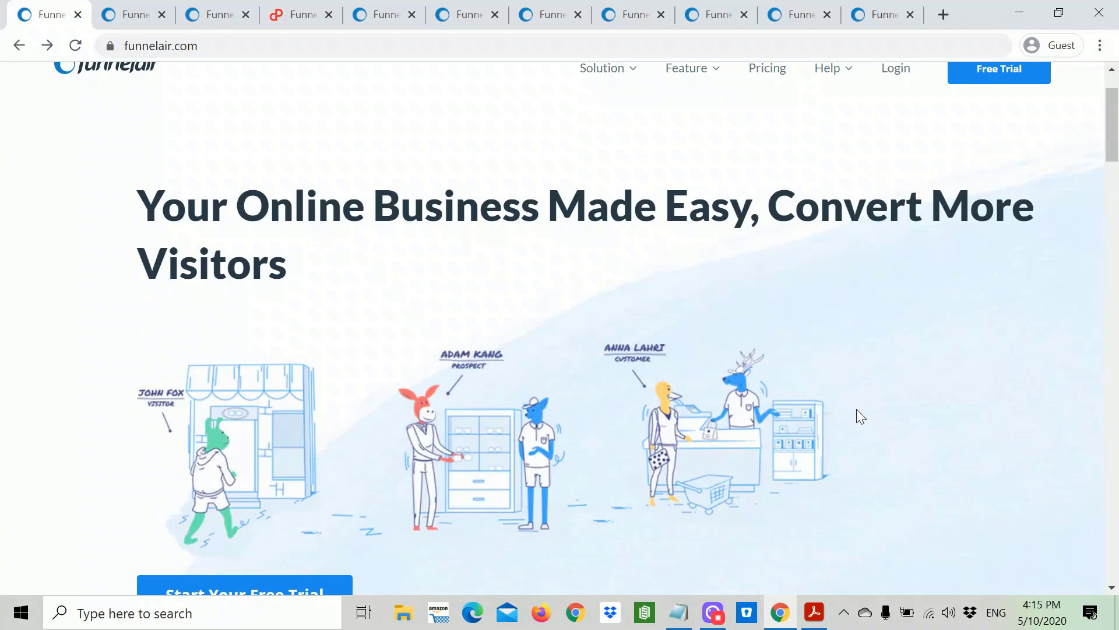
Step: Scroll through the funnelair.com homepage, then switch to the feature-funnels tab
{"action": "scroll", "coordinate": [856, 411], "scroll_direction": "down", "scroll_amount": 20}
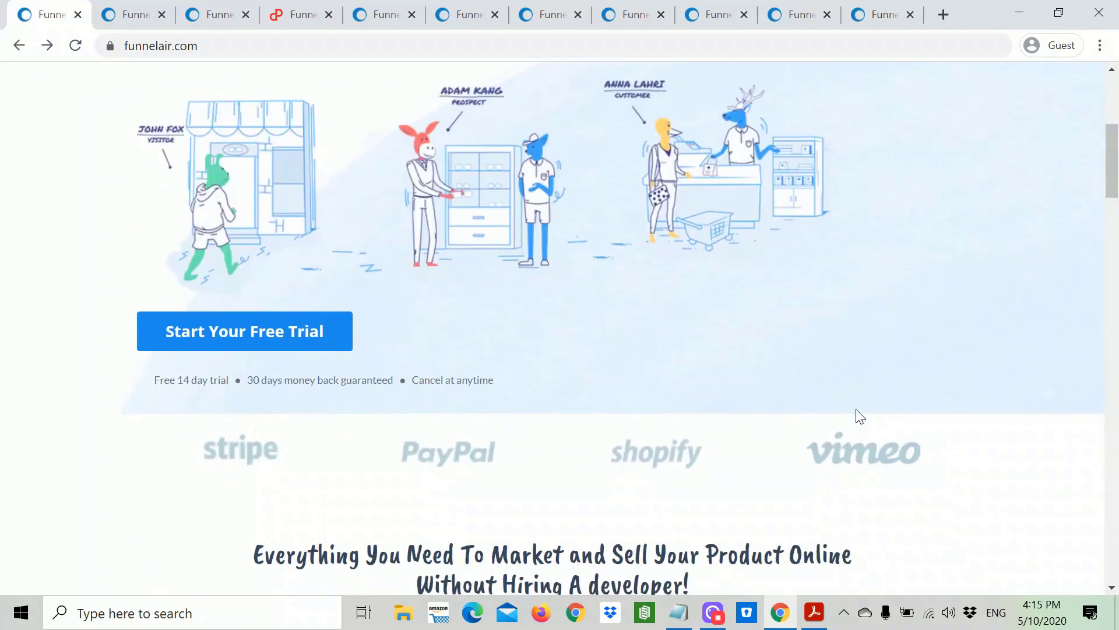
{"action": "scroll", "coordinate": [860, 415], "scroll_direction": "down", "scroll_amount": 20}
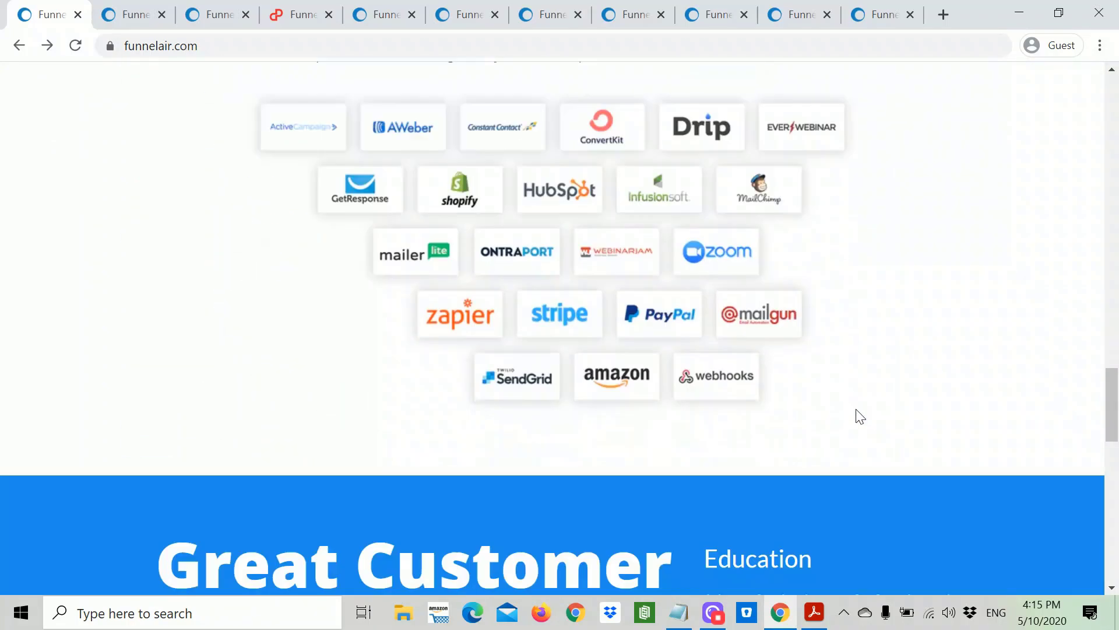
{"action": "scroll", "coordinate": [860, 415], "scroll_direction": "up", "scroll_amount": 20}
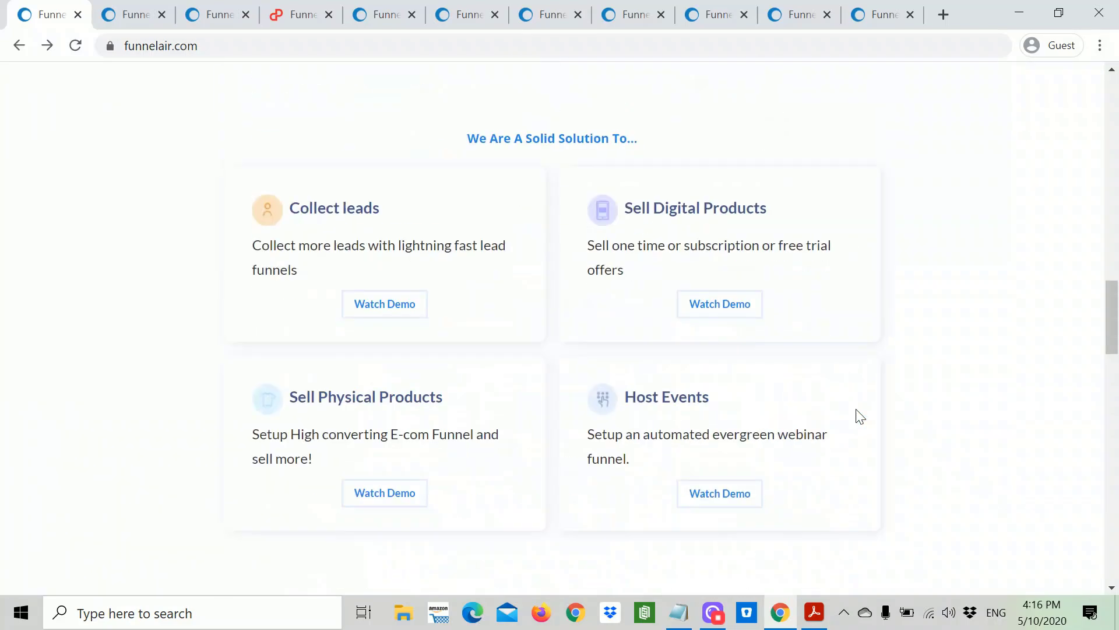
{"action": "scroll", "coordinate": [859, 415], "scroll_direction": "up", "scroll_amount": 8}
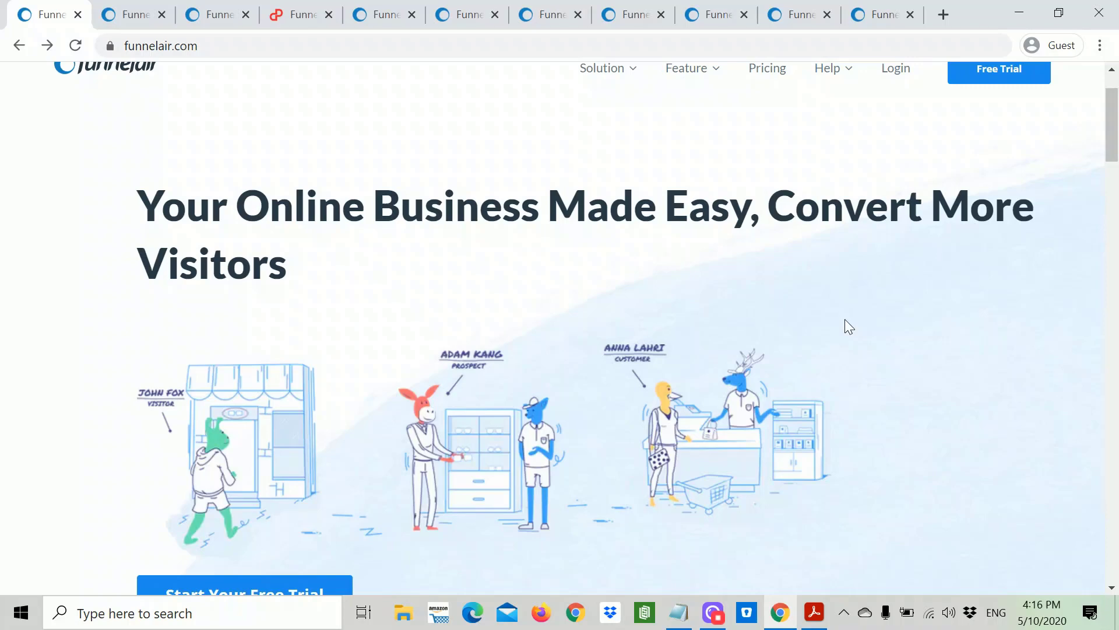
{"action": "scroll", "coordinate": [844, 319], "scroll_direction": "up", "scroll_amount": 2}
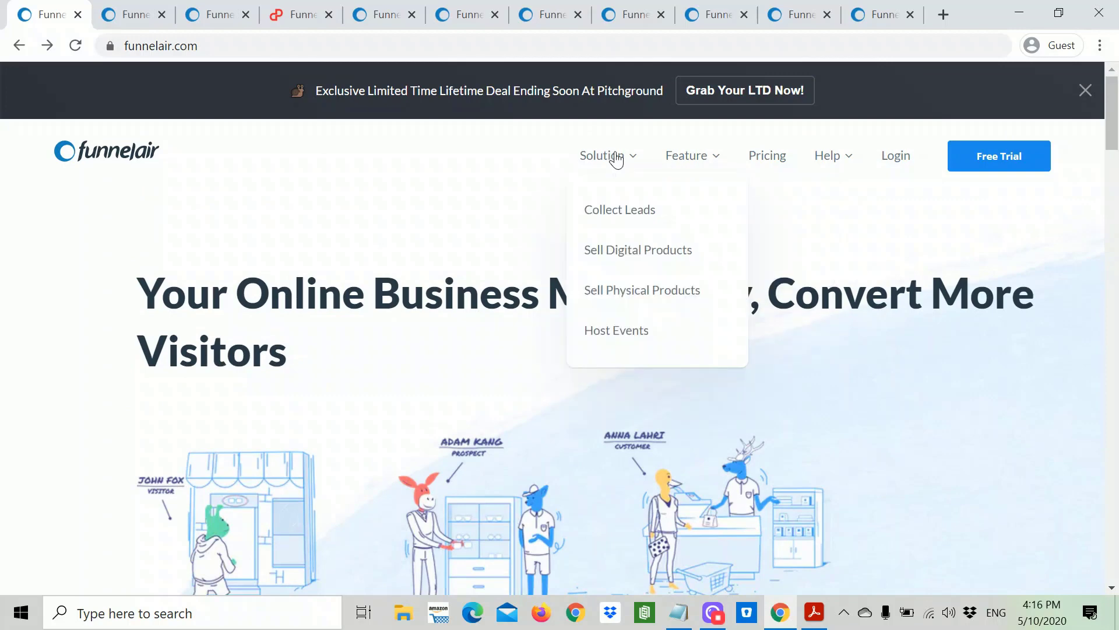
{"action": "mouse_move", "coordinate": [700, 158]}
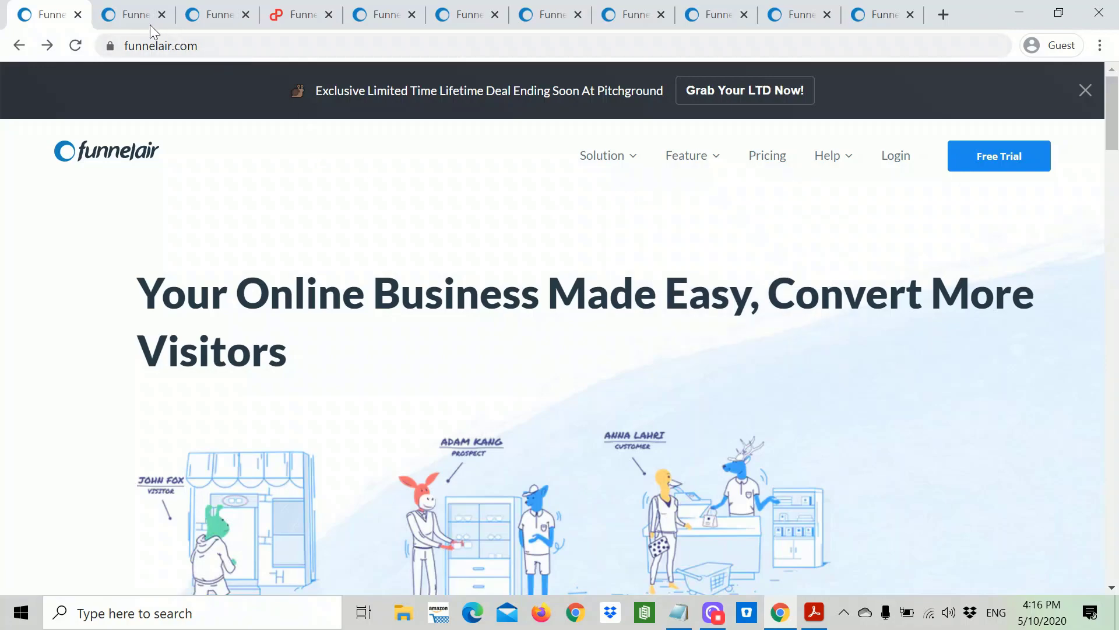
{"action": "left_click", "coordinate": [126, 19]}
Step: Scroll through the funnel builder features, then switch to the feature-automations tab
{"action": "scroll", "coordinate": [467, 207], "scroll_direction": "up", "scroll_amount": 20}
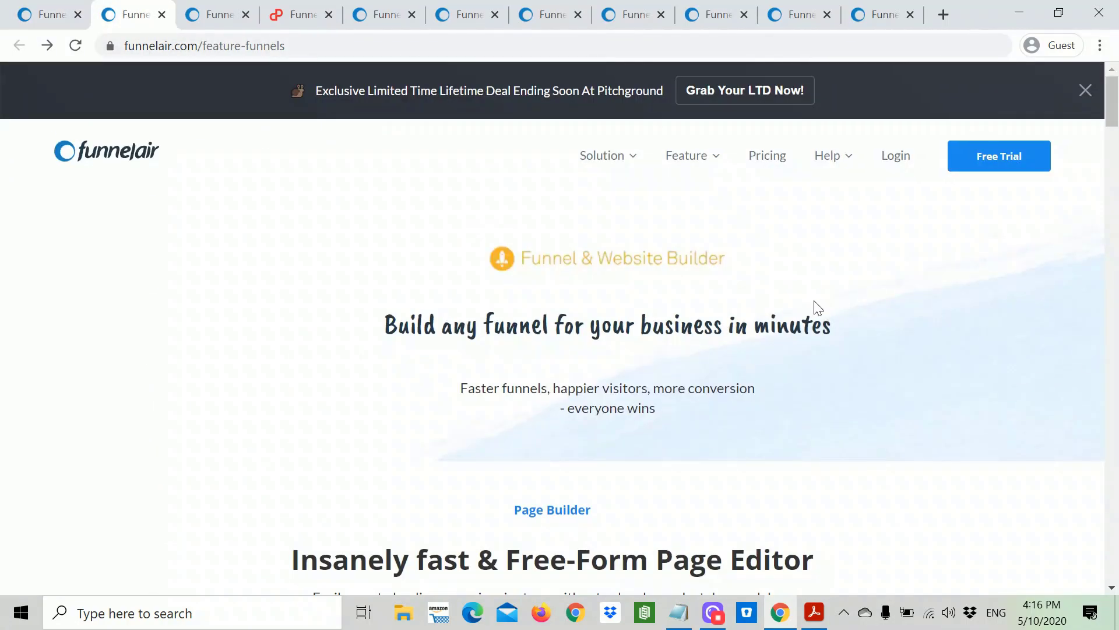
{"action": "scroll", "coordinate": [819, 306], "scroll_direction": "down", "scroll_amount": 3}
{"action": "scroll", "coordinate": [822, 308], "scroll_direction": "down", "scroll_amount": 2}
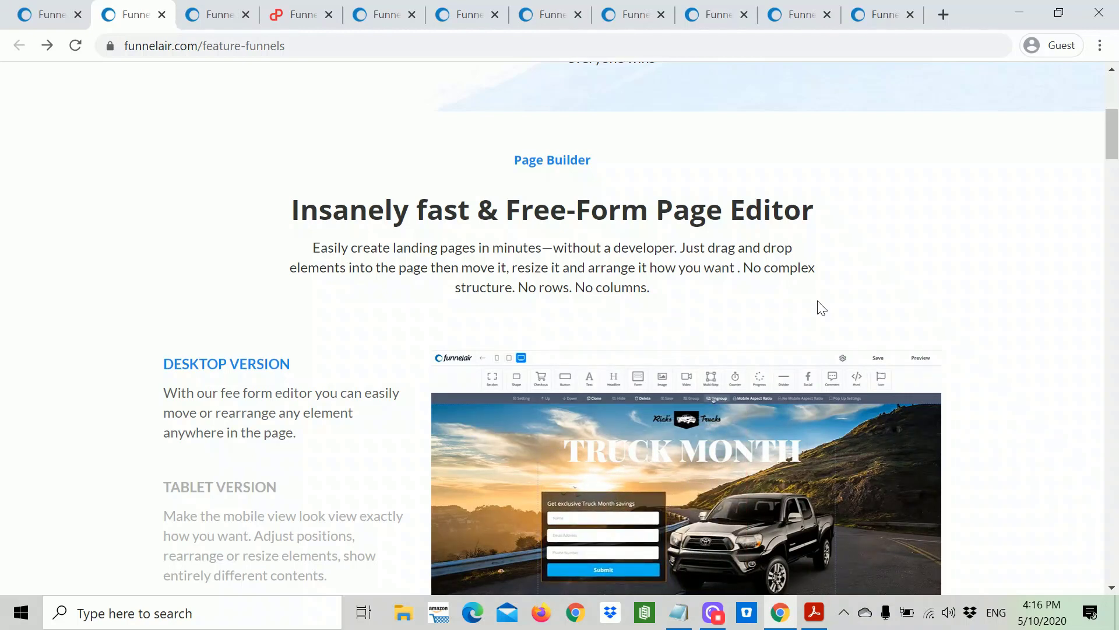
{"action": "scroll", "coordinate": [822, 308], "scroll_direction": "down", "scroll_amount": 6}
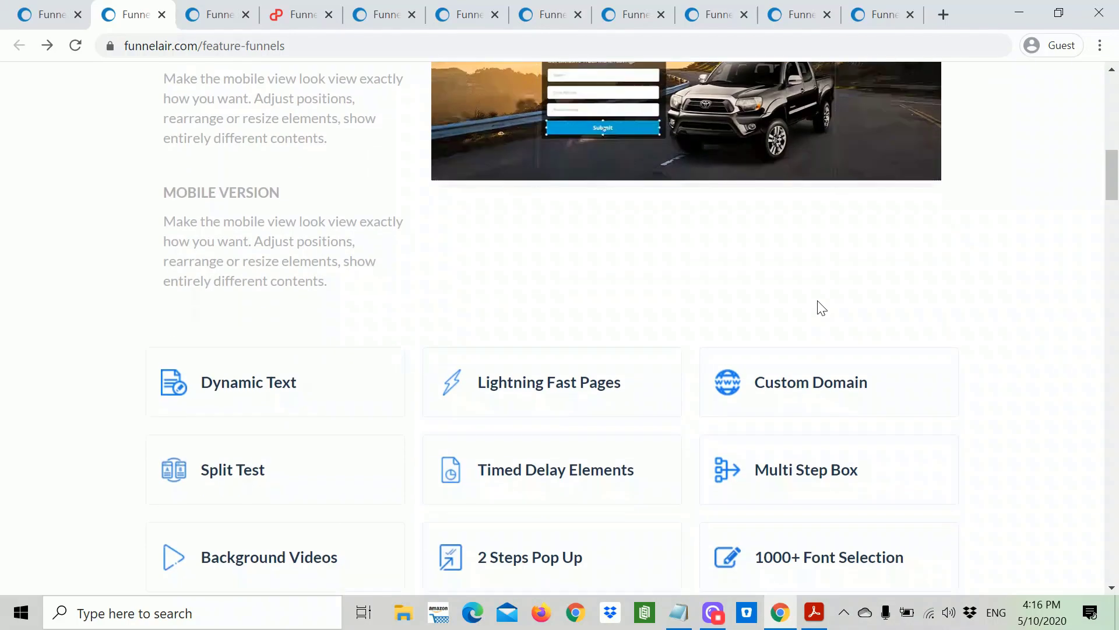
{"action": "scroll", "coordinate": [816, 306], "scroll_direction": "down", "scroll_amount": 4}
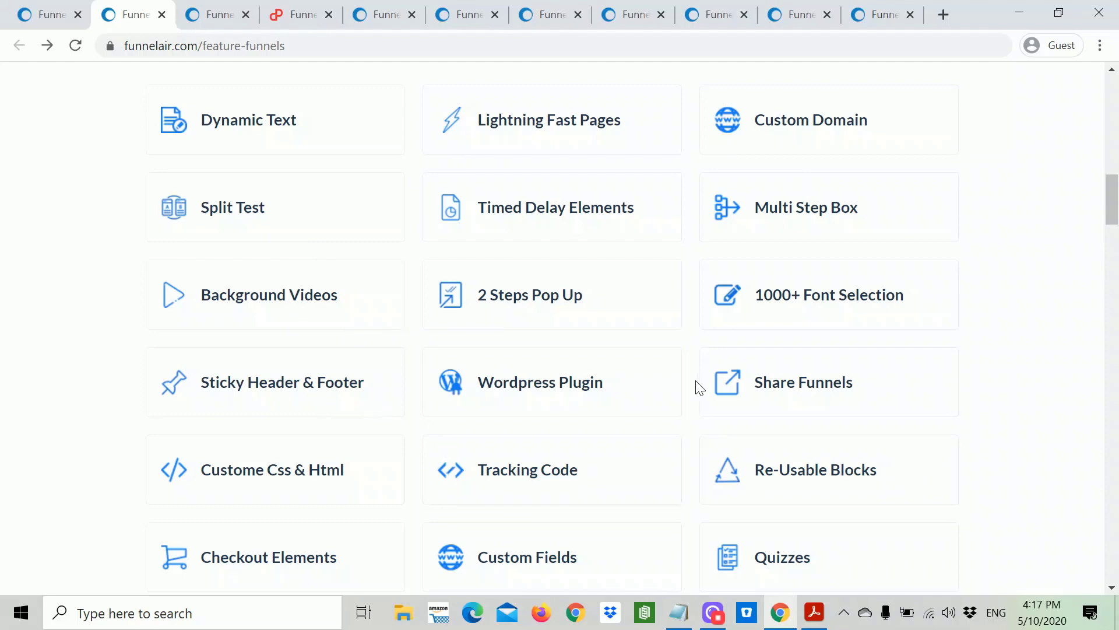
{"action": "scroll", "coordinate": [700, 388], "scroll_direction": "down", "scroll_amount": 20}
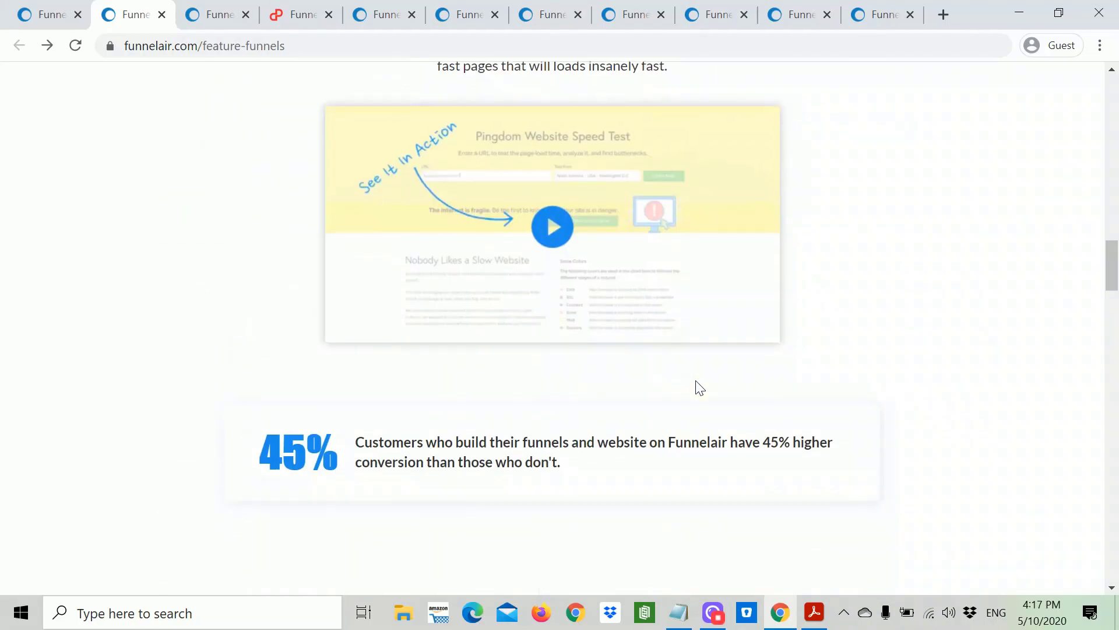
{"action": "scroll", "coordinate": [700, 387], "scroll_direction": "down", "scroll_amount": 7}
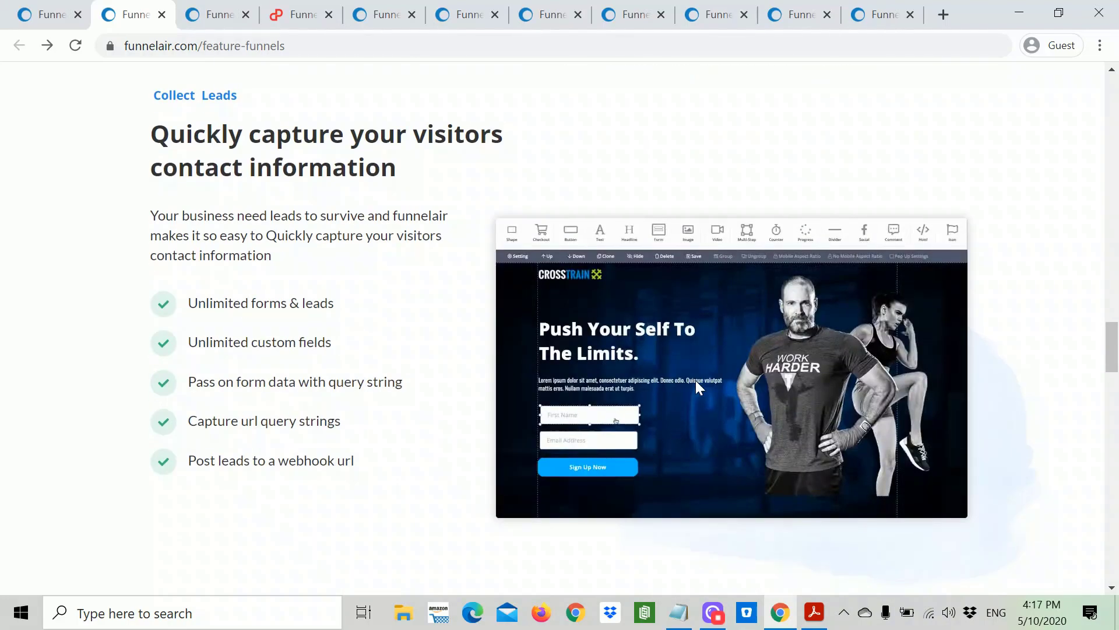
{"action": "scroll", "coordinate": [700, 388], "scroll_direction": "down", "scroll_amount": 5}
{"action": "scroll", "coordinate": [695, 380], "scroll_direction": "up", "scroll_amount": 3}
{"action": "scroll", "coordinate": [695, 380], "scroll_direction": "up", "scroll_amount": 6}
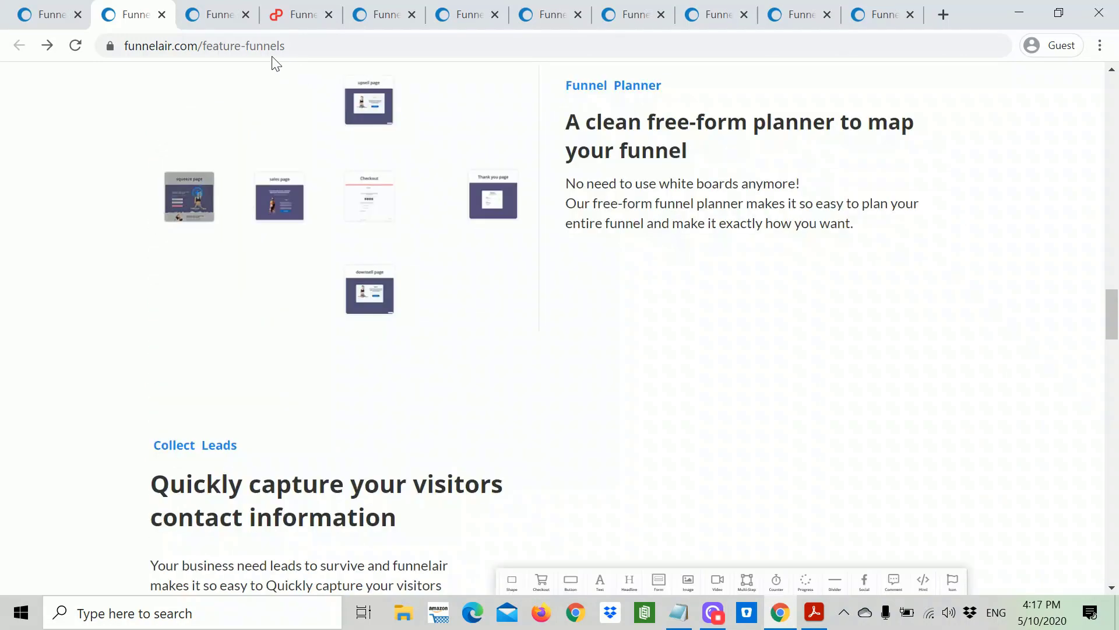
{"action": "left_click", "coordinate": [211, 15]}
{"action": "scroll", "coordinate": [612, 227], "scroll_direction": "up", "scroll_amount": 16}
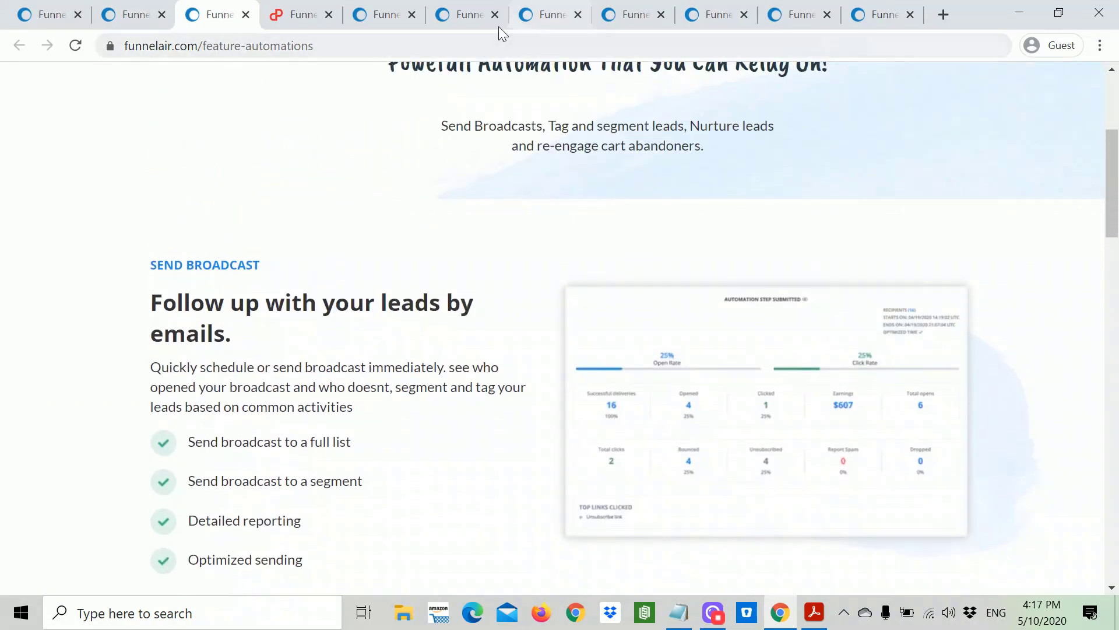
Step: Browse the Collect Leads and Sell Digital Products pages
{"action": "left_click", "coordinate": [390, 18]}
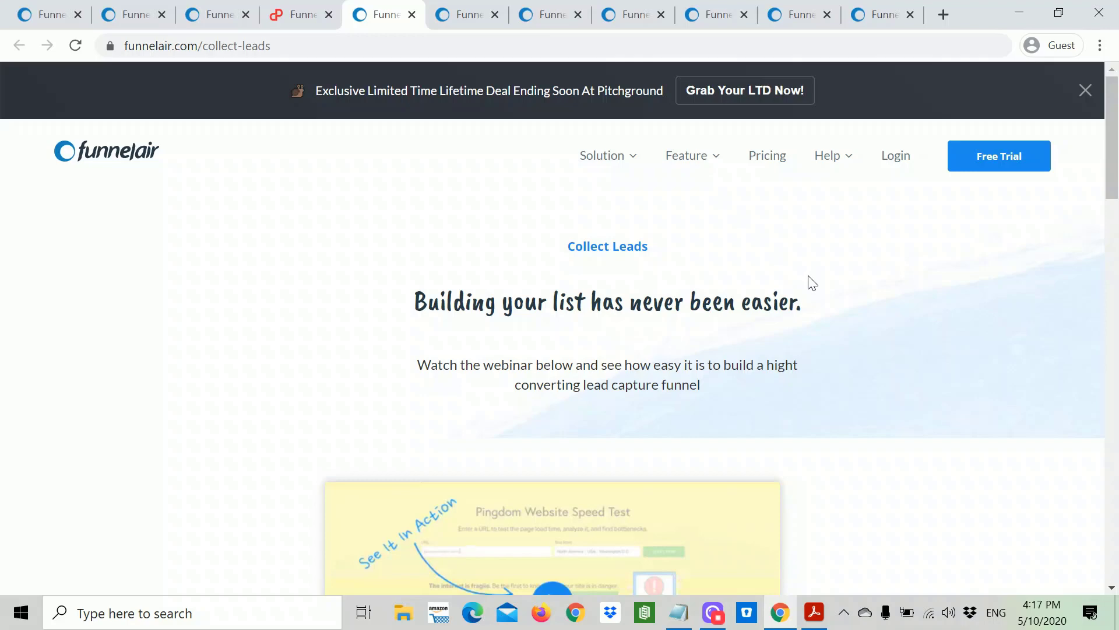
{"action": "left_click", "coordinate": [457, 18]}
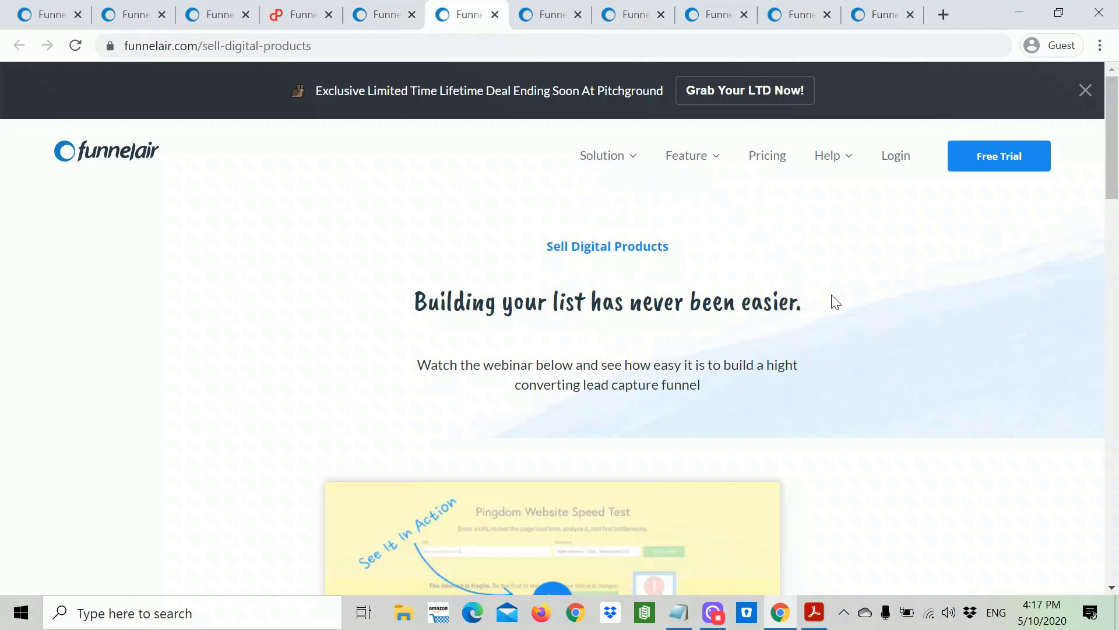
{"action": "scroll", "coordinate": [832, 304], "scroll_direction": "down", "scroll_amount": 5}
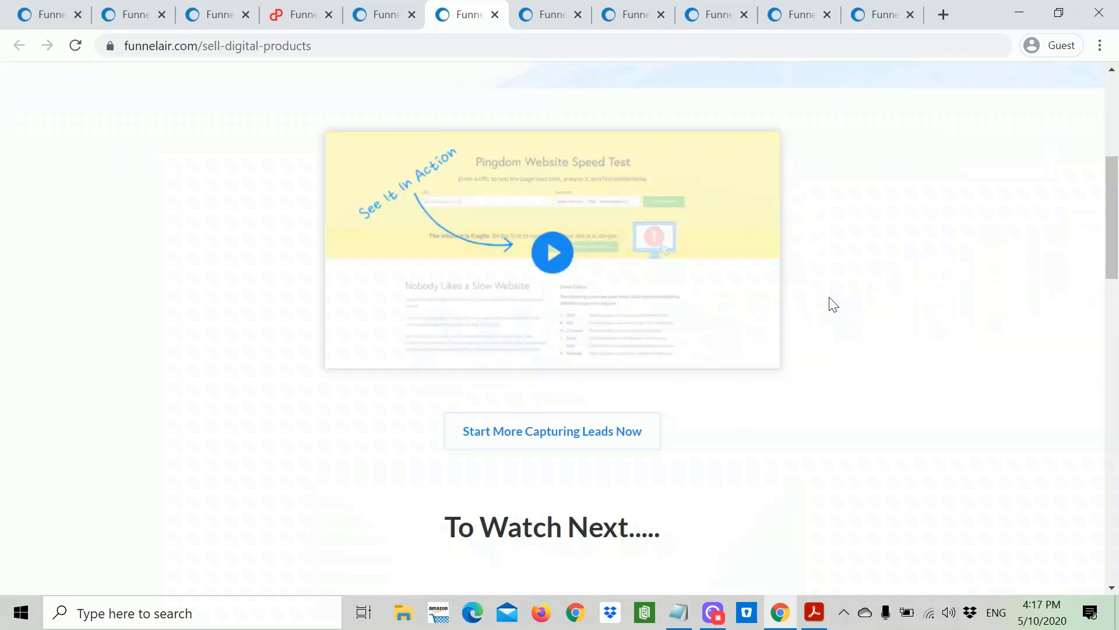
{"action": "scroll", "coordinate": [832, 304], "scroll_direction": "up", "scroll_amount": 5}
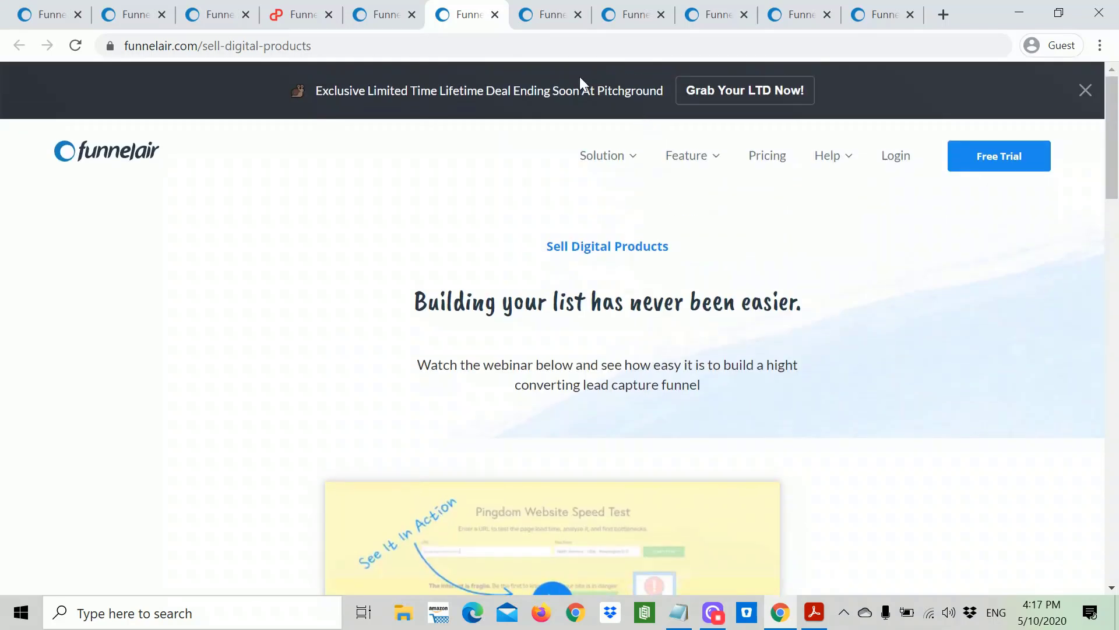
Step: Browse Sell Physical Products and Host Events, ending on the Funnelair vs. Clickfunnels comparison
{"action": "left_click", "coordinate": [545, 14]}
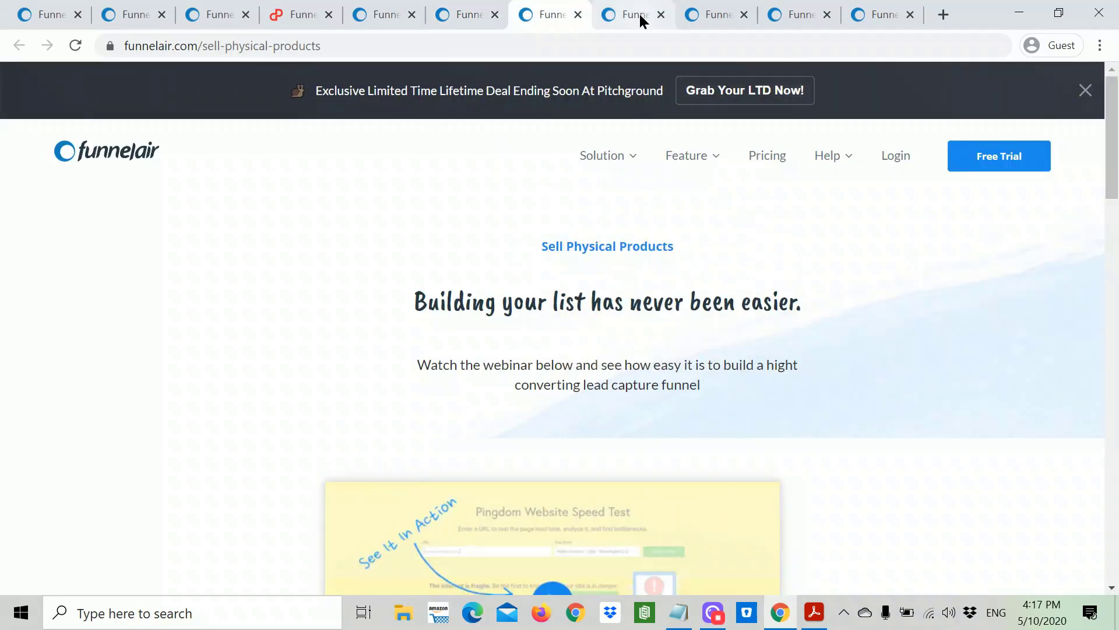
{"action": "left_click", "coordinate": [641, 16]}
{"action": "scroll", "coordinate": [807, 325], "scroll_direction": "up", "scroll_amount": 4}
{"action": "scroll", "coordinate": [807, 326], "scroll_direction": "up", "scroll_amount": 20}
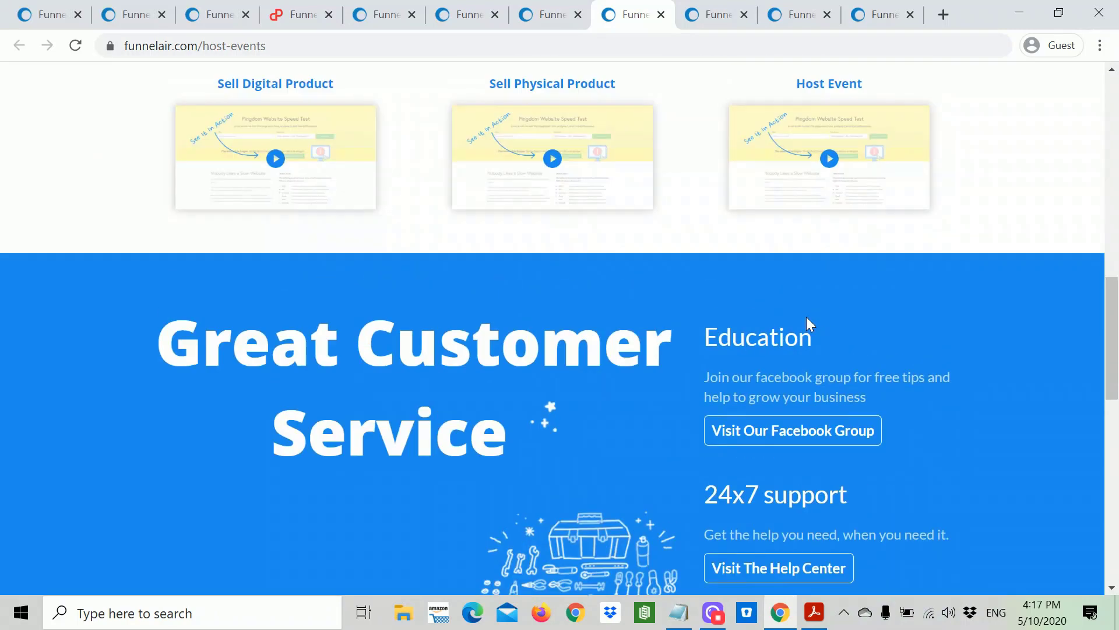
{"action": "scroll", "coordinate": [810, 324], "scroll_direction": "up", "scroll_amount": 3}
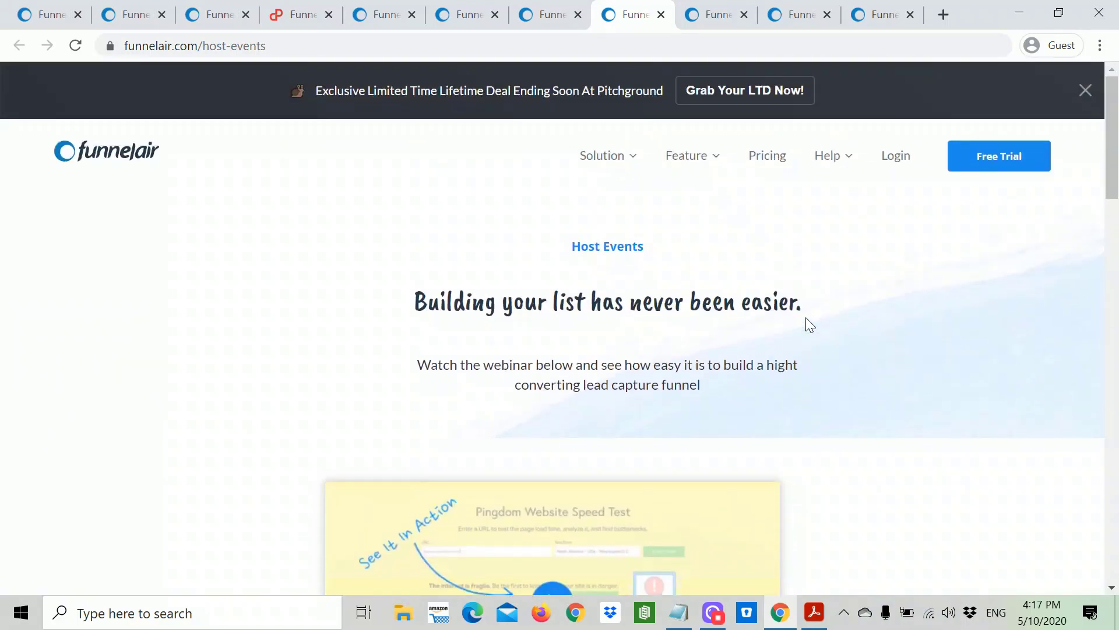
{"action": "left_click", "coordinate": [713, 19]}
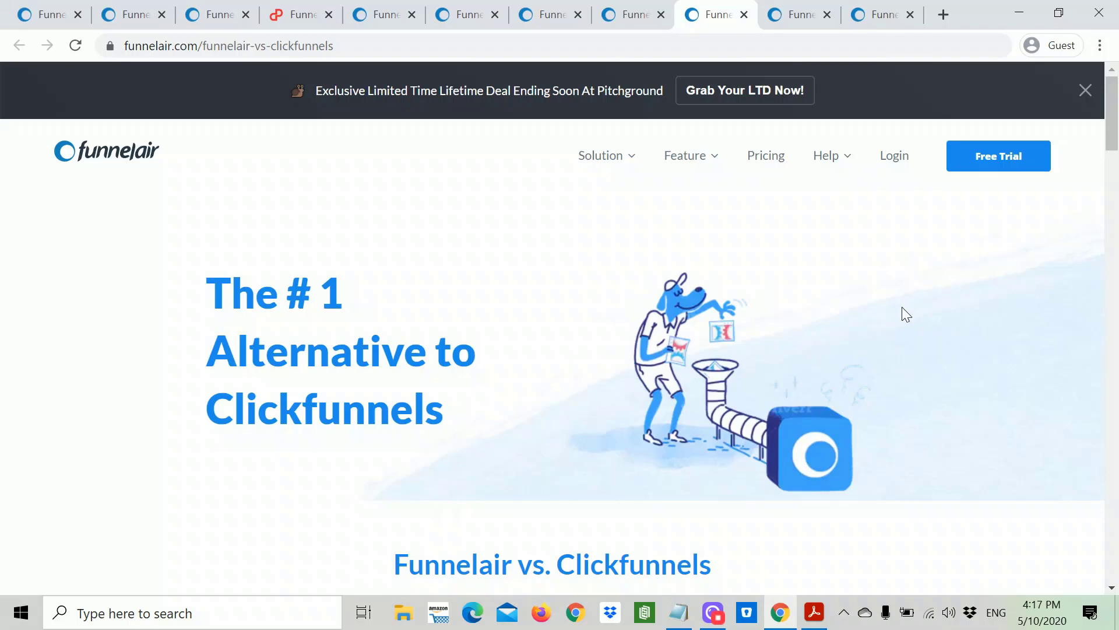
Step: Scroll the Clickfunnels comparison to its footer and load the digital.funnelair.com dashboard
{"action": "scroll", "coordinate": [901, 312], "scroll_direction": "down", "scroll_amount": 3}
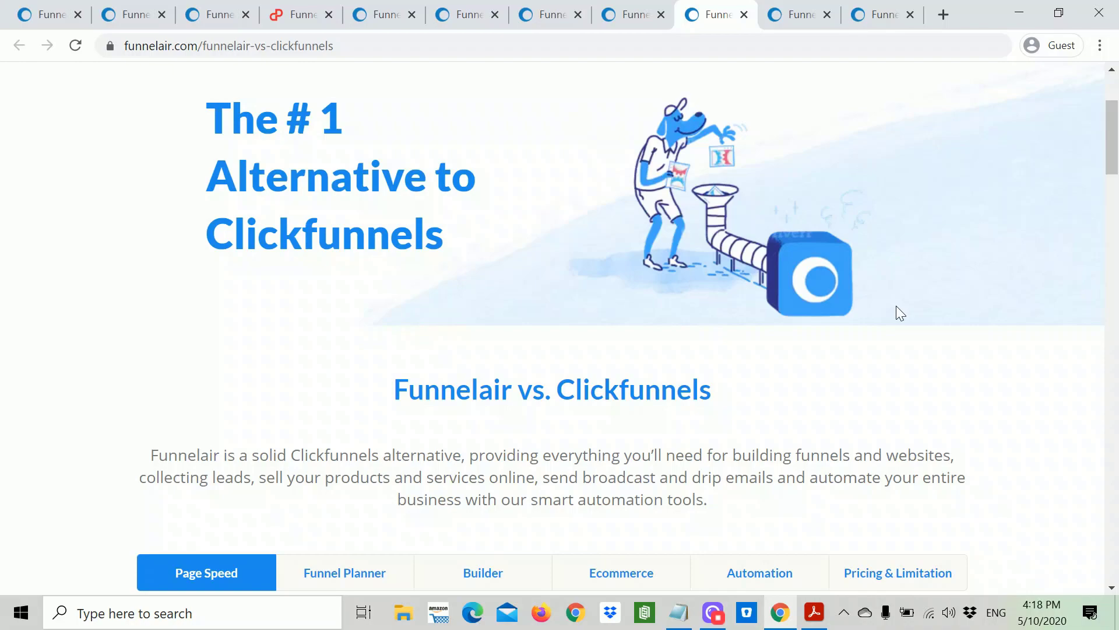
{"action": "scroll", "coordinate": [896, 307], "scroll_direction": "down", "scroll_amount": 4}
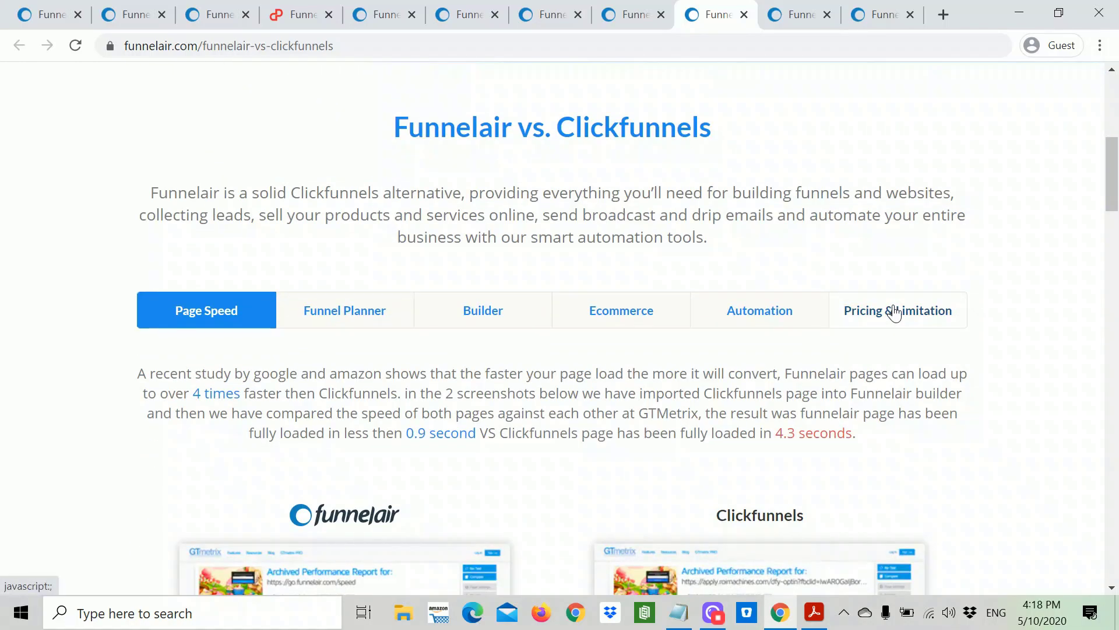
{"action": "scroll", "coordinate": [896, 313], "scroll_direction": "down", "scroll_amount": 4}
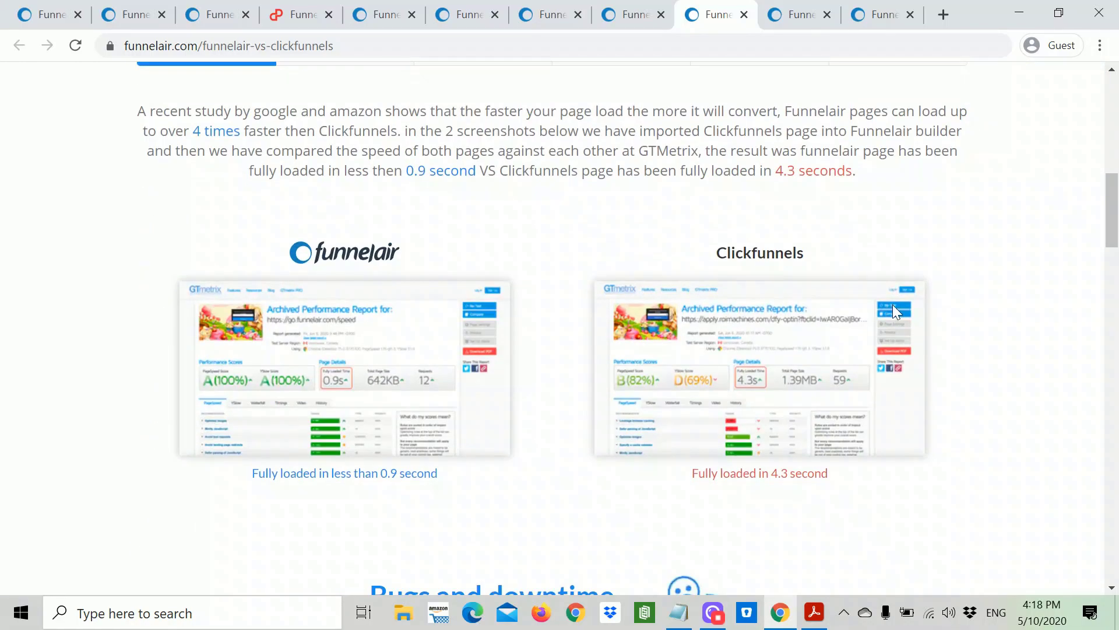
{"action": "scroll", "coordinate": [893, 304], "scroll_direction": "down", "scroll_amount": 14}
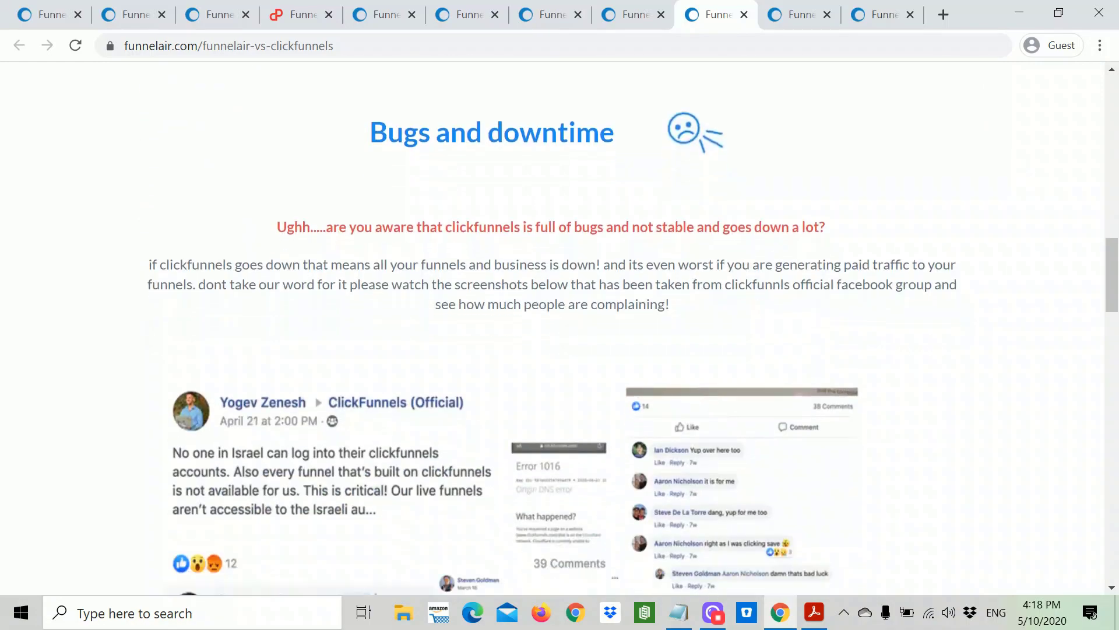
{"action": "scroll", "coordinate": [897, 313], "scroll_direction": "down", "scroll_amount": 15}
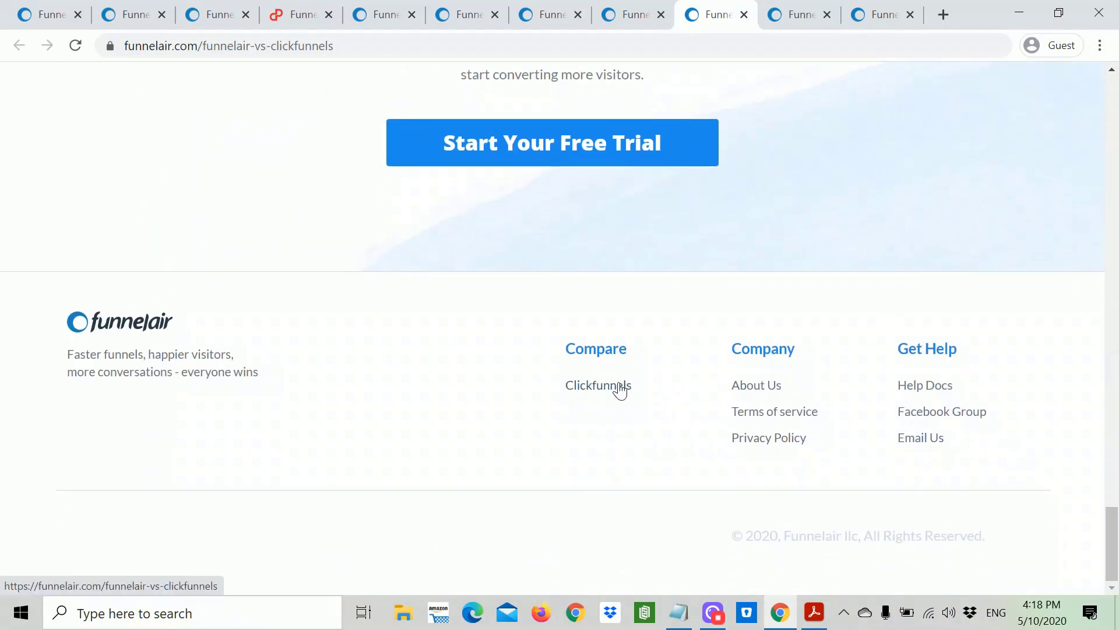
{"action": "left_click", "coordinate": [619, 387]}
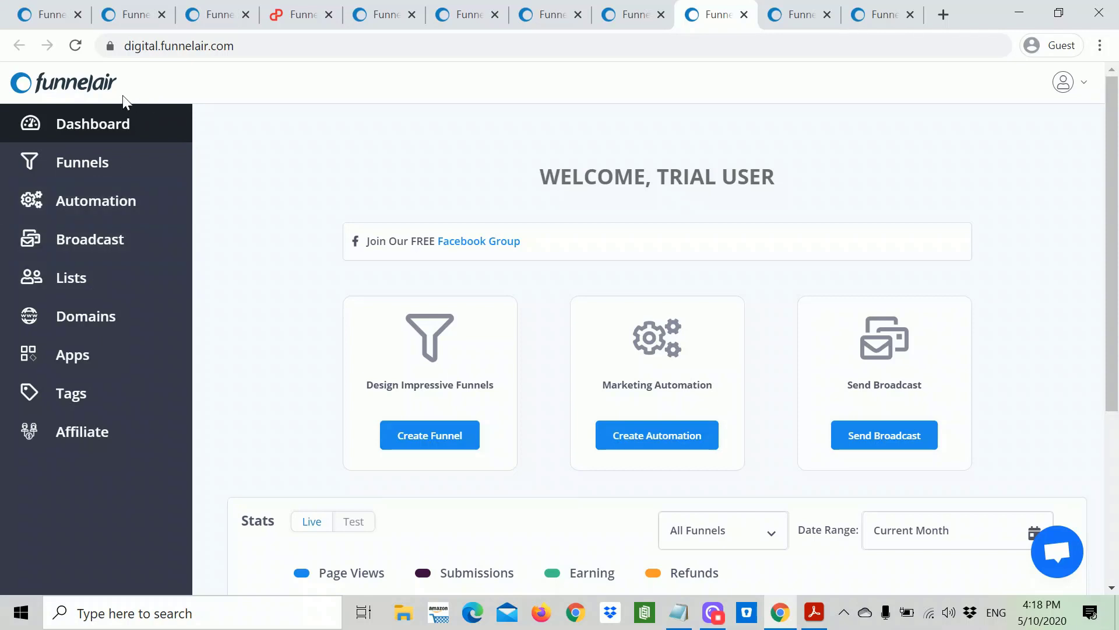
Step: Visit the Funnels, Automations, Broadcasts, Lists and Domains pages, ending on API Integrations
{"action": "left_click", "coordinate": [112, 171]}
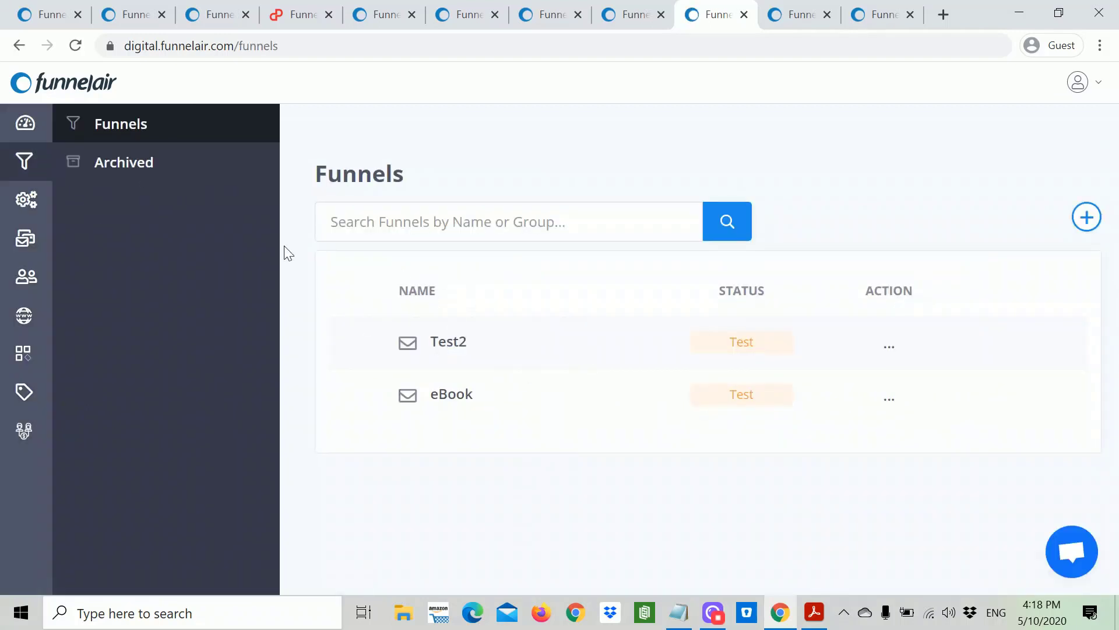
{"action": "left_click", "coordinate": [29, 203]}
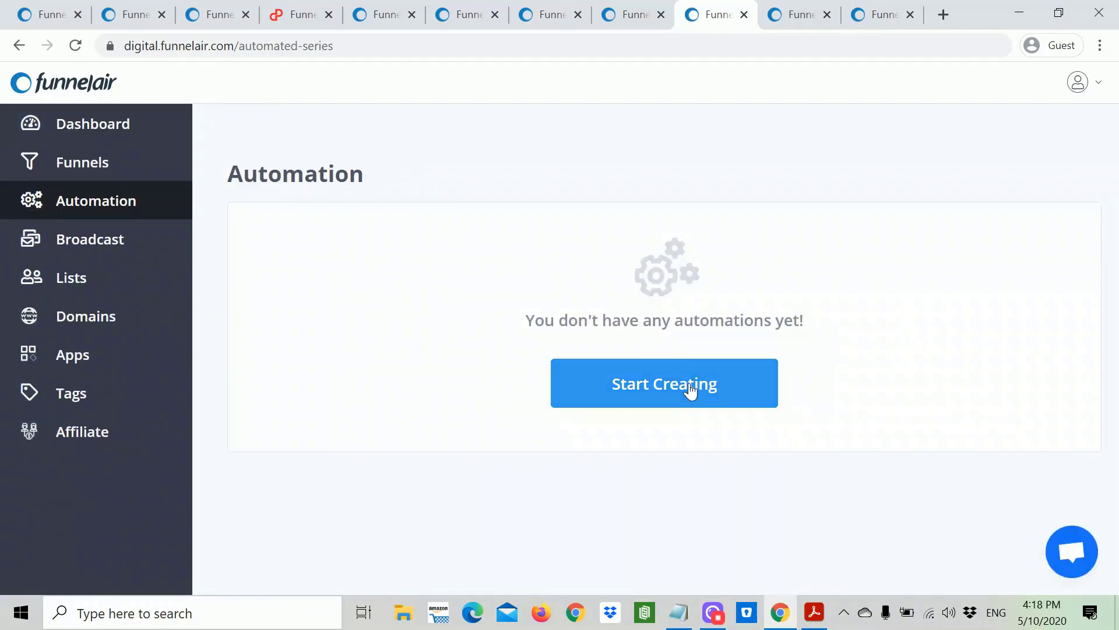
{"action": "left_click", "coordinate": [42, 250]}
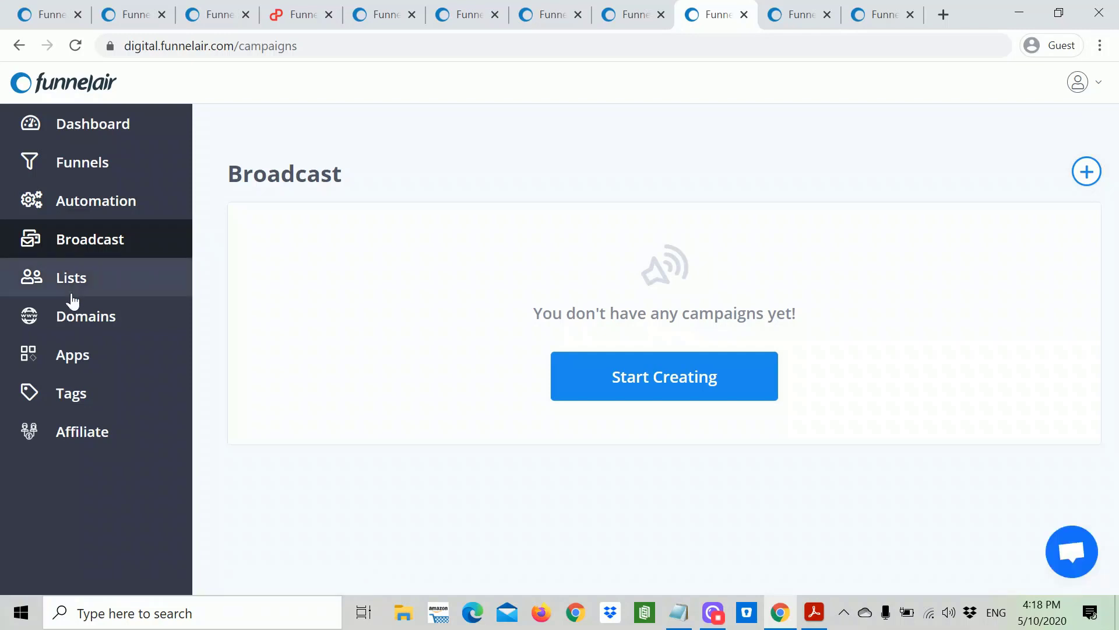
{"action": "left_click", "coordinate": [61, 278]}
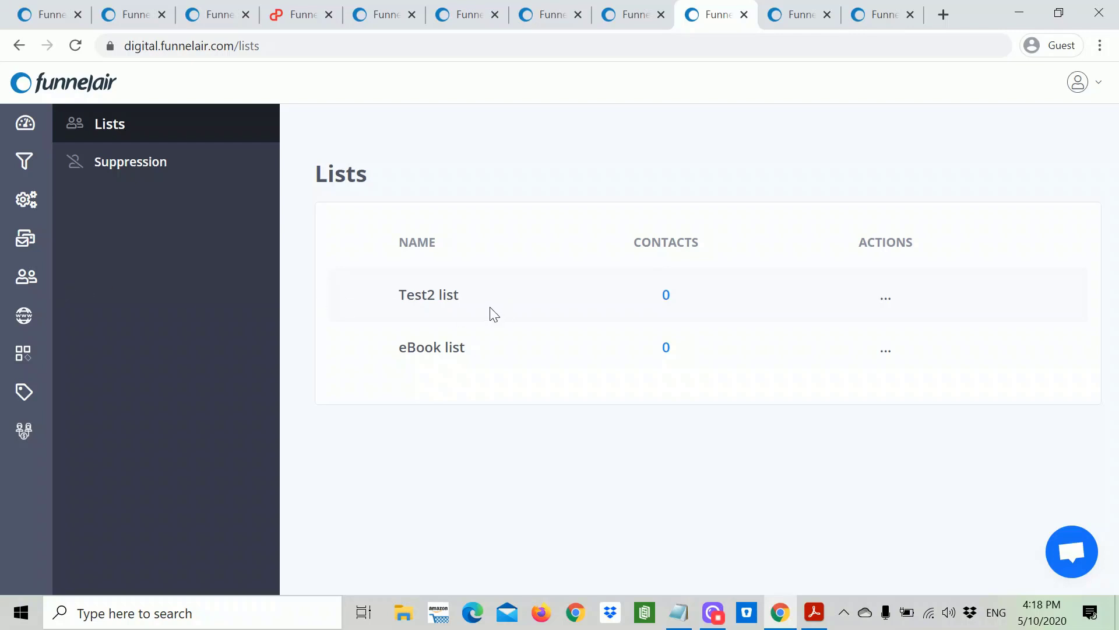
{"action": "left_click", "coordinate": [24, 317]}
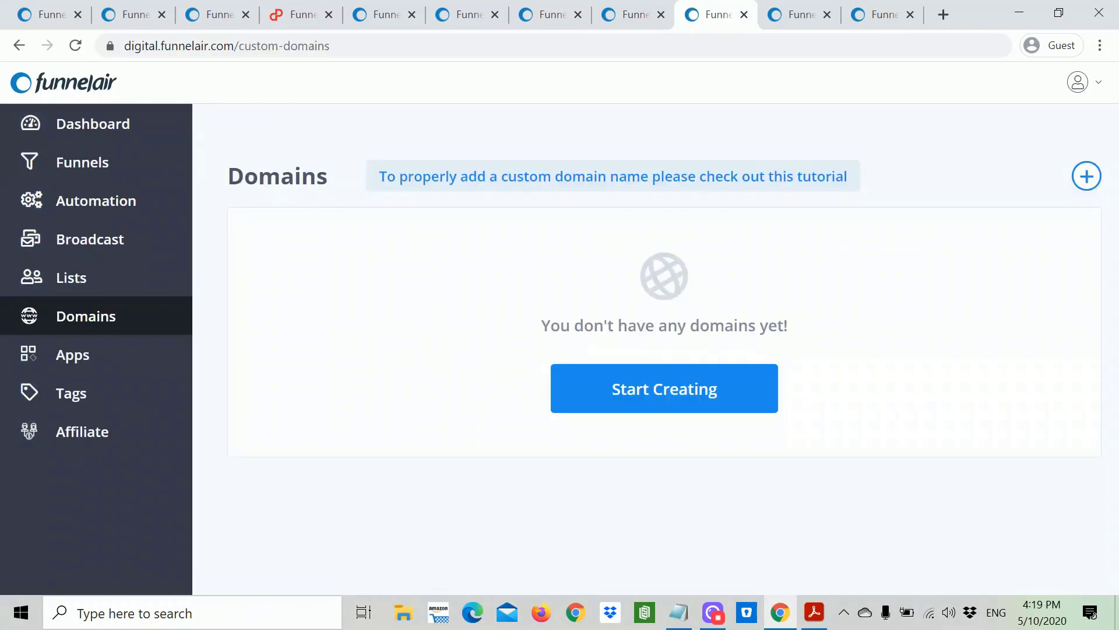
{"action": "left_click", "coordinate": [69, 362]}
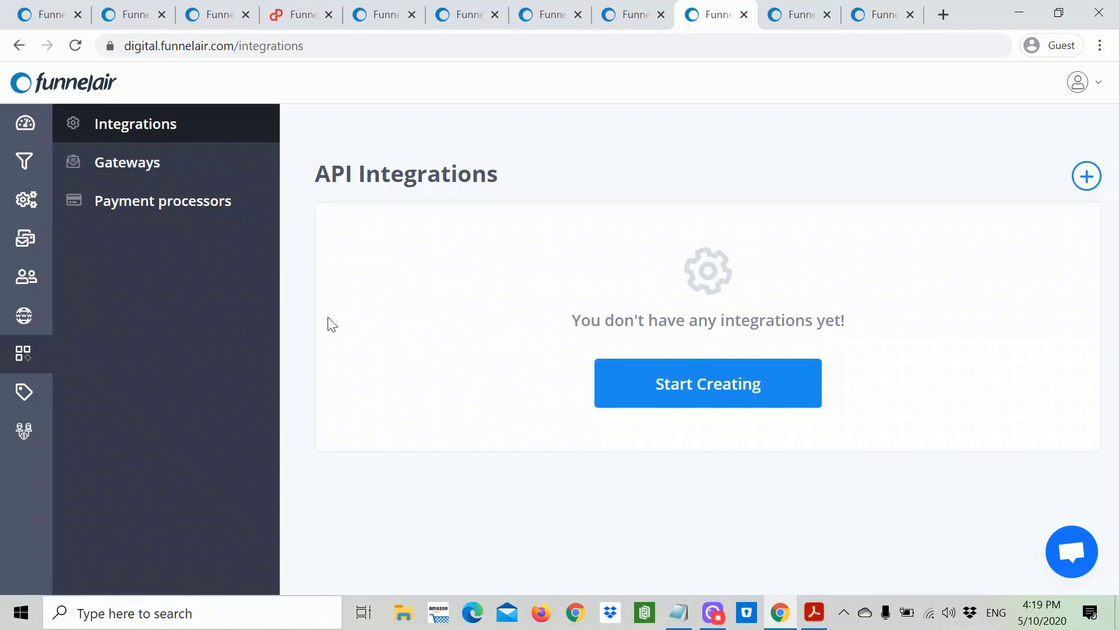
Step: Check payment processors and Mailer Settings, cancel an Amazon mailer, then open the Funnels list
{"action": "left_click", "coordinate": [179, 209]}
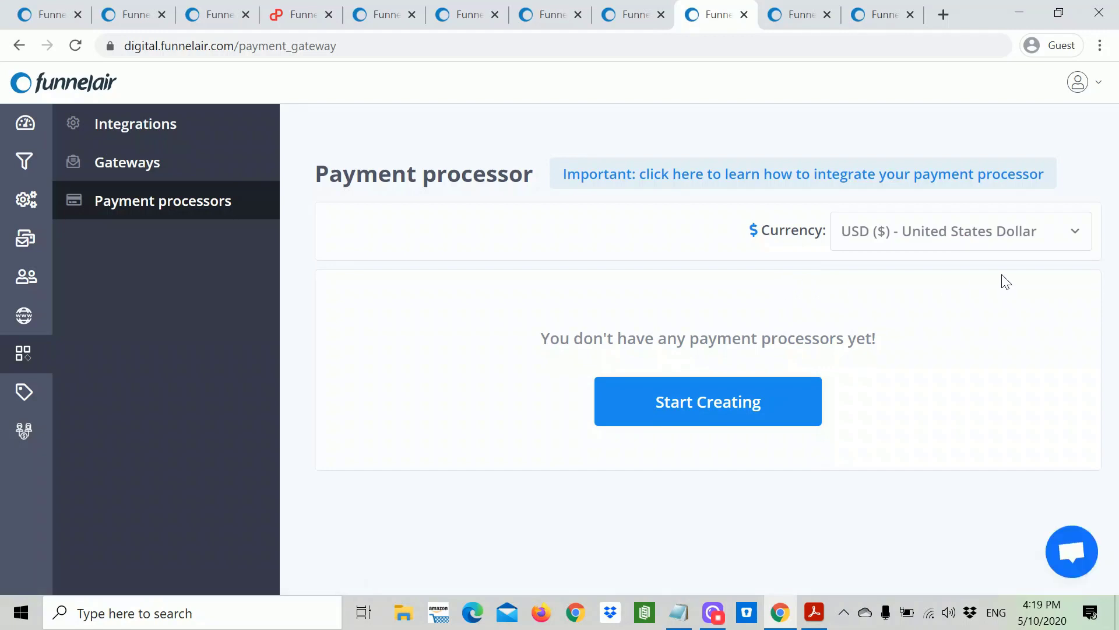
{"action": "left_click", "coordinate": [141, 163]}
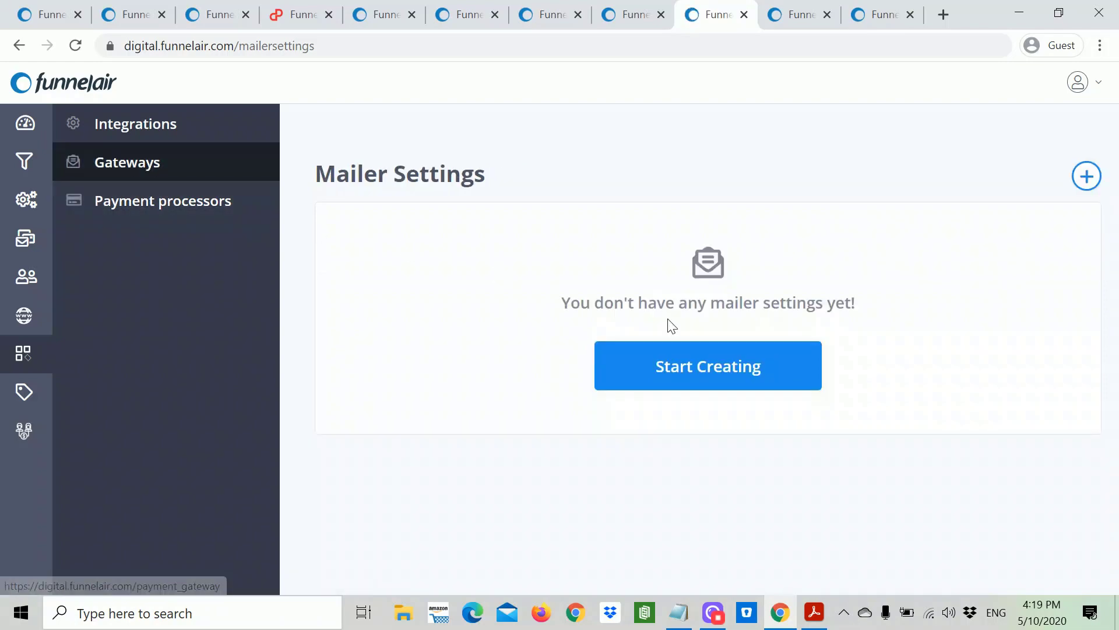
{"action": "left_click", "coordinate": [714, 368]}
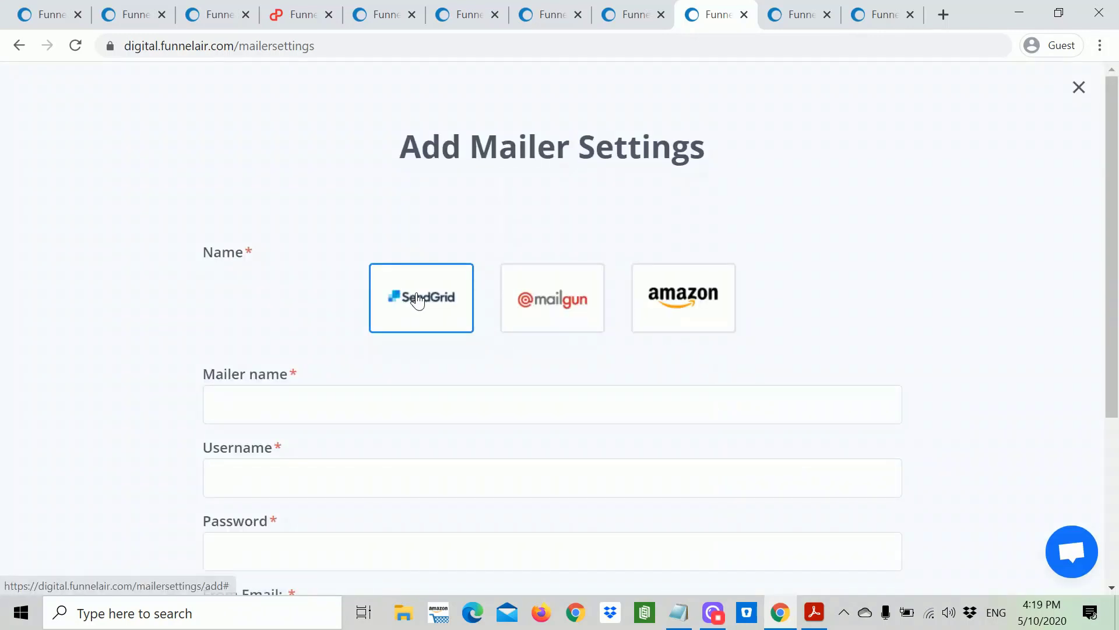
{"action": "left_click", "coordinate": [666, 313]}
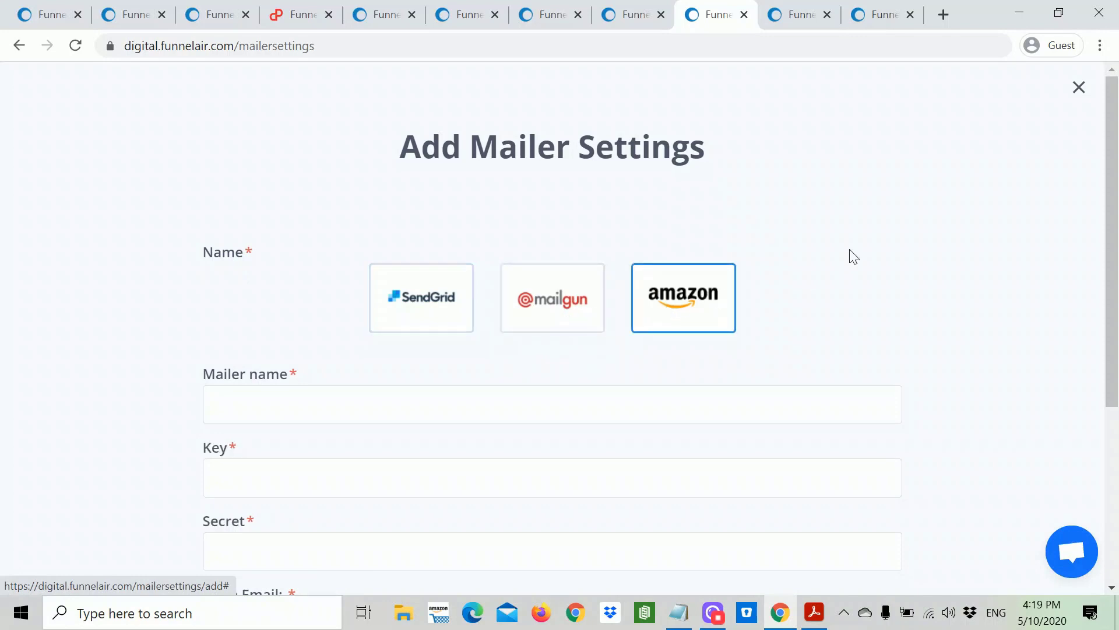
{"action": "left_click", "coordinate": [1078, 88]}
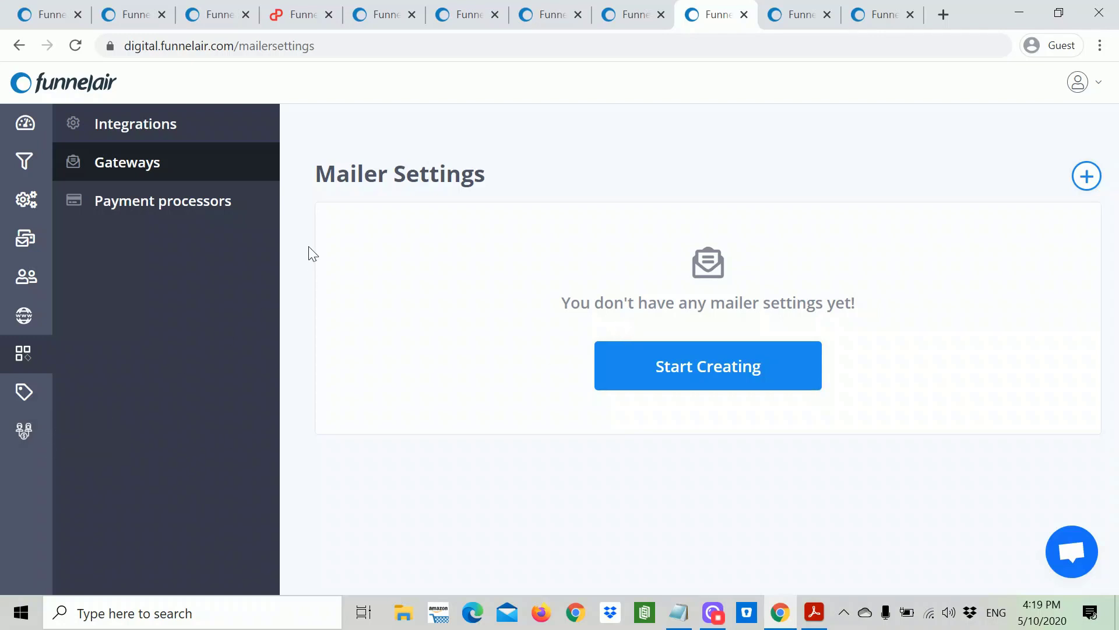
{"action": "left_click", "coordinate": [25, 167]}
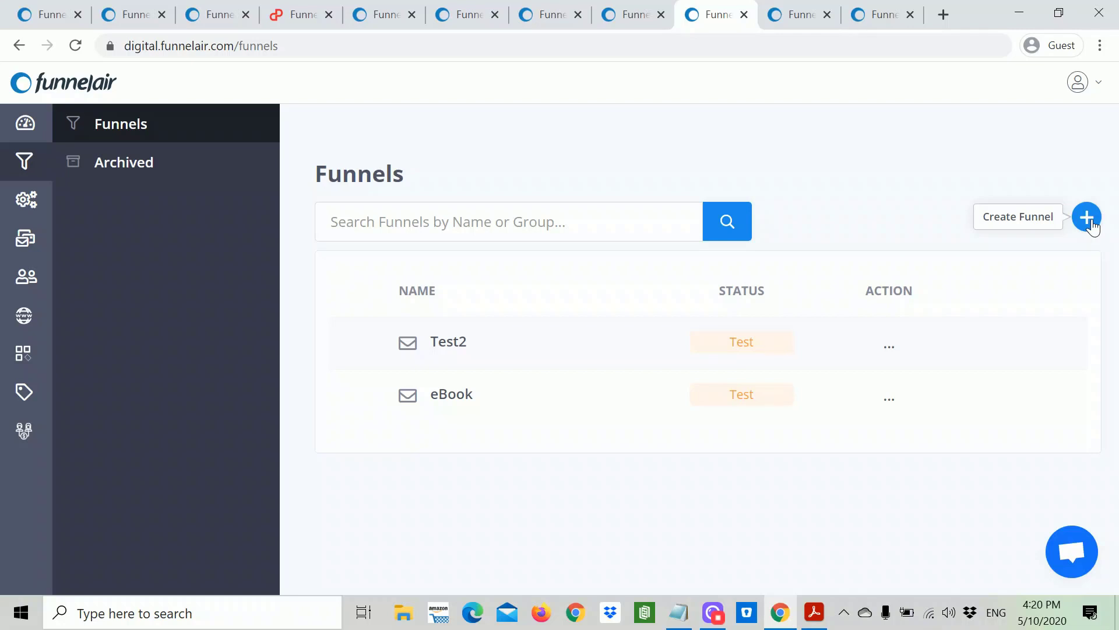
Step: Open the Create a Funnel form and scroll down to Go to List Settings
{"action": "left_click", "coordinate": [1091, 228]}
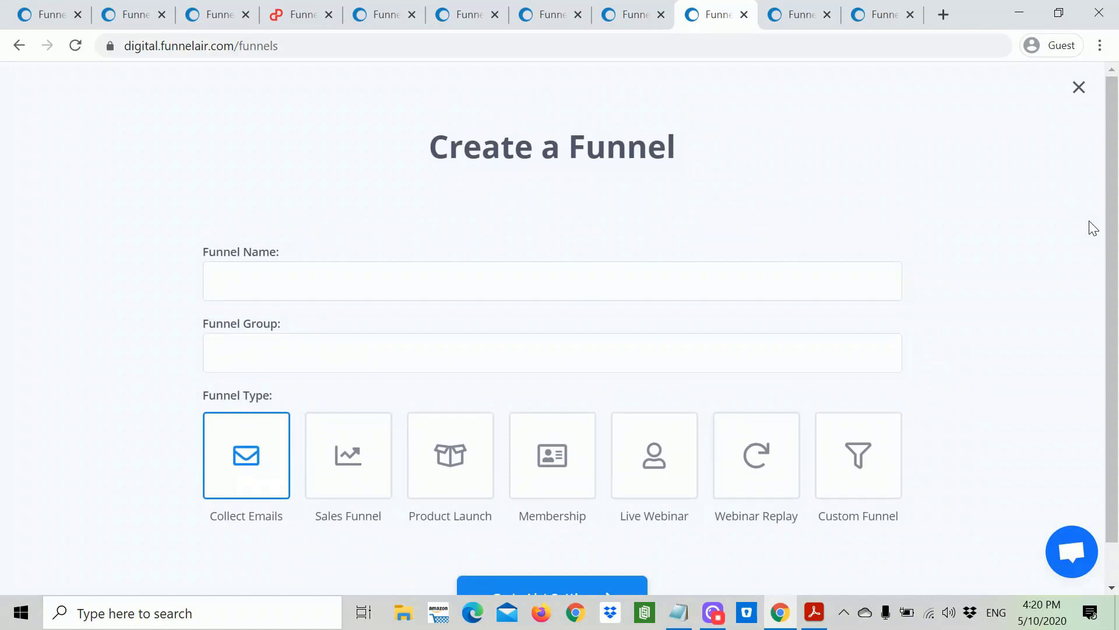
{"action": "scroll", "coordinate": [552, 335], "scroll_direction": "down", "scroll_amount": 1}
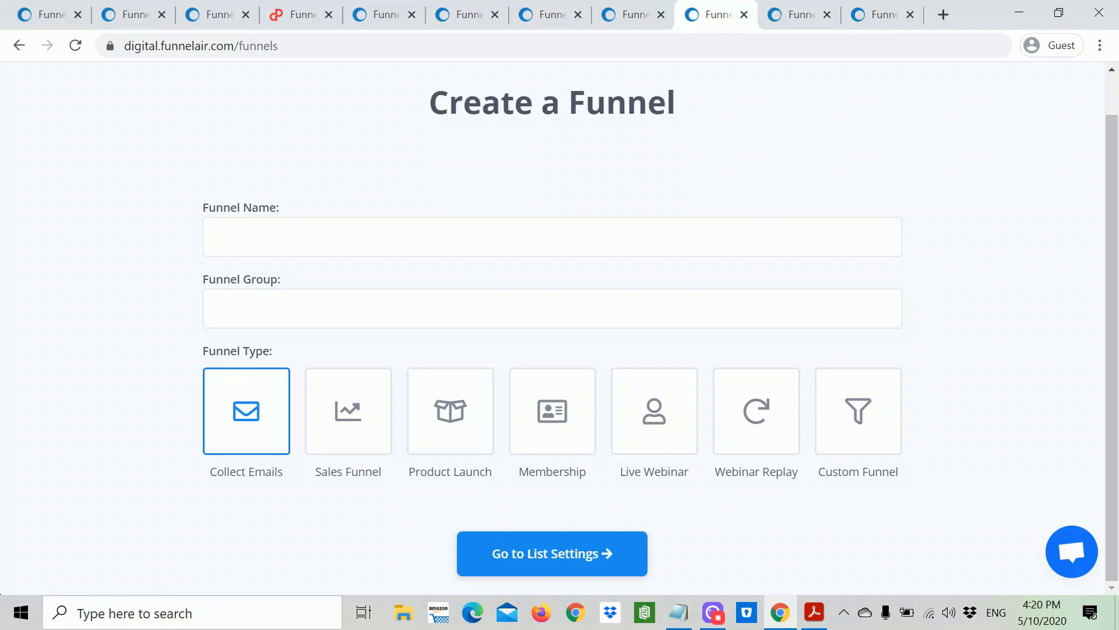
Step: Name the new funnel Test3 in the Lead Gen group and continue to list settings
{"action": "left_click", "coordinate": [443, 239]}
{"action": "type", "text": "Test3"}
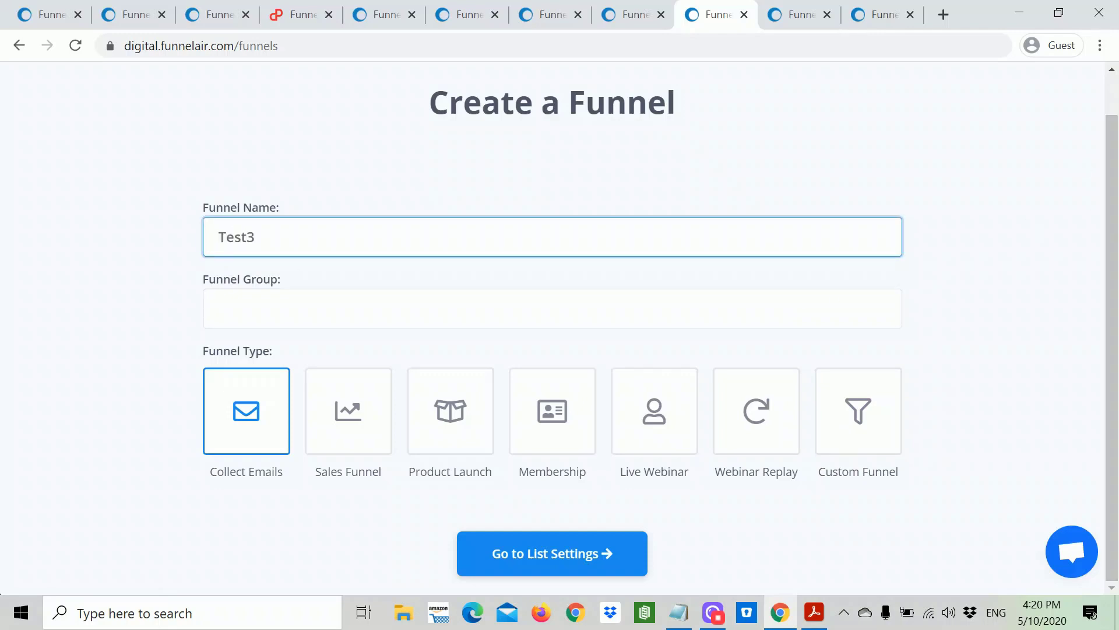
{"action": "left_click", "coordinate": [219, 308]}
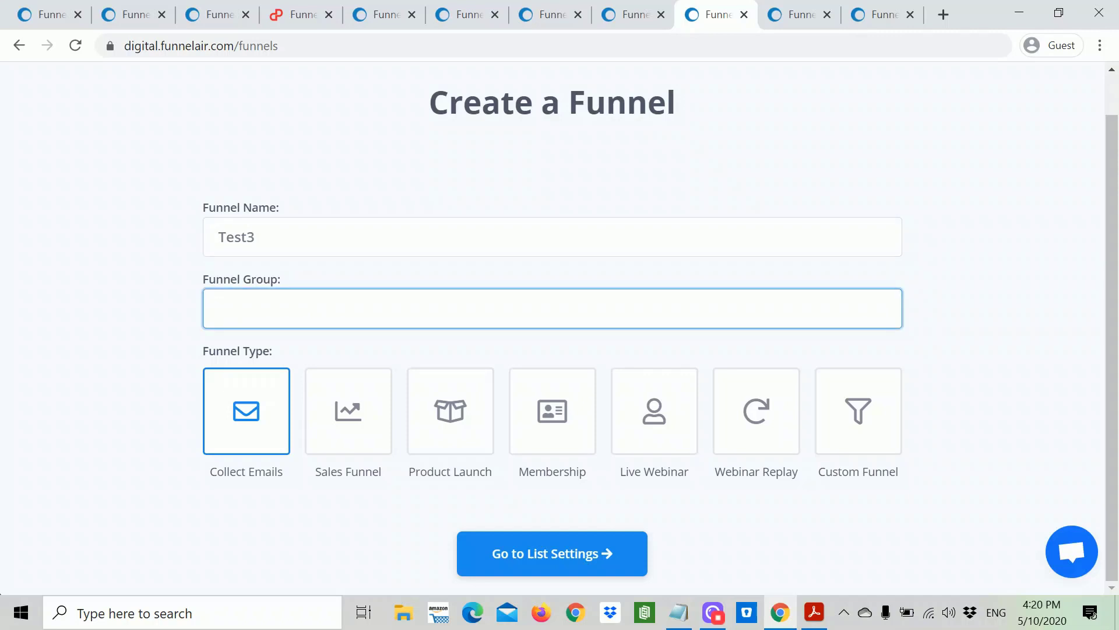
{"action": "type", "text": "Lead Gen"}
{"action": "left_click", "coordinate": [584, 561]}
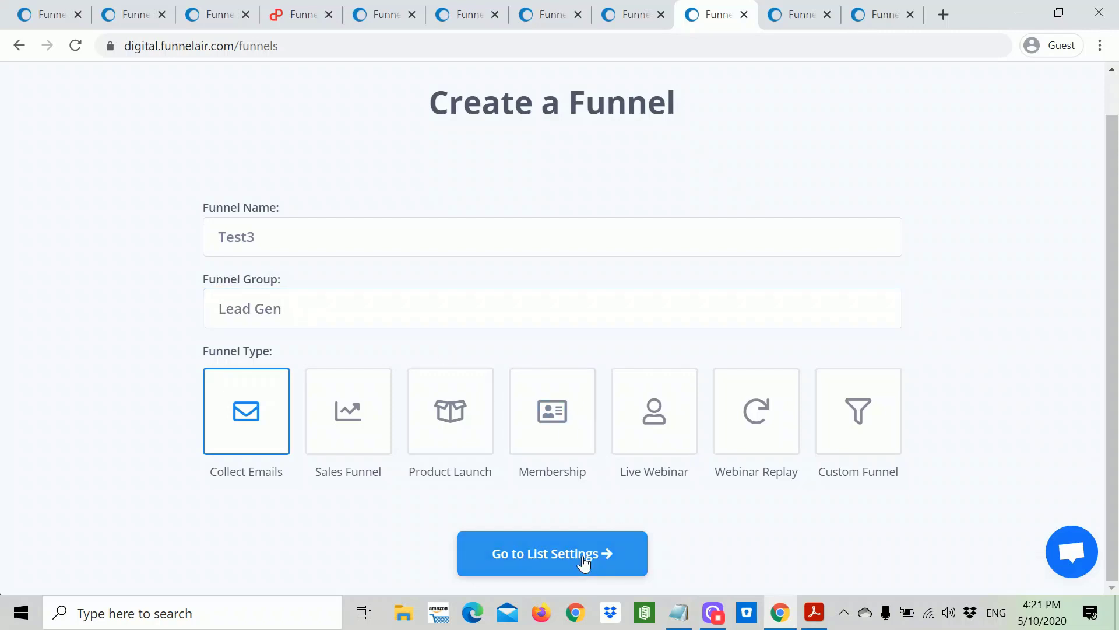
{"action": "scroll", "coordinate": [591, 396], "scroll_direction": "up", "scroll_amount": 2}
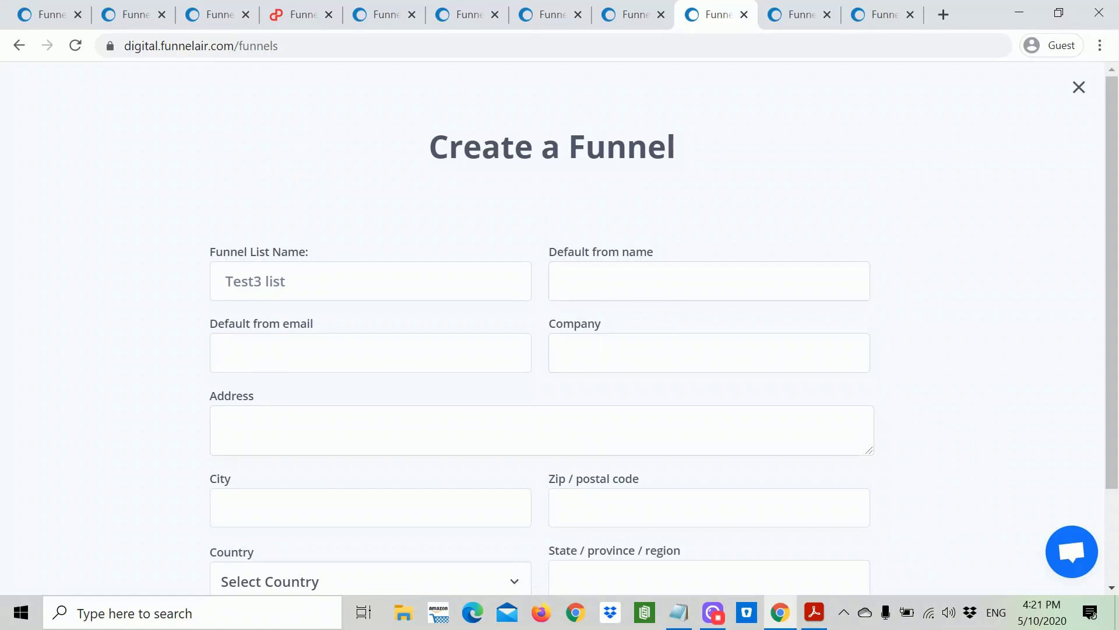
Step: Fill in sender name Test3, the sender email, company and address test3, zip 123456, city New York
{"action": "left_click", "coordinate": [708, 280]}
{"action": "type", "text": "Tes"}
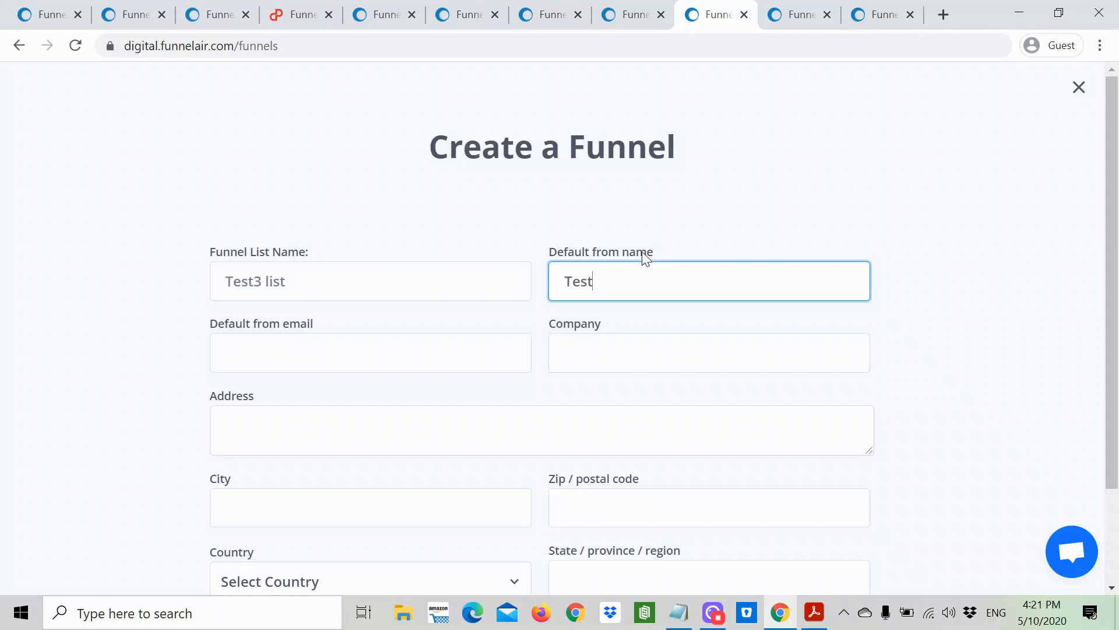
{"action": "type", "text": "t3"}
{"action": "left_click", "coordinate": [371, 352]}
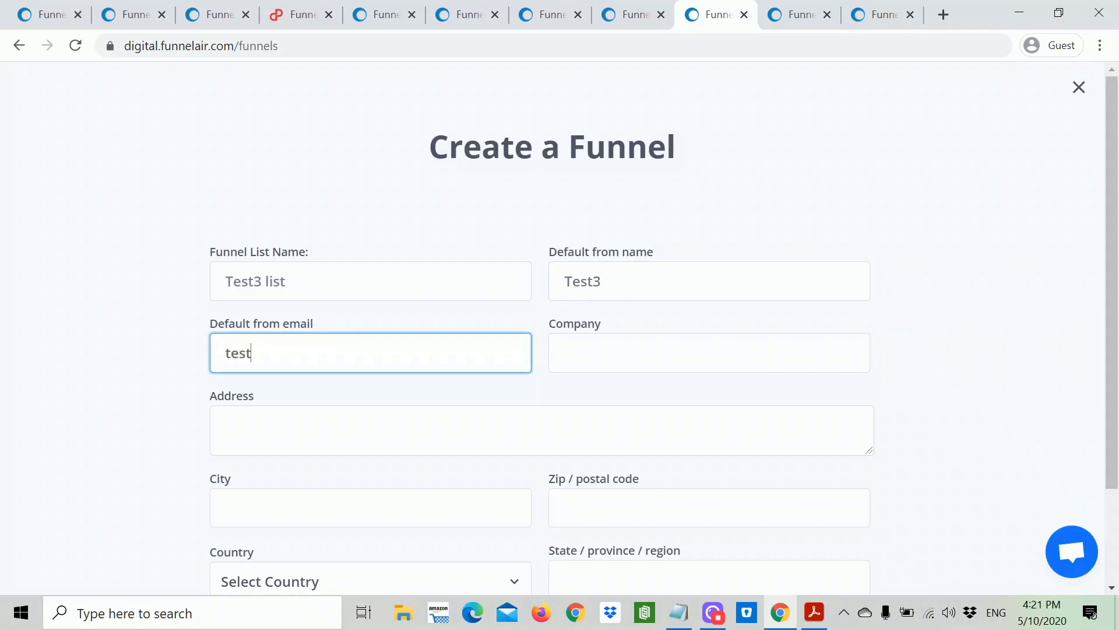
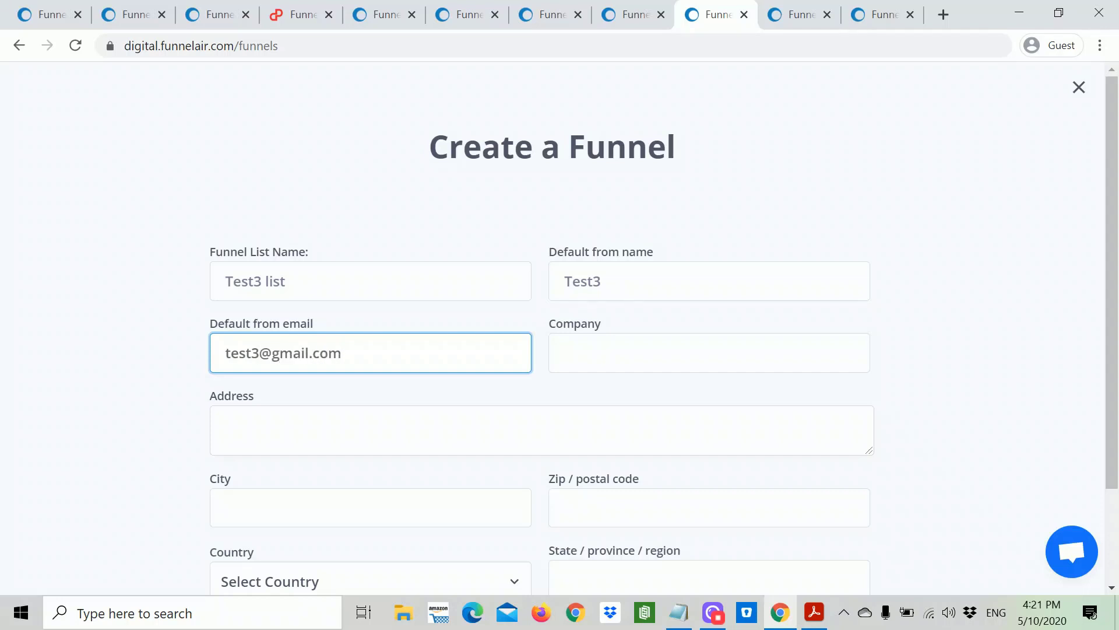
{"action": "key", "text": "Tab"}
{"action": "type", "text": "test3"}
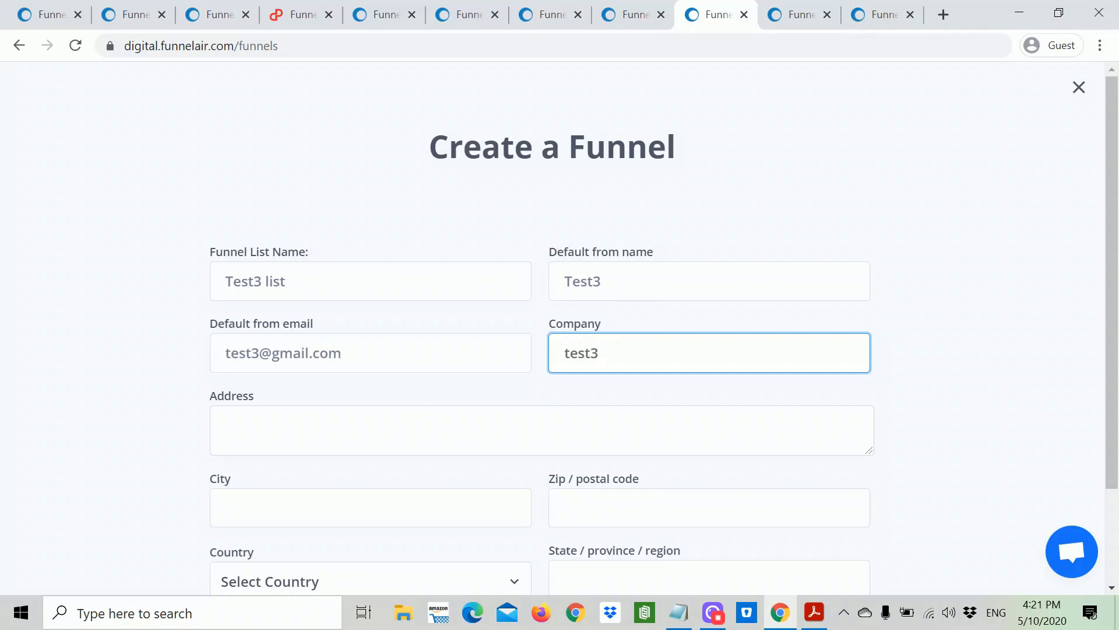
{"action": "left_click", "coordinate": [220, 420]}
{"action": "type", "text": "t"}
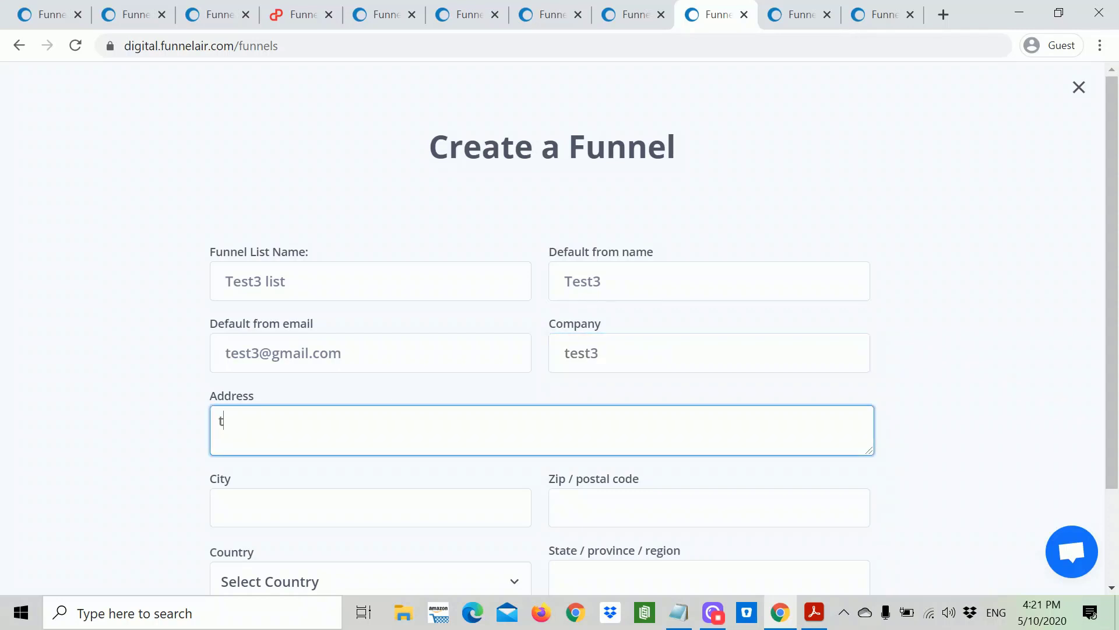
{"action": "type", "text": "est3"}
{"action": "left_click", "coordinate": [709, 507]}
{"action": "type", "text": "123456"}
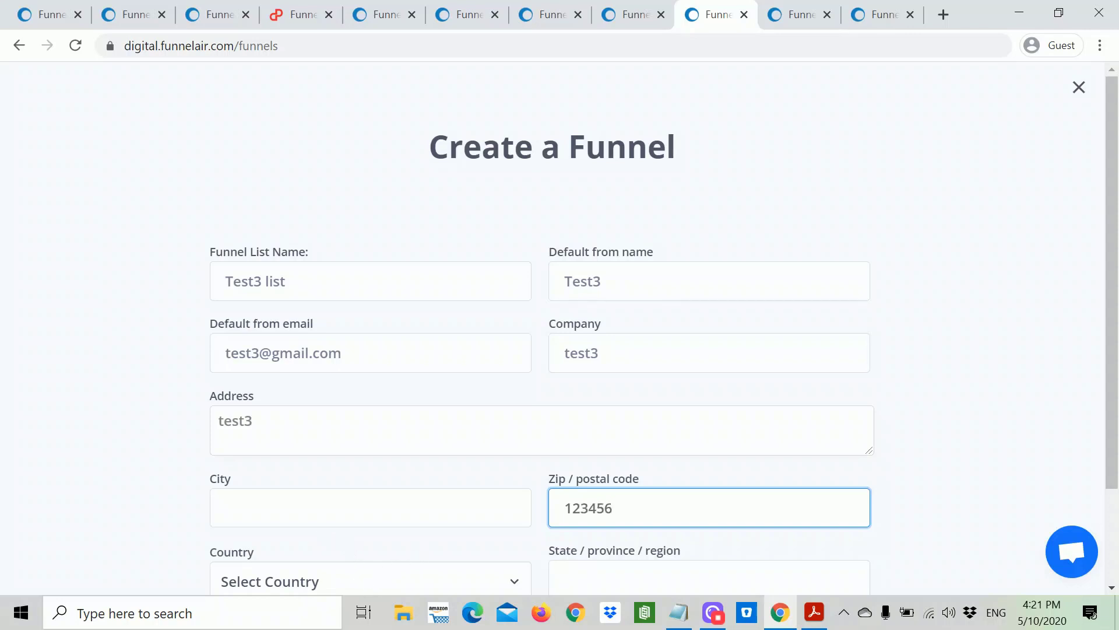
{"action": "key", "text": "shift+Tab"}
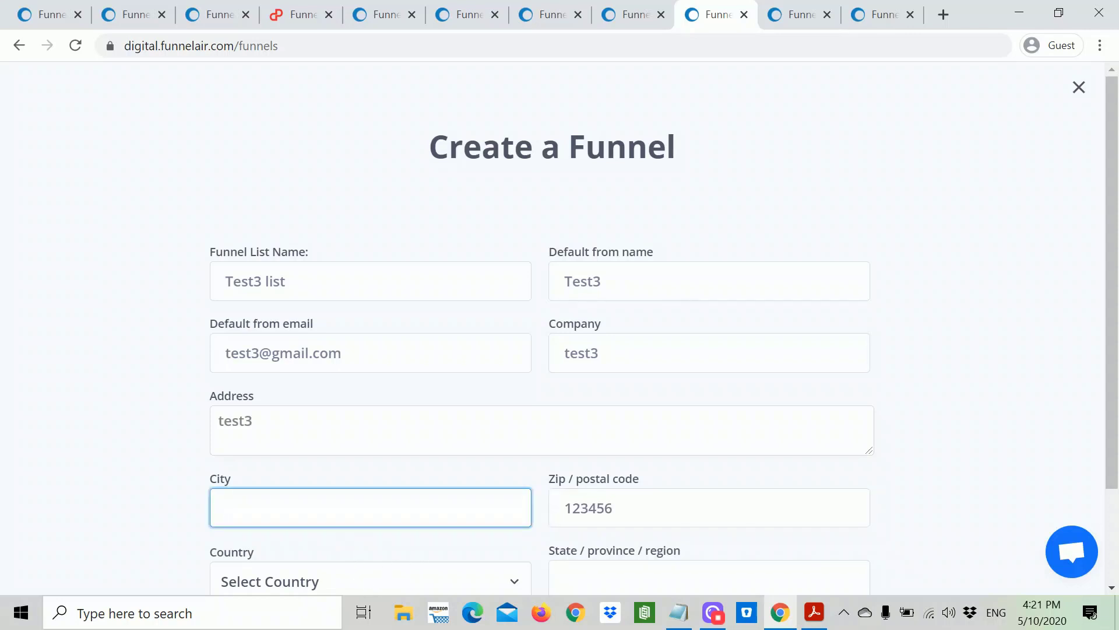
{"action": "type", "text": "New York"}
Step: Set the country to United States and state to 'New Yor', then create the funnel
{"action": "scroll", "coordinate": [437, 450], "scroll_direction": "down", "scroll_amount": 2}
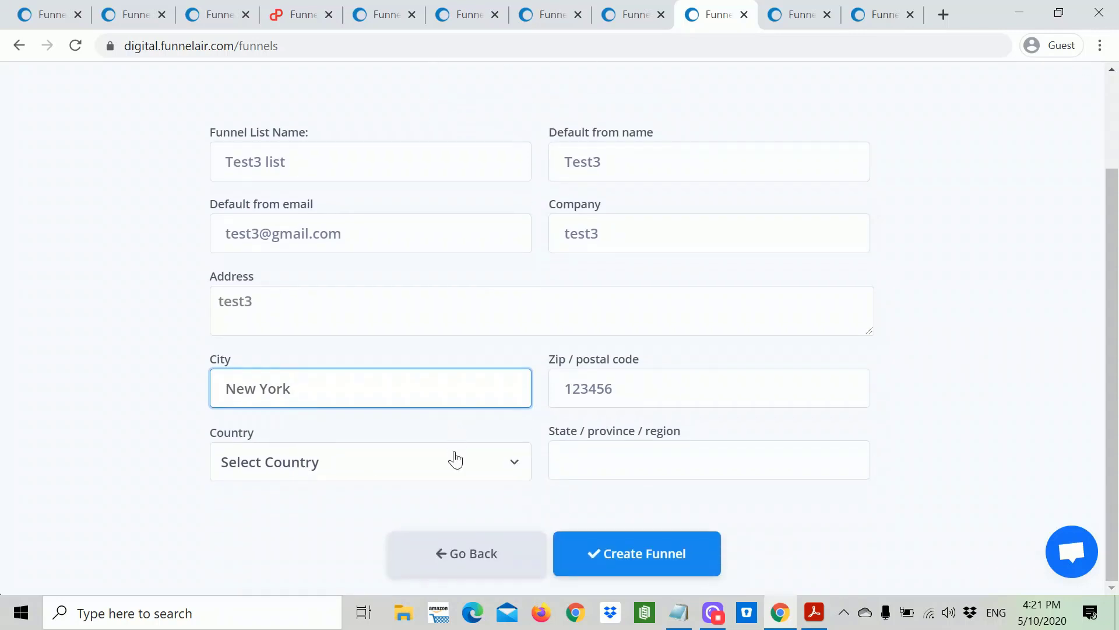
{"action": "left_click", "coordinate": [456, 466]}
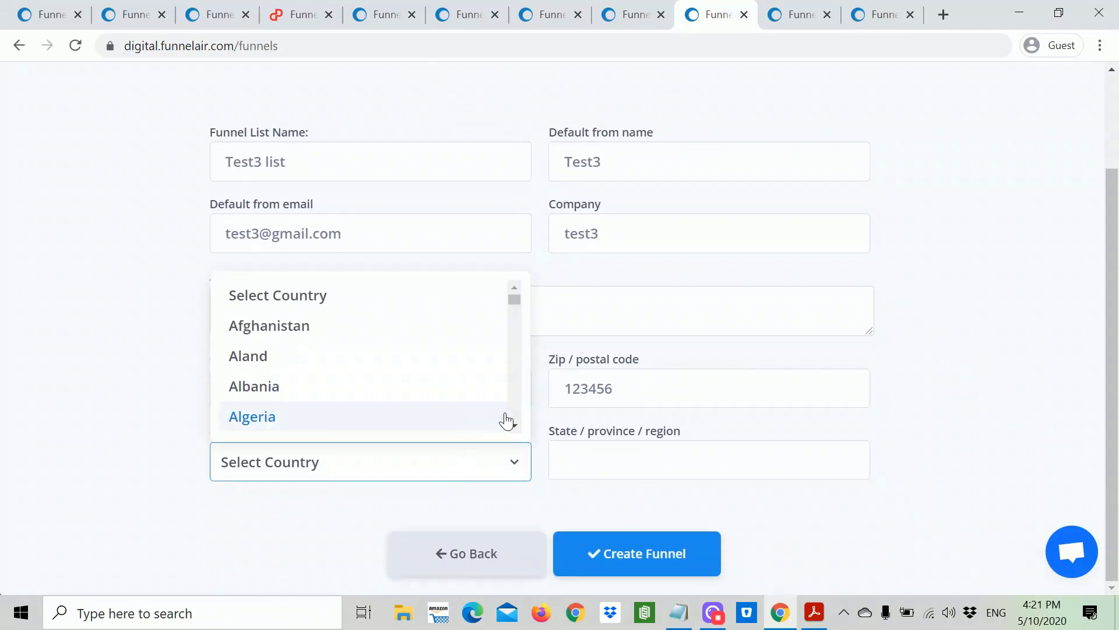
{"action": "key", "text": "u"}
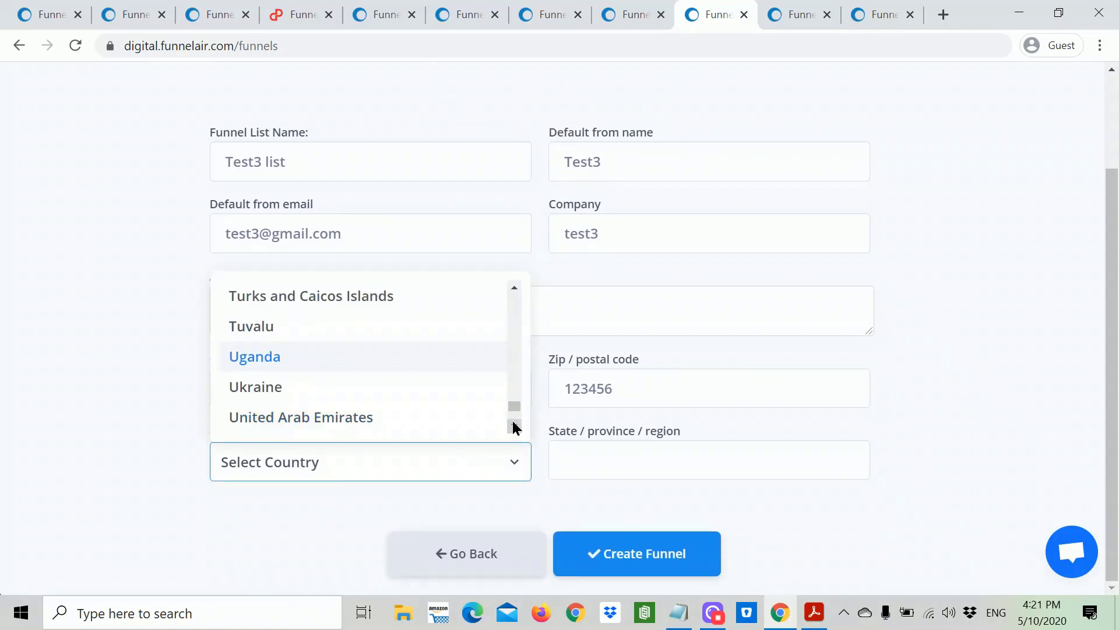
{"action": "left_click", "coordinate": [514, 425]}
{"action": "left_click", "coordinate": [514, 426]}
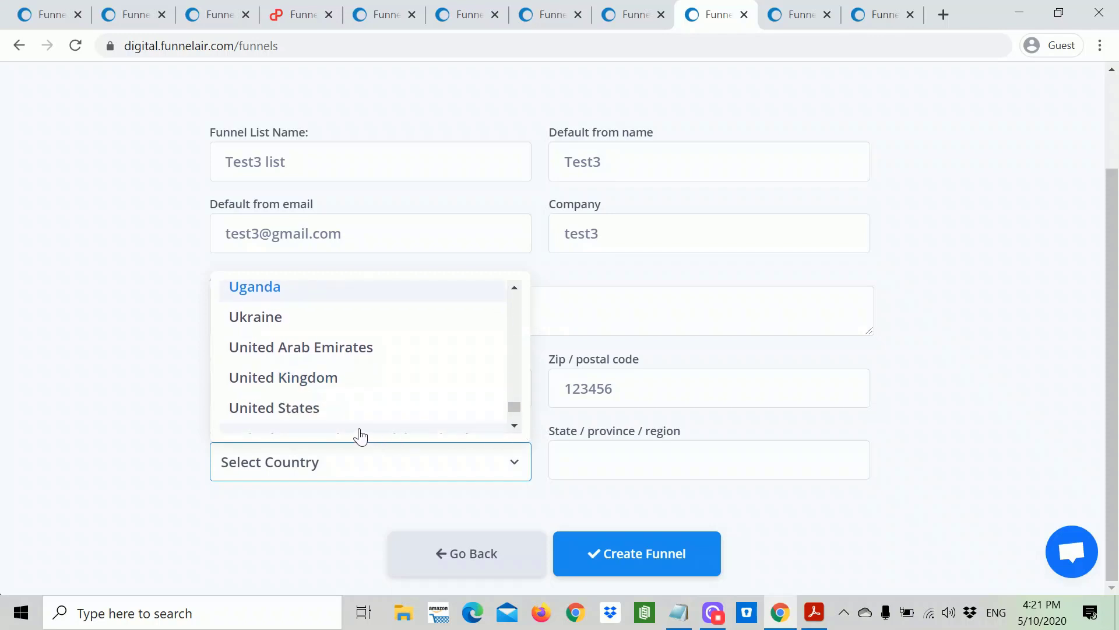
{"action": "left_click", "coordinate": [327, 415]}
{"action": "left_click", "coordinate": [709, 459]}
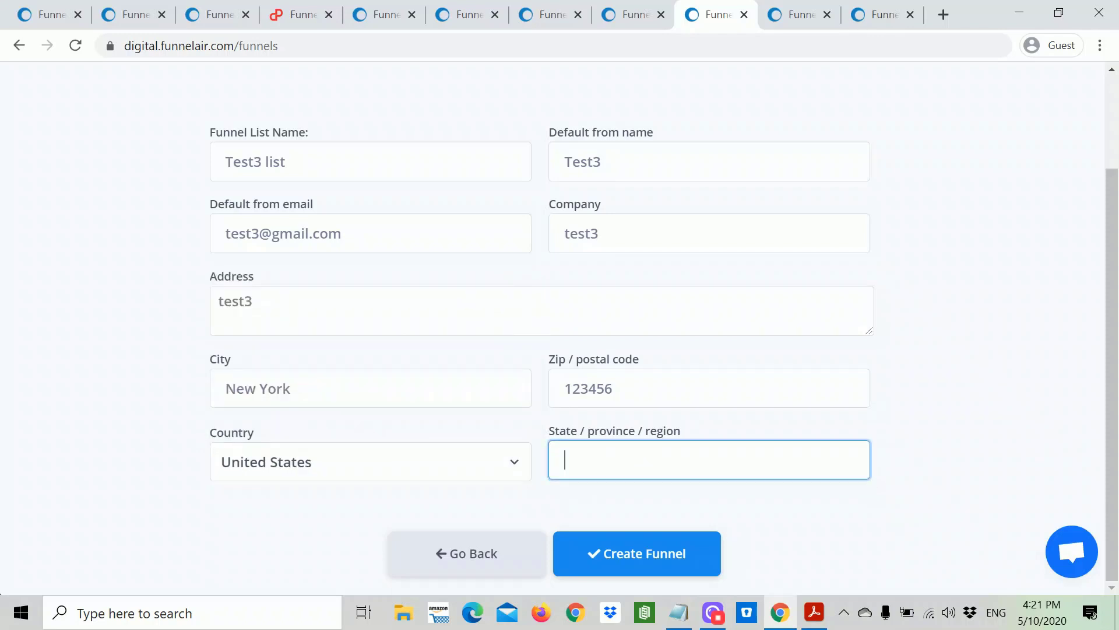
{"action": "type", "text": "New York"}
{"action": "left_click", "coordinate": [658, 560]}
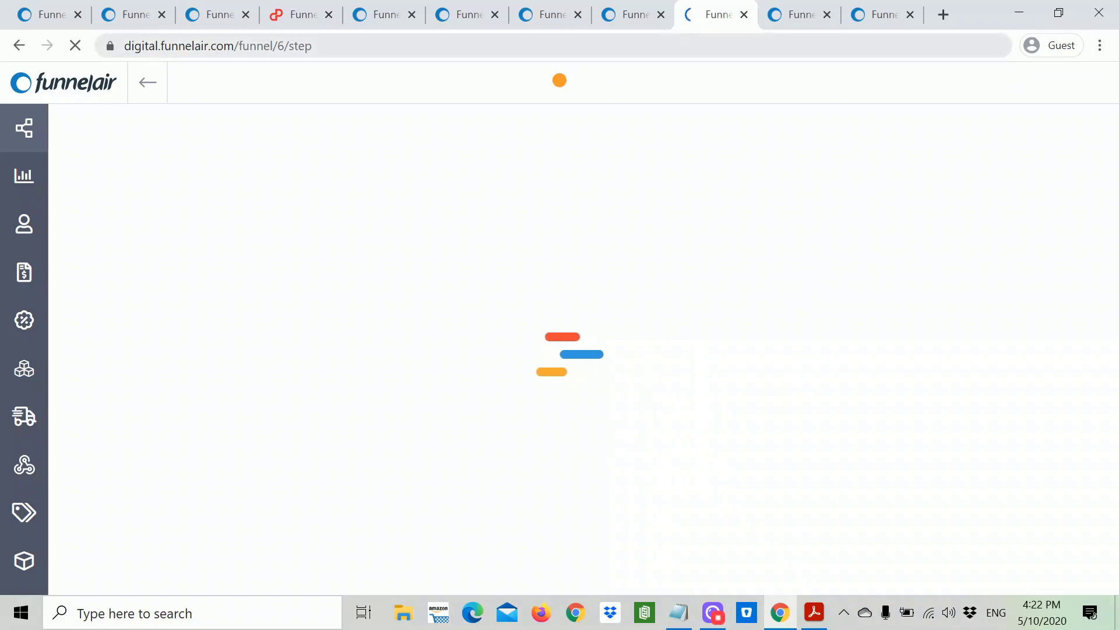
Step: Cycle through the browser tabs until the Test3 funnel's step editor is shown
{"action": "left_click", "coordinate": [803, 18]}
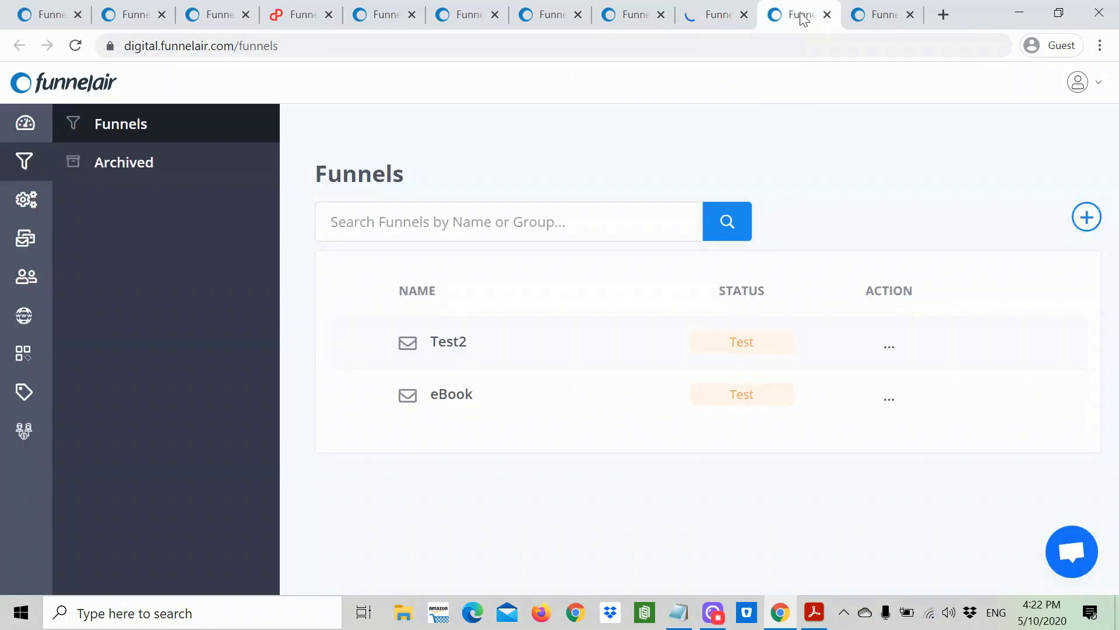
{"action": "left_click", "coordinate": [870, 22]}
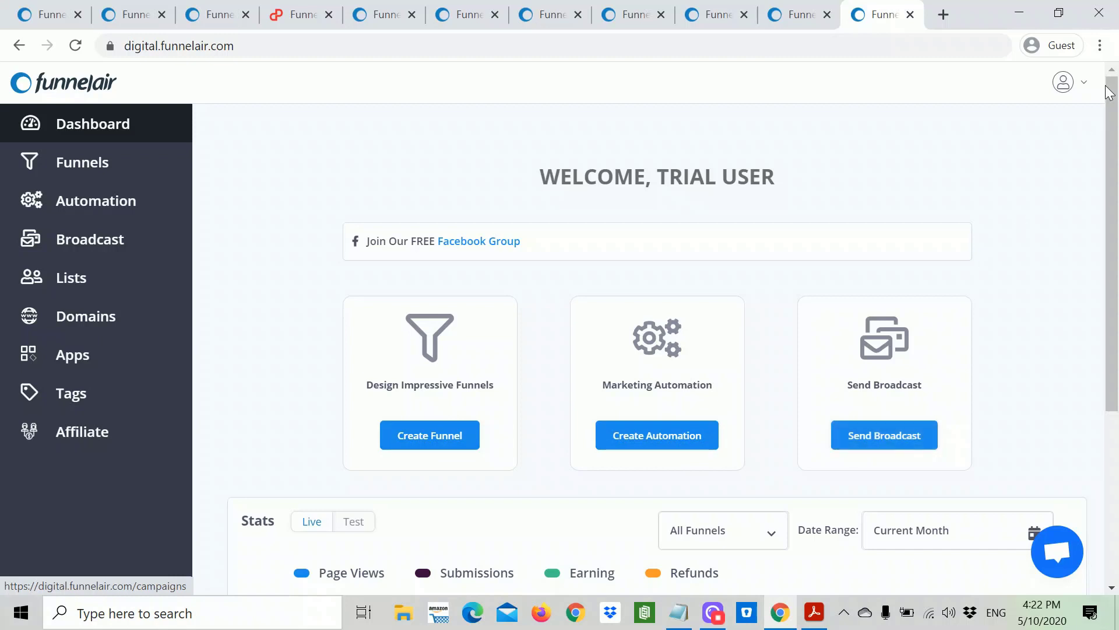
{"action": "left_click", "coordinate": [633, 16]}
{"action": "left_click", "coordinate": [709, 16]}
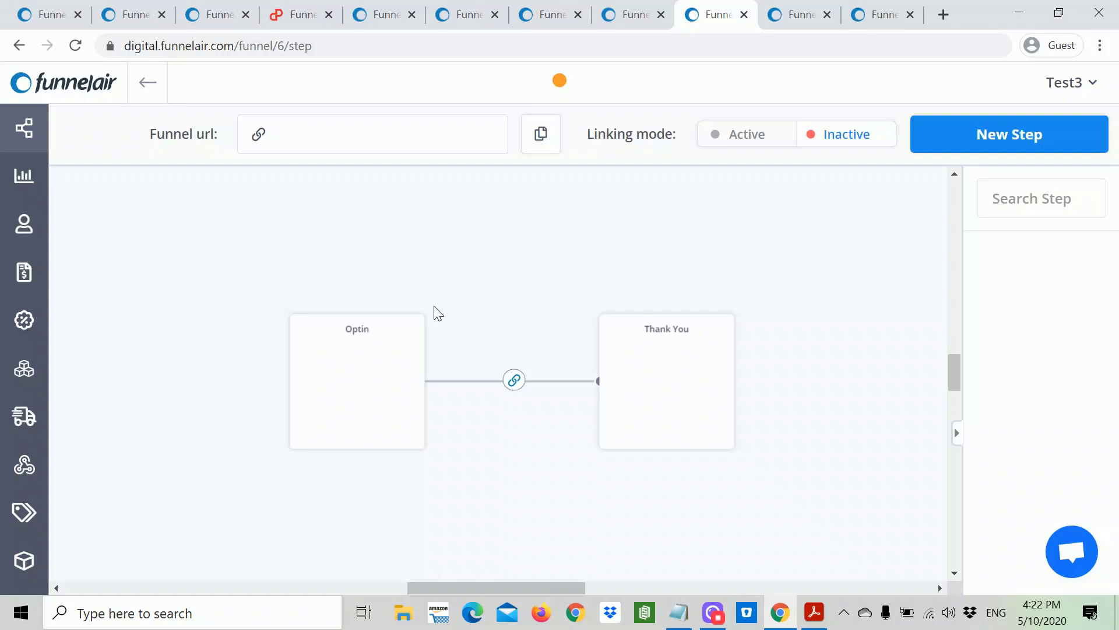
Step: Build the Optin step's page as Optin3 with path optin3 and proceed to templates
{"action": "mouse_move", "coordinate": [402, 346]}
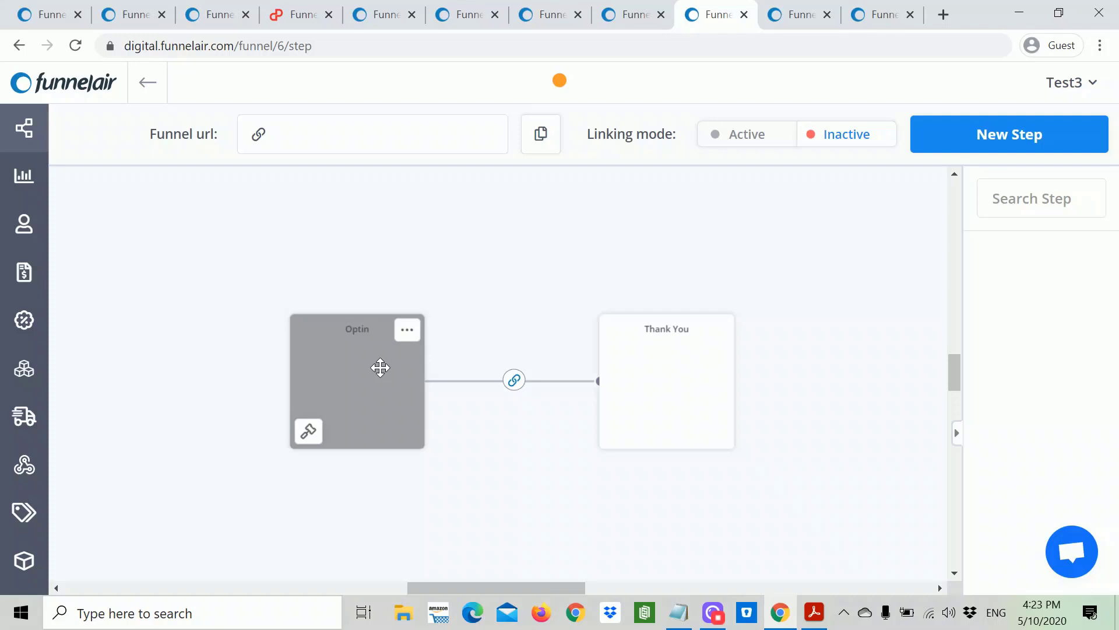
{"action": "mouse_move", "coordinate": [648, 395]}
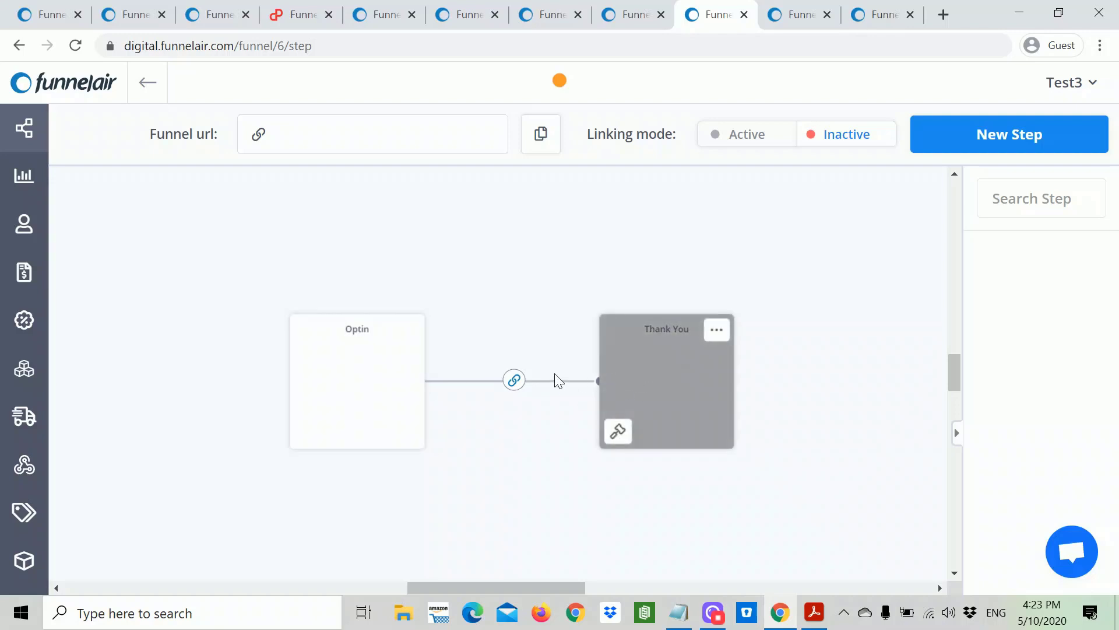
{"action": "mouse_move", "coordinate": [352, 400]}
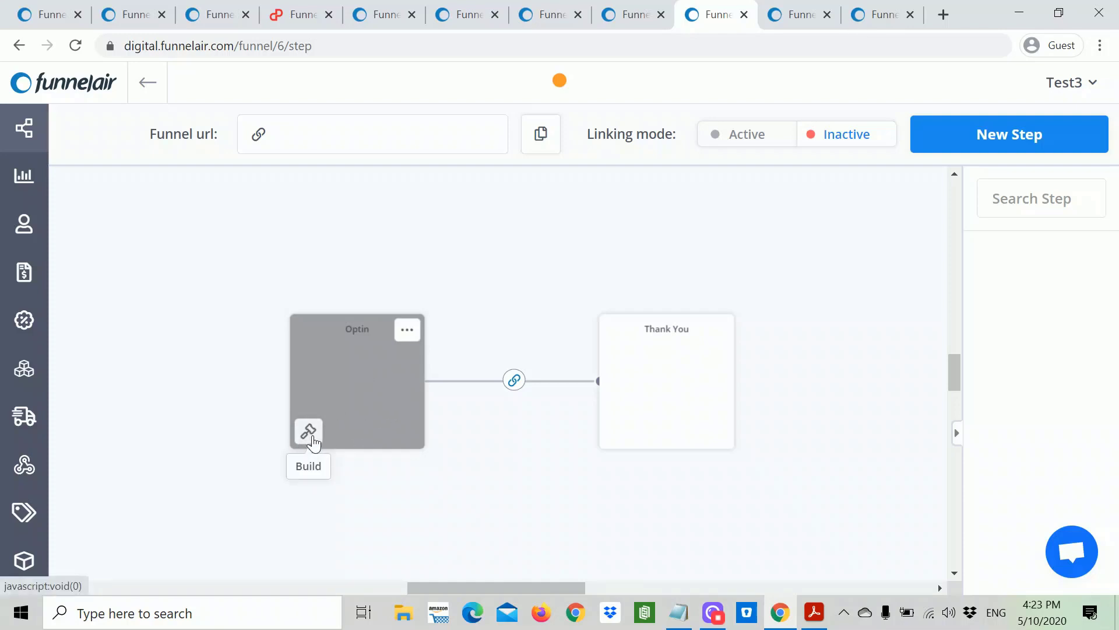
{"action": "left_click", "coordinate": [308, 432]}
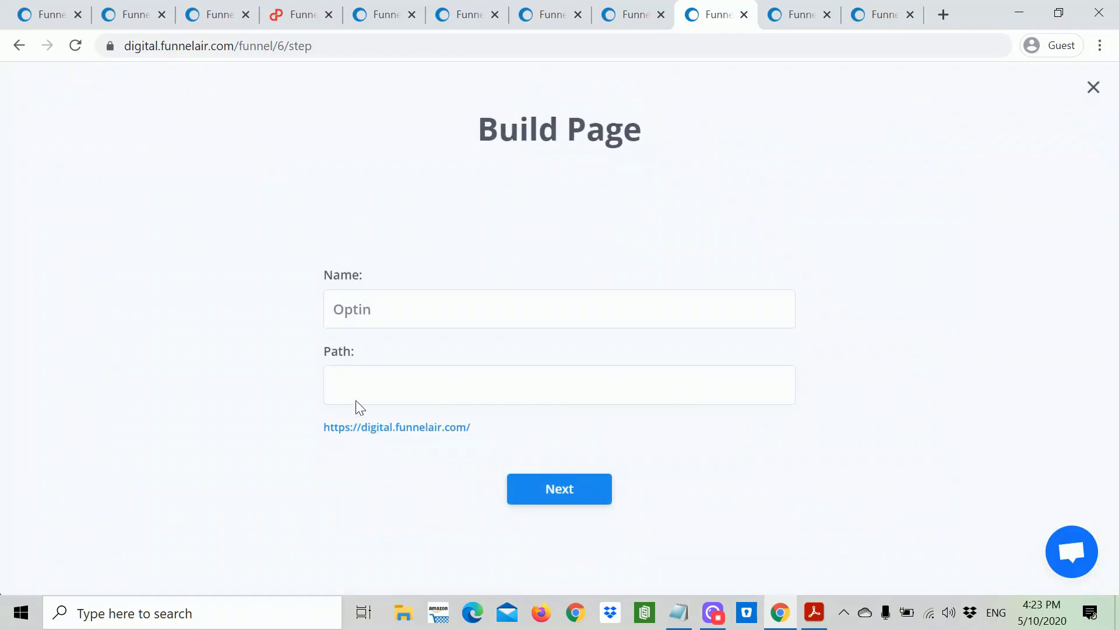
{"action": "left_click", "coordinate": [372, 309]}
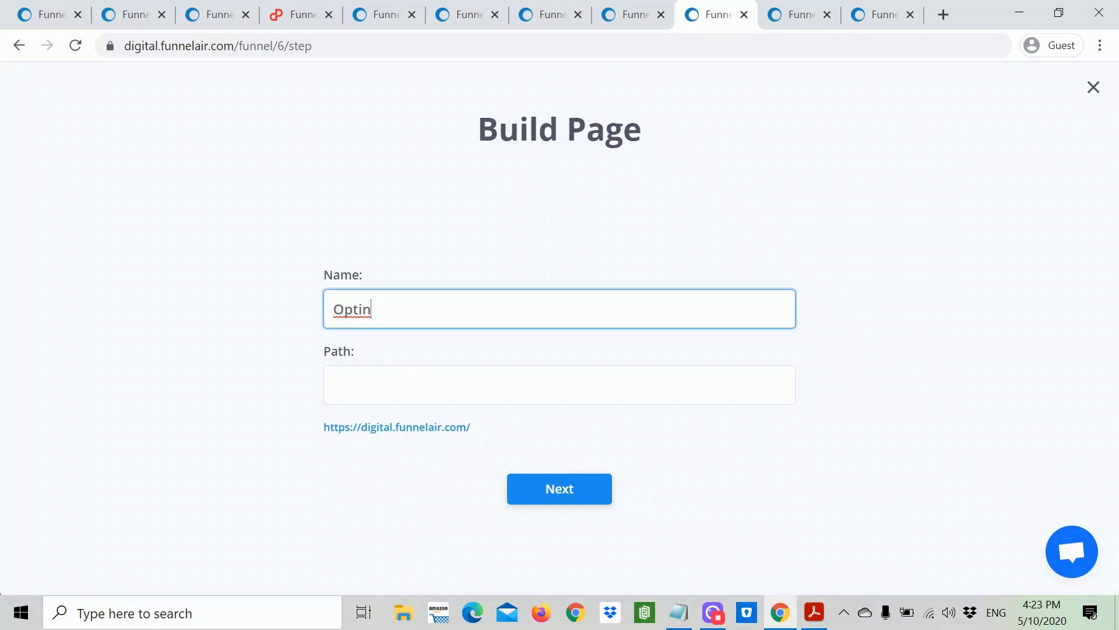
{"action": "type", "text": "3"}
{"action": "key", "text": "Tab"}
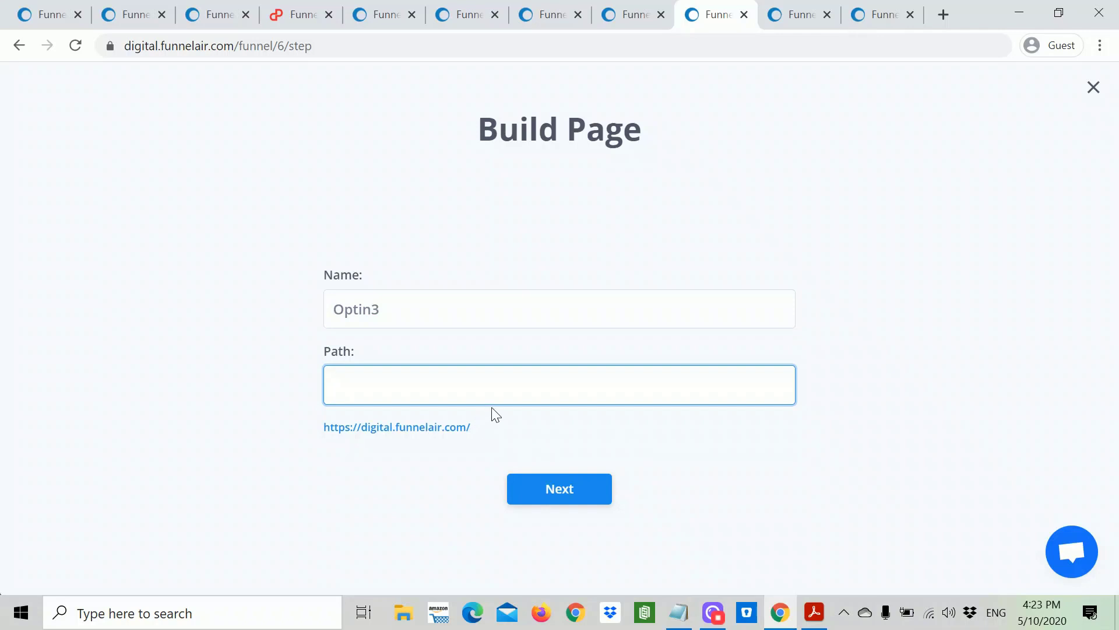
{"action": "type", "text": "optin3"}
{"action": "left_click", "coordinate": [572, 489]}
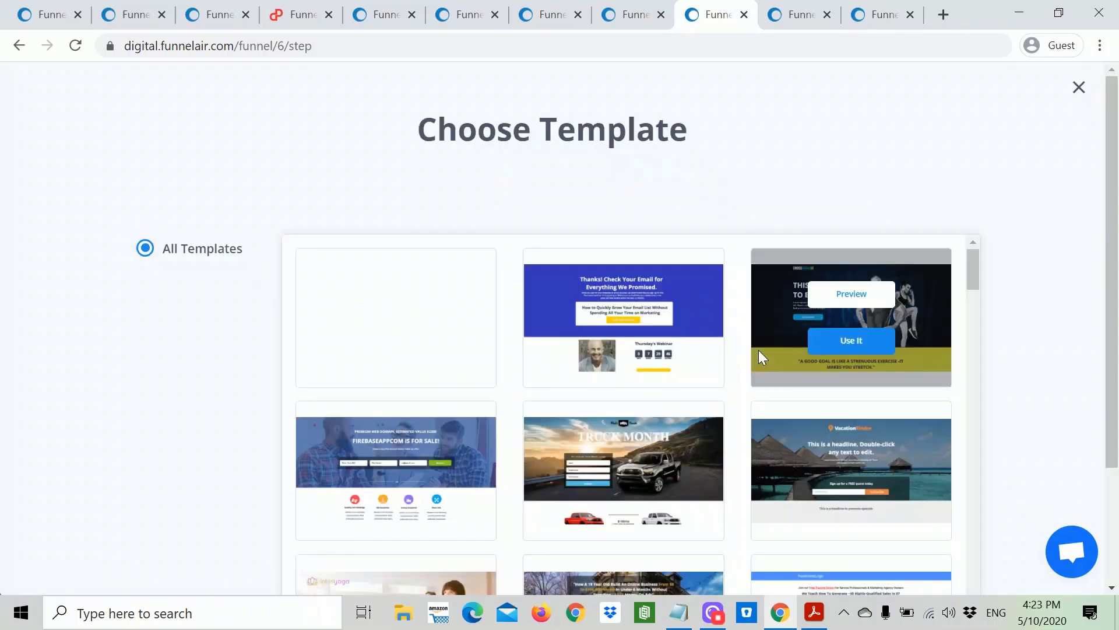
Step: Scroll down through the template grid and back up until the lotus yoga template shows
{"action": "scroll", "coordinate": [758, 350], "scroll_direction": "down", "scroll_amount": 13}
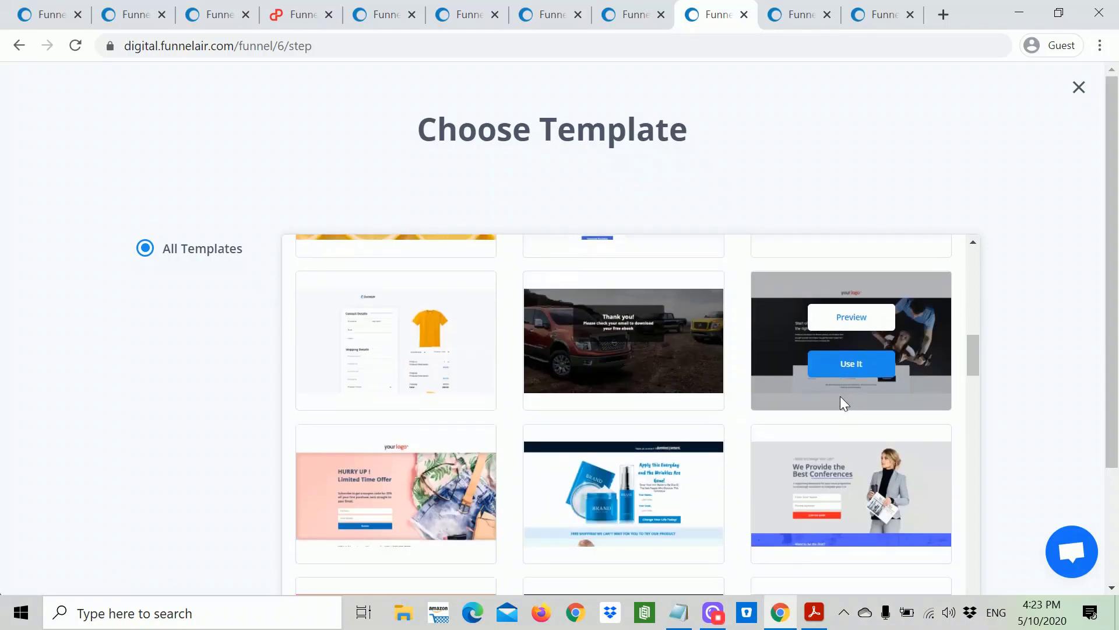
{"action": "scroll", "coordinate": [840, 402], "scroll_direction": "down", "scroll_amount": 9}
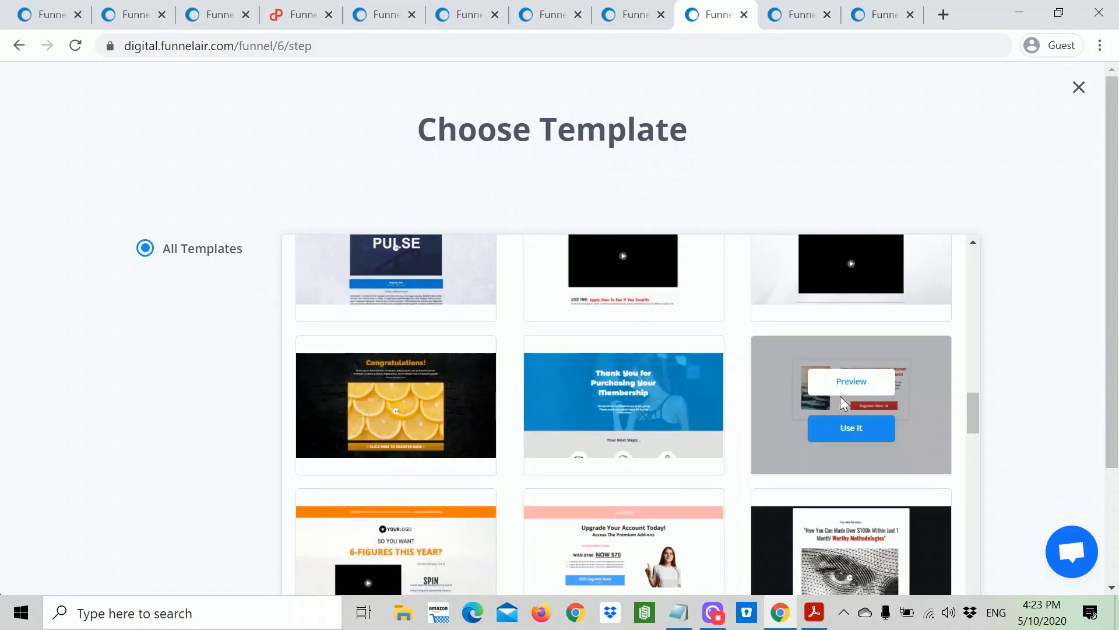
{"action": "scroll", "coordinate": [841, 396], "scroll_direction": "down", "scroll_amount": 20}
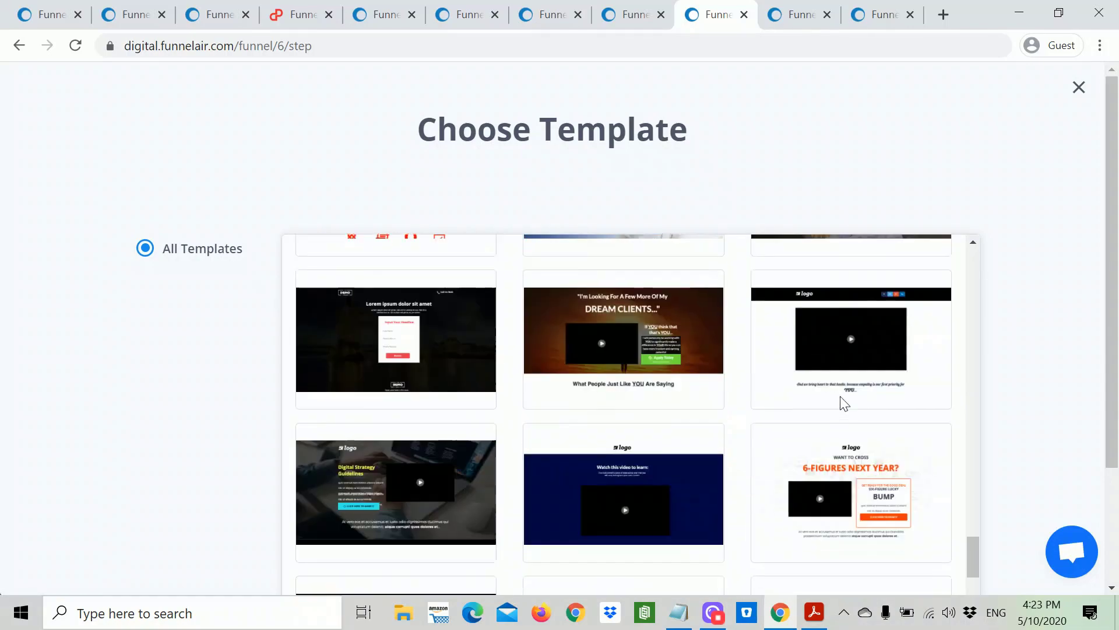
{"action": "scroll", "coordinate": [843, 402], "scroll_direction": "down", "scroll_amount": 5}
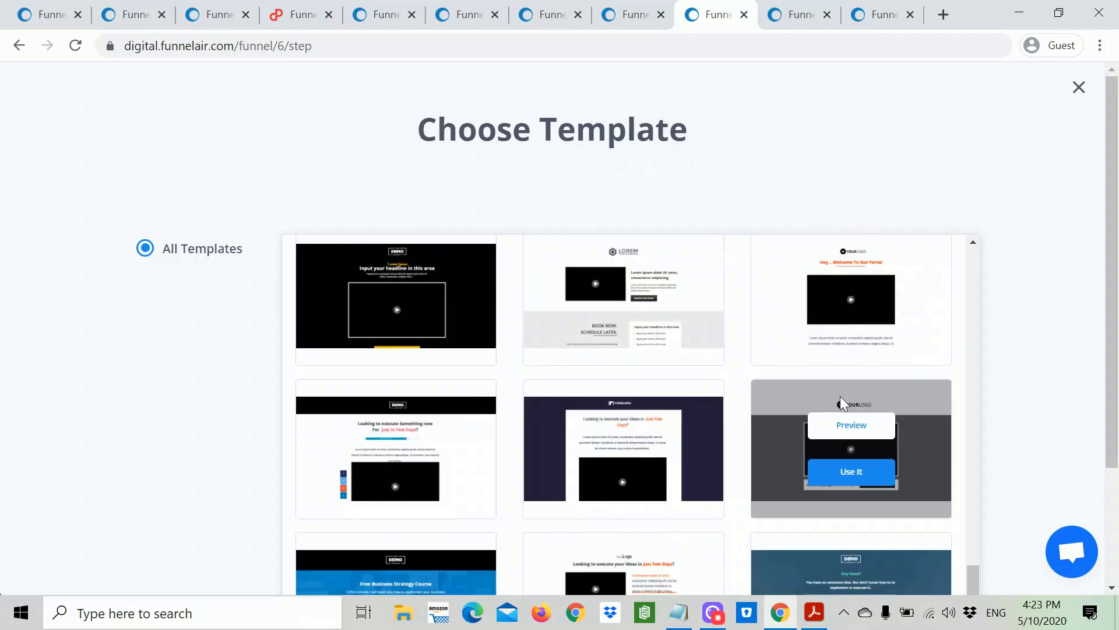
{"action": "scroll", "coordinate": [842, 400], "scroll_direction": "down", "scroll_amount": 5}
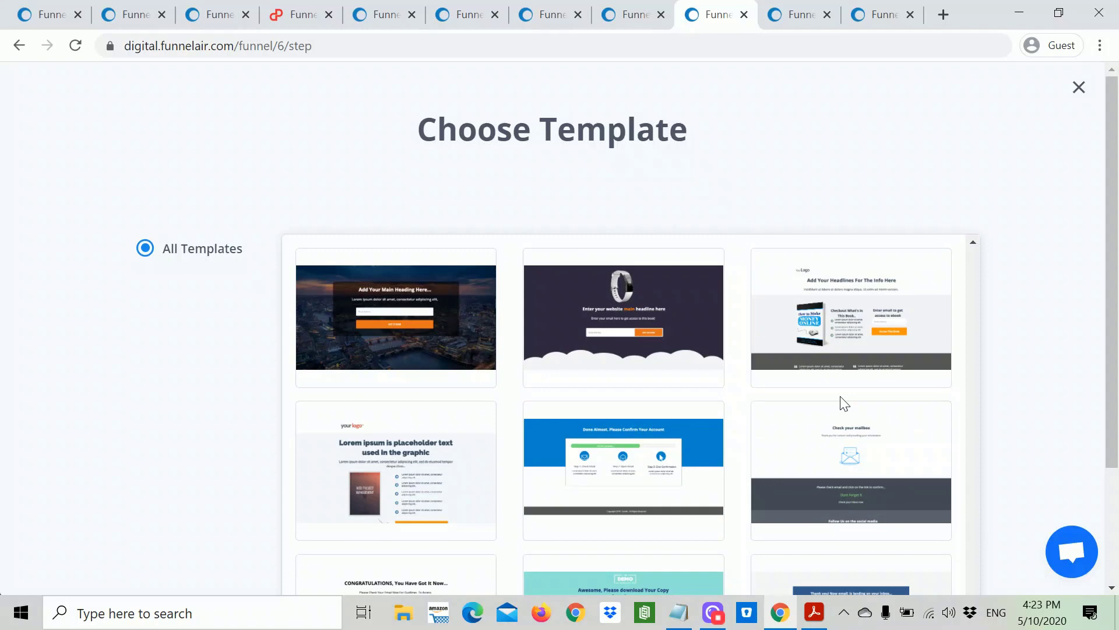
{"action": "scroll", "coordinate": [843, 402], "scroll_direction": "down", "scroll_amount": 7}
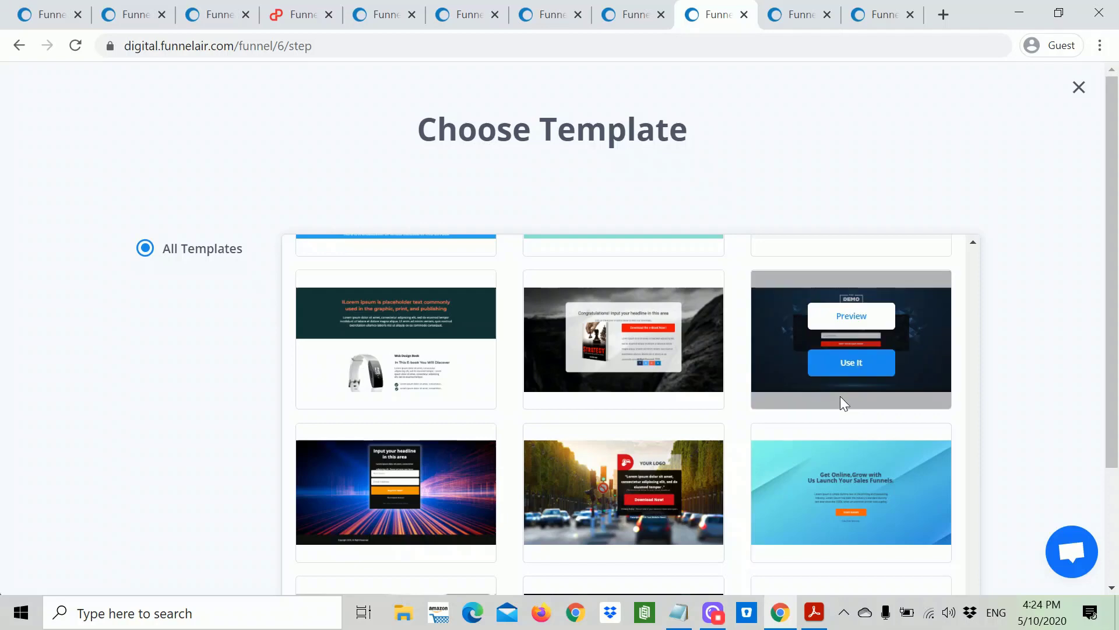
{"action": "scroll", "coordinate": [846, 402], "scroll_direction": "down", "scroll_amount": 10}
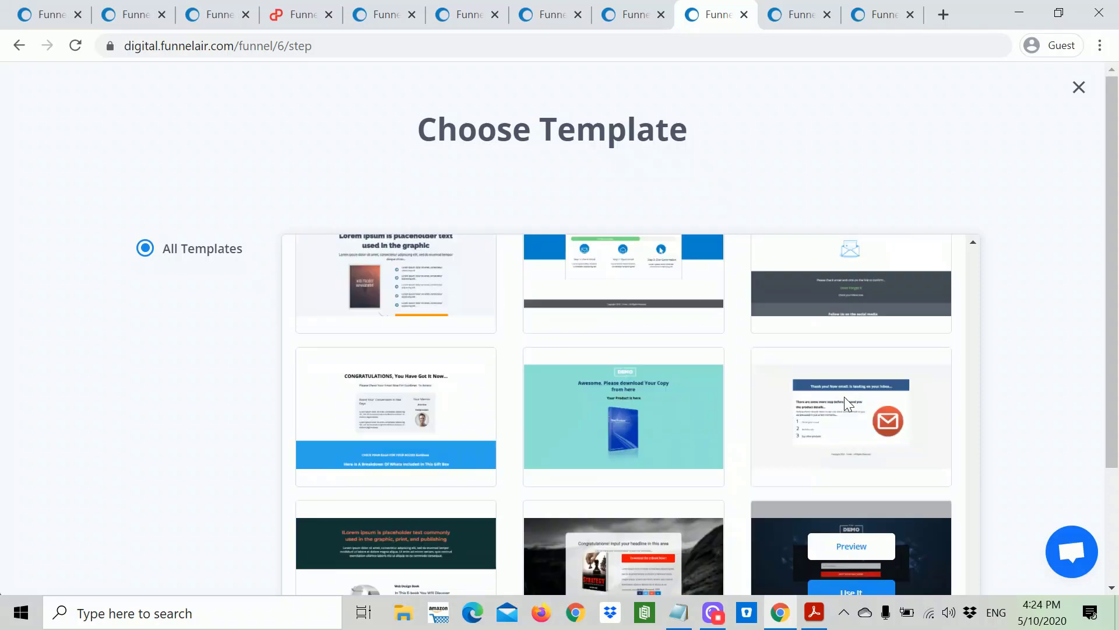
{"action": "scroll", "coordinate": [846, 402], "scroll_direction": "down", "scroll_amount": 10}
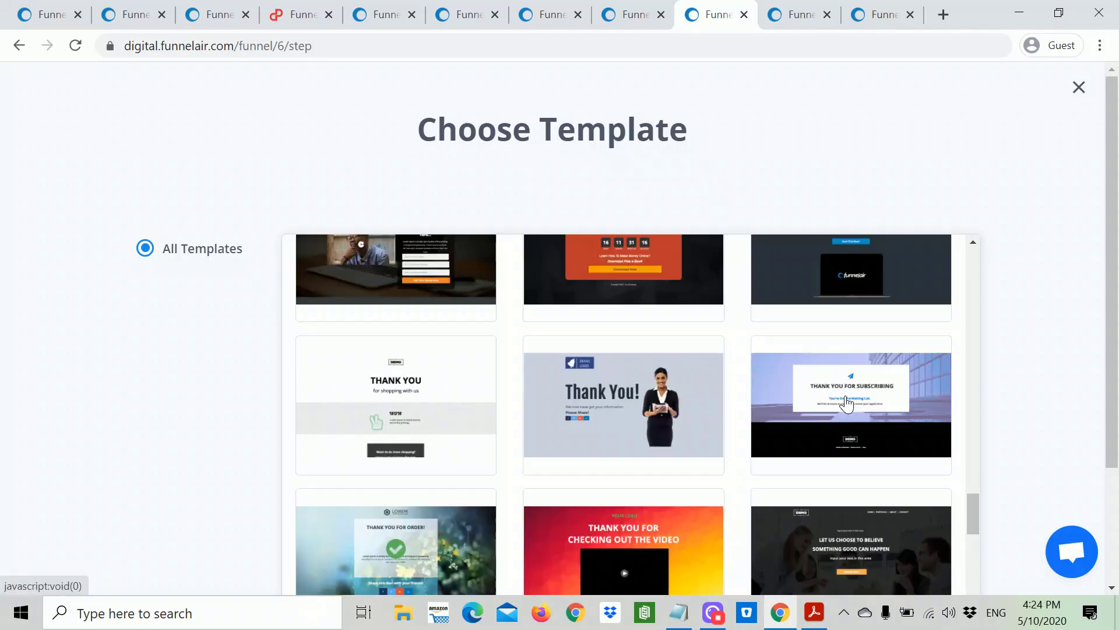
{"action": "scroll", "coordinate": [846, 402], "scroll_direction": "up", "scroll_amount": 5}
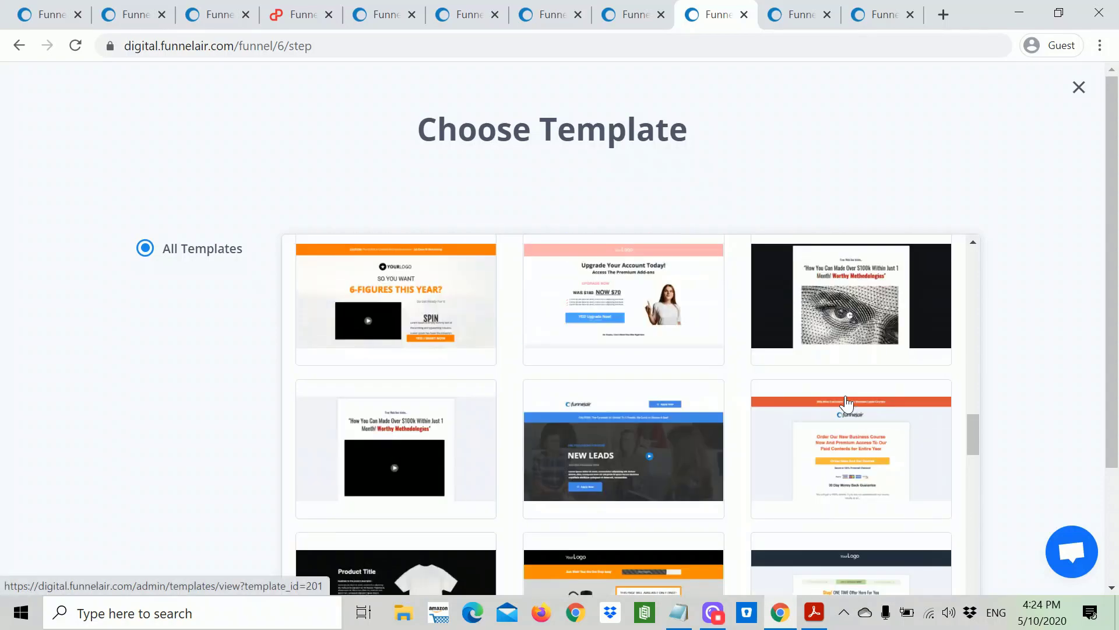
{"action": "scroll", "coordinate": [850, 402], "scroll_direction": "up", "scroll_amount": 5}
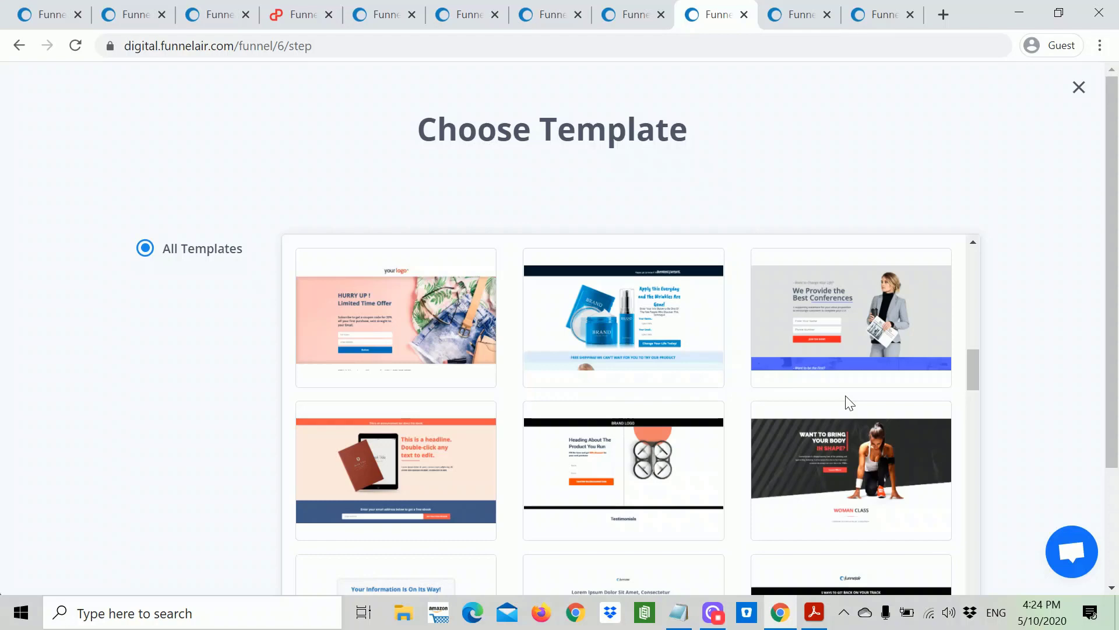
{"action": "scroll", "coordinate": [850, 402], "scroll_direction": "up", "scroll_amount": 5}
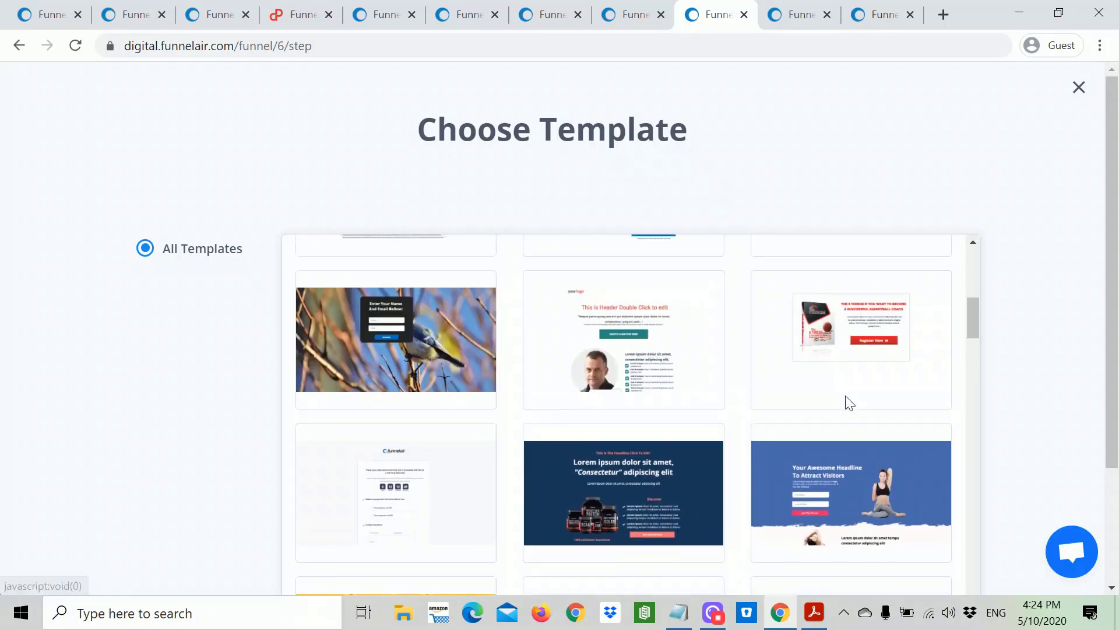
{"action": "scroll", "coordinate": [850, 402], "scroll_direction": "up", "scroll_amount": 3}
Step: Preview the lotus yoga template translated into English, then return to the gallery
{"action": "mouse_move", "coordinate": [397, 343]}
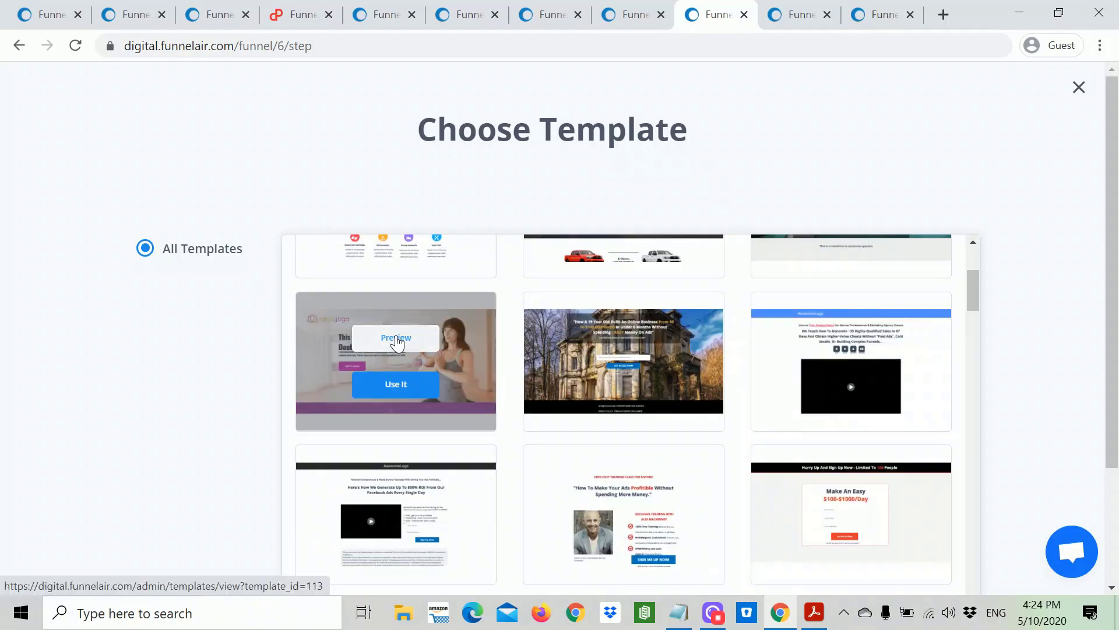
{"action": "left_click", "coordinate": [397, 337]}
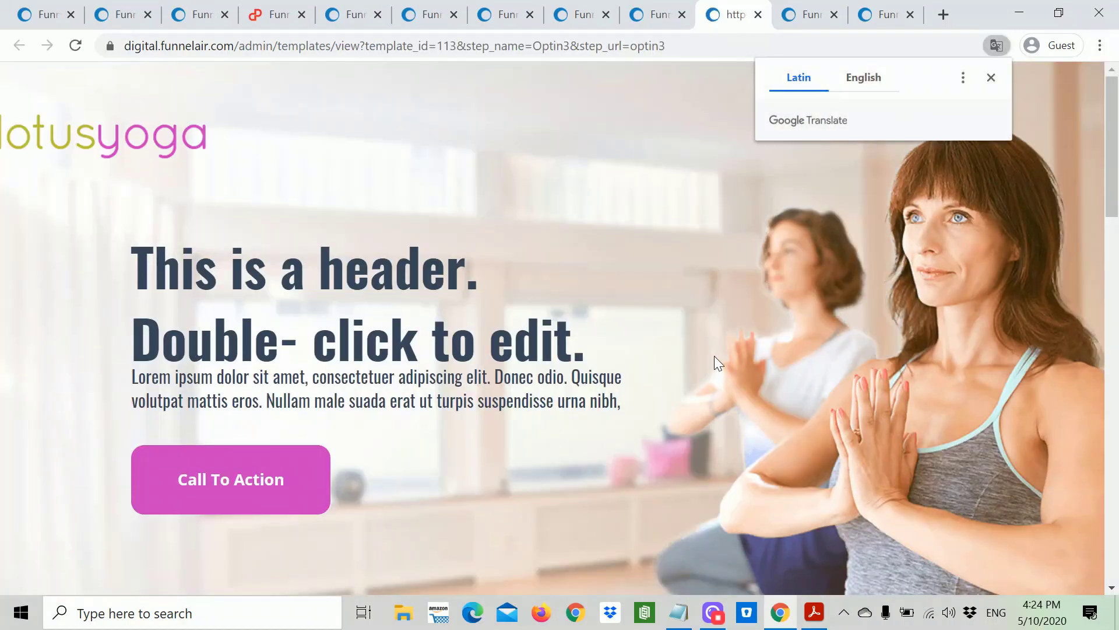
{"action": "left_click", "coordinate": [856, 79]}
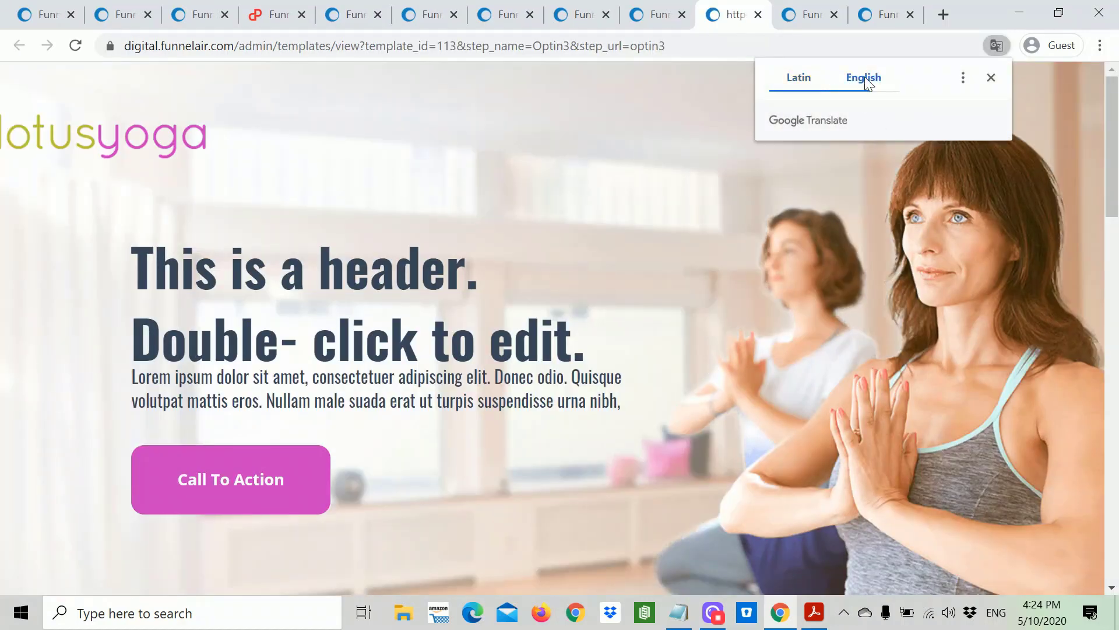
{"action": "left_click", "coordinate": [991, 77]}
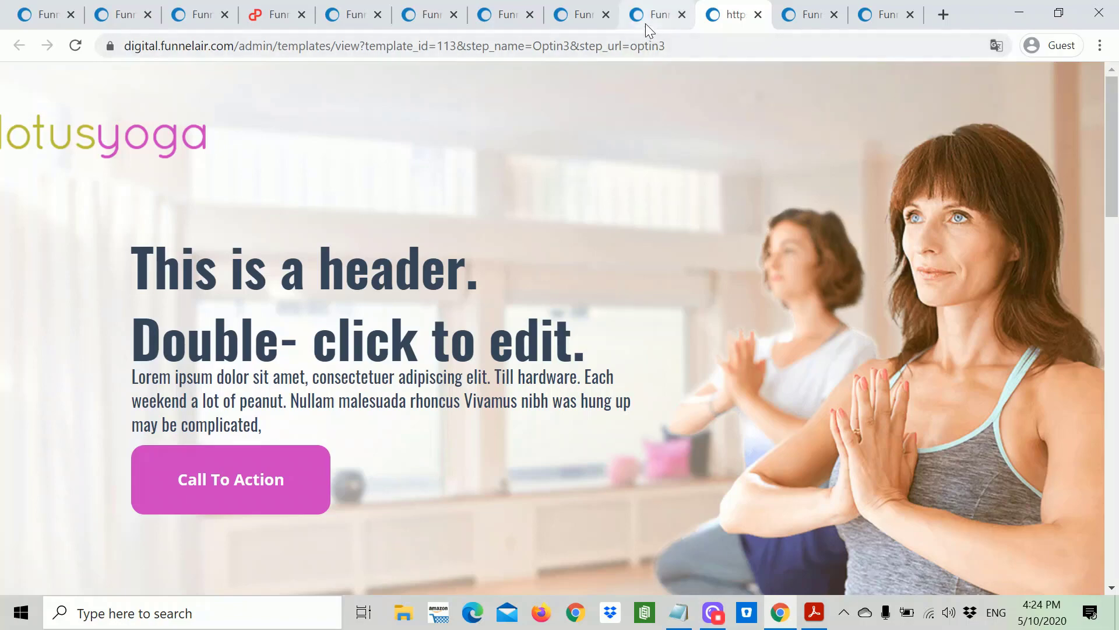
{"action": "left_click", "coordinate": [645, 25]}
Step: Preview the blue 'Your Awesome Headline To Attract Visitors' yoga template and look it over
{"action": "scroll", "coordinate": [877, 363], "scroll_direction": "up", "scroll_amount": 5}
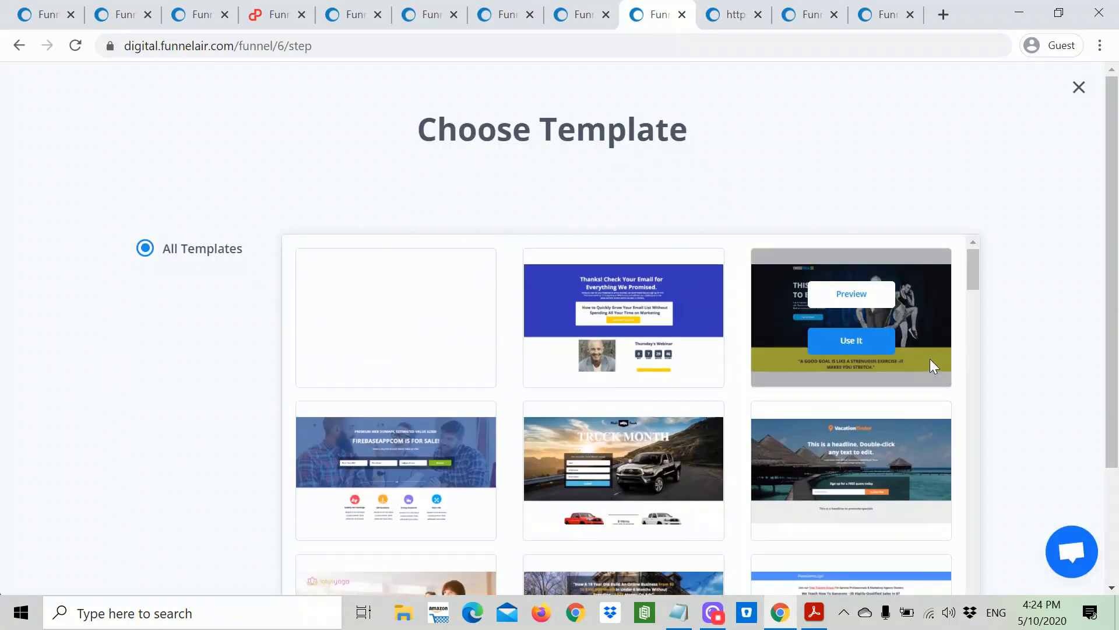
{"action": "scroll", "coordinate": [983, 358], "scroll_direction": "down", "scroll_amount": 3}
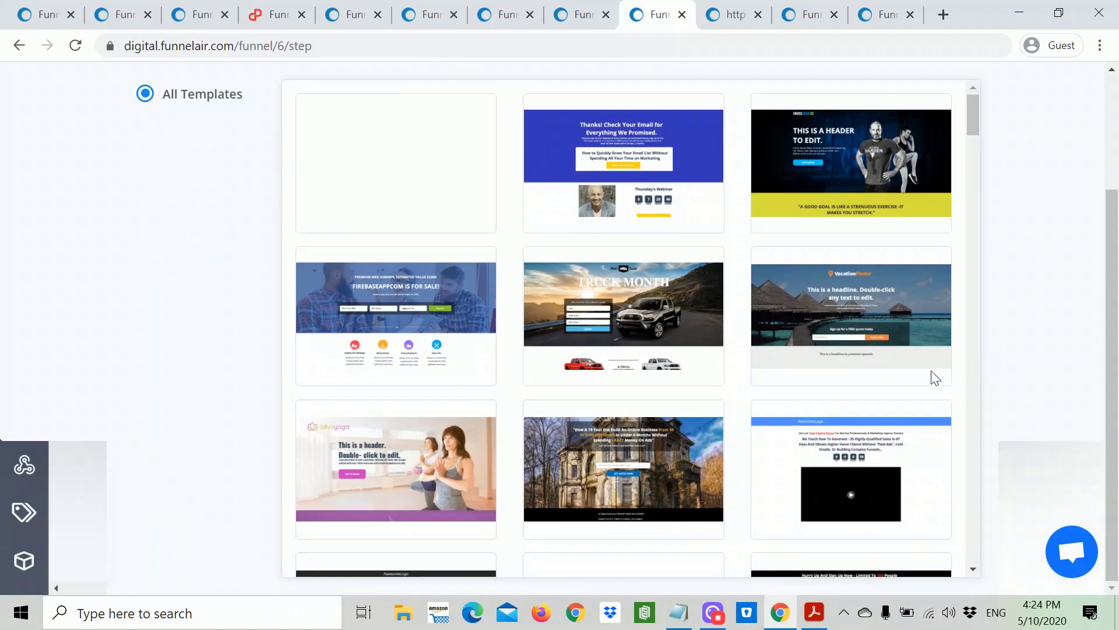
{"action": "scroll", "coordinate": [929, 375], "scroll_direction": "down", "scroll_amount": 5}
{"action": "scroll", "coordinate": [922, 376], "scroll_direction": "down", "scroll_amount": 5}
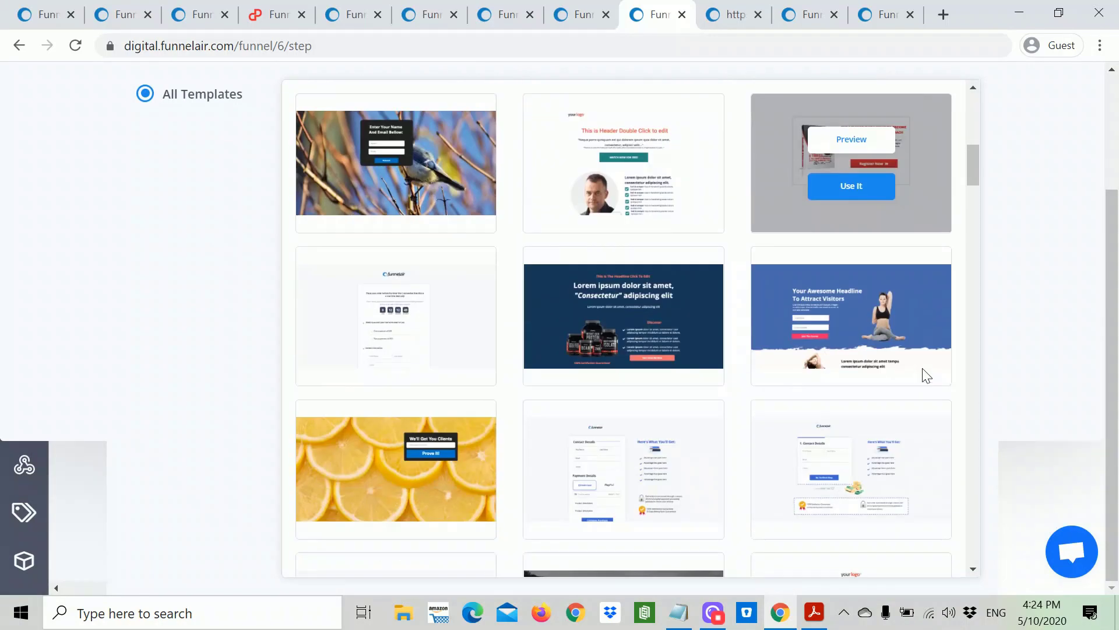
{"action": "left_click", "coordinate": [848, 293]}
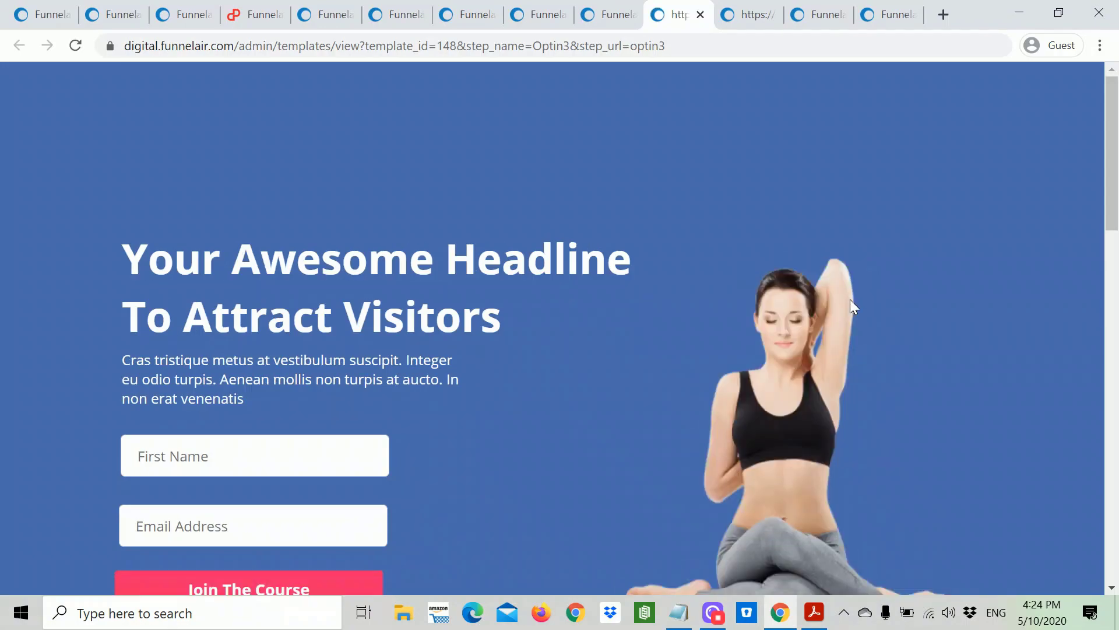
{"action": "scroll", "coordinate": [850, 299], "scroll_direction": "down", "scroll_amount": 5}
{"action": "scroll", "coordinate": [854, 310], "scroll_direction": "down", "scroll_amount": 8}
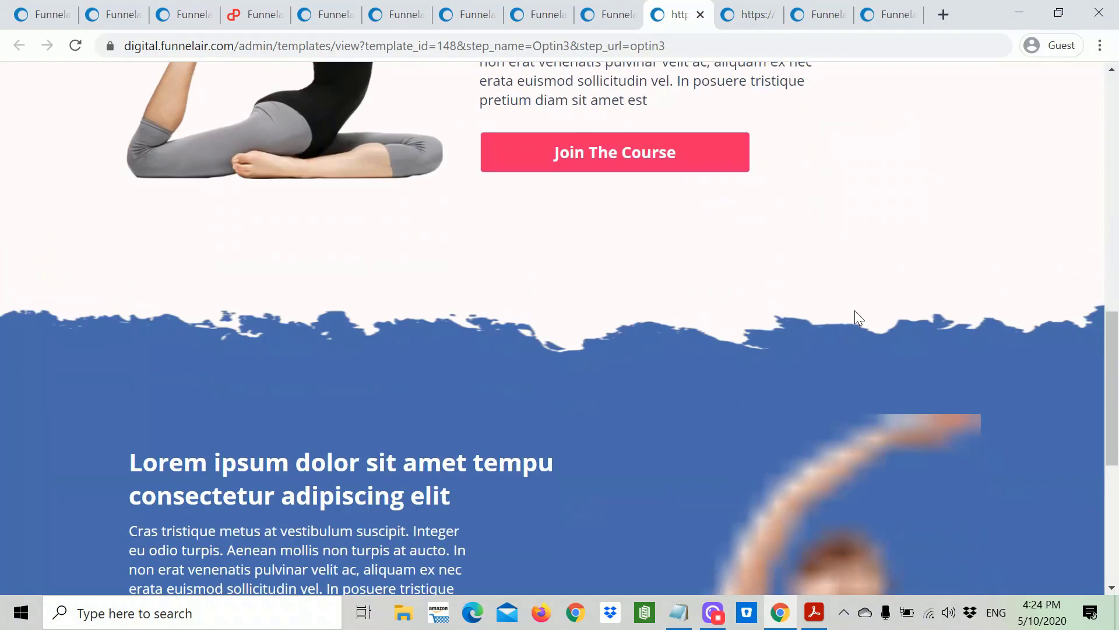
{"action": "scroll", "coordinate": [855, 310], "scroll_direction": "up", "scroll_amount": 15}
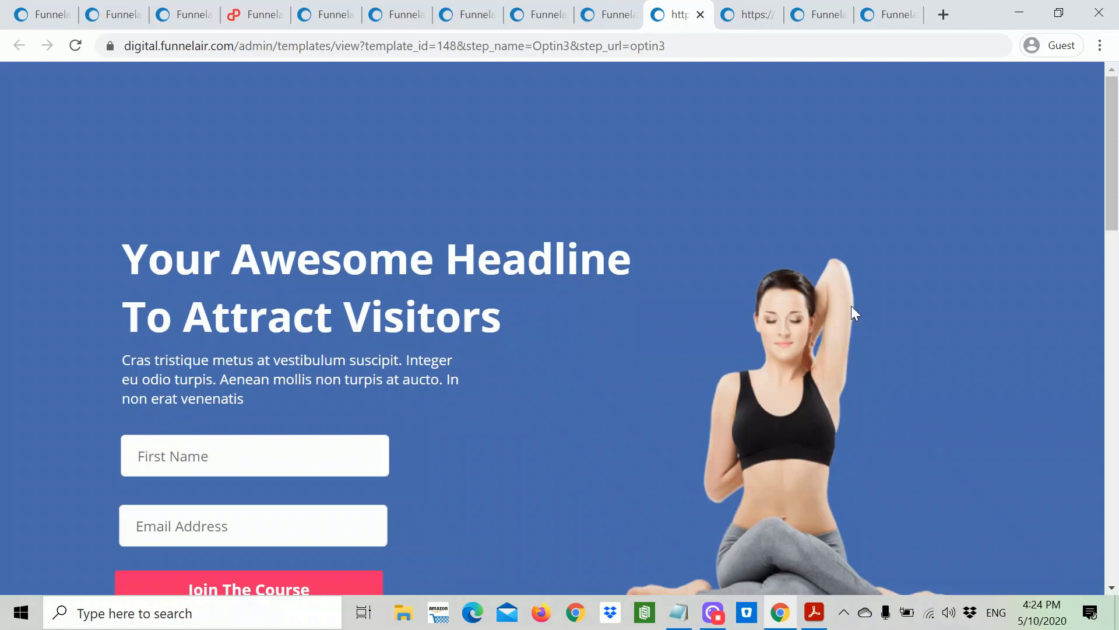
Step: Use the blue 'Your Awesome Headline To Attract Visitors' yoga template for the Optin3 page
{"action": "left_click", "coordinate": [609, 17]}
{"action": "mouse_move", "coordinate": [851, 347]}
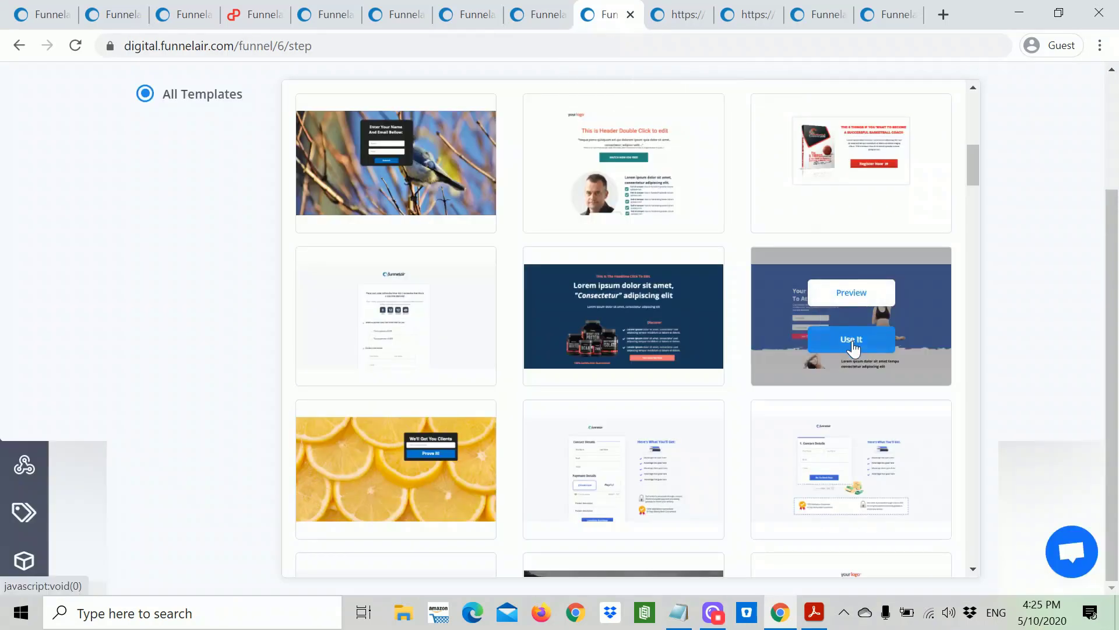
{"action": "left_click", "coordinate": [852, 347]}
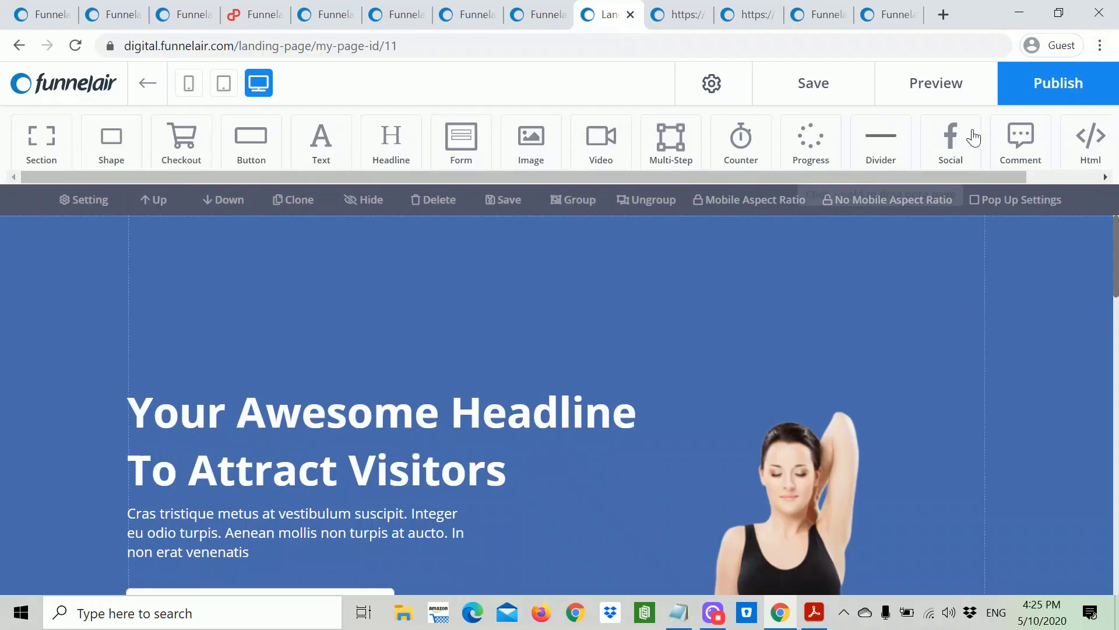
{"action": "left_click", "coordinate": [1088, 176]}
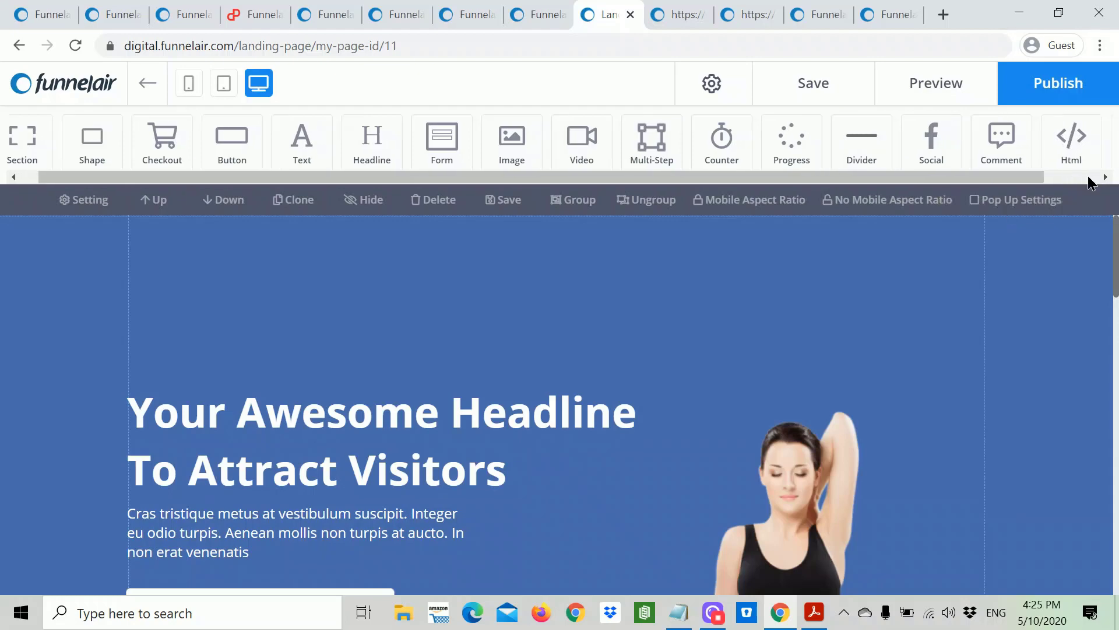
{"action": "left_click_drag", "start_coordinate": [1088, 180], "coordinate": [991, 187]}
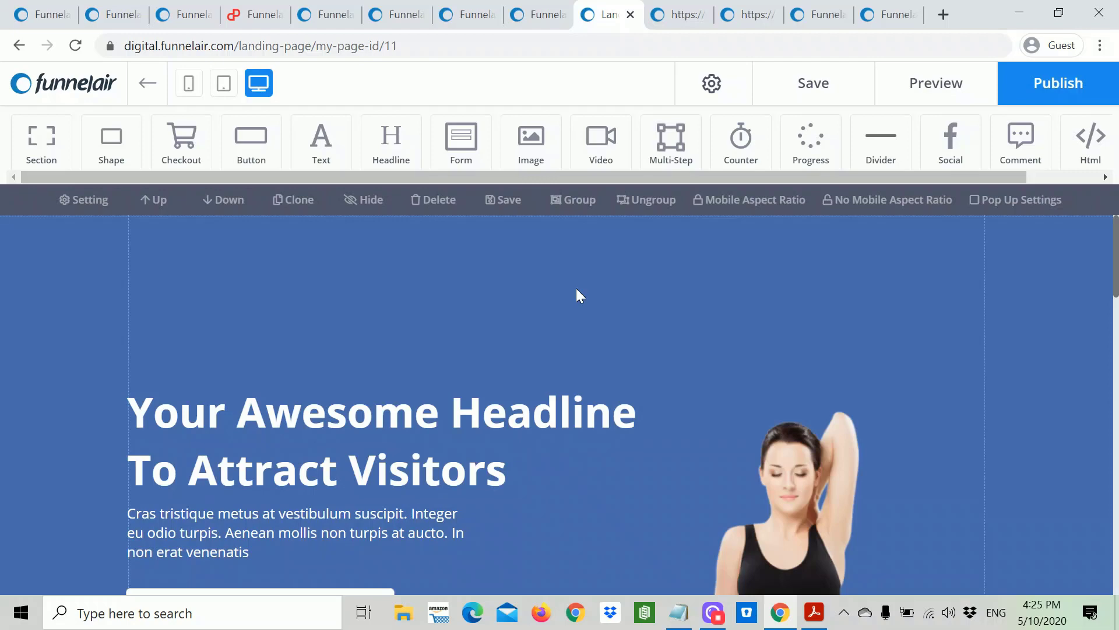
{"action": "scroll", "coordinate": [577, 290], "scroll_direction": "down", "scroll_amount": 3}
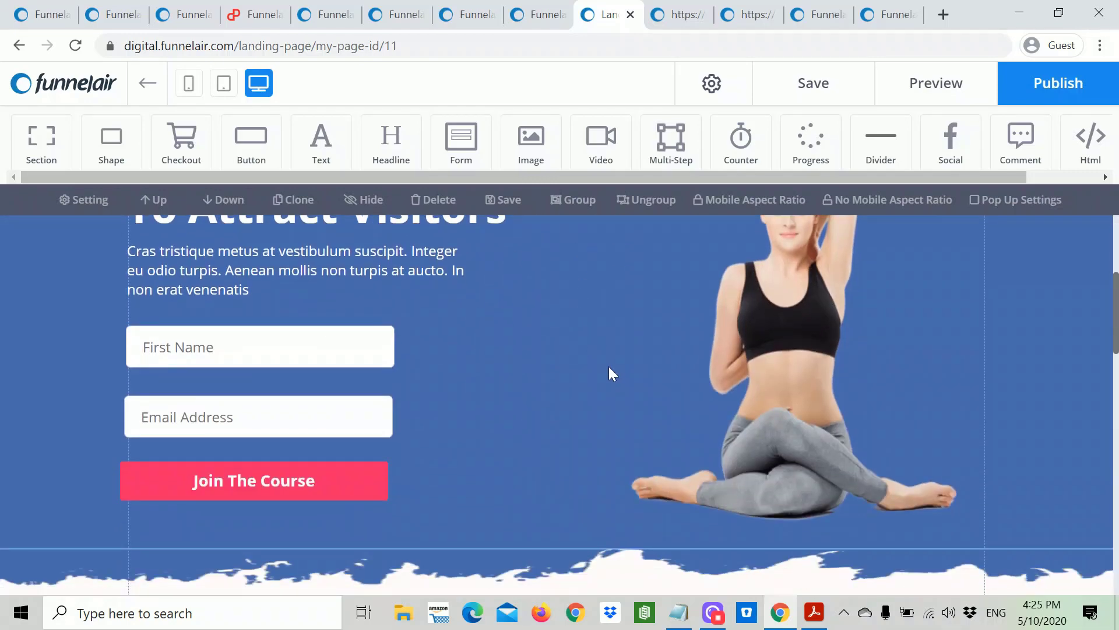
{"action": "scroll", "coordinate": [609, 367], "scroll_direction": "up", "scroll_amount": 5}
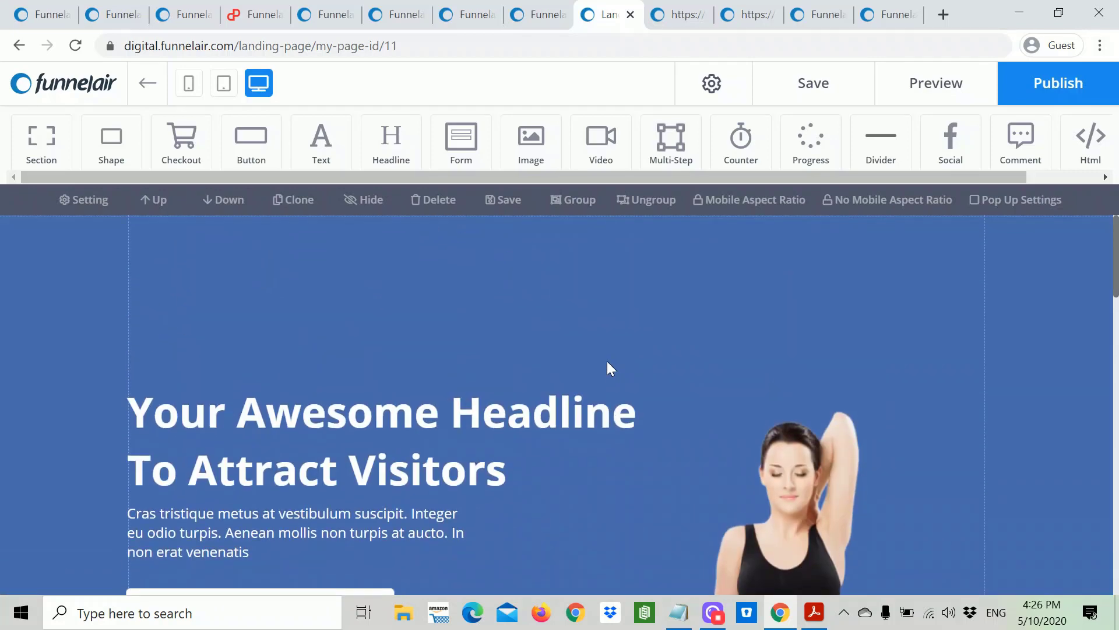
{"action": "scroll", "coordinate": [606, 367], "scroll_direction": "down", "scroll_amount": 3}
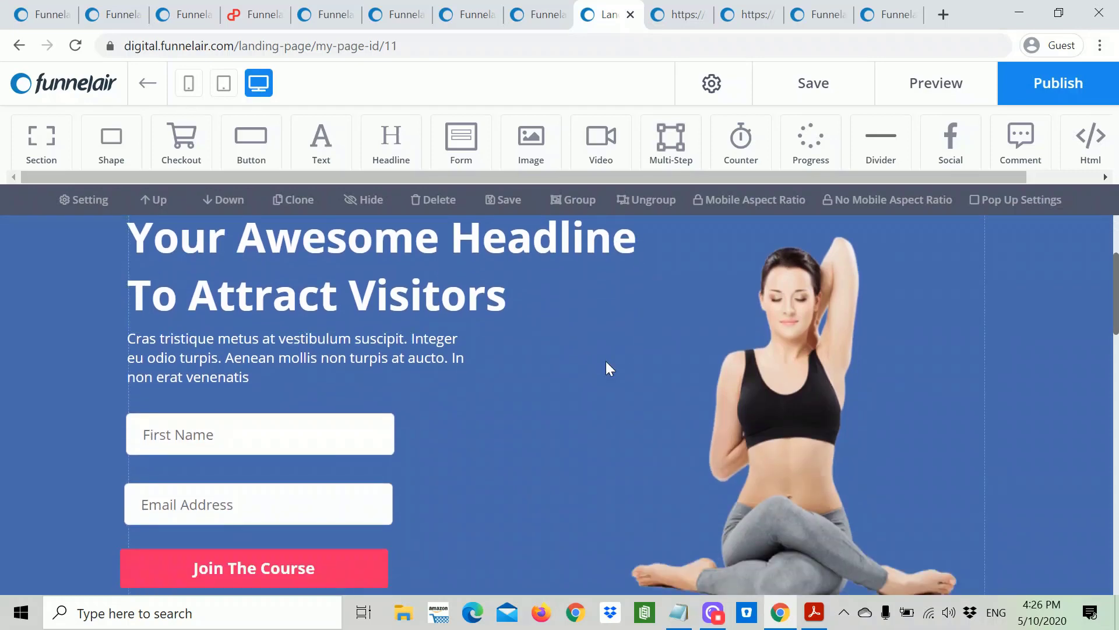
{"action": "scroll", "coordinate": [606, 361], "scroll_direction": "up", "scroll_amount": 3}
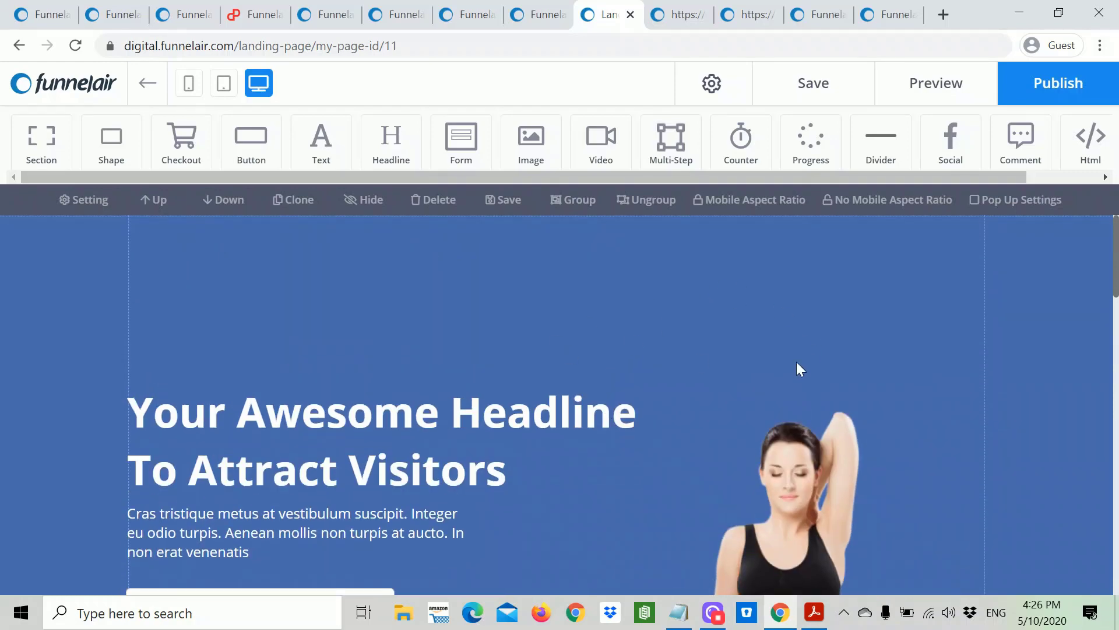
{"action": "scroll", "coordinate": [722, 383], "scroll_direction": "down", "scroll_amount": 6}
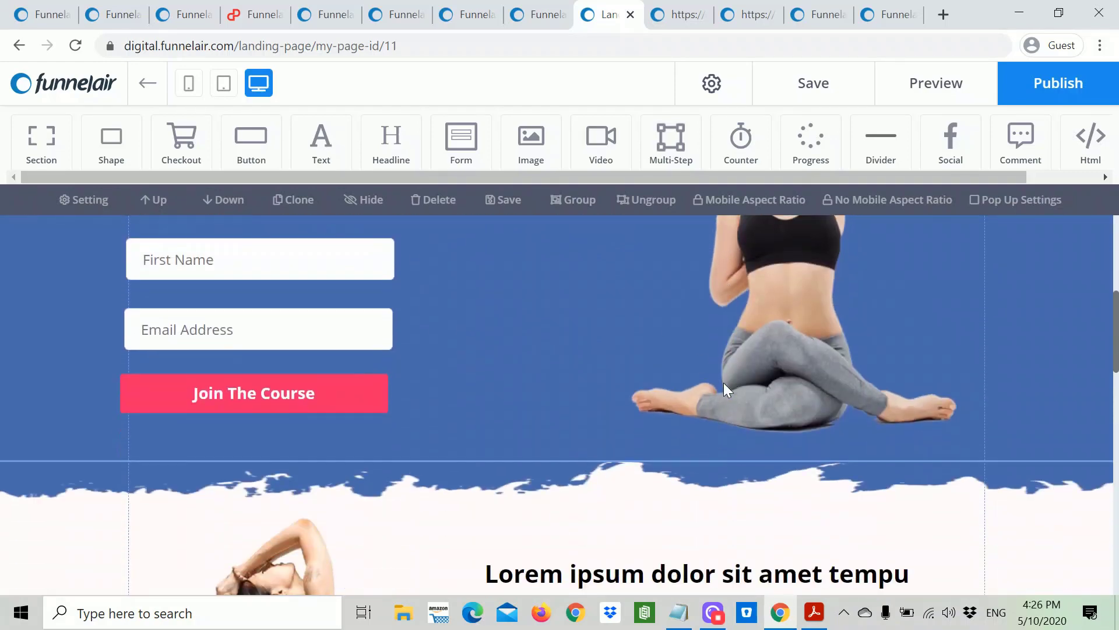
{"action": "left_click", "coordinate": [206, 244]}
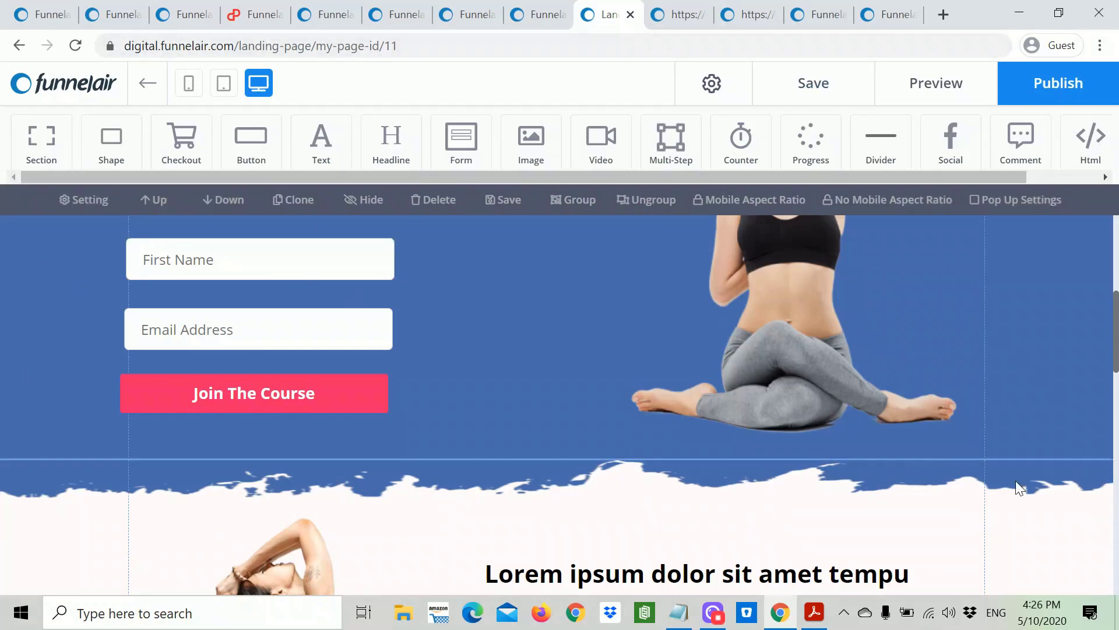
{"action": "left_click", "coordinate": [933, 439]}
{"action": "scroll", "coordinate": [933, 438], "scroll_direction": "up", "scroll_amount": 5}
{"action": "scroll", "coordinate": [877, 414], "scroll_direction": "up", "scroll_amount": 2}
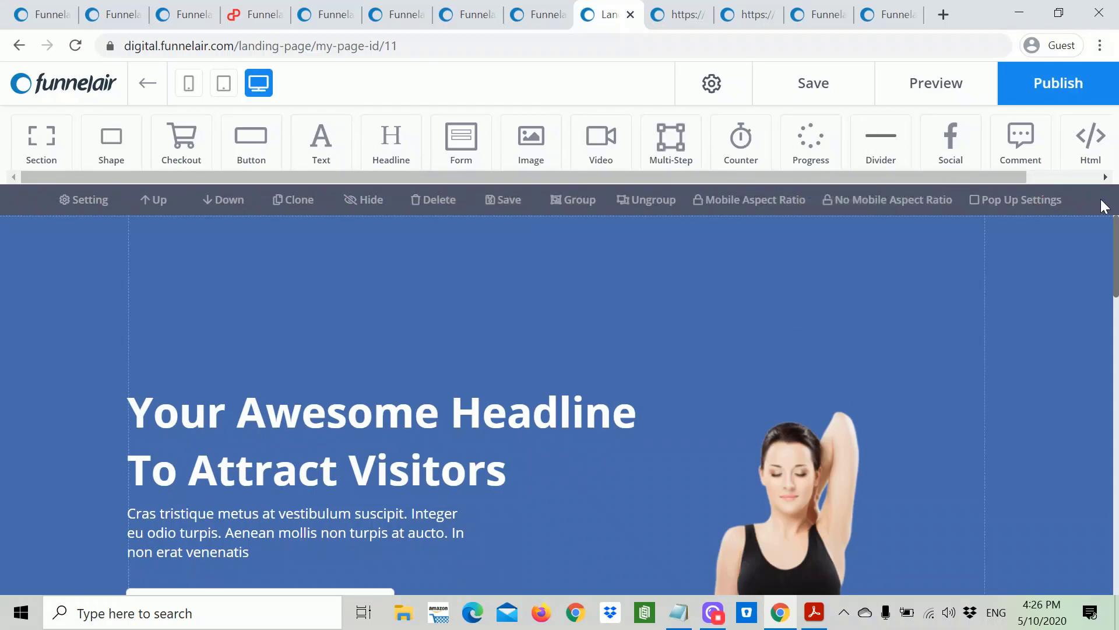
{"action": "left_click", "coordinate": [1086, 176]}
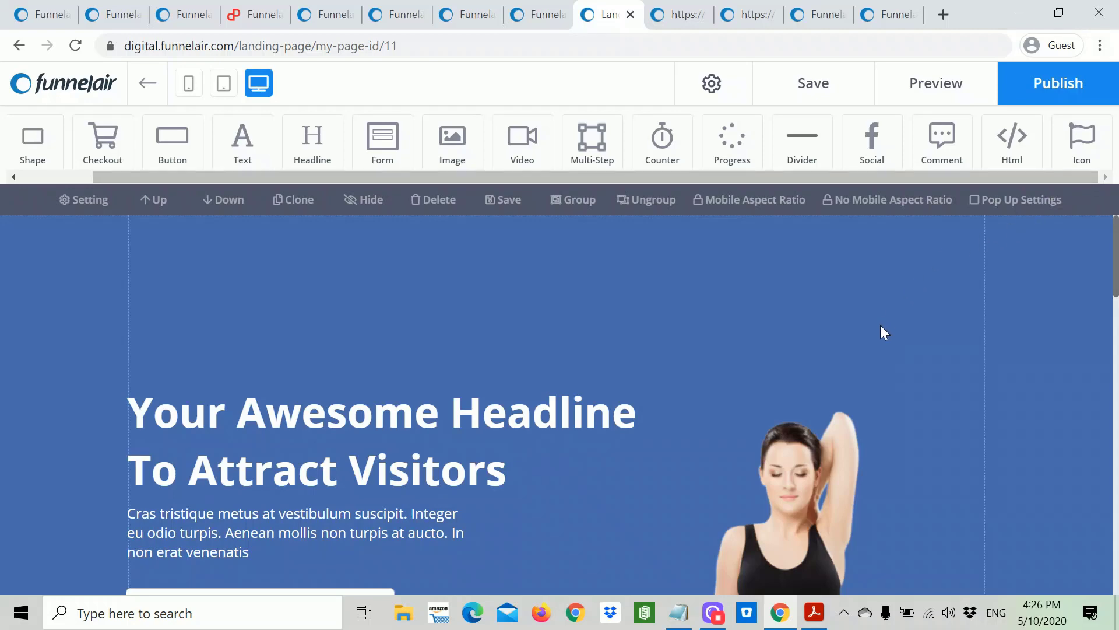
{"action": "scroll", "coordinate": [880, 326], "scroll_direction": "down", "scroll_amount": 5}
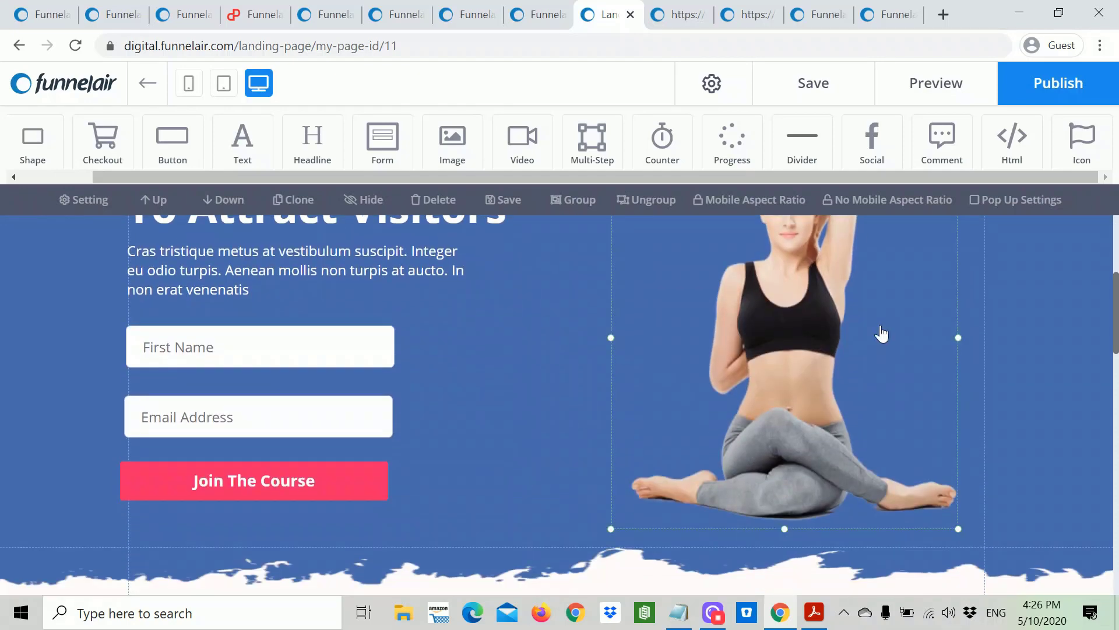
{"action": "scroll", "coordinate": [881, 332], "scroll_direction": "up", "scroll_amount": 1}
{"action": "scroll", "coordinate": [883, 323], "scroll_direction": "up", "scroll_amount": 1}
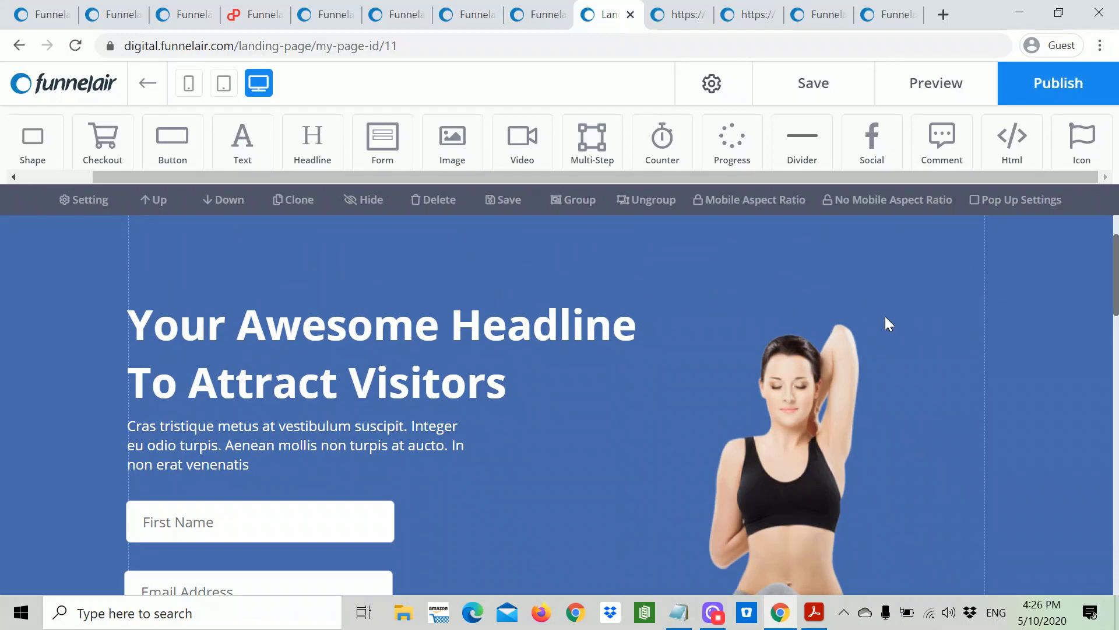
{"action": "scroll", "coordinate": [885, 316], "scroll_direction": "down", "scroll_amount": 1}
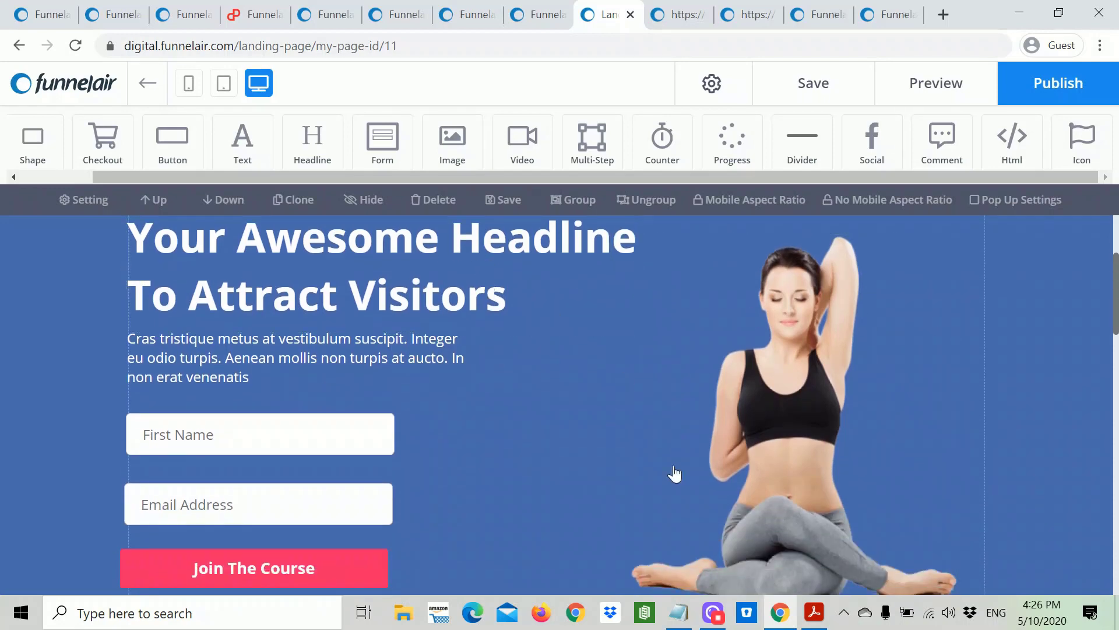
Step: Paste the first two Notepad lines over the hero headline as YOU'RE GETTING 30 DAYS OF FREE YOGA
{"action": "left_click", "coordinate": [678, 616]}
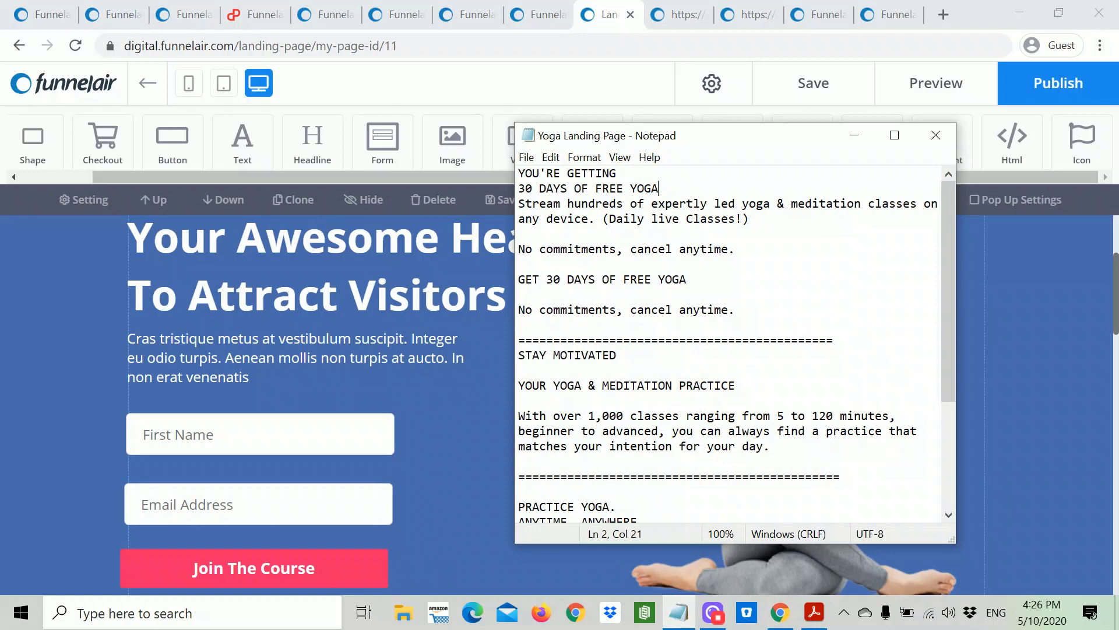
{"action": "key", "text": "ctrl+shift+Home"}
{"action": "right_click", "coordinate": [532, 177]}
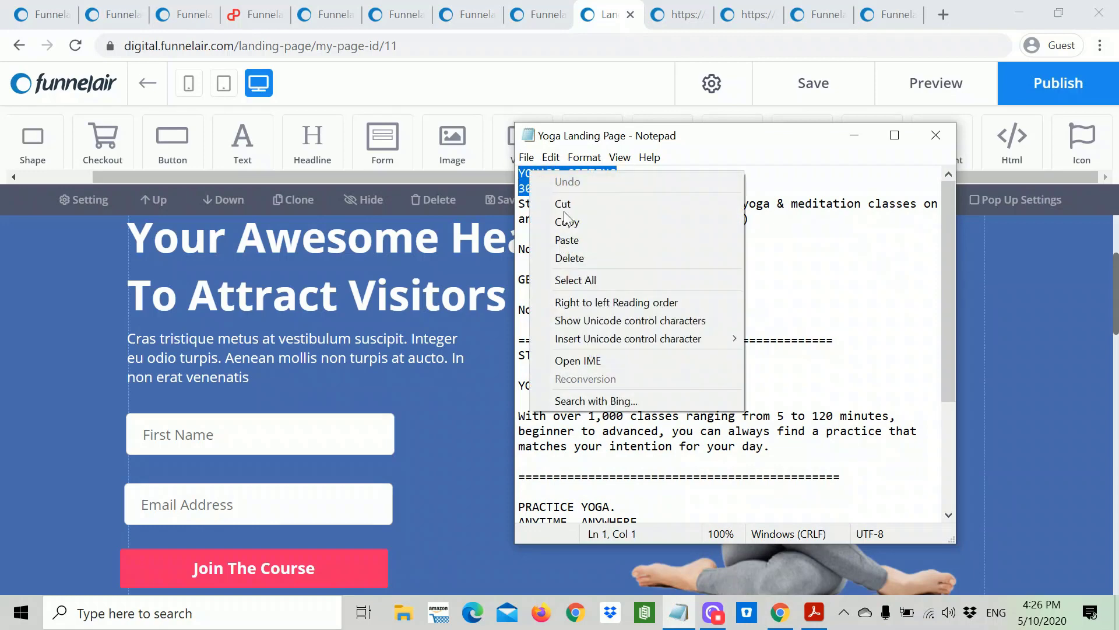
{"action": "left_click", "coordinate": [569, 224]}
{"action": "left_click", "coordinate": [405, 271]}
{"action": "left_click", "coordinate": [405, 272]}
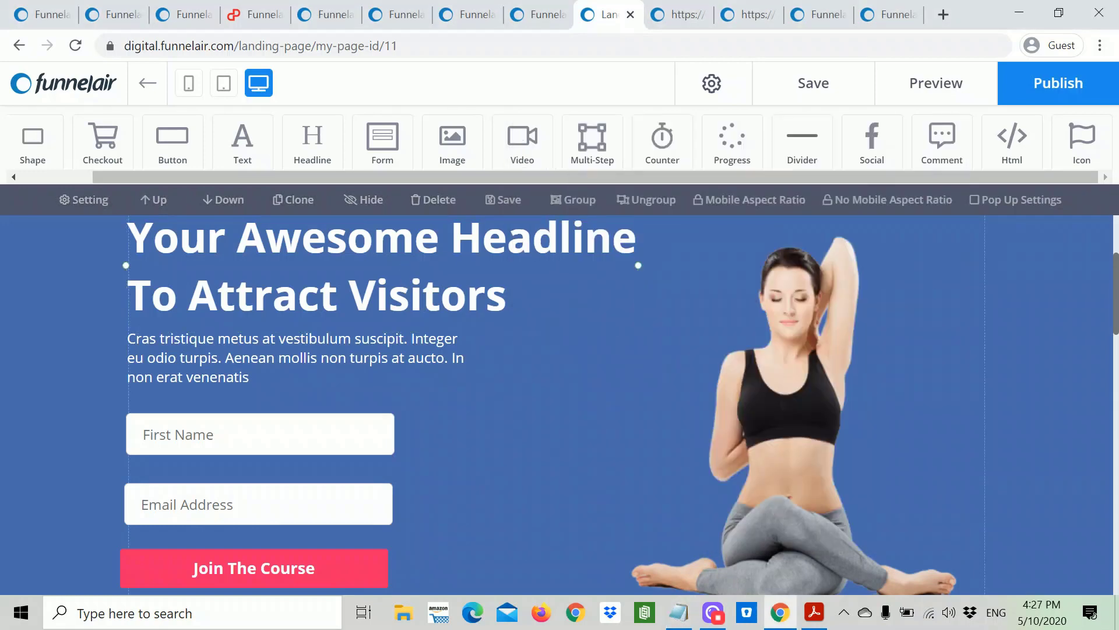
{"action": "key", "text": "ctrl+a"}
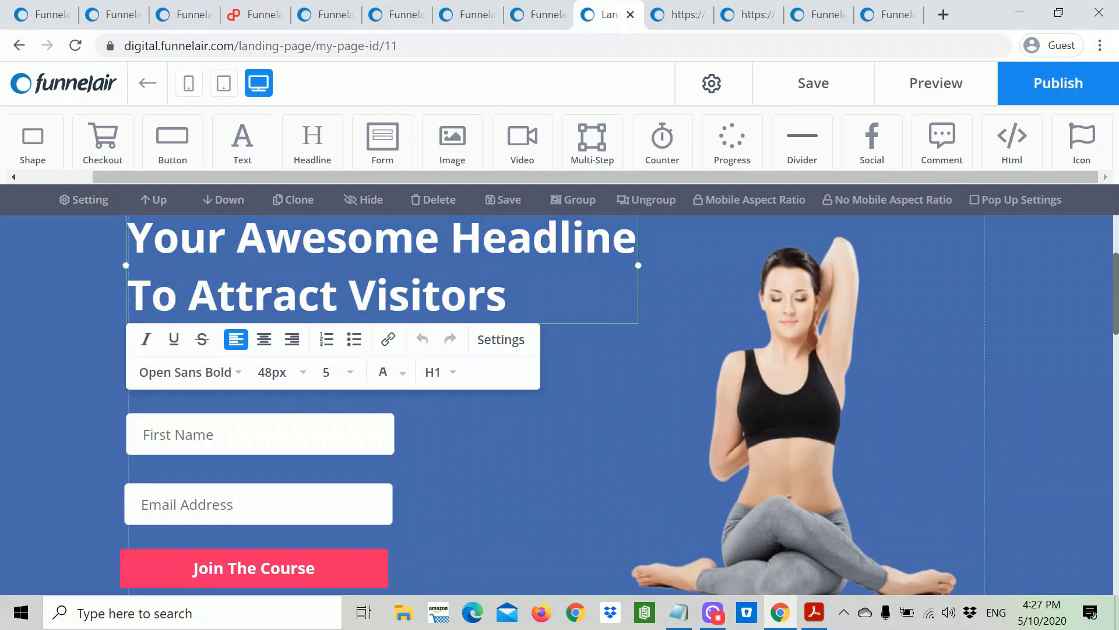
{"action": "key", "text": "ctrl+shift+Right"}
{"action": "key", "text": "ctrl+shift+End"}
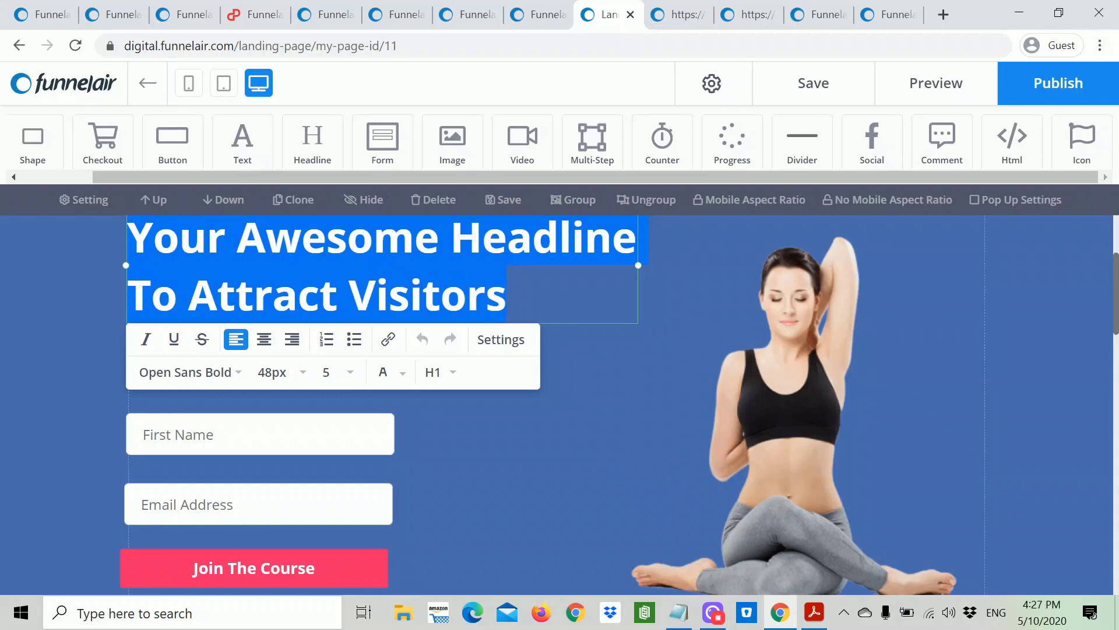
{"action": "key", "text": "ctrl+v"}
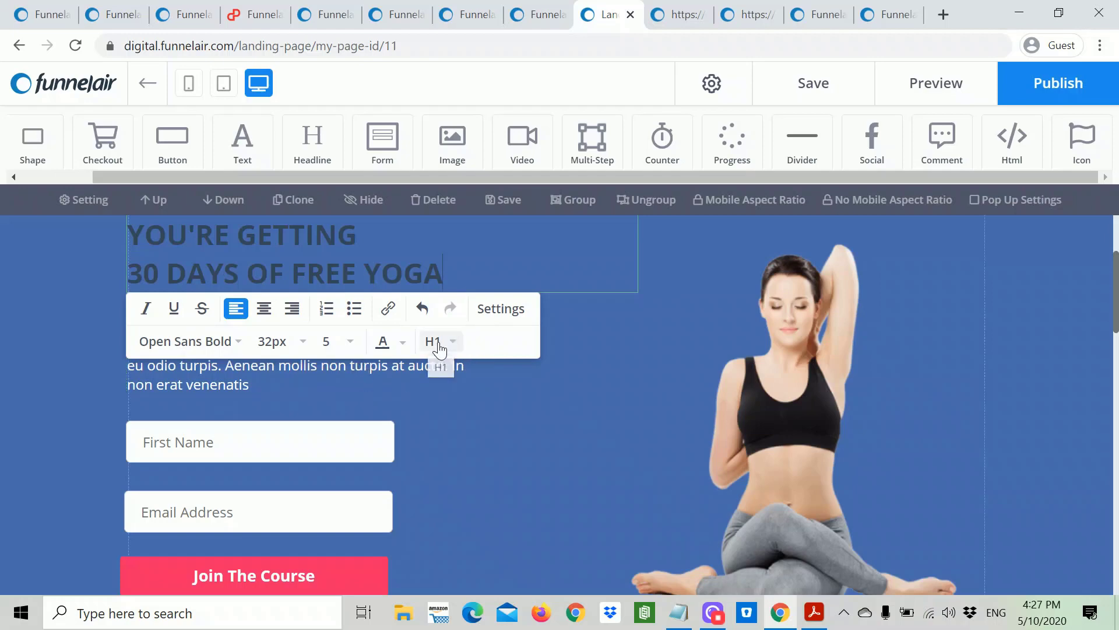
Step: Make the new headline 48px and white
{"action": "left_click", "coordinate": [298, 343]}
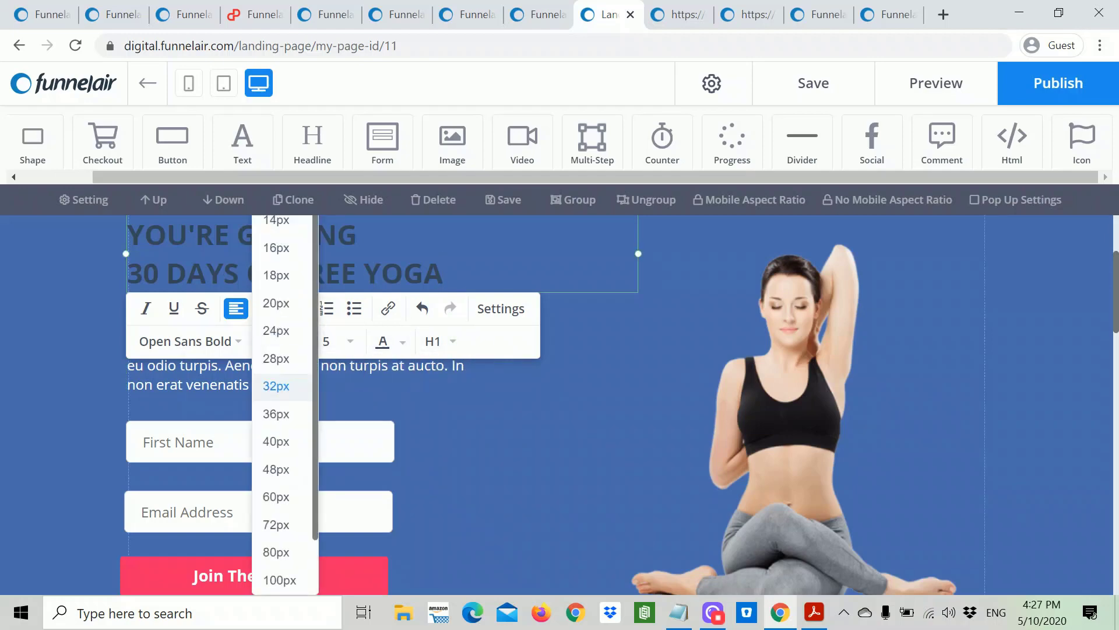
{"action": "left_click_drag", "start_coordinate": [443, 274], "coordinate": [128, 230]}
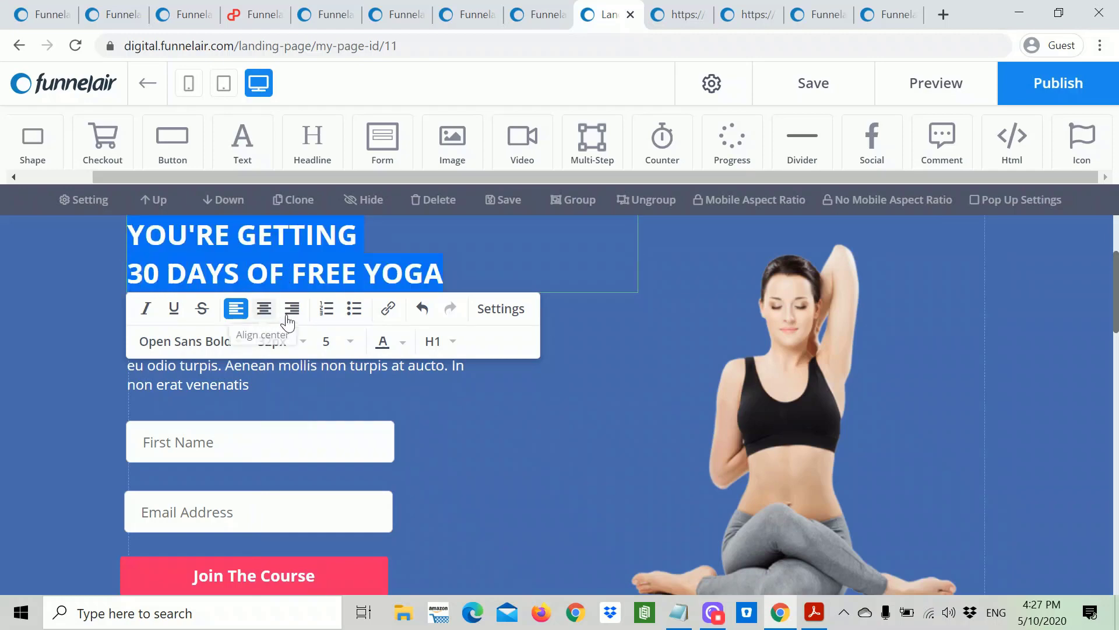
{"action": "left_click", "coordinate": [304, 342]}
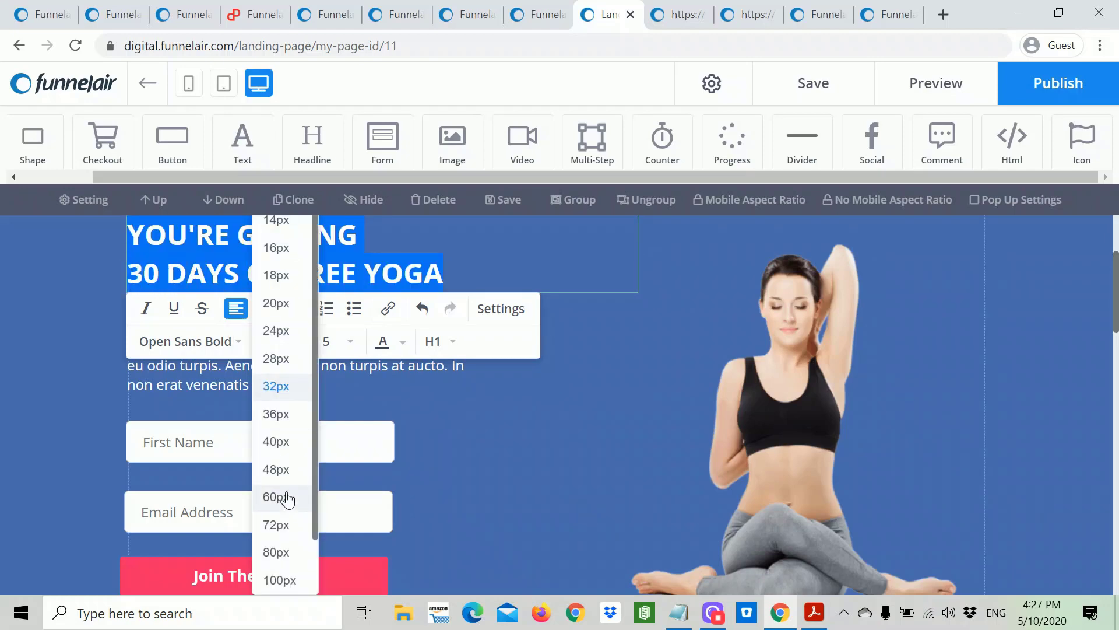
{"action": "left_click", "coordinate": [281, 470]}
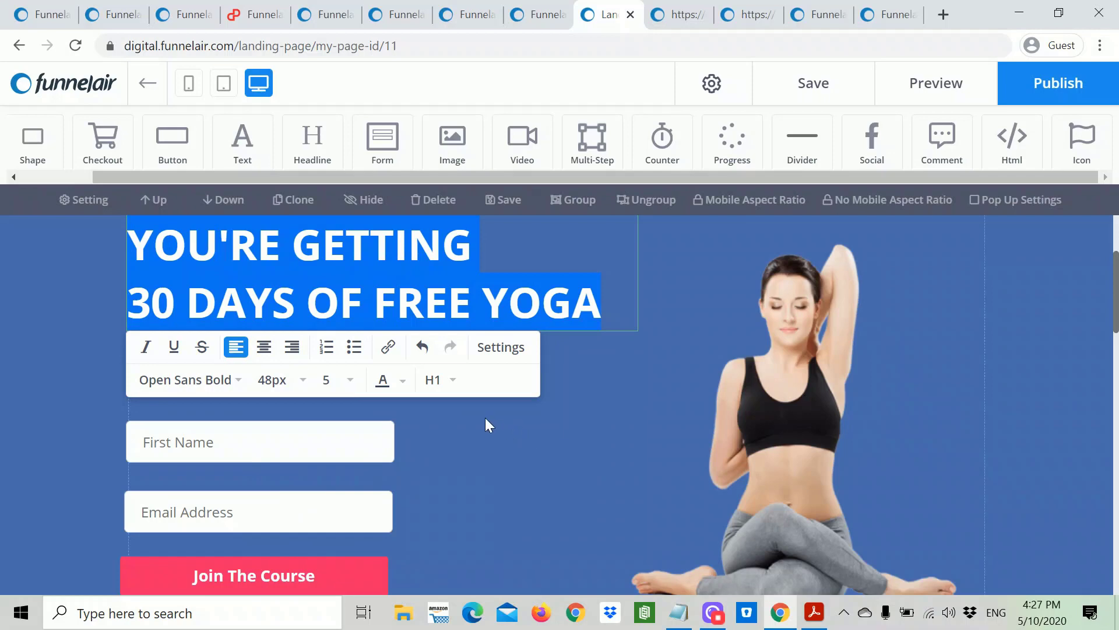
{"action": "left_click", "coordinate": [402, 387]}
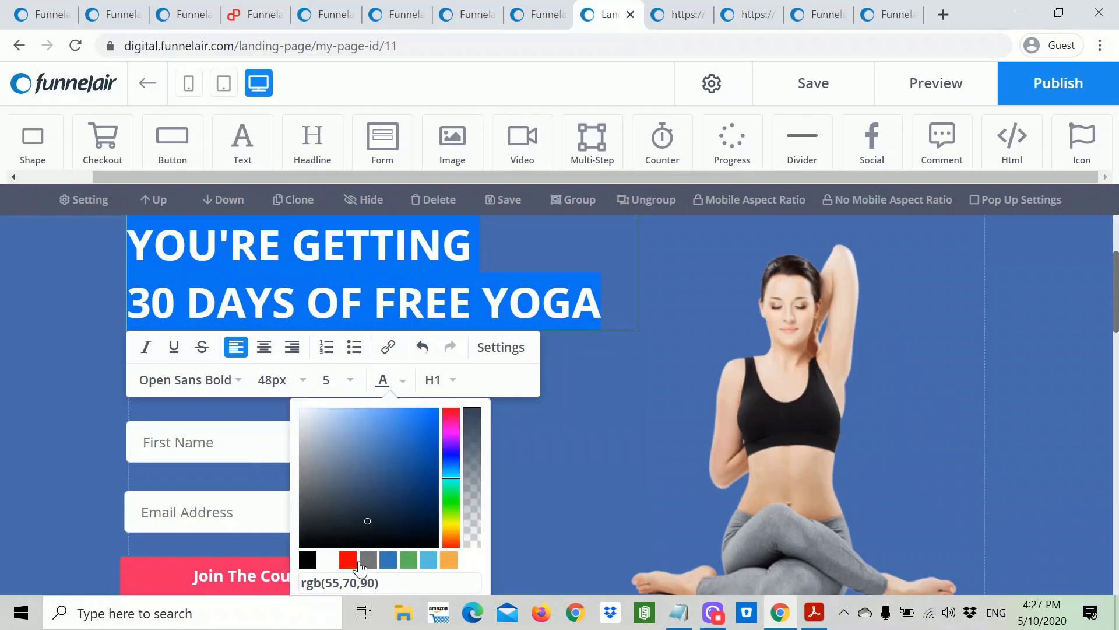
{"action": "left_click", "coordinate": [327, 561]}
{"action": "left_click", "coordinate": [608, 425]}
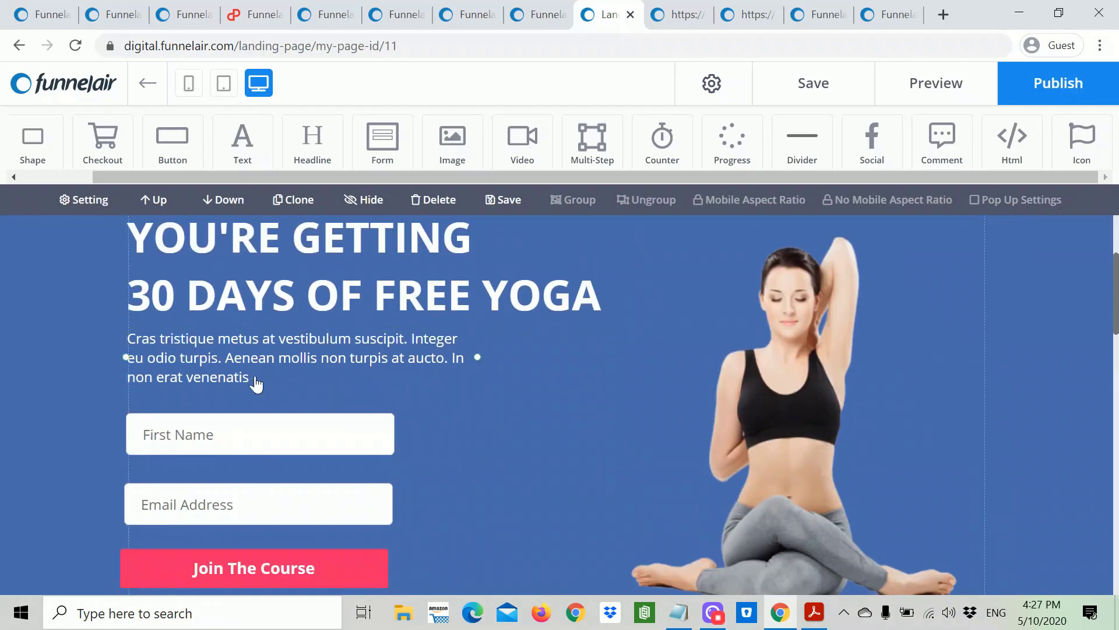
{"action": "left_click", "coordinate": [679, 612]}
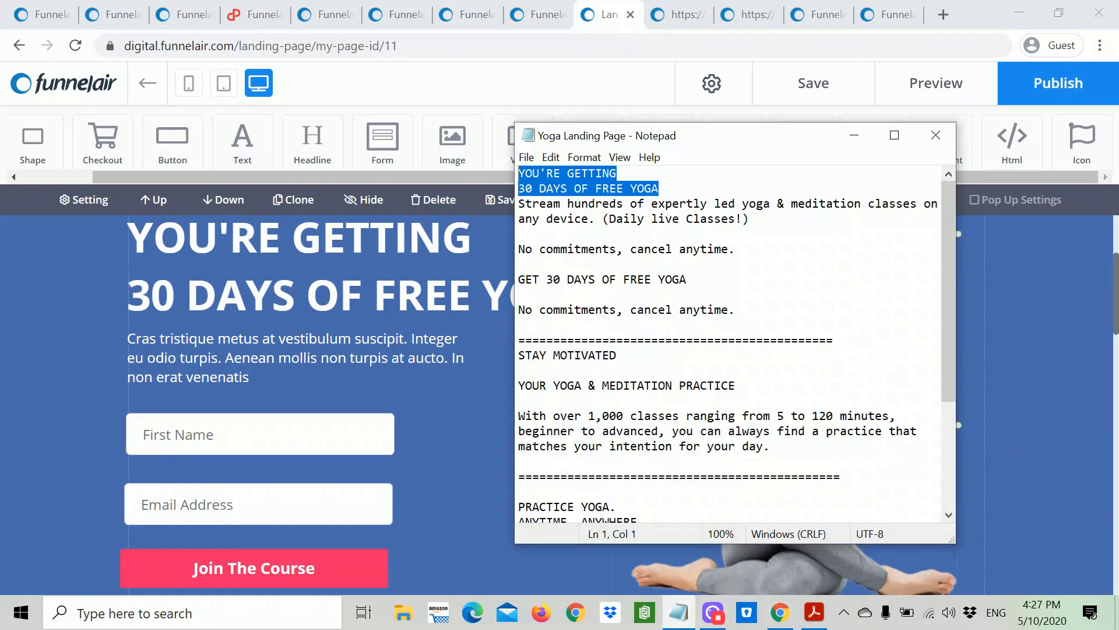
Step: Copy the sentence about streaming yoga classes from Notepad
{"action": "key", "text": "Down"}
{"action": "key", "text": "Down"}
{"action": "key", "text": "Down"}
{"action": "key", "text": "End"}
{"action": "key", "text": "ctrl+shift+Left"}
{"action": "key", "text": "ctrl+shift+Left"}
{"action": "key", "text": "ctrl+shift+Left"}
{"action": "key", "text": "ctrl+shift+Left"}
{"action": "key", "text": "ctrl+shift+Left"}
{"action": "key", "text": "ctrl+shift+Left"}
{"action": "key", "text": "ctrl+shift+Left"}
{"action": "key", "text": "ctrl+shift+Left"}
{"action": "key", "text": "ctrl+shift+Left"}
{"action": "key", "text": "ctrl+shift+Left"}
{"action": "key", "text": "ctrl+shift+Left"}
{"action": "key", "text": "ctrl+shift+Left"}
{"action": "key", "text": "ctrl+shift+Left"}
{"action": "key", "text": "ctrl+shift+Left"}
{"action": "key", "text": "ctrl+shift+Left"}
{"action": "key", "text": "ctrl+shift+Left"}
{"action": "key", "text": "ctrl+shift+Left"}
{"action": "key", "text": "ctrl+shift+Left"}
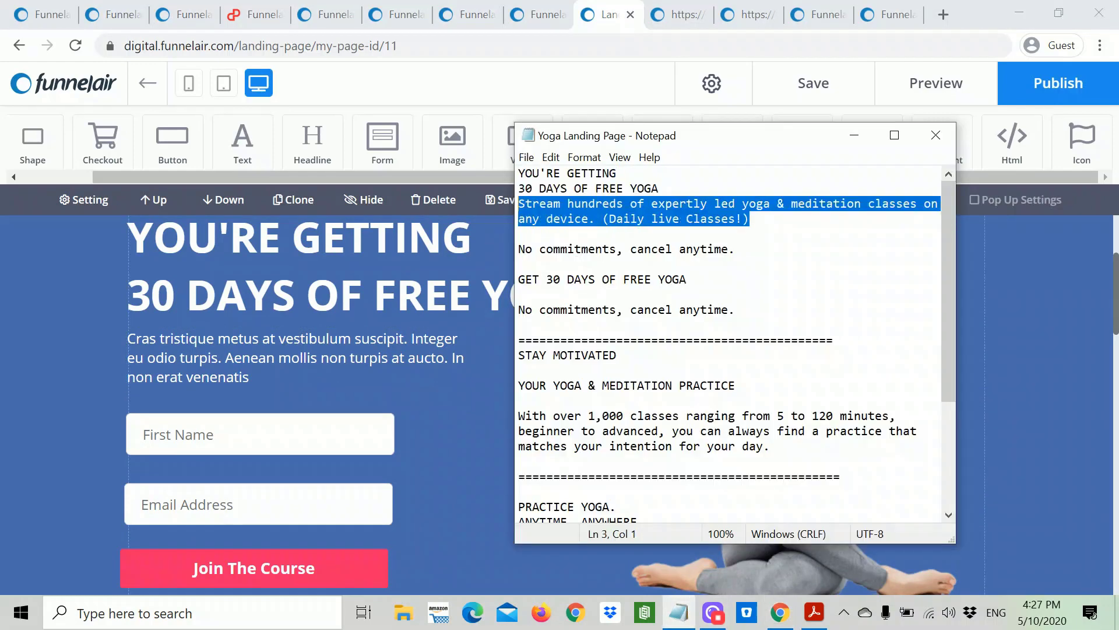
{"action": "right_click", "coordinate": [534, 207]}
{"action": "left_click", "coordinate": [574, 251]}
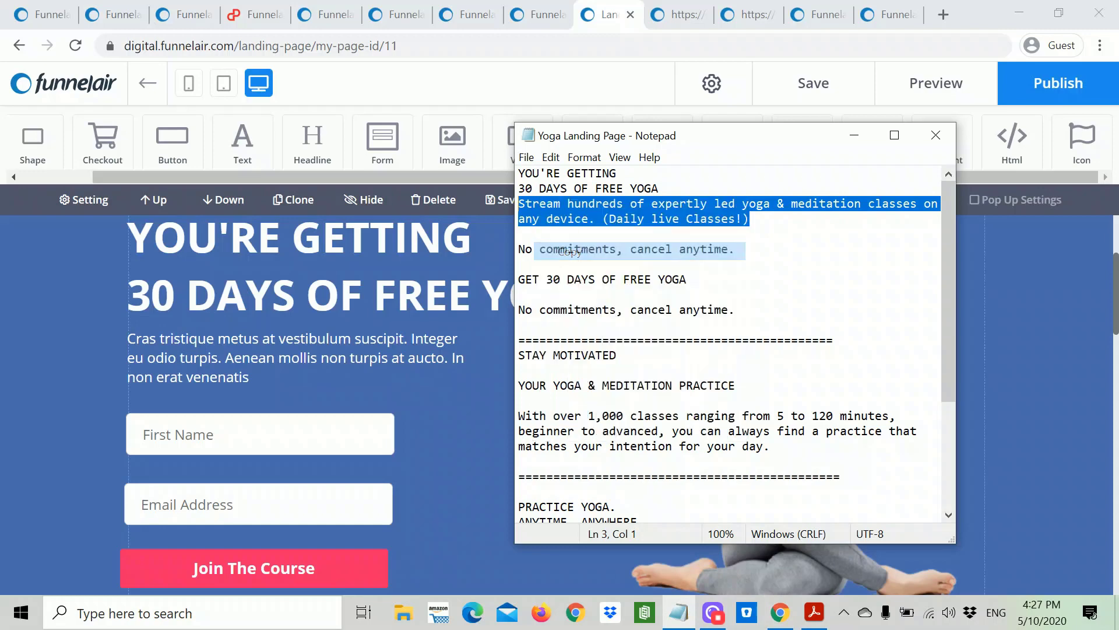
{"action": "left_click", "coordinate": [854, 136]}
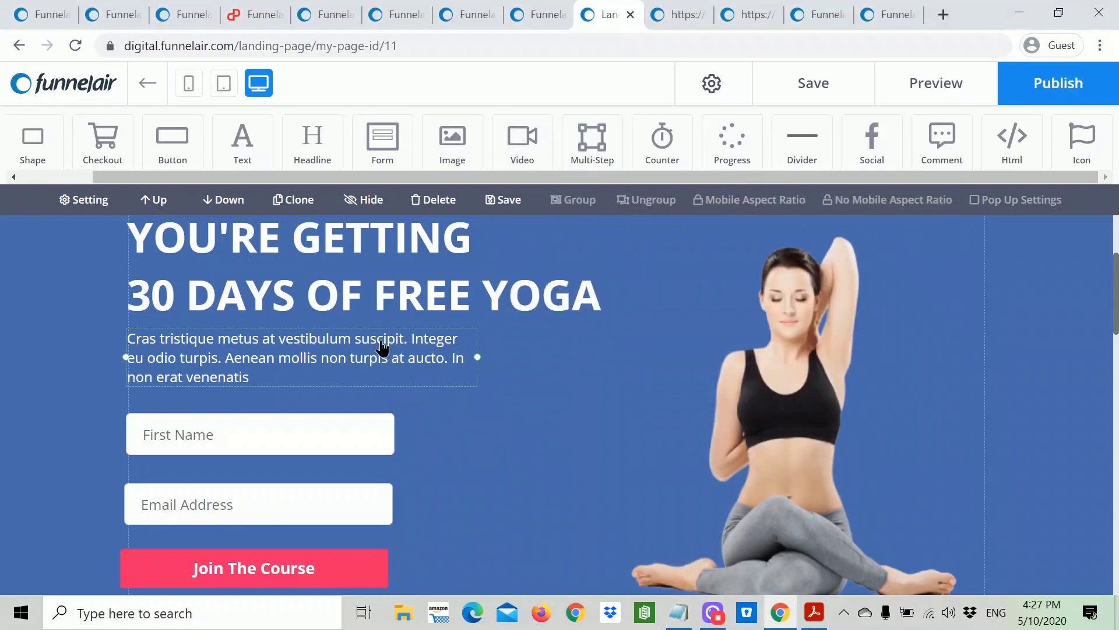
Step: Replace the placeholder paragraph with the streaming-classes sentence in white text
{"action": "left_click", "coordinate": [381, 350]}
{"action": "left_click", "coordinate": [270, 392]}
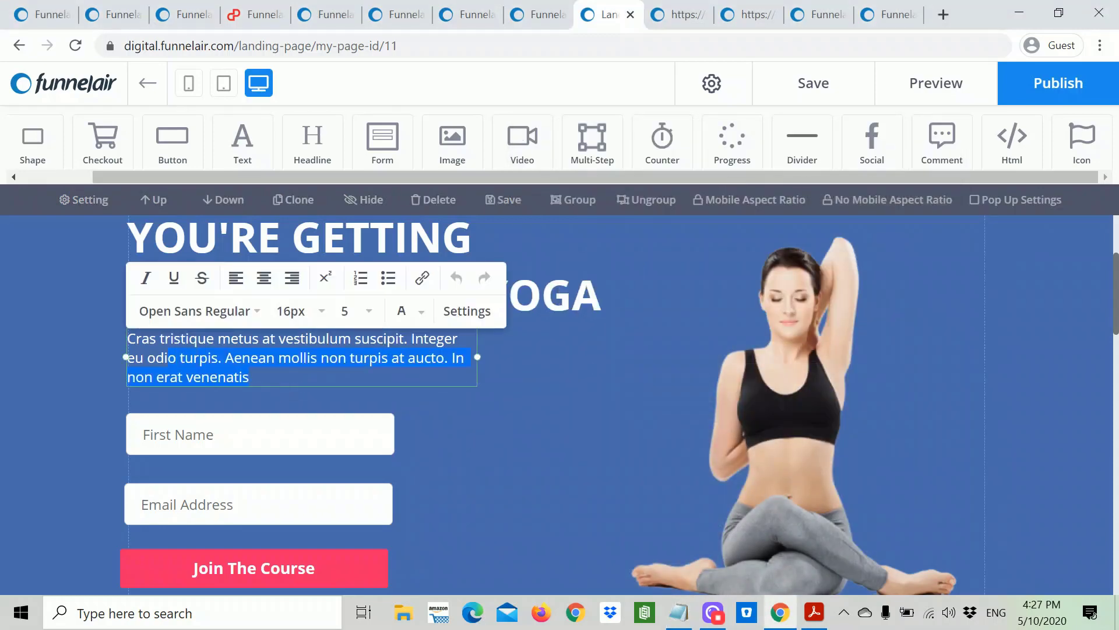
{"action": "left_click_drag", "start_coordinate": [168, 357], "coordinate": [127, 338]}
{"action": "key", "text": "ctrl+v"}
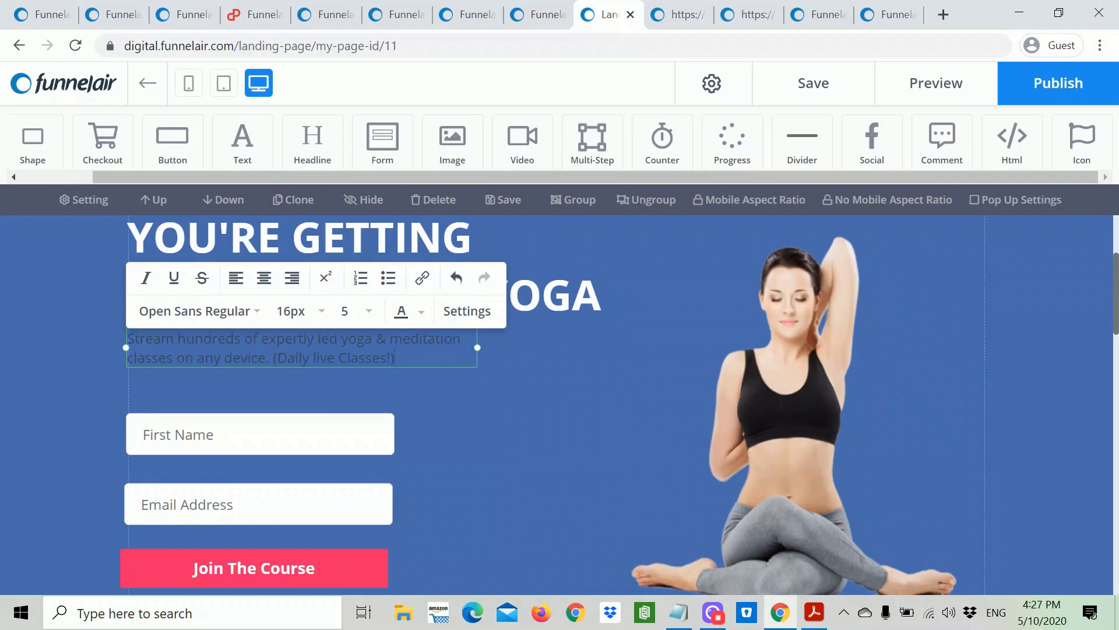
{"action": "left_click_drag", "start_coordinate": [395, 357], "coordinate": [127, 338]}
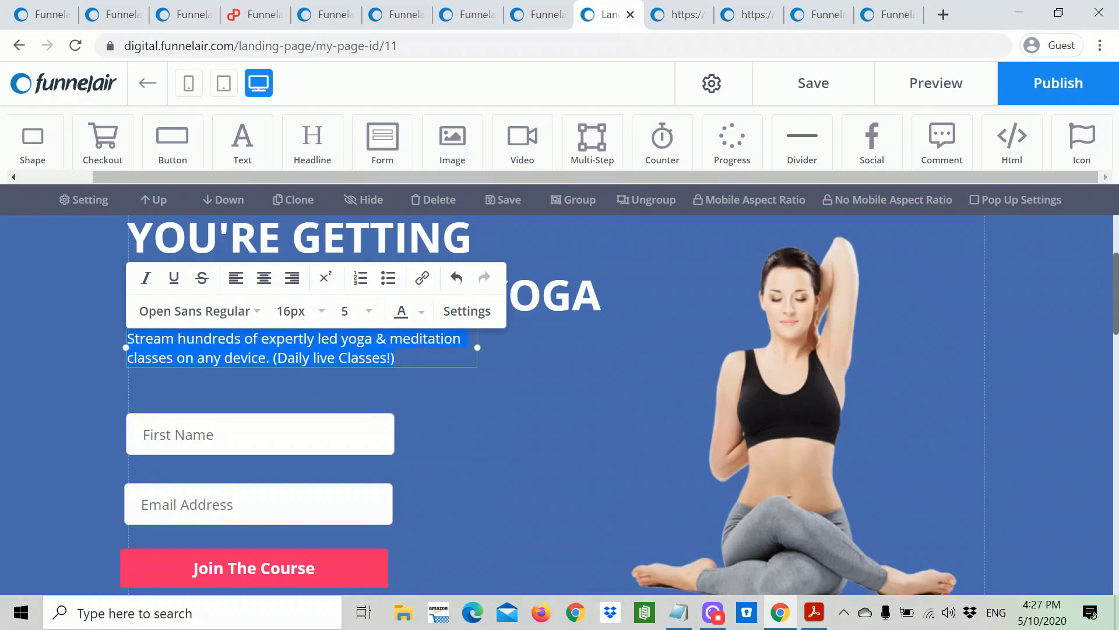
{"action": "left_click", "coordinate": [421, 318]}
{"action": "left_click", "coordinate": [348, 491]}
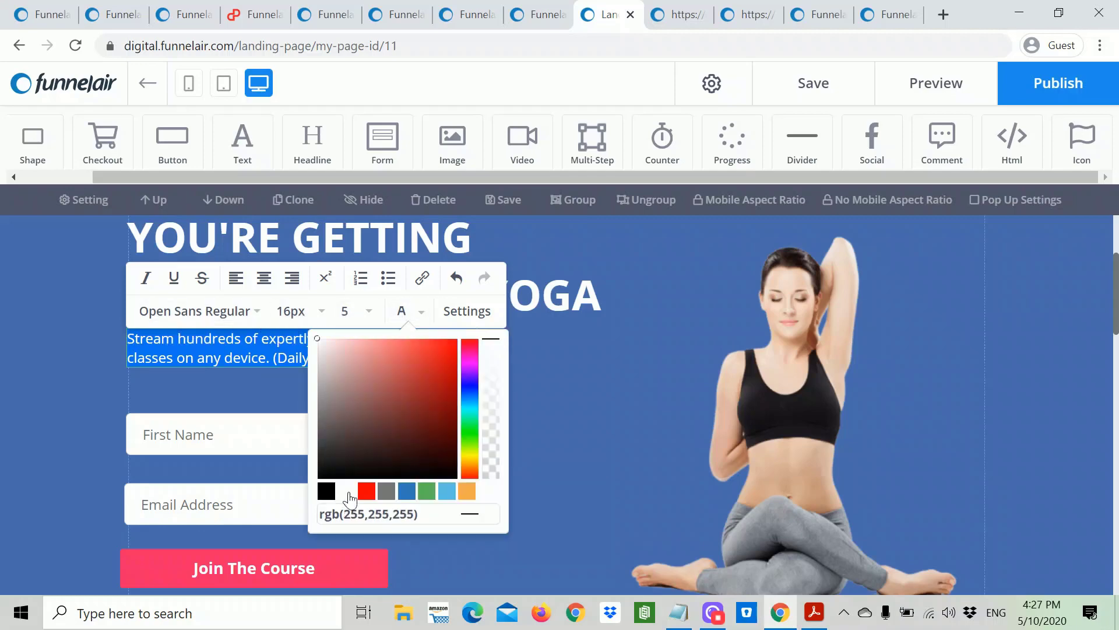
{"action": "left_click", "coordinate": [612, 466]}
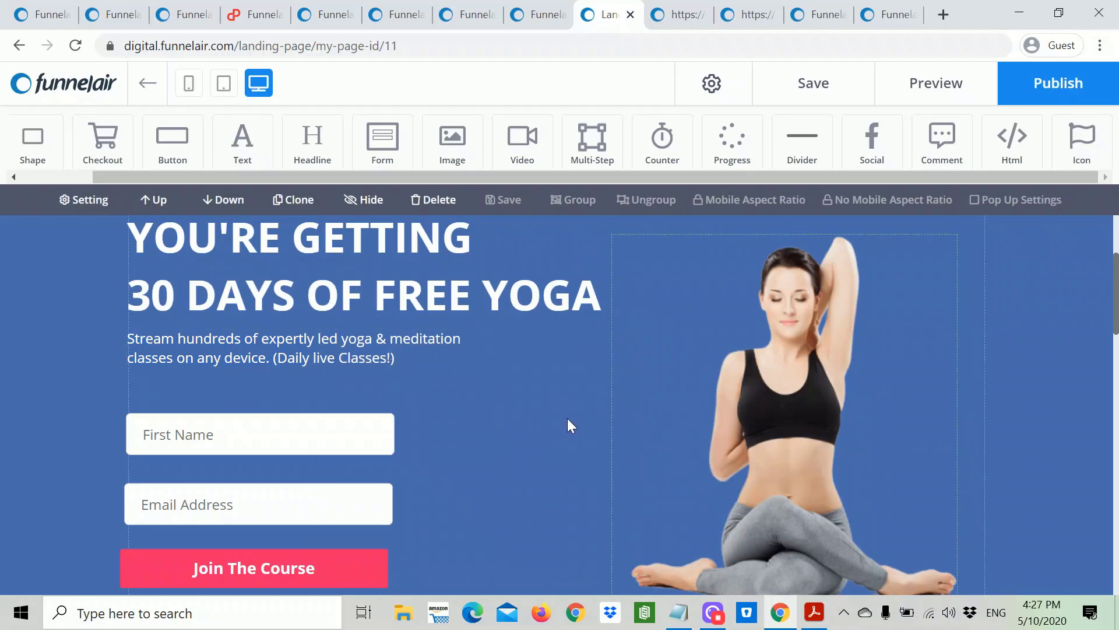
Step: Drag the headline block higher, widening the gap above the description paragraph
{"action": "scroll", "coordinate": [543, 433], "scroll_direction": "up", "scroll_amount": 2}
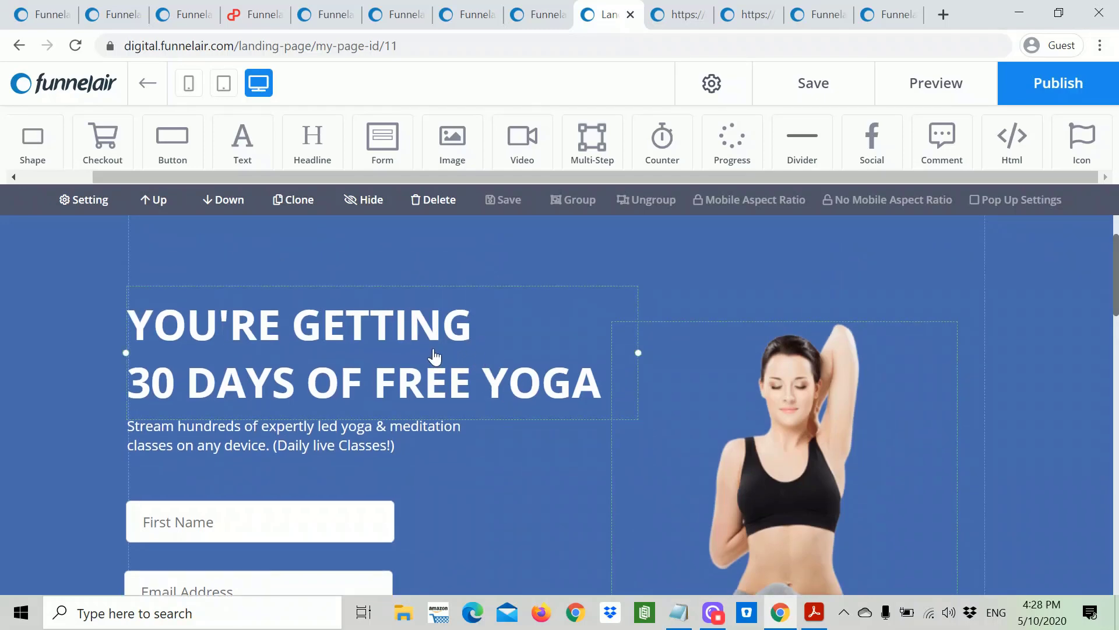
{"action": "left_click_drag", "start_coordinate": [434, 355], "coordinate": [435, 337]}
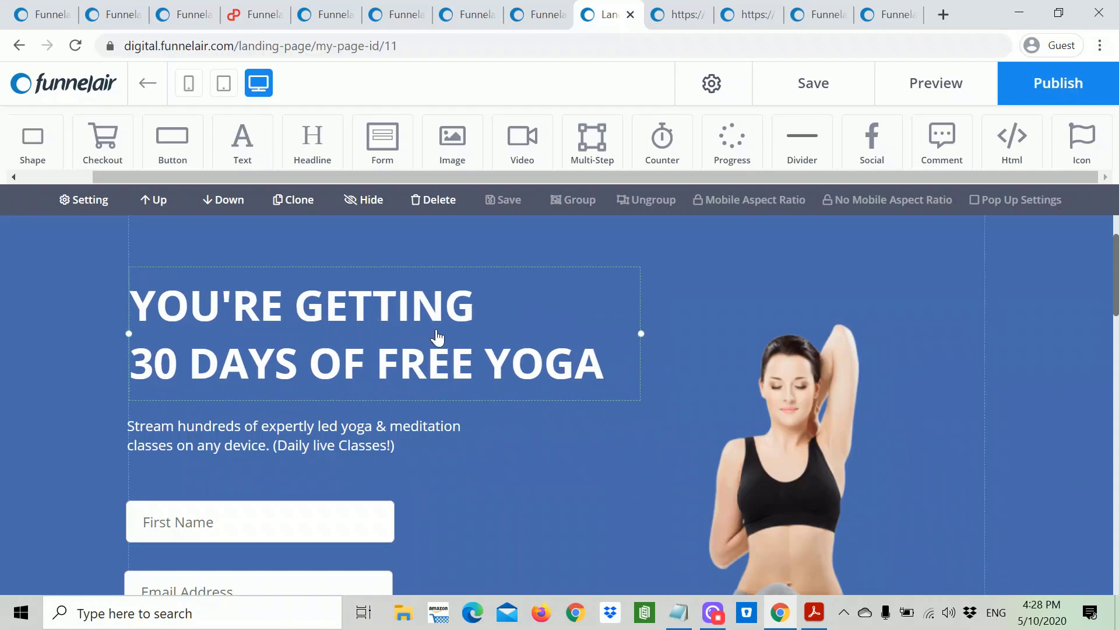
{"action": "left_click_drag", "start_coordinate": [432, 432], "coordinate": [432, 446]}
{"action": "scroll", "coordinate": [538, 443], "scroll_direction": "down", "scroll_amount": 3}
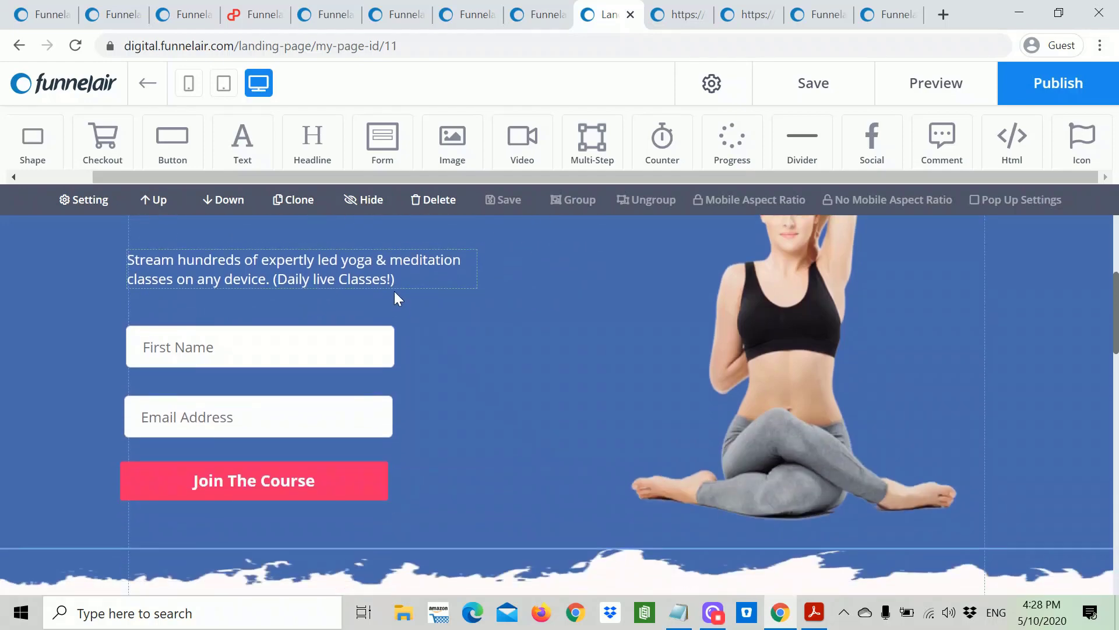
{"action": "left_click", "coordinate": [392, 280]}
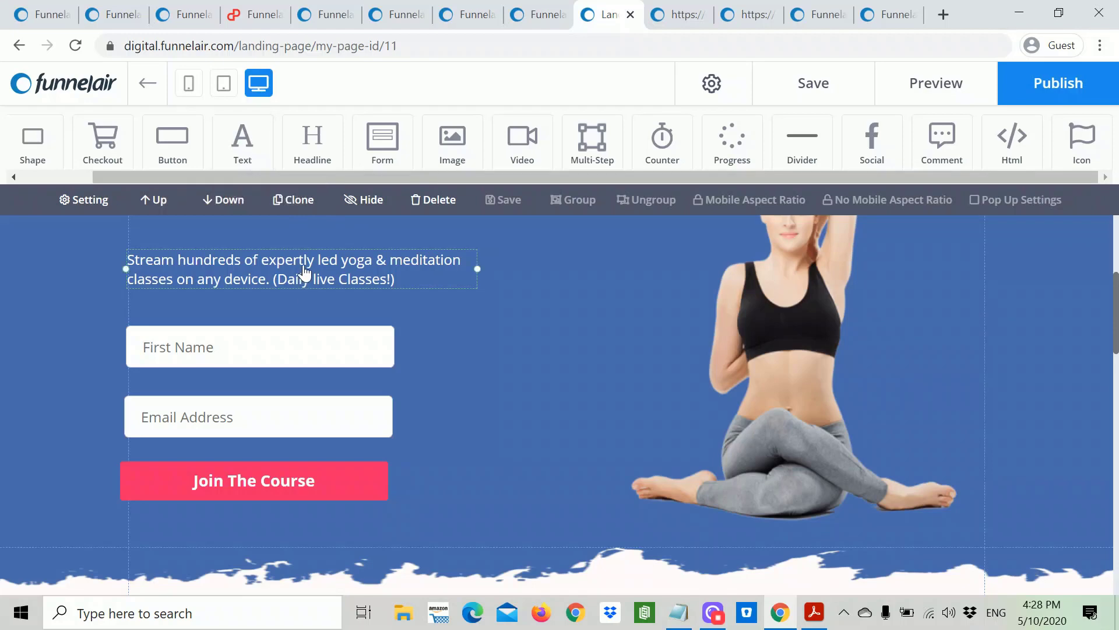
Step: Clone the description paragraph, enlarge the top section, and move the button and fields lower
{"action": "left_click", "coordinate": [296, 201]}
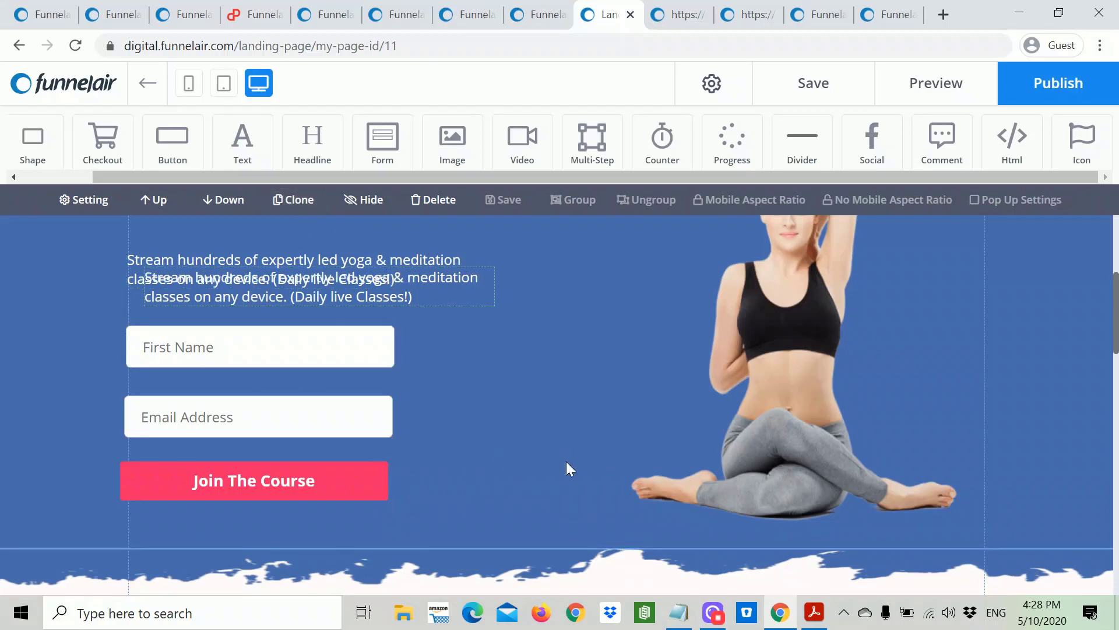
{"action": "scroll", "coordinate": [568, 466], "scroll_direction": "down", "scroll_amount": 1}
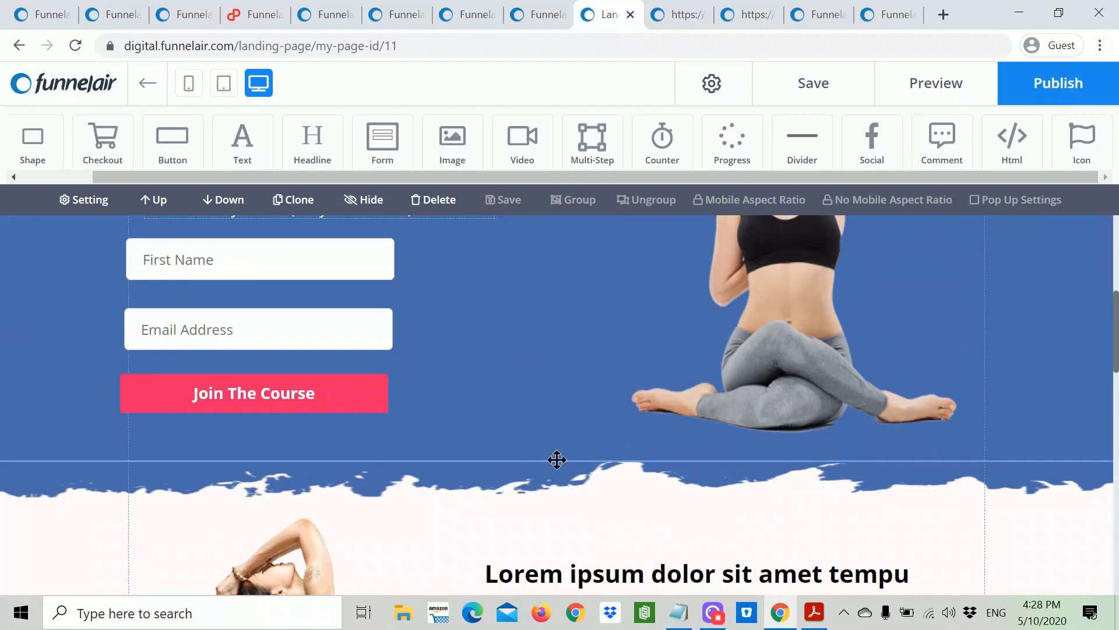
{"action": "left_click_drag", "start_coordinate": [556, 460], "coordinate": [555, 536]}
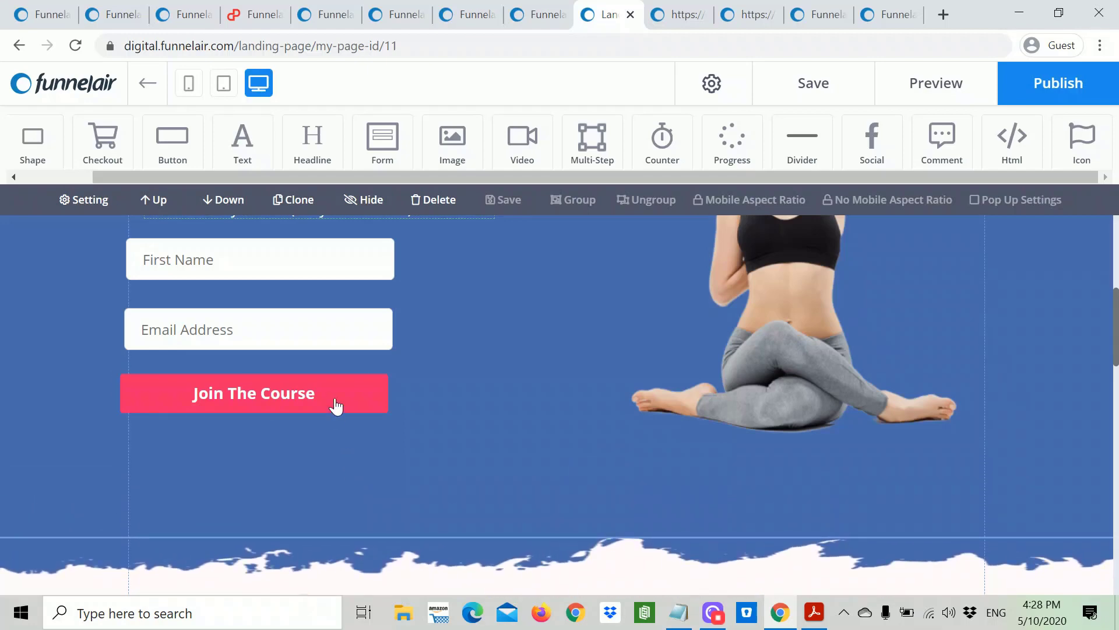
{"action": "left_click", "coordinate": [336, 401]}
{"action": "left_click_drag", "start_coordinate": [342, 392], "coordinate": [348, 449]}
{"action": "left_click", "coordinate": [357, 334]}
{"action": "left_click_drag", "start_coordinate": [352, 325], "coordinate": [360, 395]}
{"action": "left_click", "coordinate": [361, 267]}
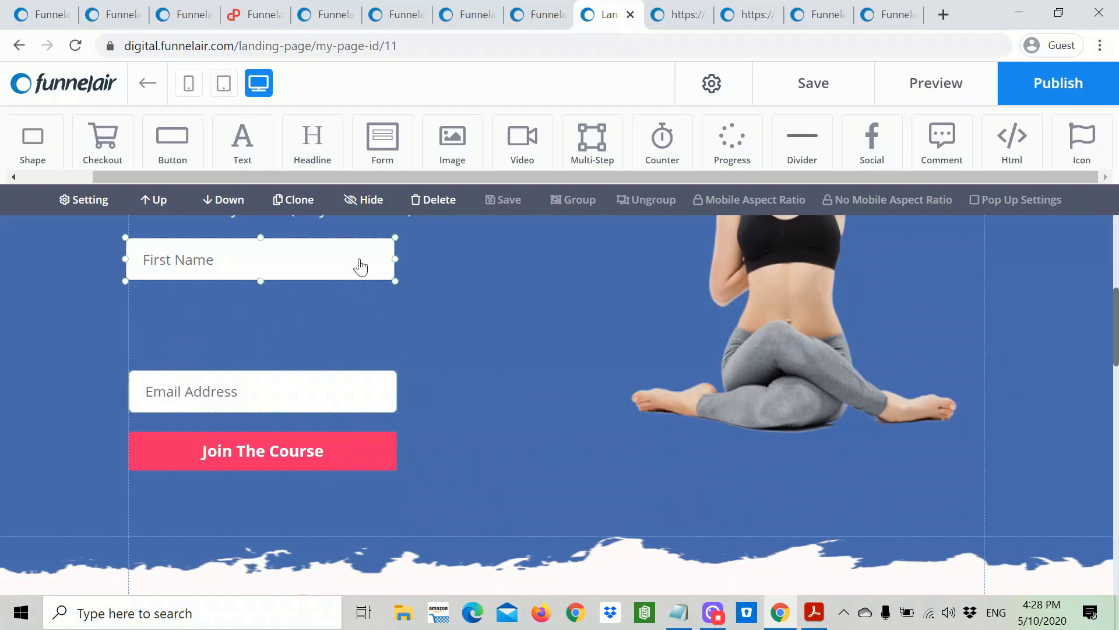
{"action": "left_click_drag", "start_coordinate": [361, 266], "coordinate": [365, 340]}
Step: Place the duplicated paragraph just above the sign-up fields
{"action": "left_click", "coordinate": [656, 360]}
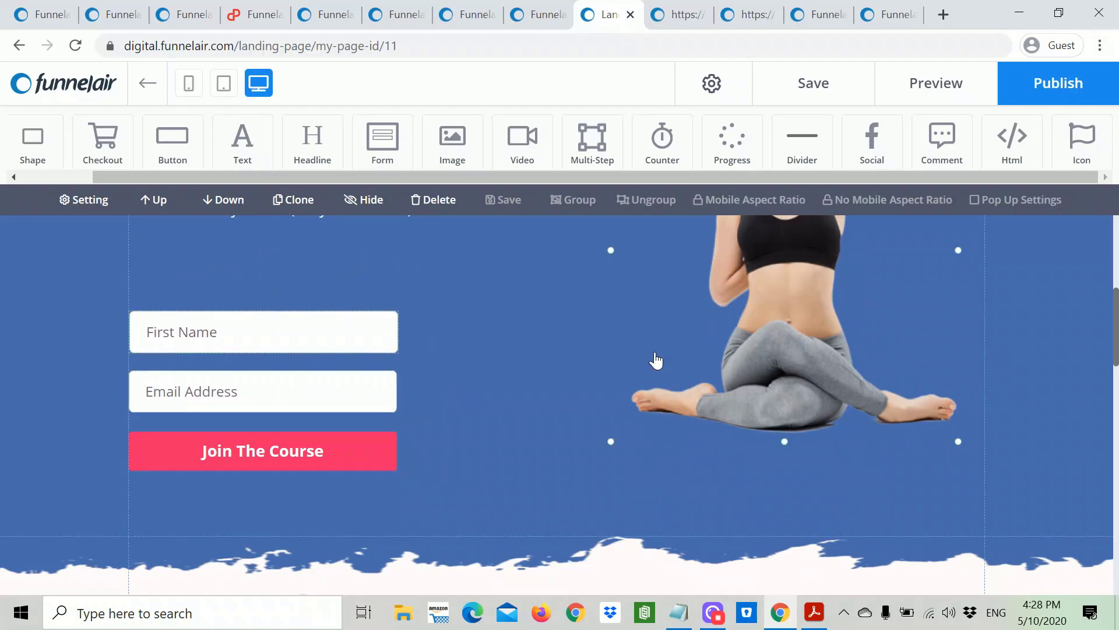
{"action": "scroll", "coordinate": [655, 360], "scroll_direction": "up", "scroll_amount": 5}
{"action": "left_click", "coordinate": [350, 465]}
{"action": "left_click_drag", "start_coordinate": [349, 465], "coordinate": [340, 545]}
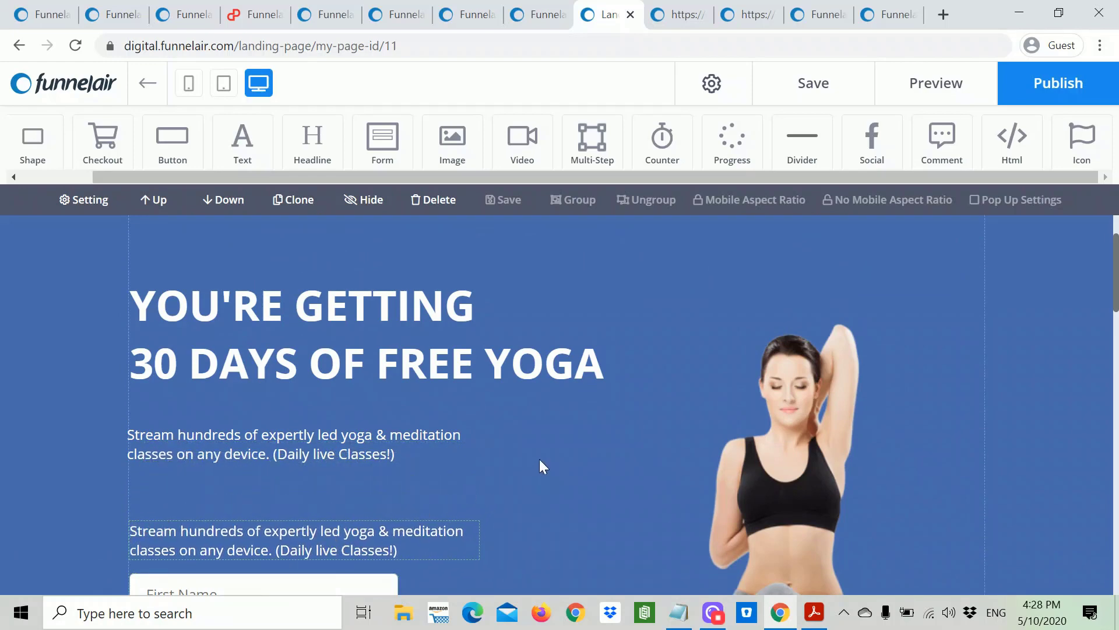
{"action": "scroll", "coordinate": [539, 461], "scroll_direction": "down", "scroll_amount": 2}
{"action": "left_click", "coordinate": [678, 613]}
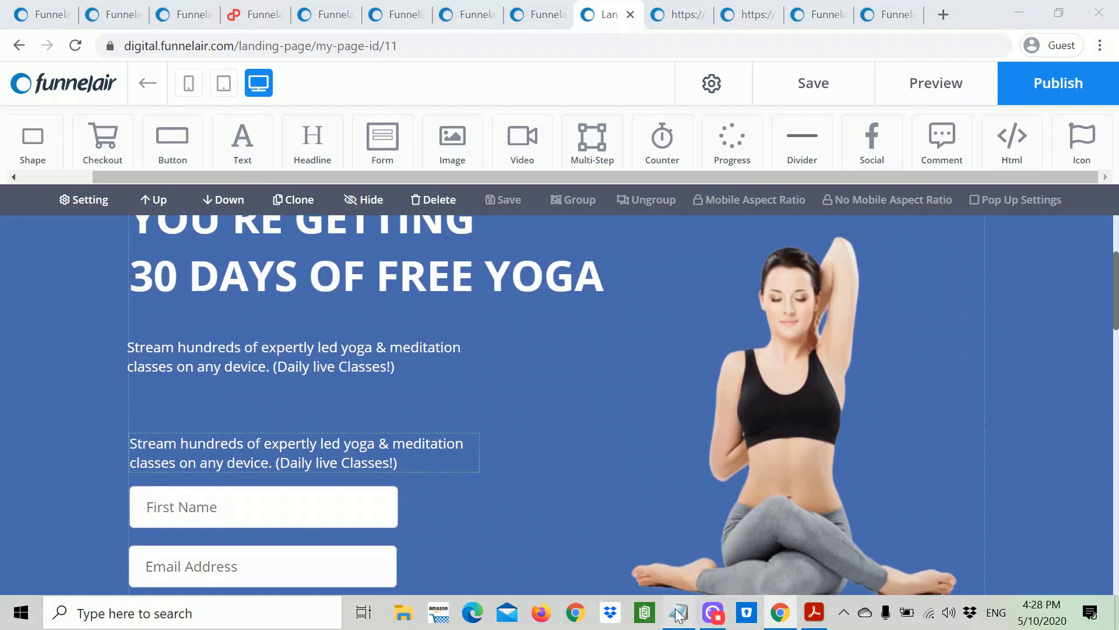
Step: Copy 'No commitments, cancel anytime.' from Notepad and paste it over the duplicated paragraph
{"action": "left_click_drag", "start_coordinate": [736, 250], "coordinate": [519, 233]}
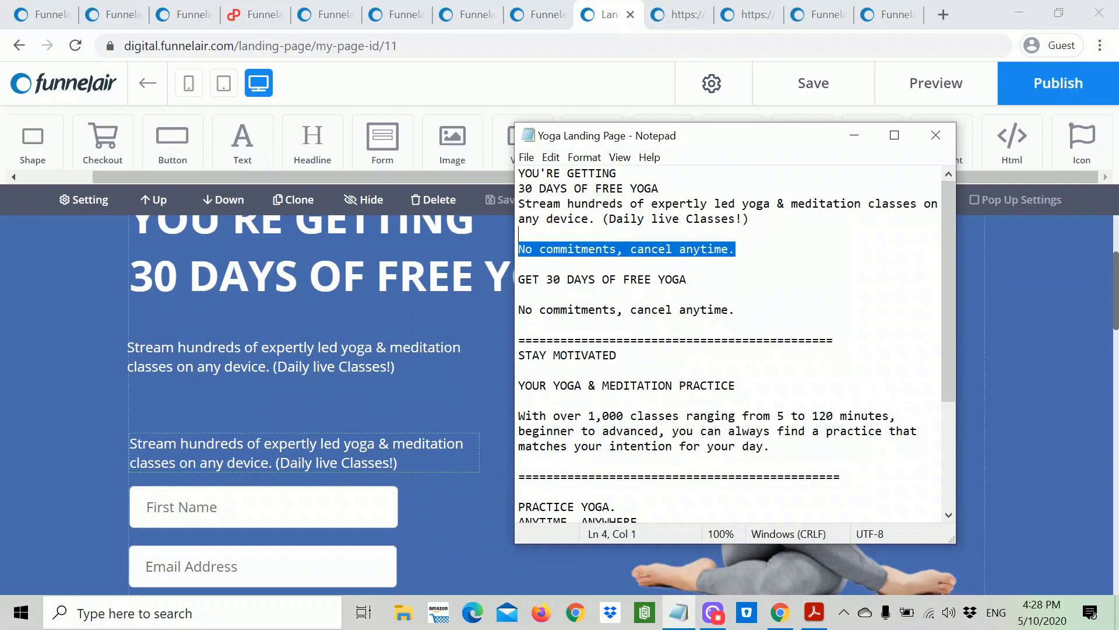
{"action": "right_click", "coordinate": [580, 250]}
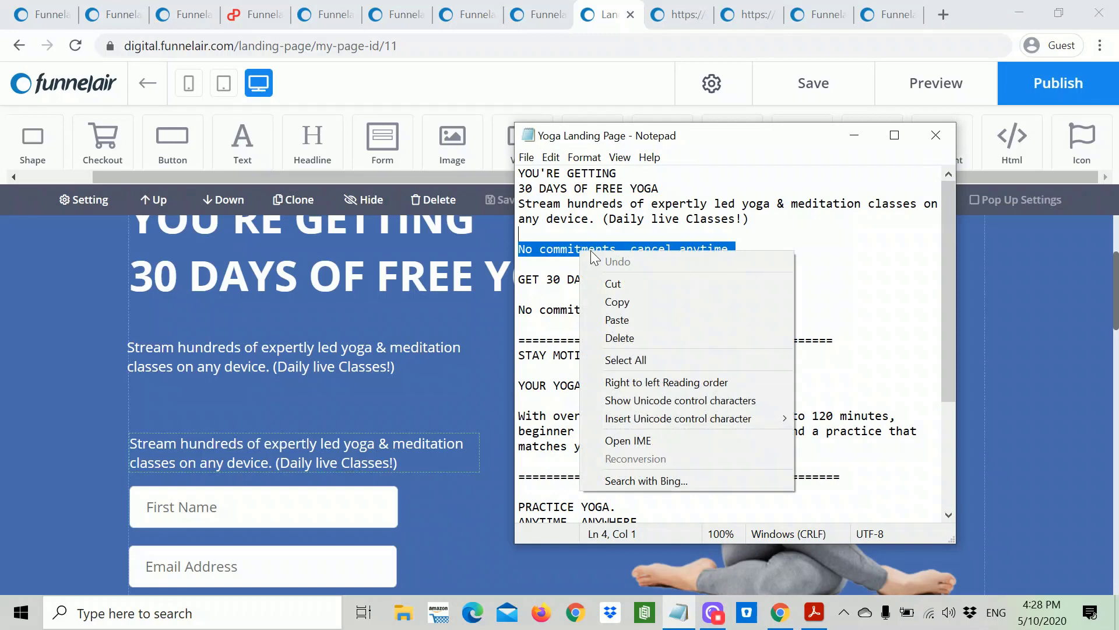
{"action": "left_click", "coordinate": [622, 304]}
{"action": "left_click", "coordinate": [408, 371]}
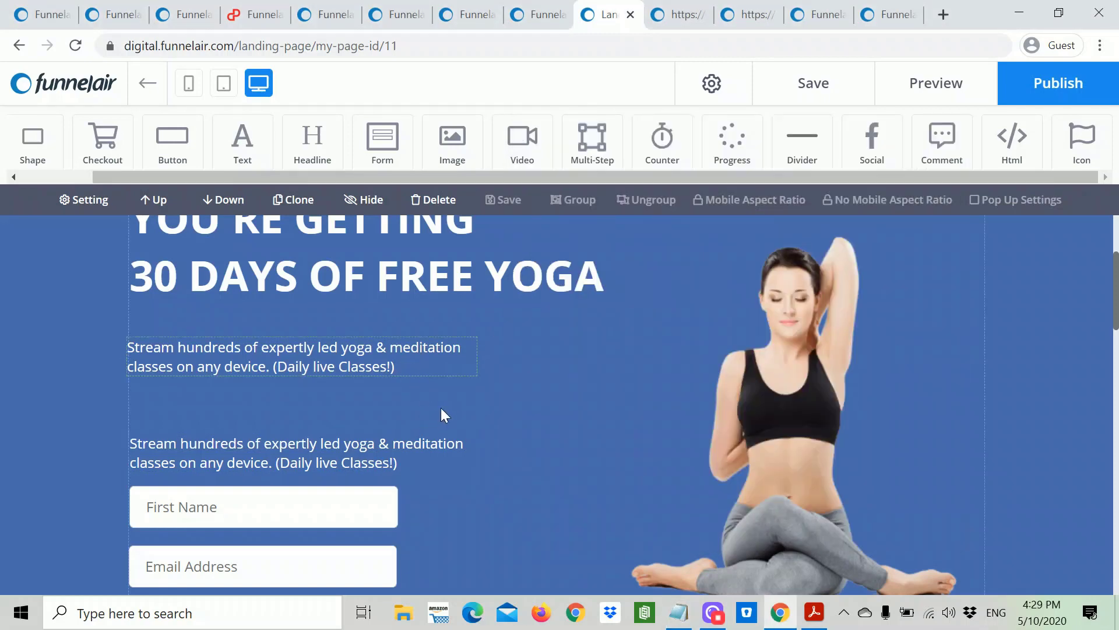
{"action": "left_click", "coordinate": [422, 457]}
{"action": "left_click", "coordinate": [421, 458]}
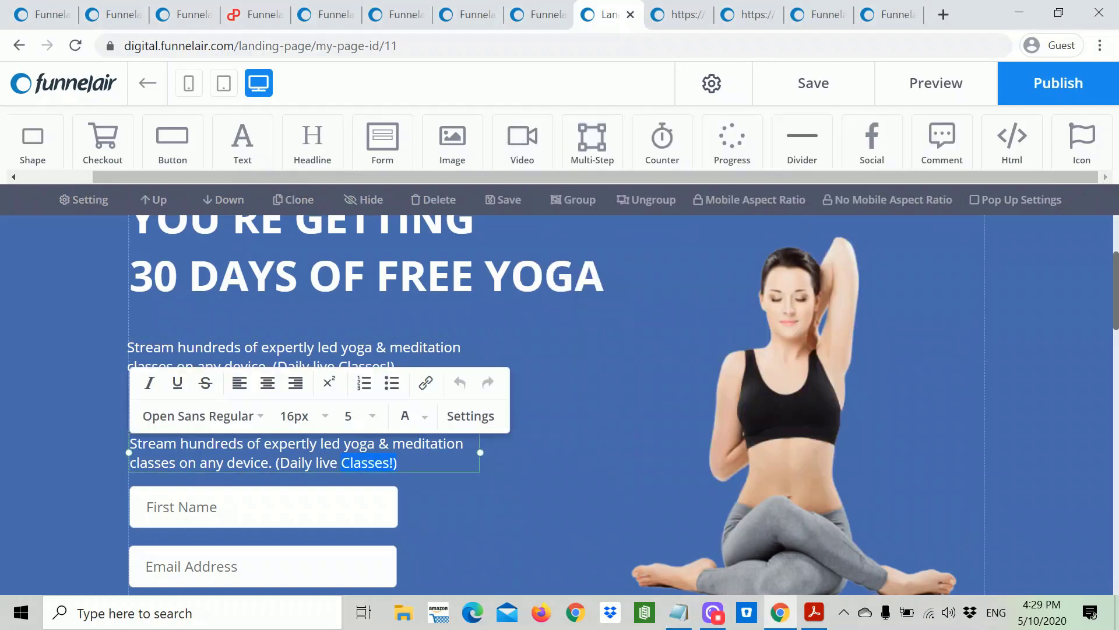
{"action": "left_click_drag", "start_coordinate": [341, 463], "coordinate": [130, 443]}
{"action": "key", "text": "ctrl+v"}
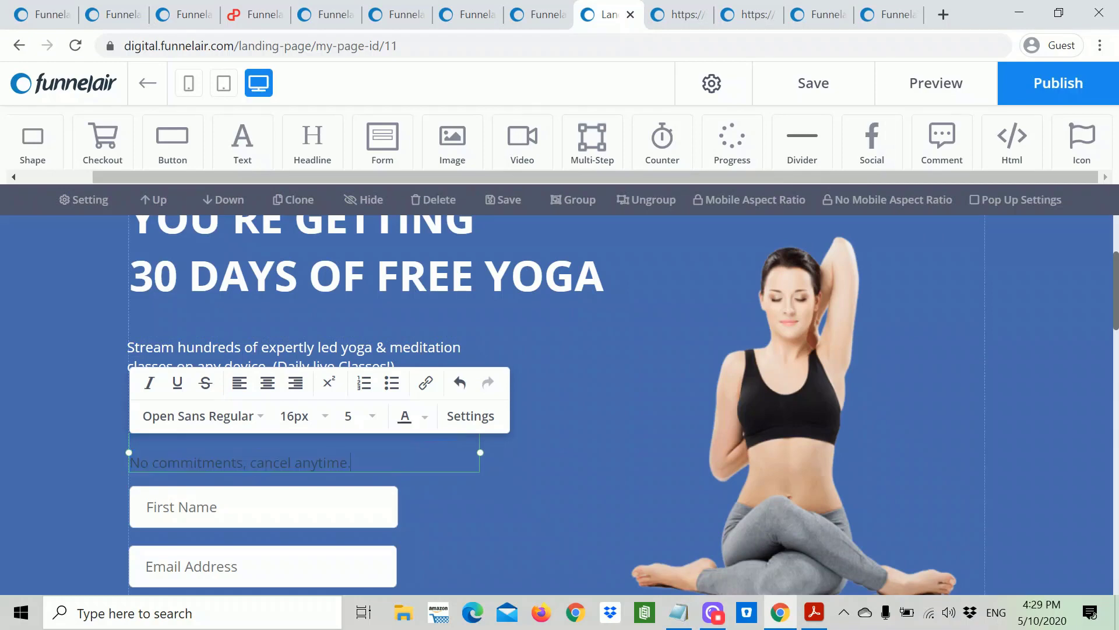
Step: Make the 'No commitments, cancel anytime.' text white
{"action": "left_click_drag", "start_coordinate": [352, 462], "coordinate": [125, 463]}
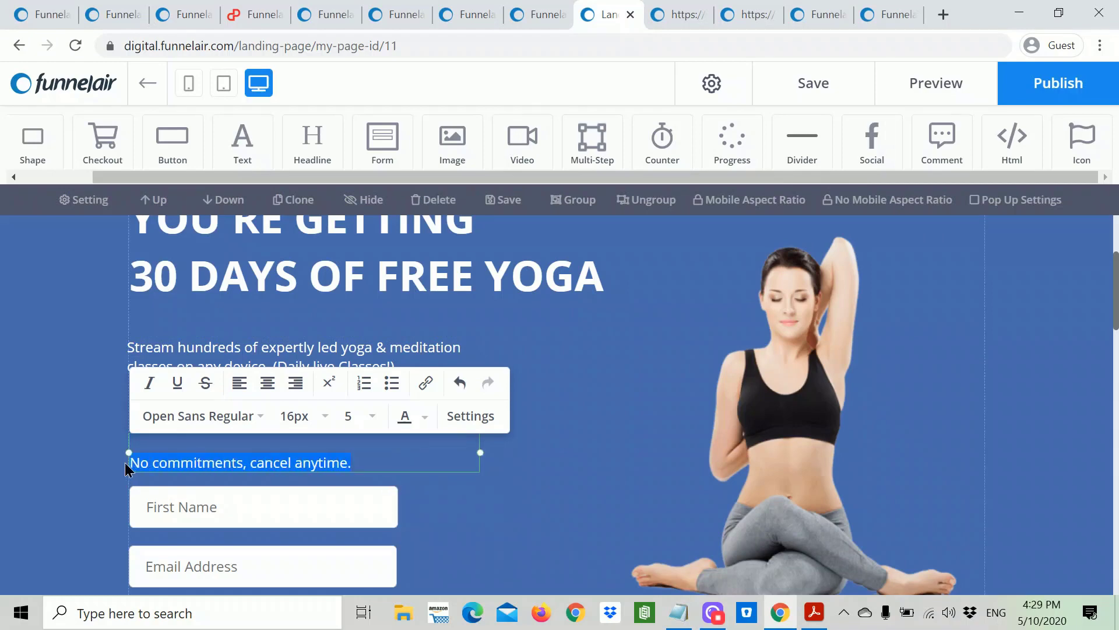
{"action": "left_click", "coordinate": [424, 417]}
{"action": "left_click", "coordinate": [350, 591]}
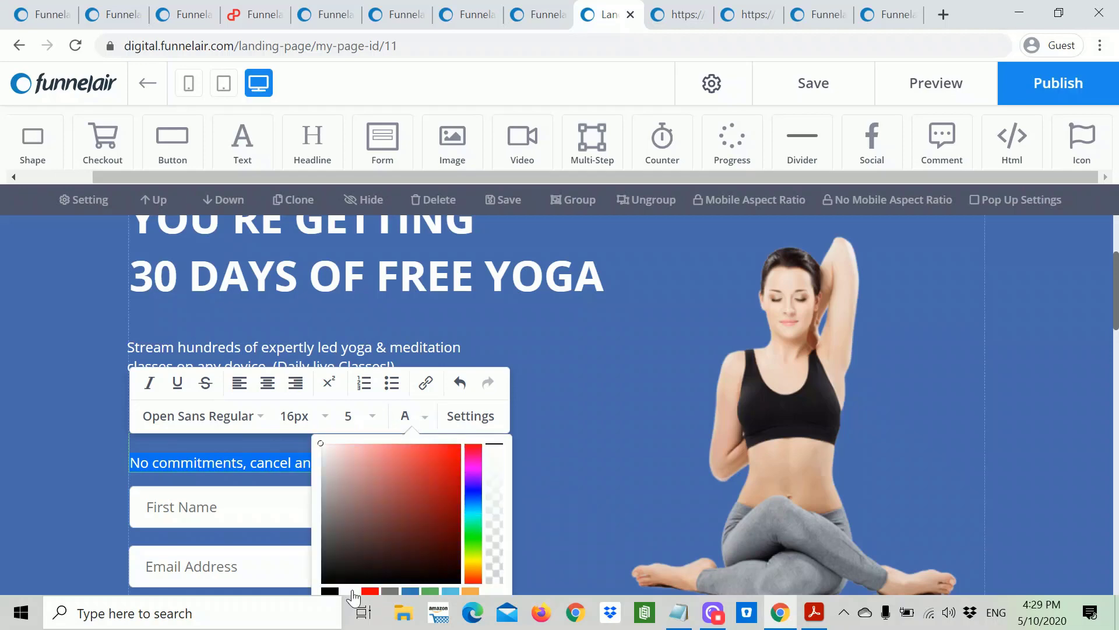
{"action": "left_click", "coordinate": [565, 473]}
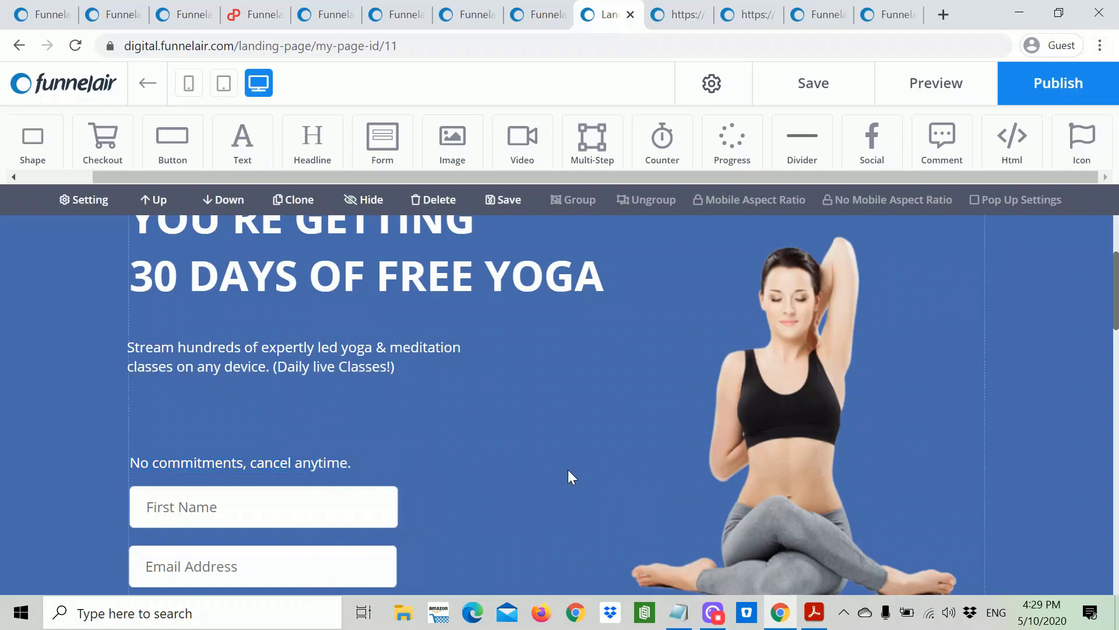
{"action": "scroll", "coordinate": [569, 467], "scroll_direction": "down", "scroll_amount": 3}
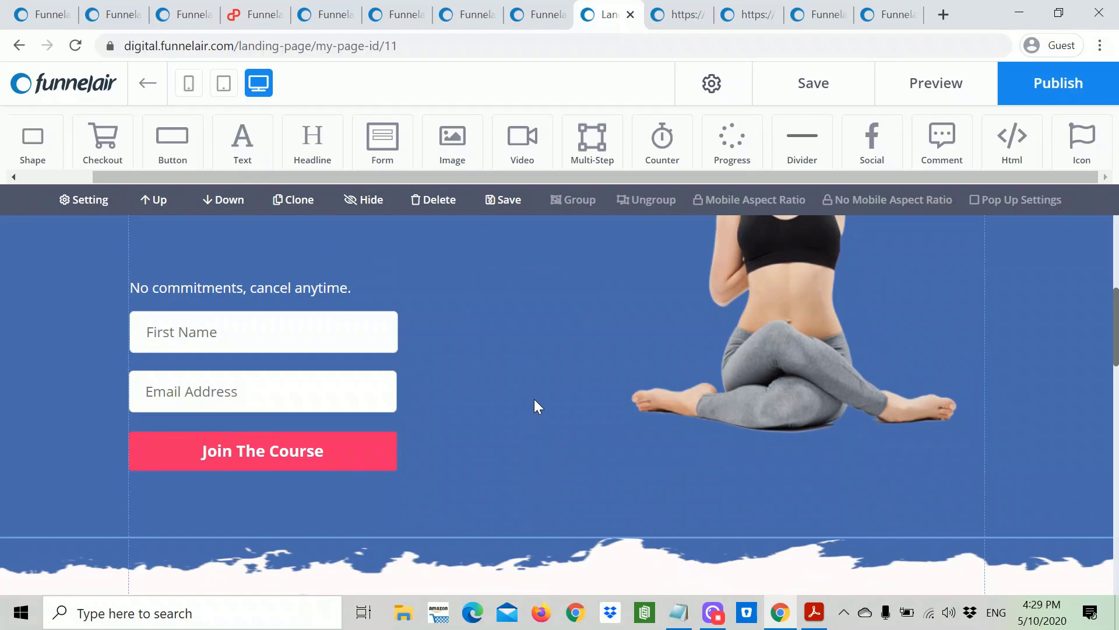
{"action": "left_click", "coordinate": [384, 347]}
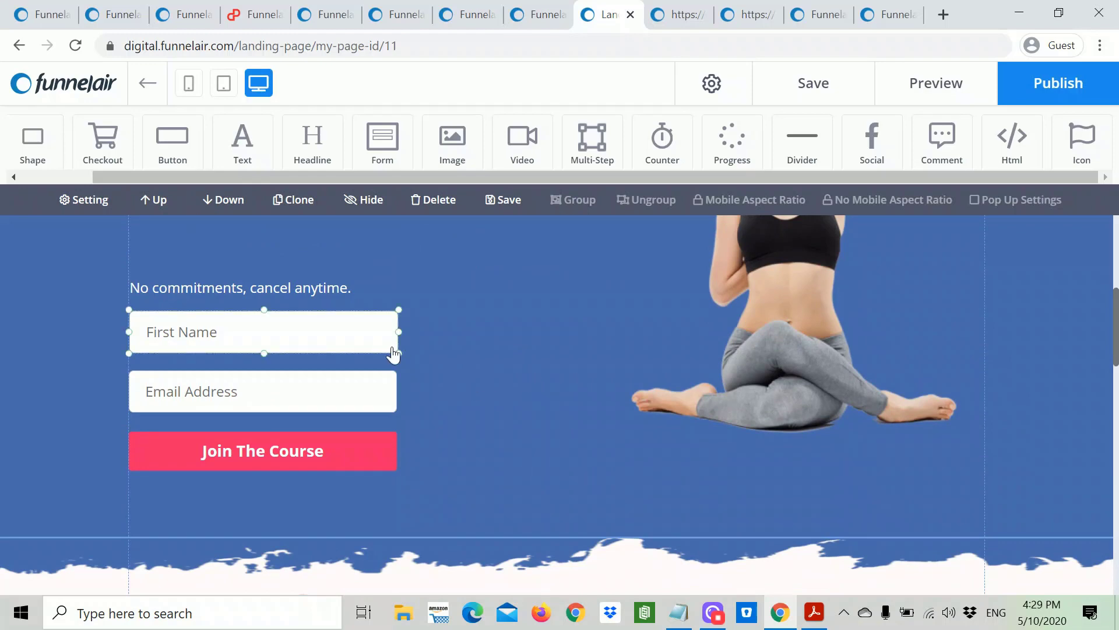
{"action": "left_click", "coordinate": [335, 332]}
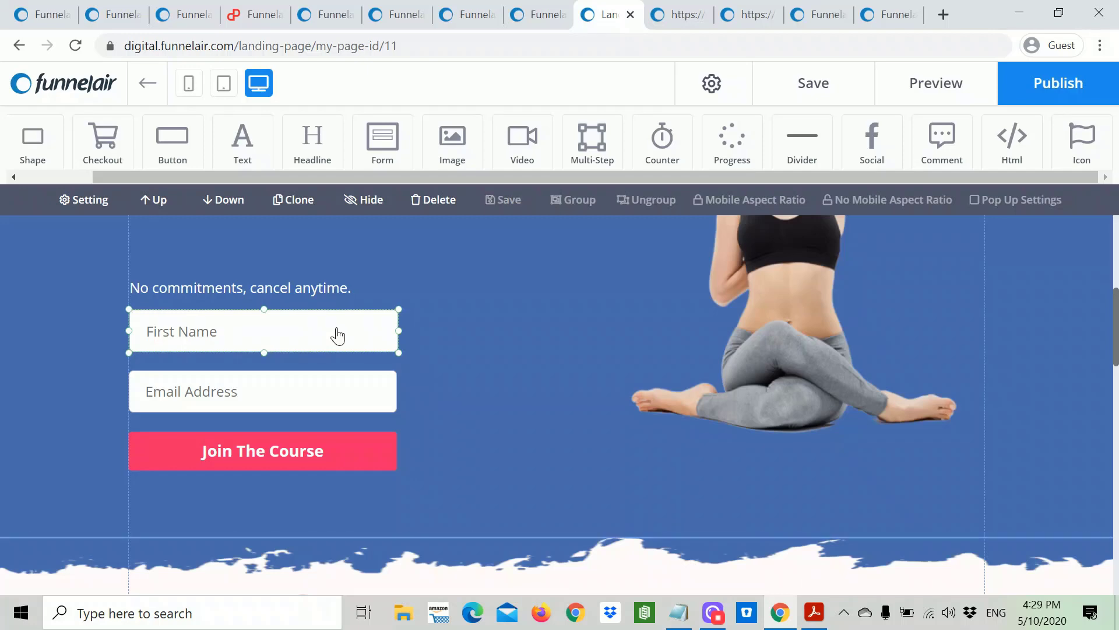
Step: Change the First Name input's placeholder text to 'Your name'
{"action": "double_click", "coordinate": [337, 336]}
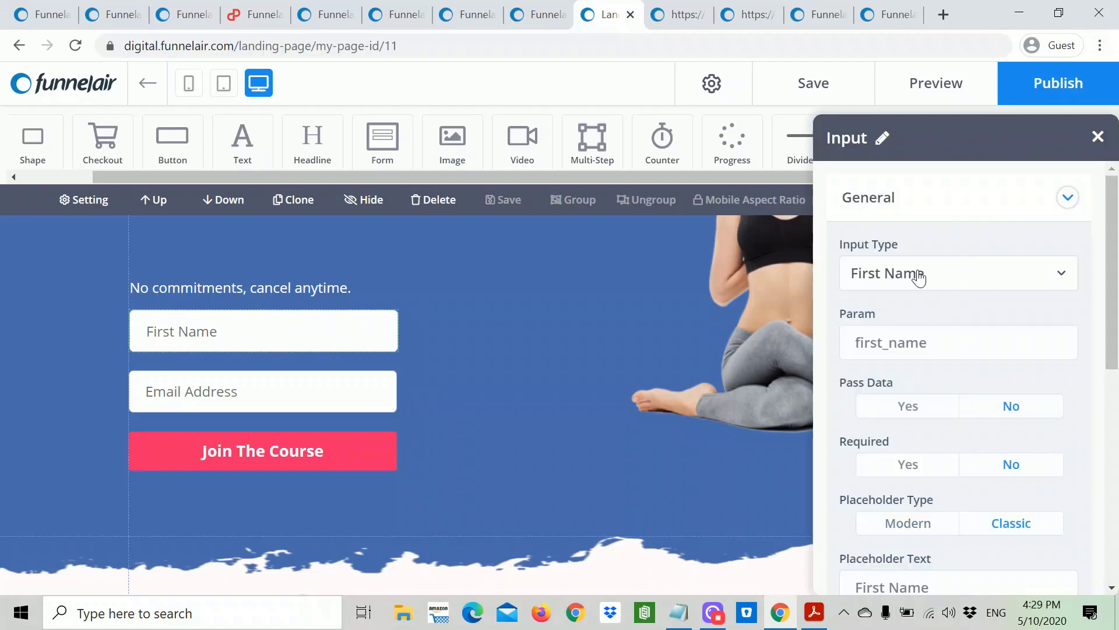
{"action": "left_click", "coordinate": [1057, 285]}
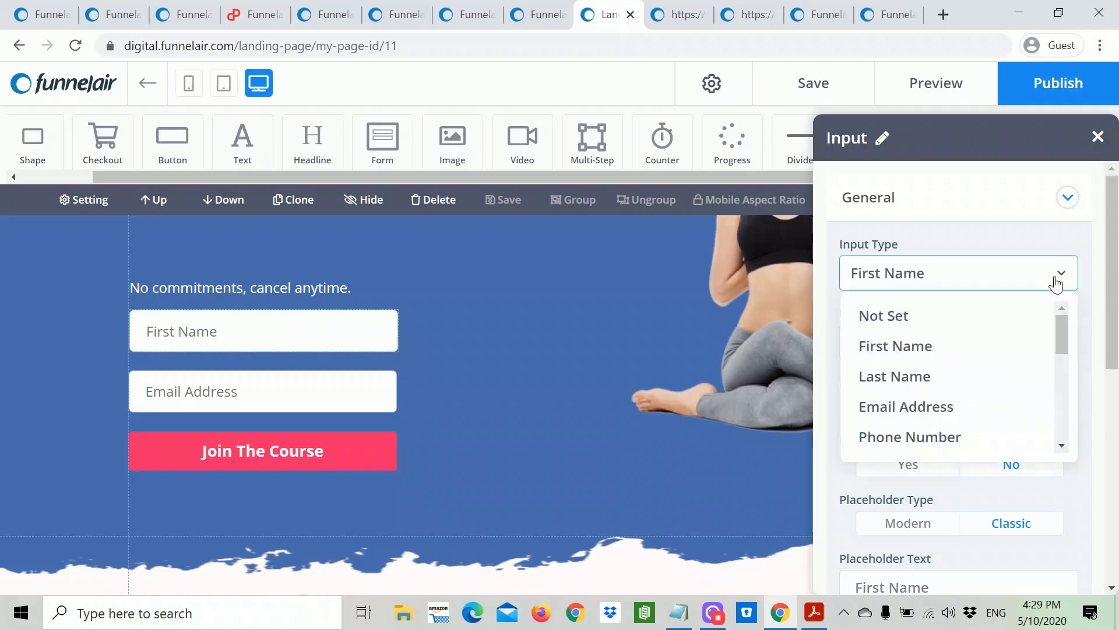
{"action": "left_click", "coordinate": [931, 348]}
{"action": "scroll", "coordinate": [1006, 430], "scroll_direction": "down", "scroll_amount": 3}
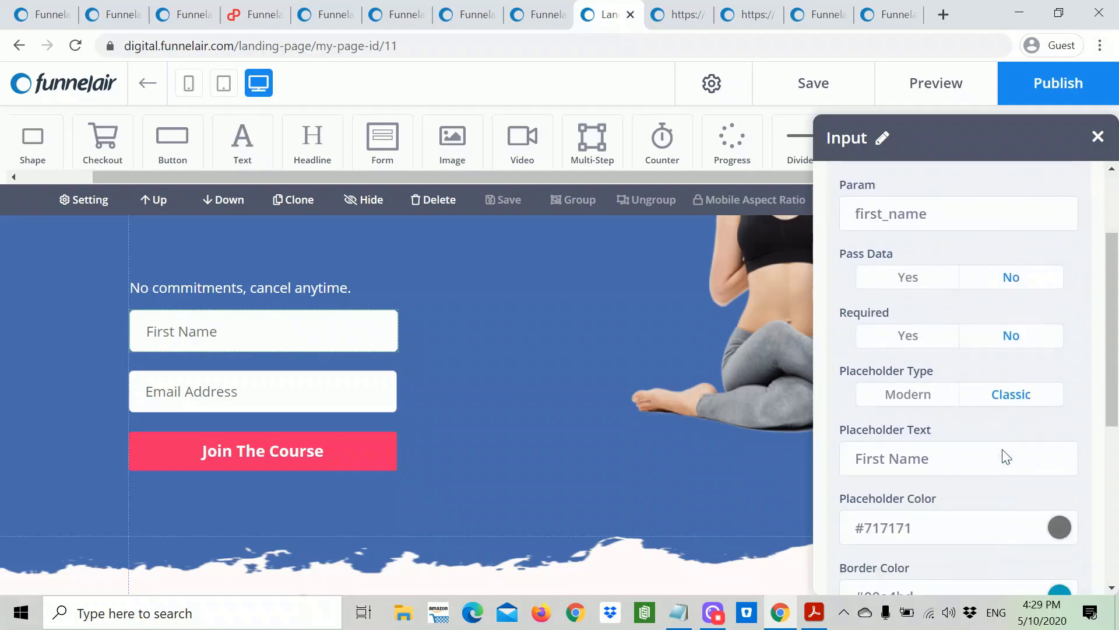
{"action": "left_click_drag", "start_coordinate": [931, 413], "coordinate": [834, 418]}
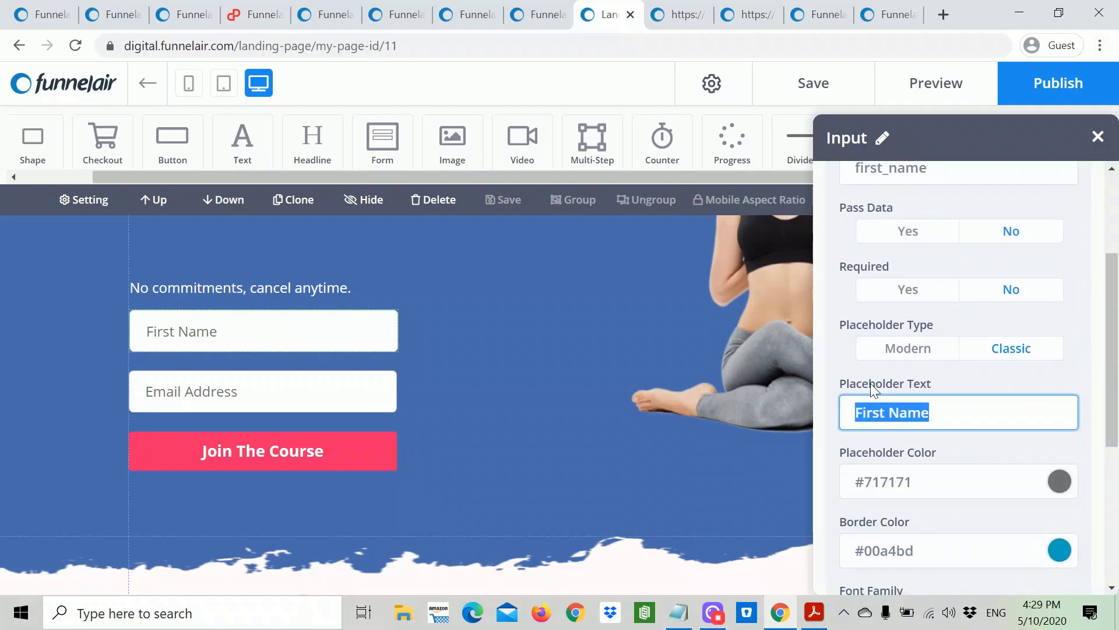
{"action": "type", "text": "YOur"}
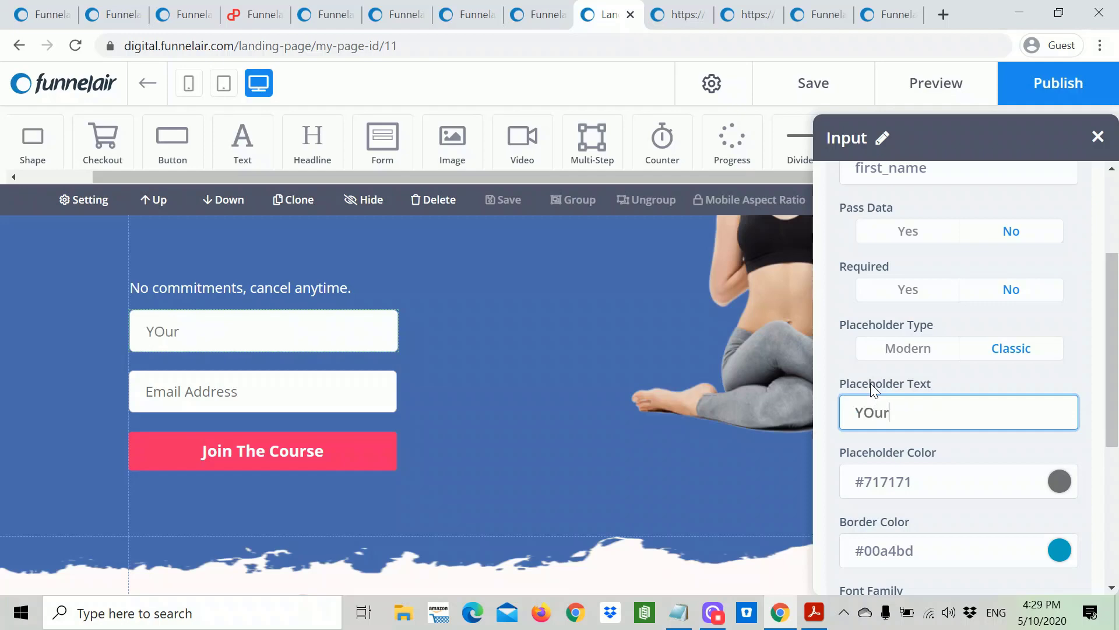
{"action": "type", "text": " fir"}
{"action": "key", "text": "BackSpace"}
{"action": "key", "text": "BackSpace"}
{"action": "key", "text": "BackSpace"}
{"action": "key", "text": "BackSpace"}
{"action": "key", "text": "BackSpace"}
{"action": "key", "text": "BackSpace"}
{"action": "type", "text": "our fnaem"}
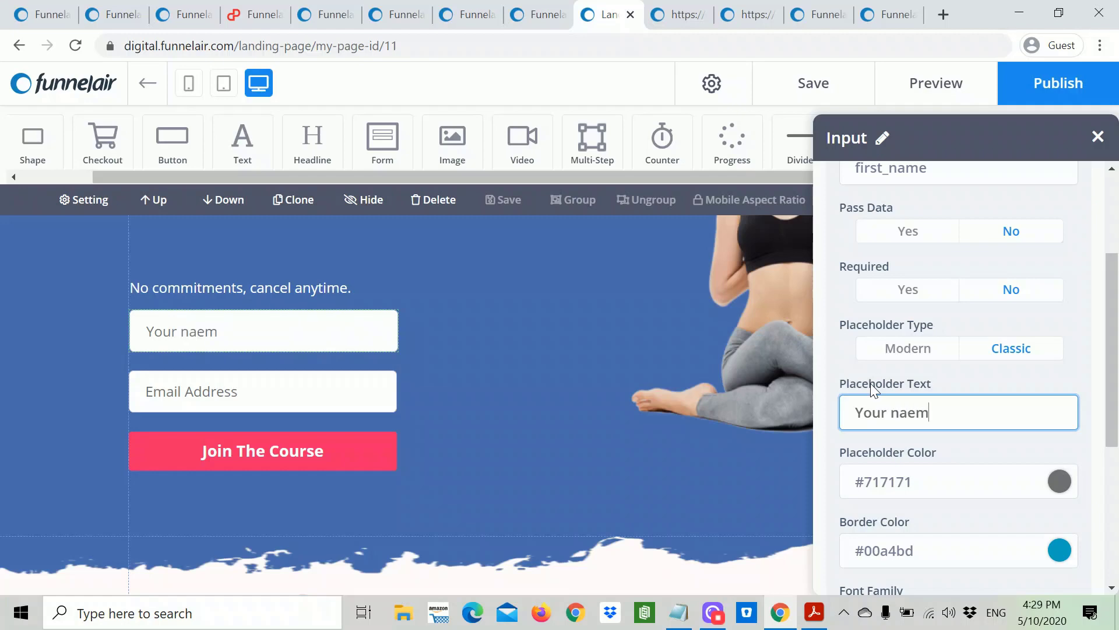
{"action": "key", "text": "BackSpace"}
{"action": "key", "text": "BackSpace"}
{"action": "key", "text": "BackSpace"}
{"action": "type", "text": "ame"}
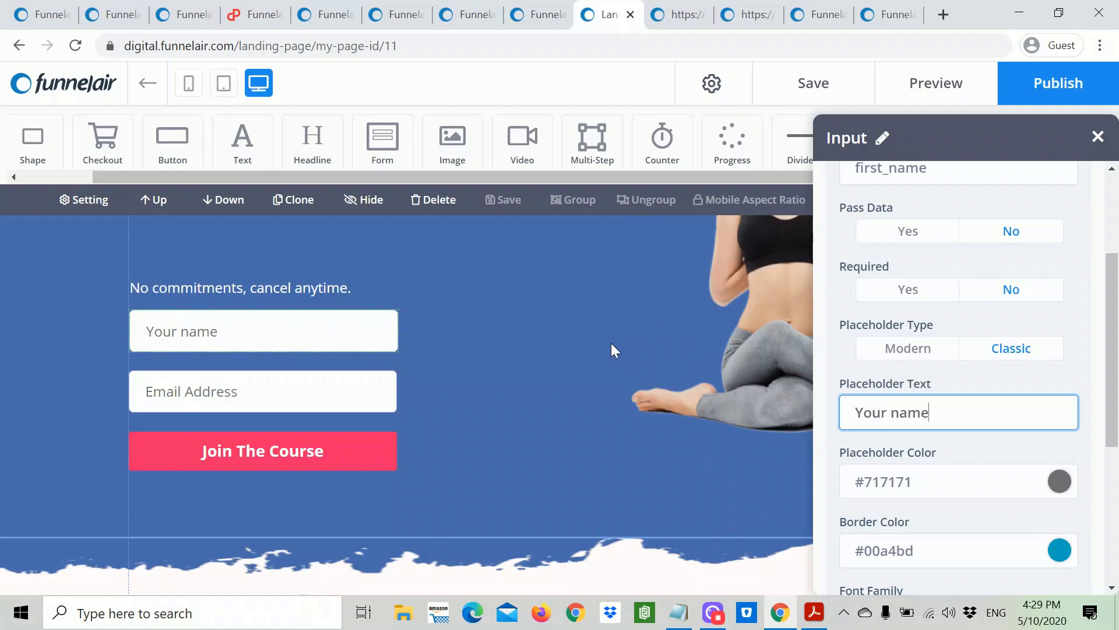
{"action": "left_click", "coordinate": [300, 408]}
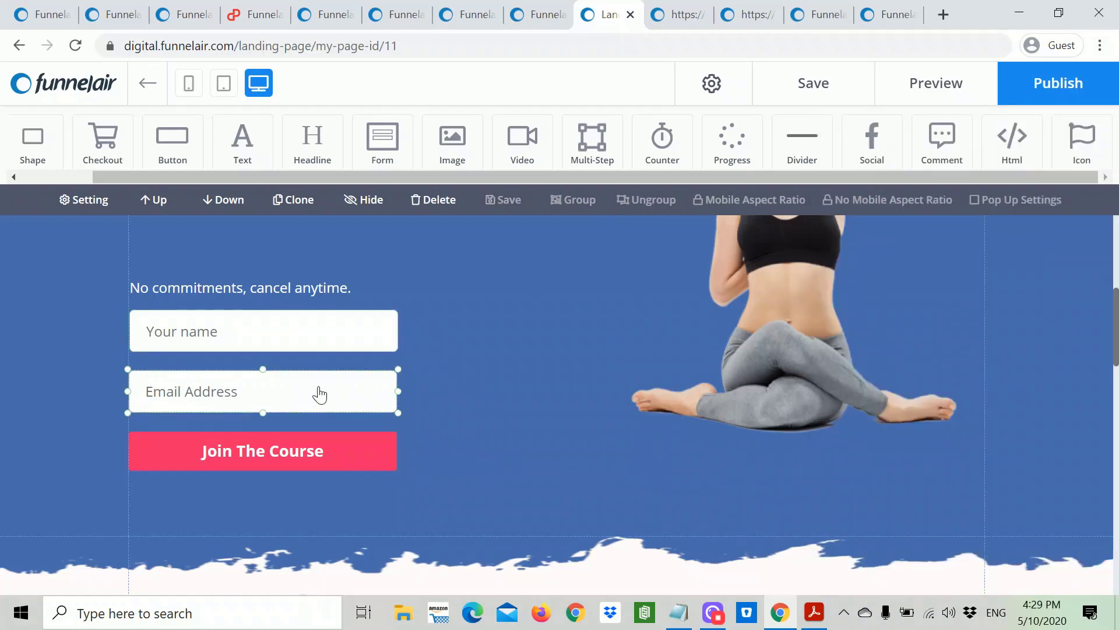
Step: Enter 'Your email address' as the Email Address input's placeholder text
{"action": "double_click", "coordinate": [318, 392]}
{"action": "scroll", "coordinate": [1030, 436], "scroll_direction": "down", "scroll_amount": 3}
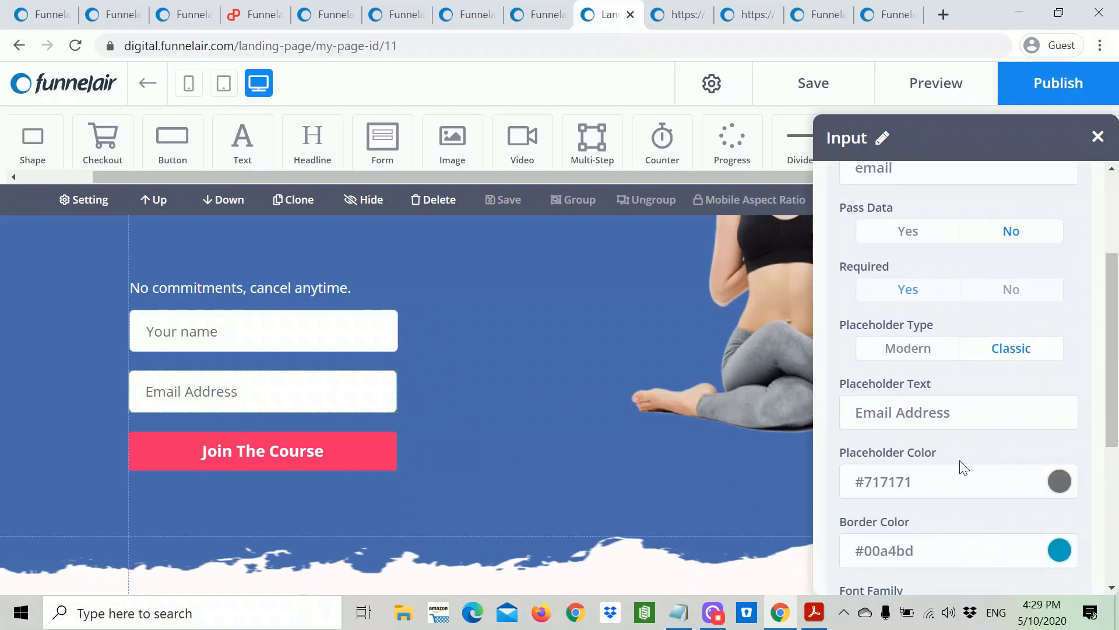
{"action": "triple_click", "coordinate": [947, 412]}
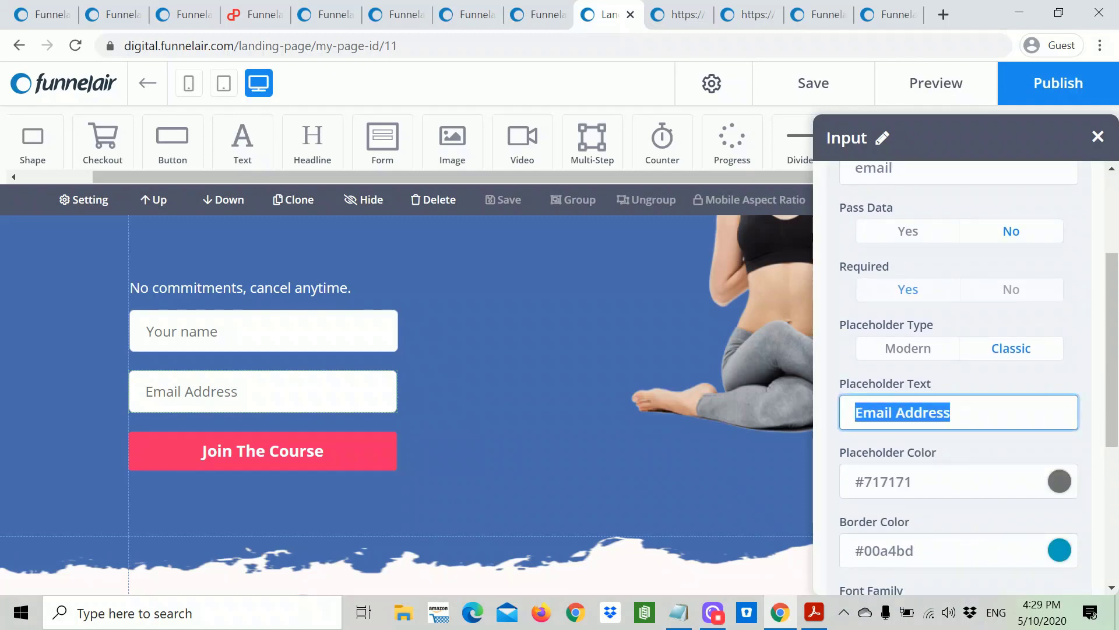
{"action": "type", "text": "Your em"}
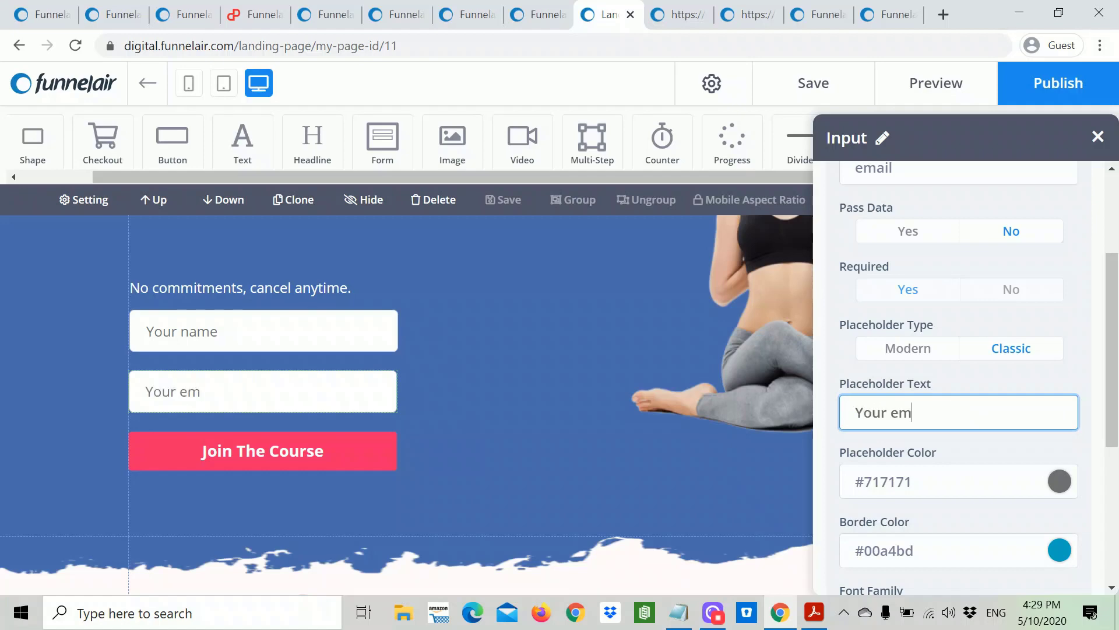
{"action": "type", "text": "ail address"}
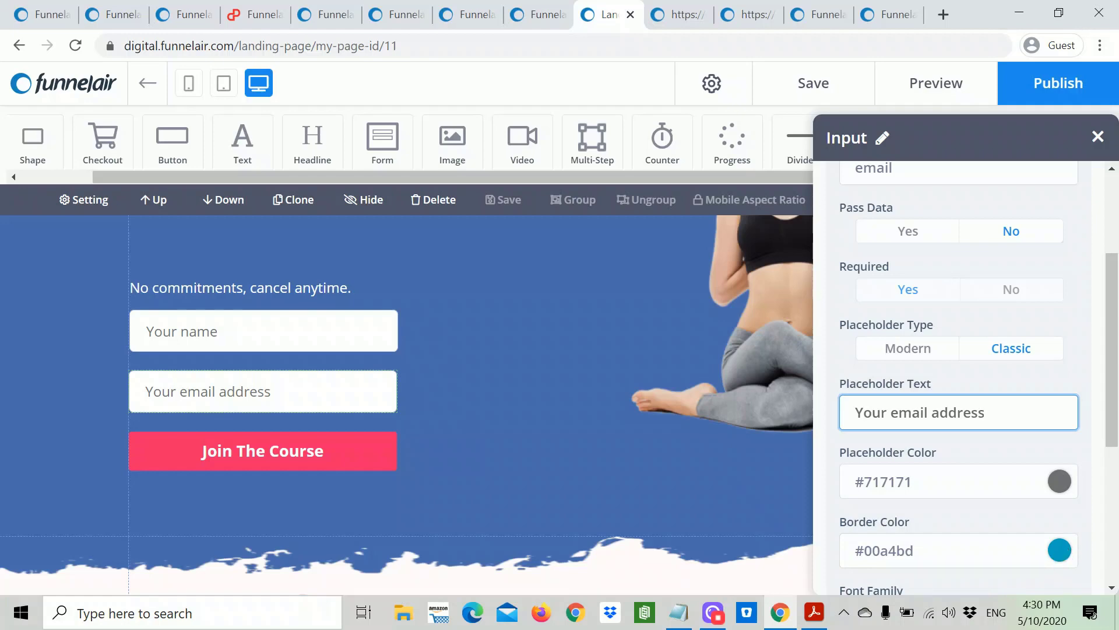
{"action": "scroll", "coordinate": [999, 530], "scroll_direction": "down", "scroll_amount": 3}
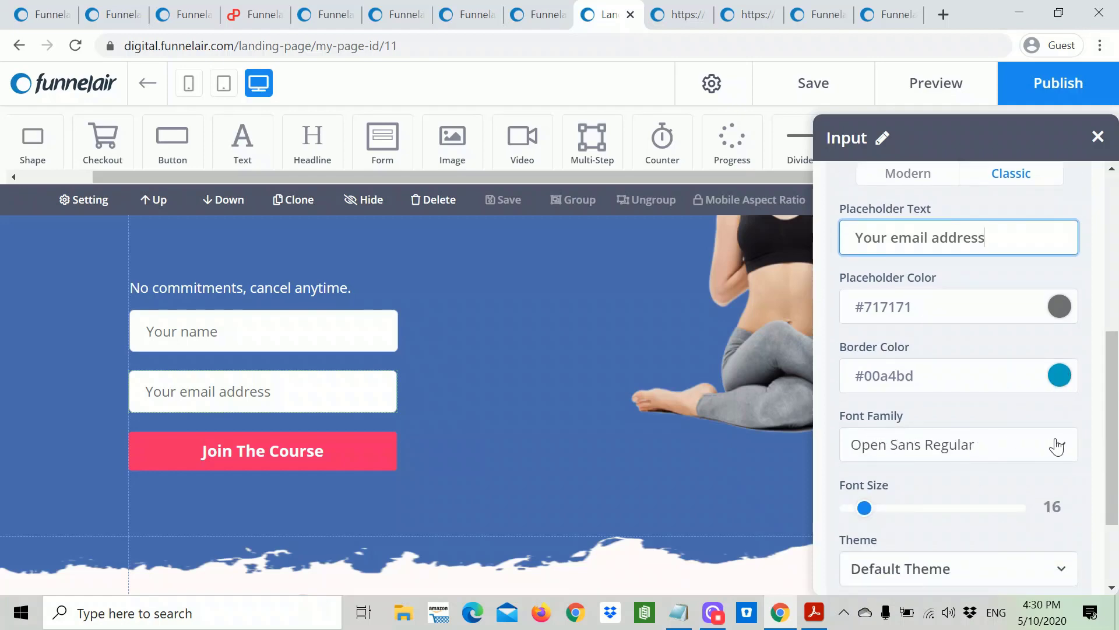
{"action": "scroll", "coordinate": [951, 520], "scroll_direction": "down", "scroll_amount": 2}
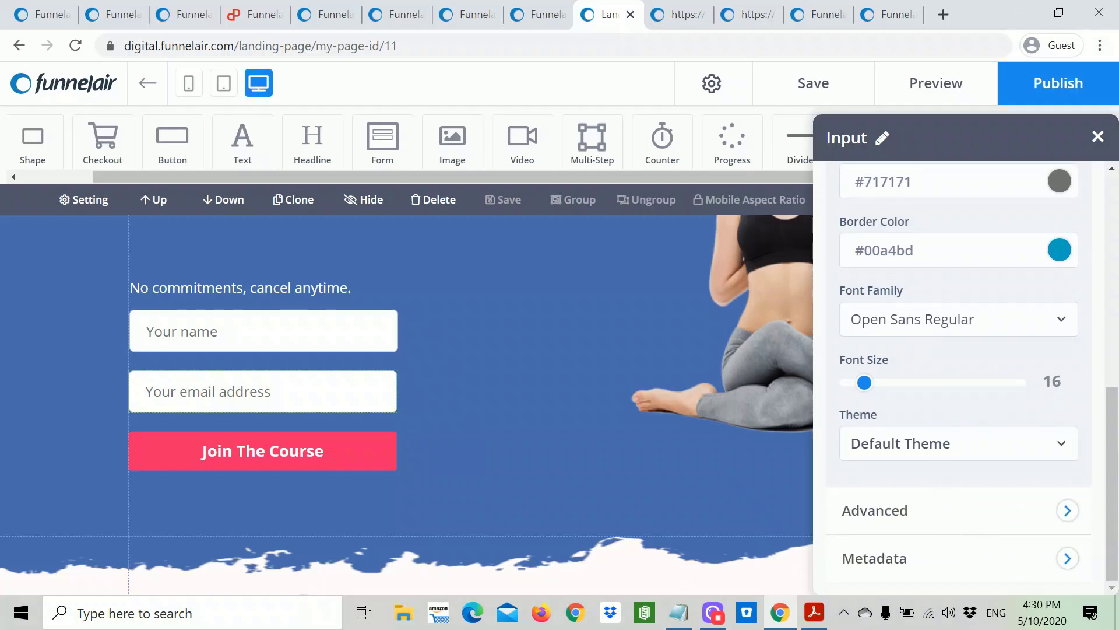
{"action": "scroll", "coordinate": [1023, 280], "scroll_direction": "up", "scroll_amount": 5}
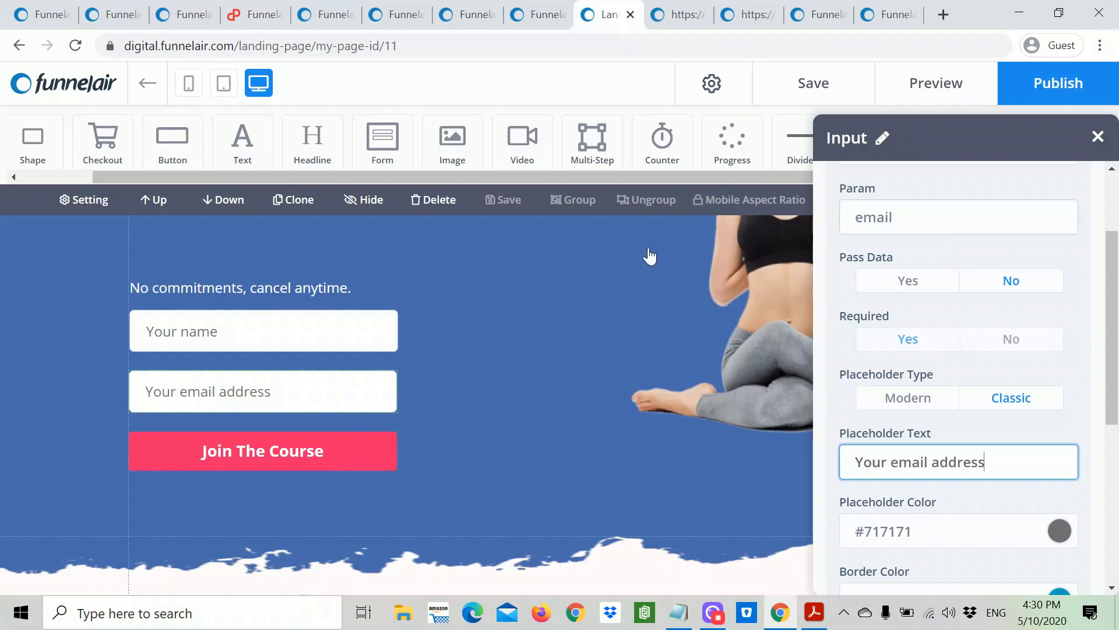
{"action": "scroll", "coordinate": [378, 368], "scroll_direction": "up", "scroll_amount": 4}
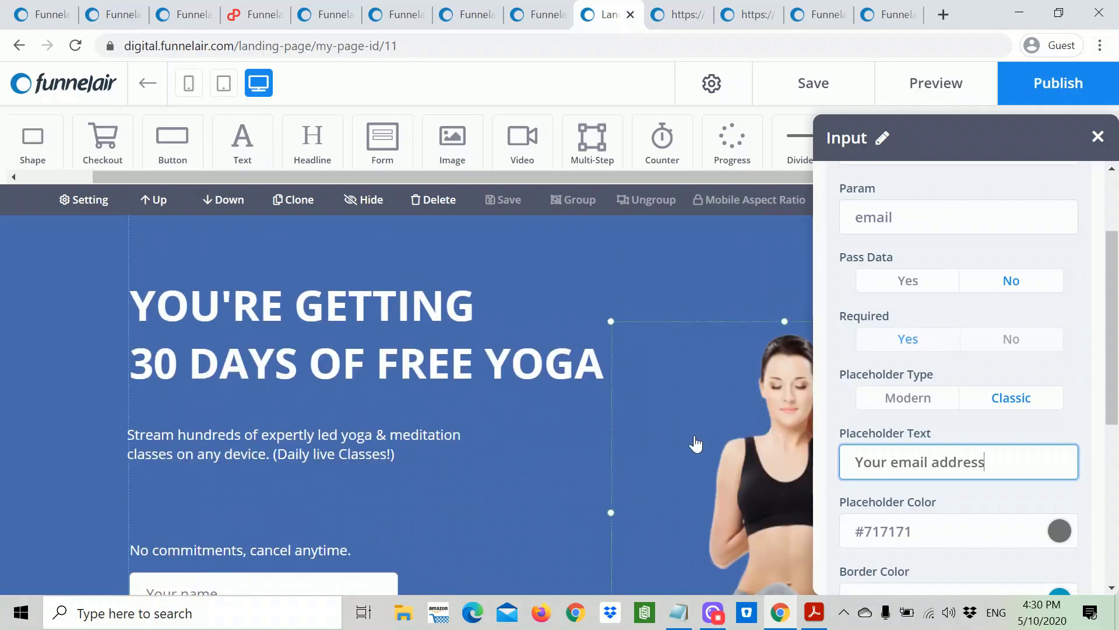
{"action": "scroll", "coordinate": [694, 434], "scroll_direction": "down", "scroll_amount": 5}
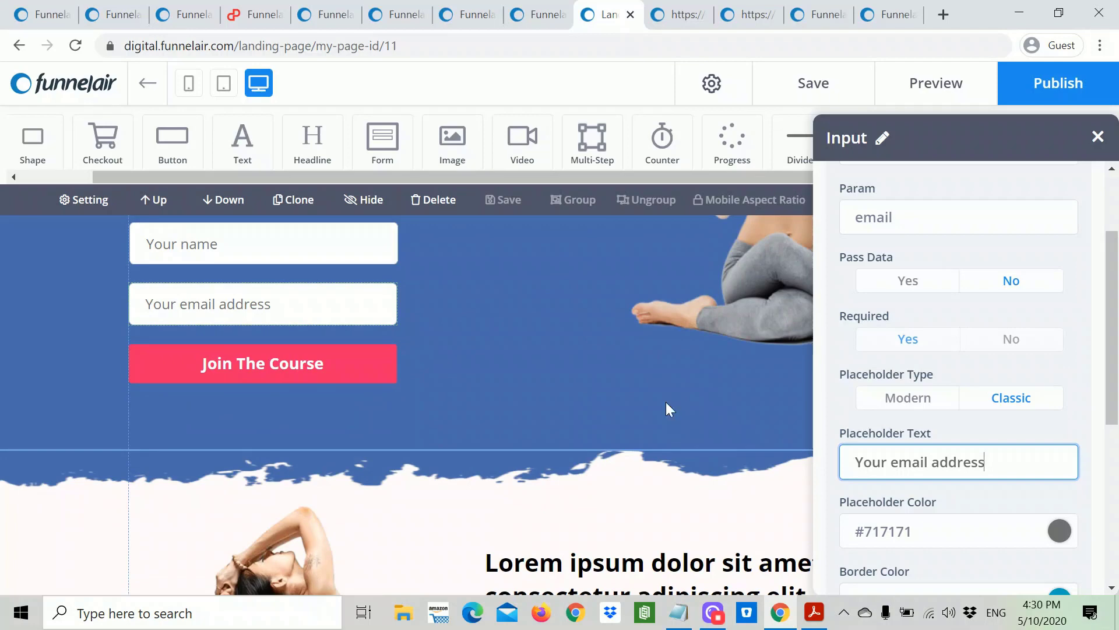
Step: Open the settings of the hero form's Join The Course button
{"action": "left_click", "coordinate": [665, 401]}
{"action": "left_click", "coordinate": [344, 369]}
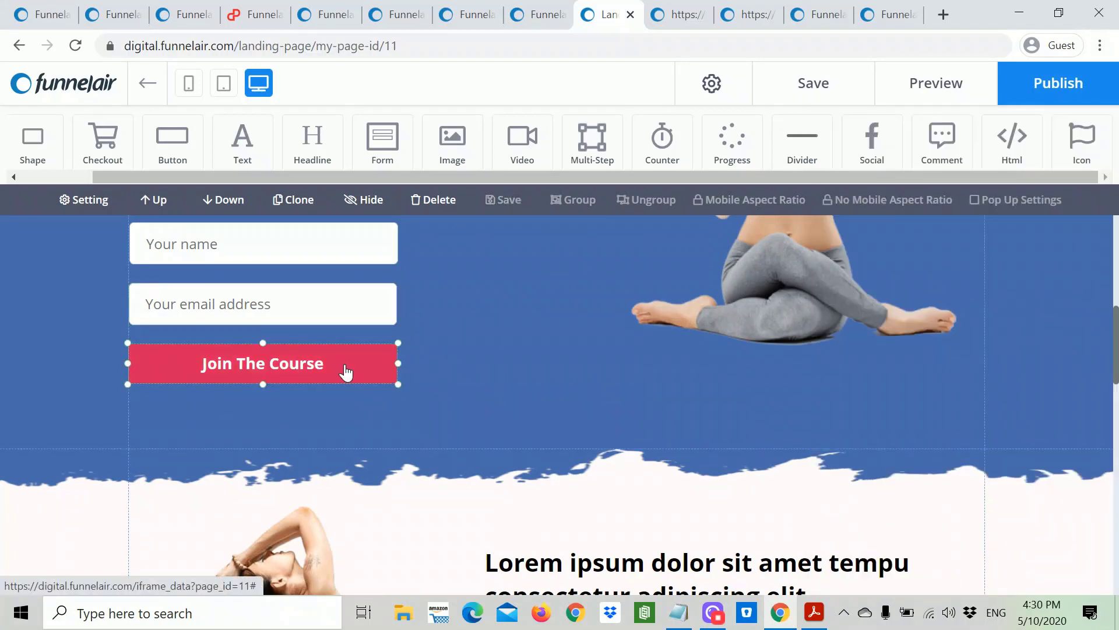
{"action": "left_click", "coordinate": [915, 517]}
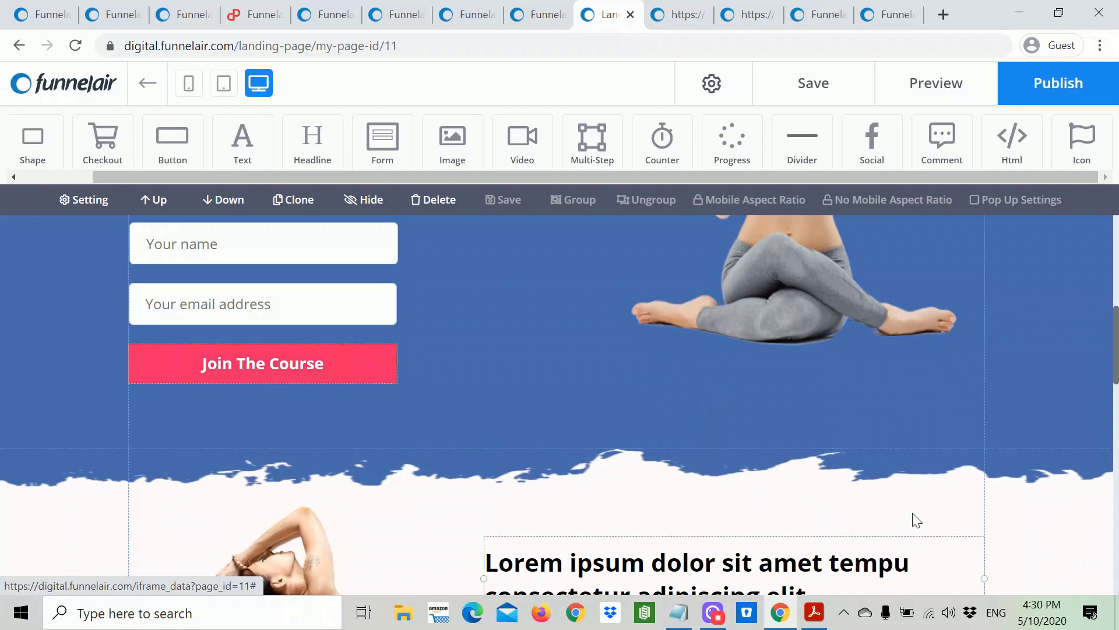
{"action": "left_click", "coordinate": [281, 366]}
{"action": "double_click", "coordinate": [290, 369]}
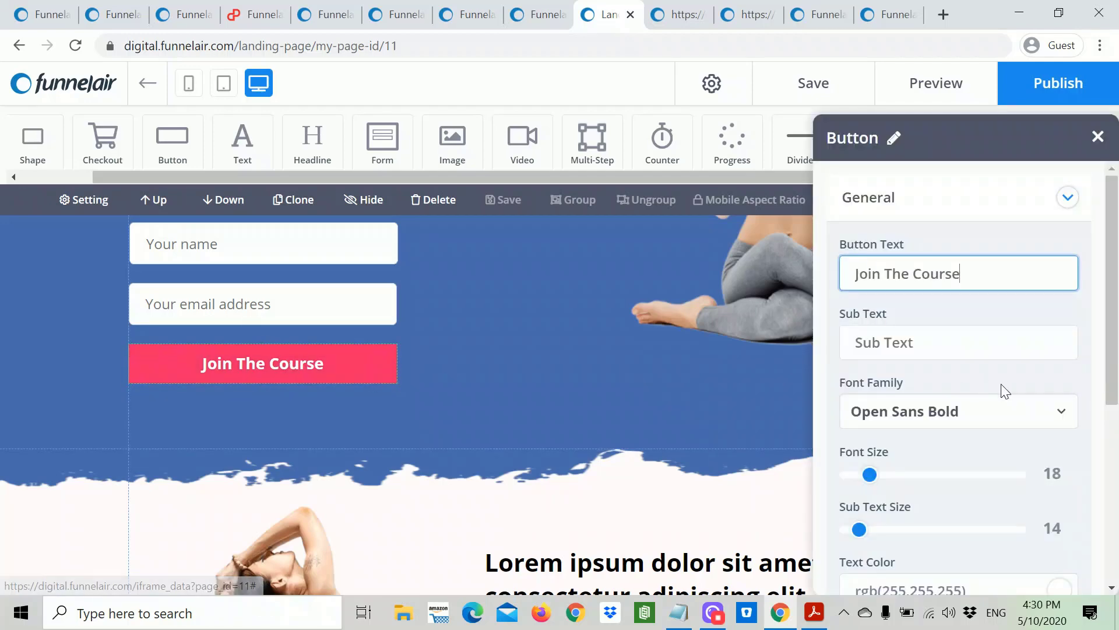
Step: Copy the 'GET 30 DAYS OF FREE YOGA' line from the Yoga Landing Page notes
{"action": "left_click", "coordinate": [680, 622]}
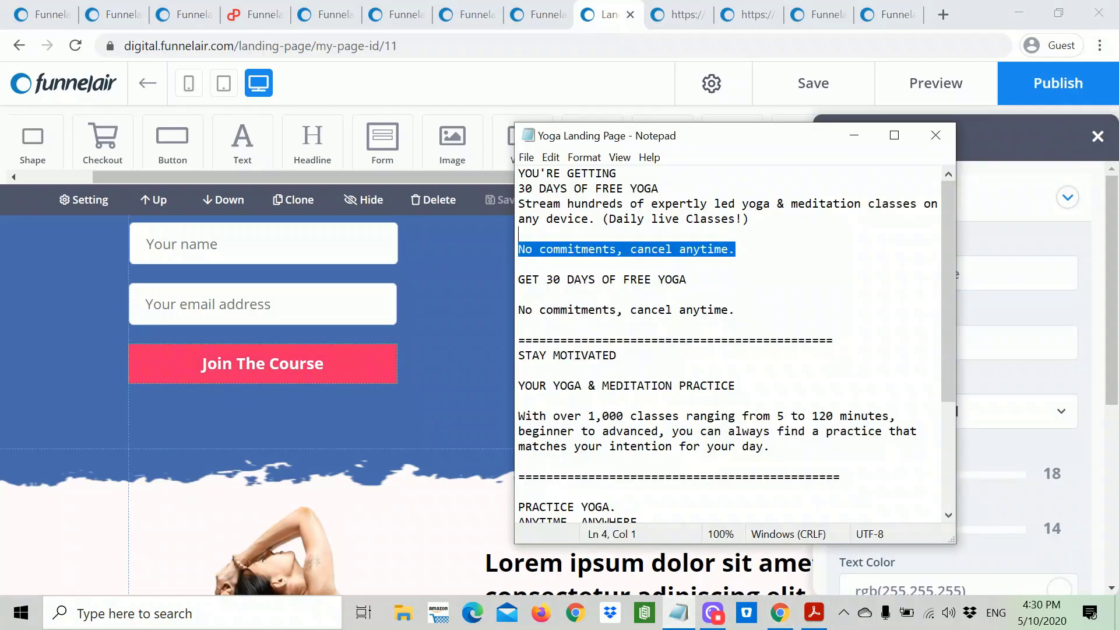
{"action": "key", "text": "Down"}
{"action": "key", "text": "Down"}
{"action": "key", "text": "Down"}
{"action": "key", "text": "End"}
{"action": "key", "text": "shift+Home"}
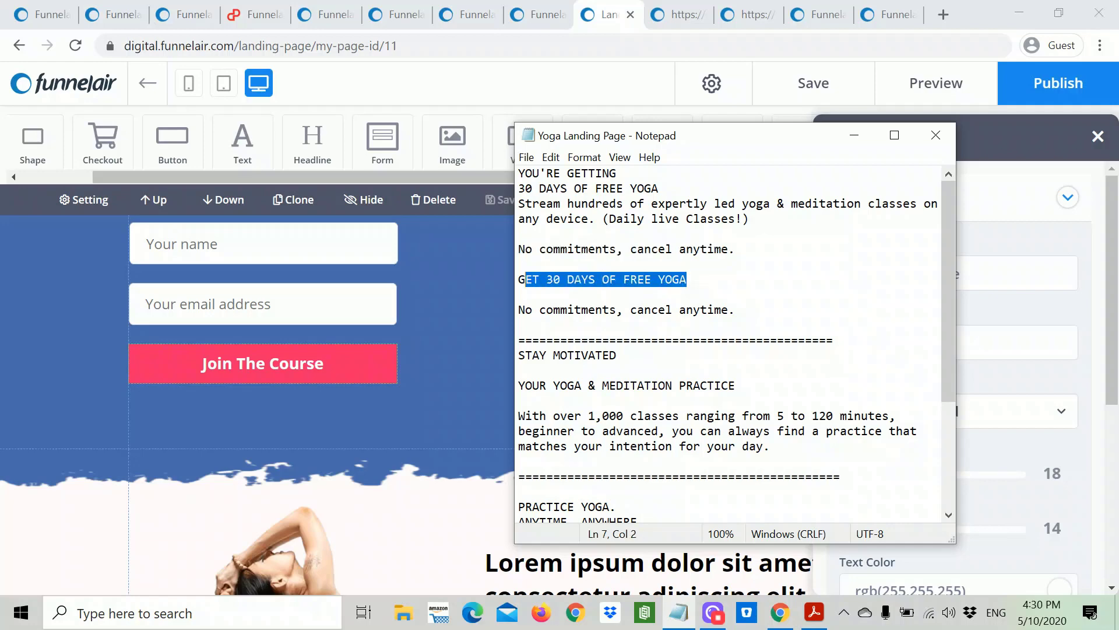
{"action": "right_click", "coordinate": [560, 273]}
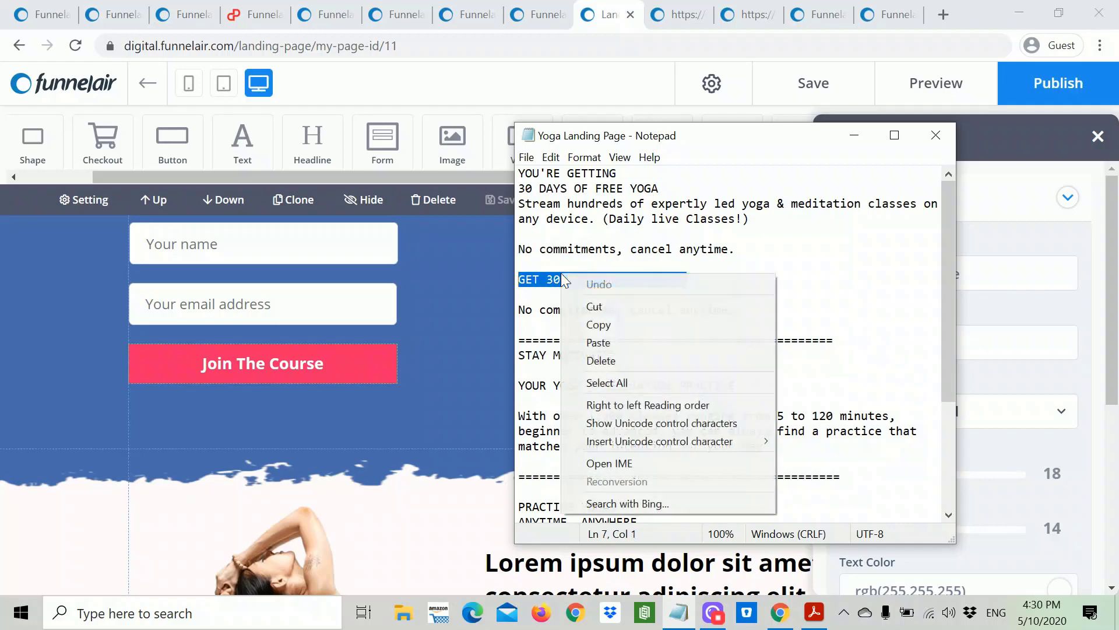
{"action": "left_click", "coordinate": [607, 326]}
Step: Replace the button label with 'GET 30 DAYS OF FREE YOGA' and close the button settings
{"action": "left_click", "coordinate": [990, 392]}
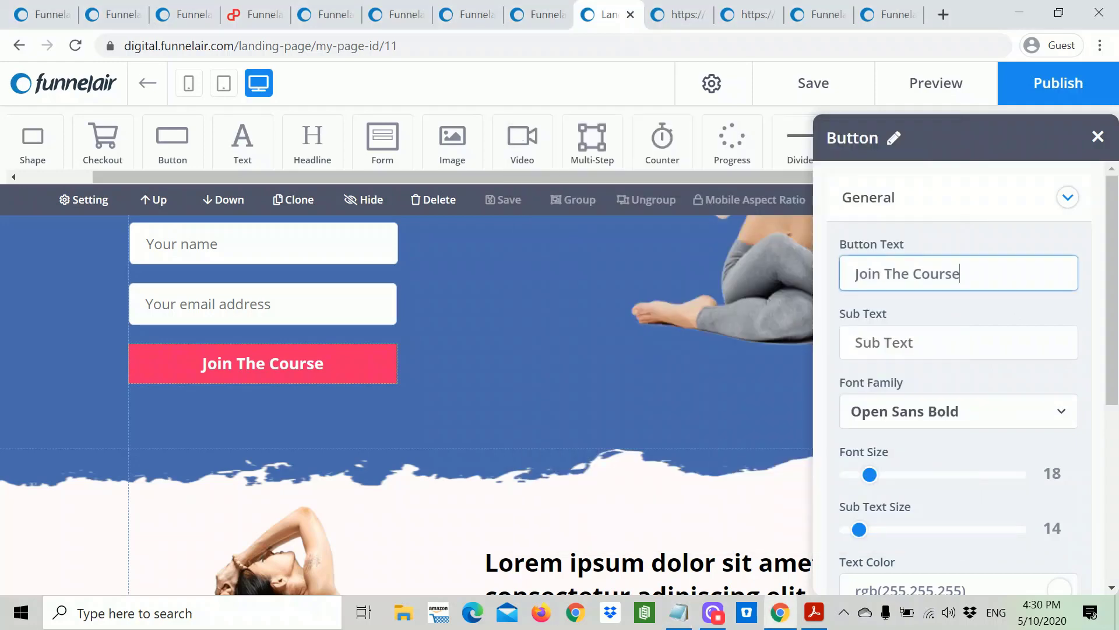
{"action": "left_click", "coordinate": [991, 273]}
{"action": "key", "text": "ctrl+a"}
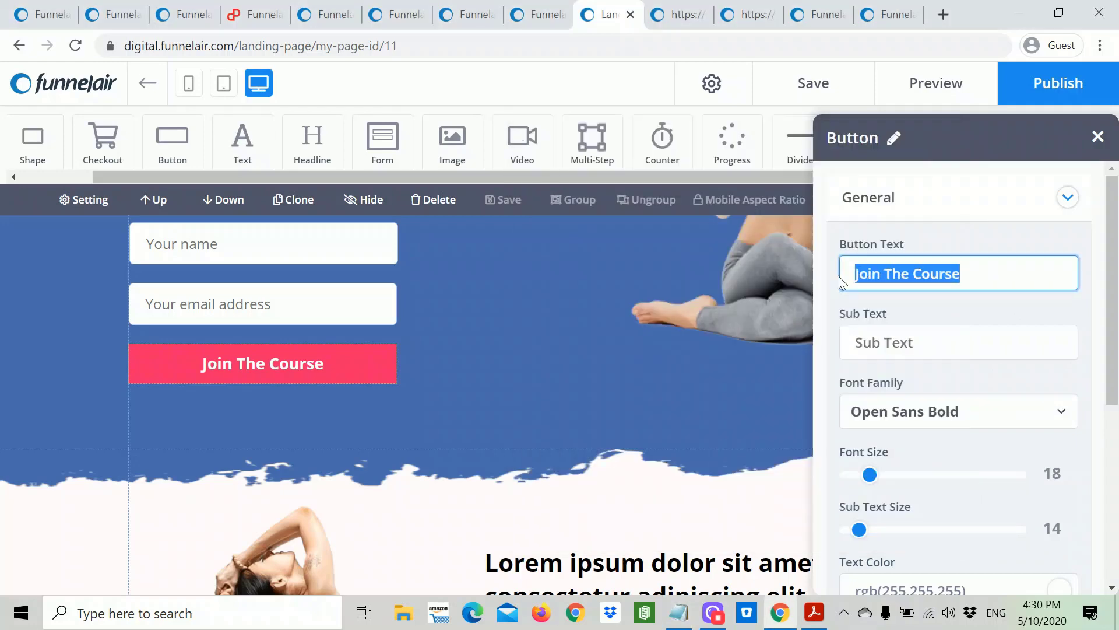
{"action": "key", "text": "ctrl+v"}
{"action": "left_click", "coordinate": [758, 336]}
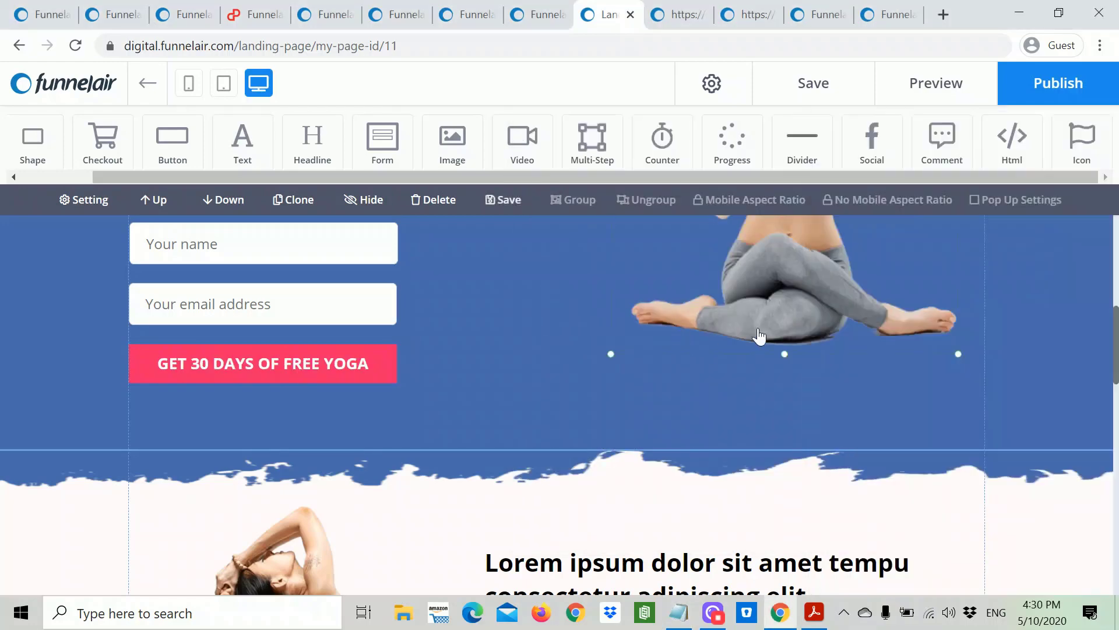
{"action": "left_click", "coordinate": [787, 399]}
{"action": "scroll", "coordinate": [569, 358], "scroll_direction": "up", "scroll_amount": 6}
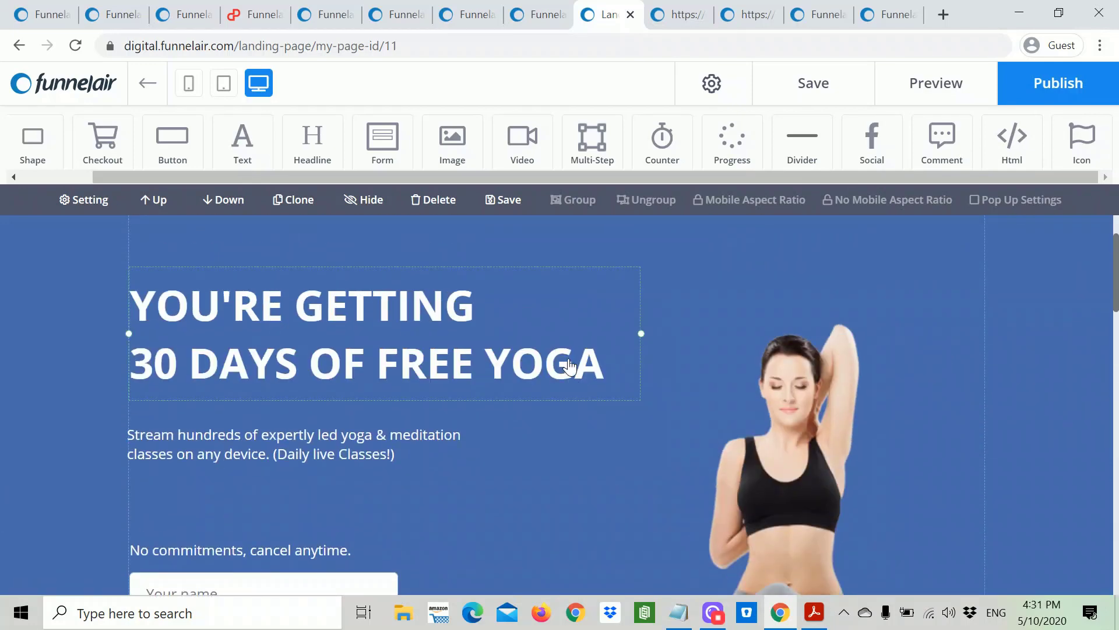
{"action": "scroll", "coordinate": [894, 442], "scroll_direction": "down", "scroll_amount": 4}
{"action": "scroll", "coordinate": [932, 452], "scroll_direction": "up", "scroll_amount": 3}
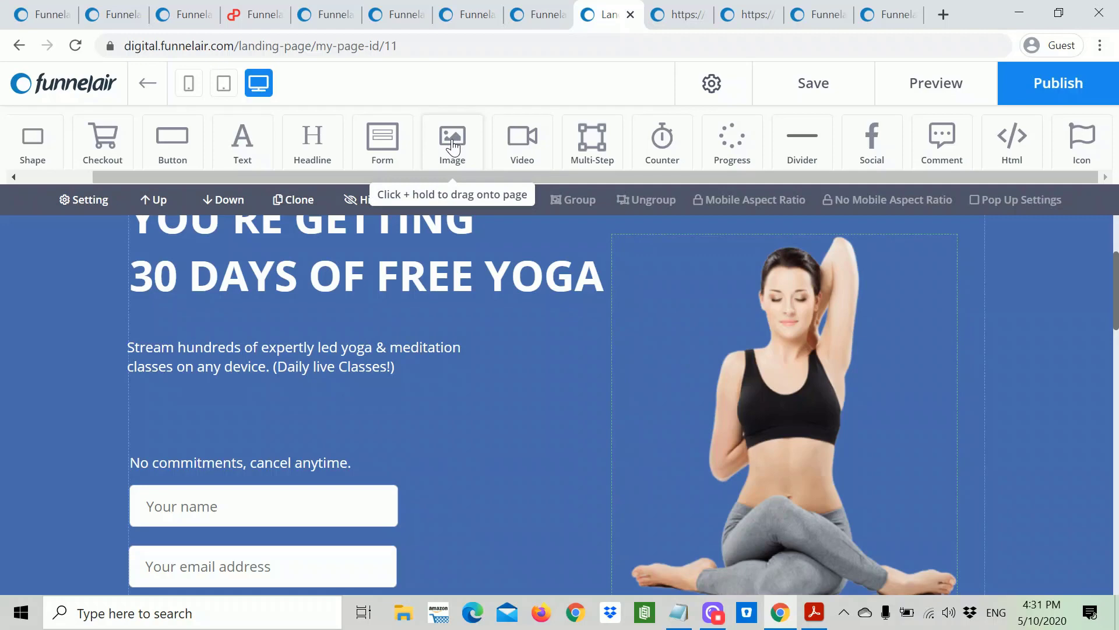
{"action": "left_click_drag", "start_coordinate": [454, 145], "coordinate": [524, 414]}
{"action": "double_click", "coordinate": [524, 411]}
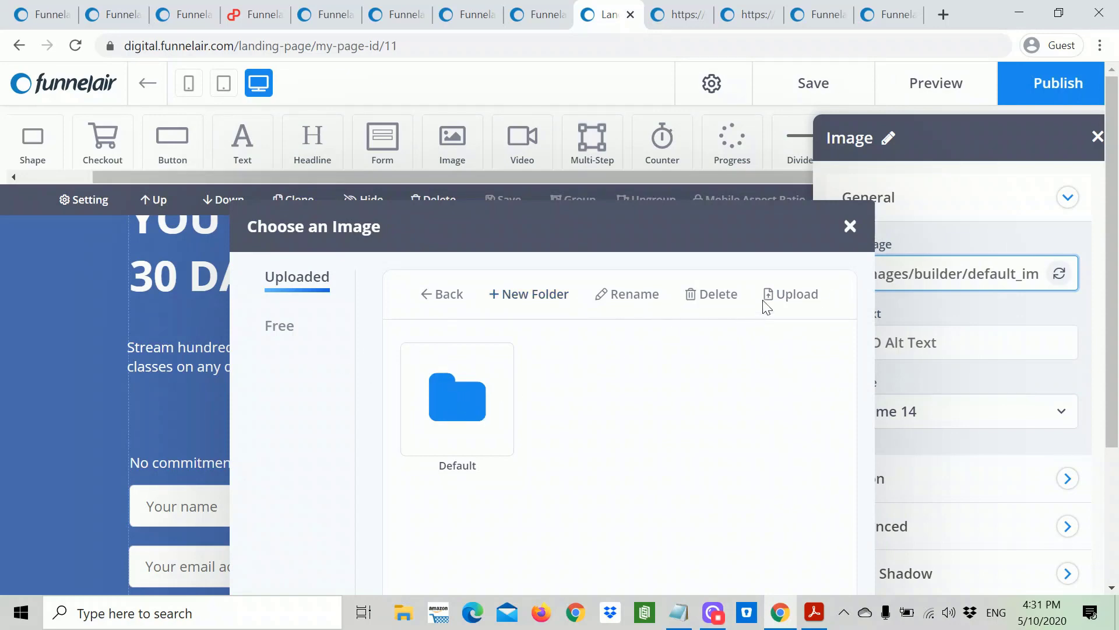
{"action": "left_click", "coordinate": [851, 230]}
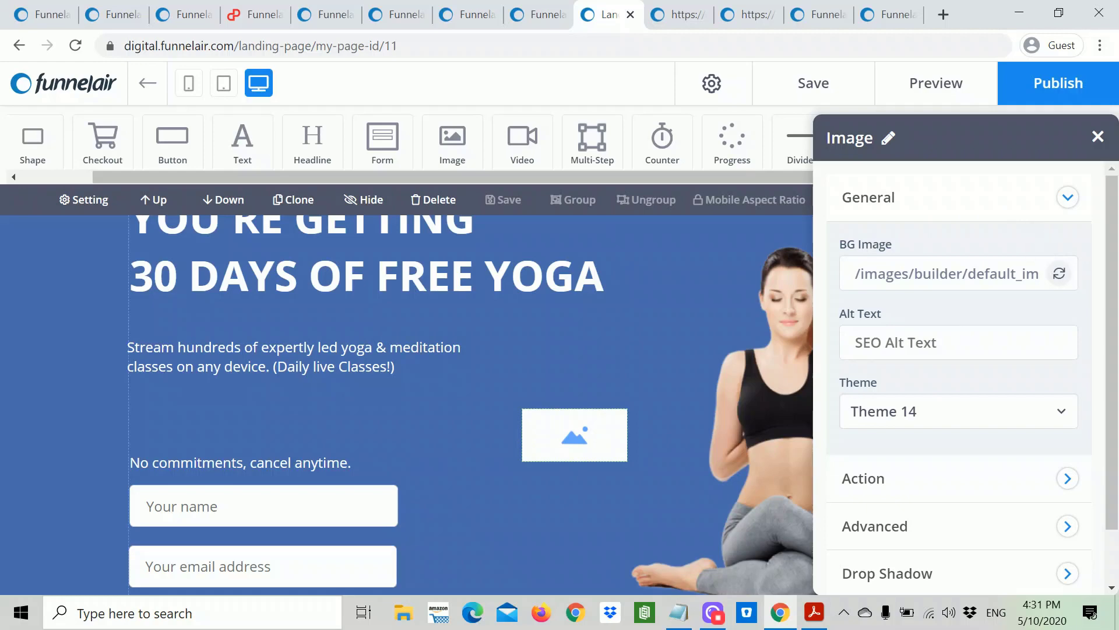
{"action": "left_click", "coordinate": [856, 342]}
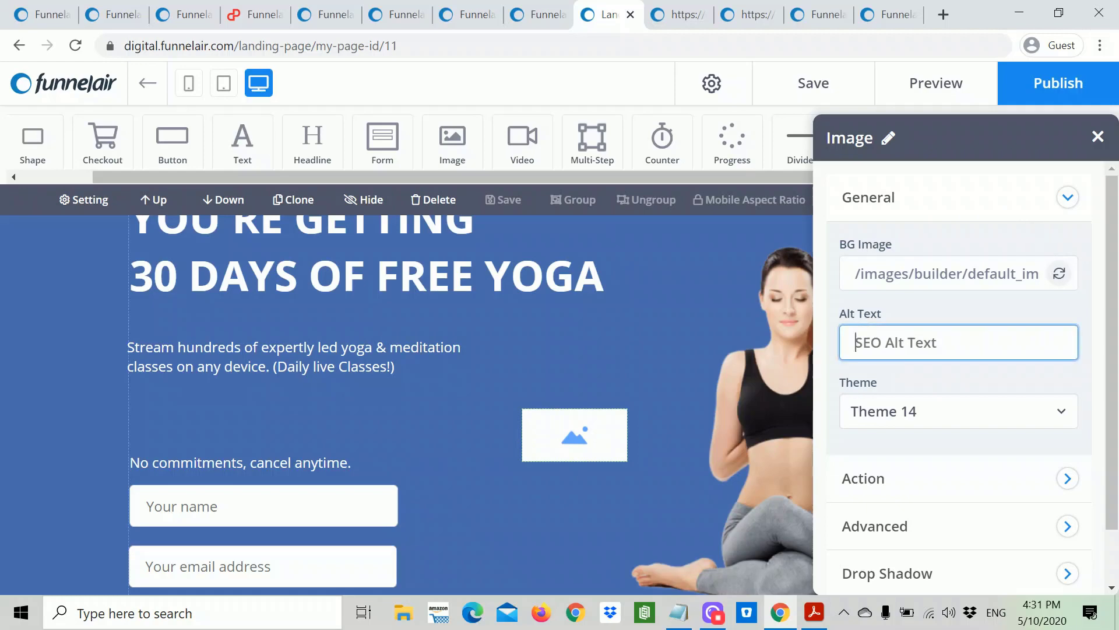
{"action": "type", "text": "Y"}
{"action": "type", "text": "oag "}
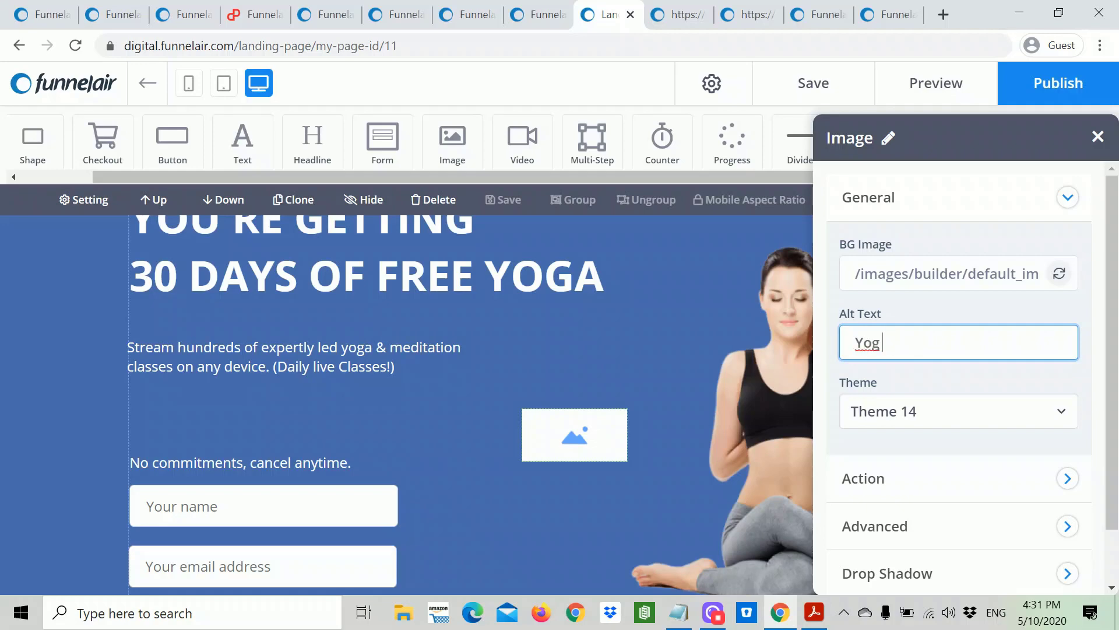
{"action": "type", "text": "Lady"}
{"action": "type", "text": "a"}
{"action": "left_click", "coordinate": [574, 437]}
{"action": "left_click", "coordinate": [575, 442]}
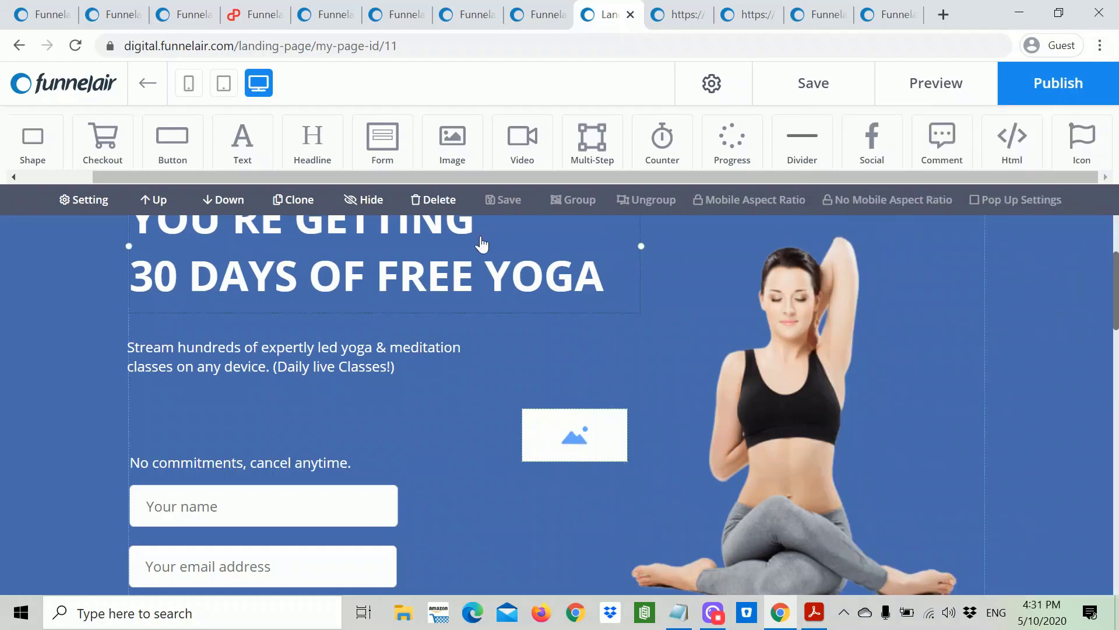
{"action": "left_click", "coordinate": [434, 200]}
{"action": "left_click", "coordinate": [645, 145]}
{"action": "left_click", "coordinate": [645, 395]}
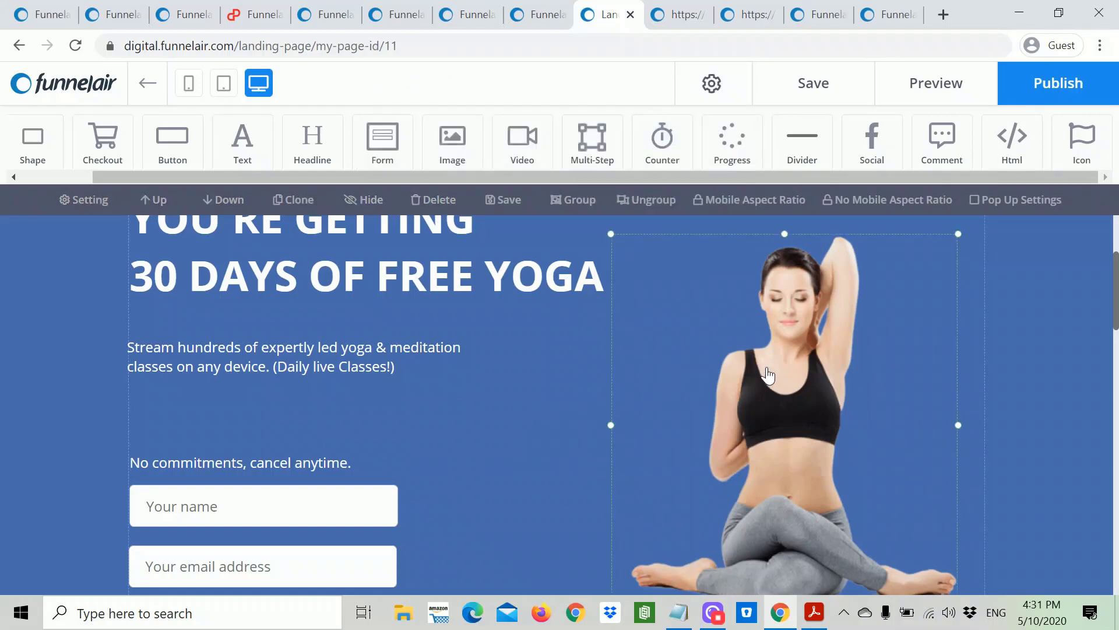
Step: Nudge the yoga woman image higher and shorten the blue hero section's height
{"action": "scroll", "coordinate": [809, 404], "scroll_direction": "up", "scroll_amount": 1}
{"action": "scroll", "coordinate": [809, 404], "scroll_direction": "up", "scroll_amount": 2}
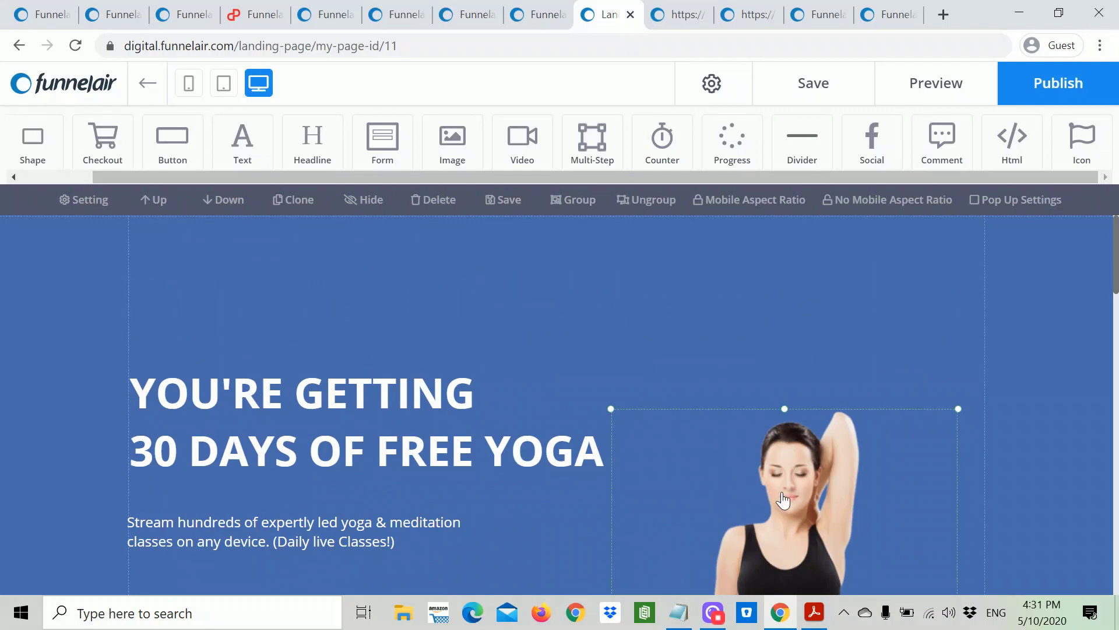
{"action": "left_click_drag", "start_coordinate": [785, 497], "coordinate": [789, 468]}
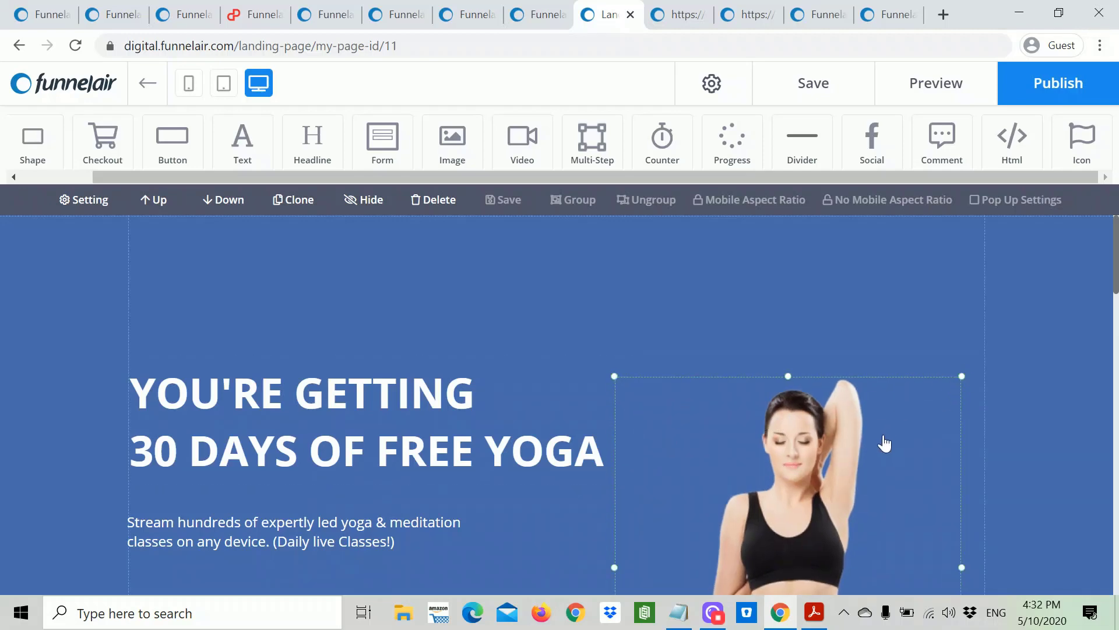
{"action": "scroll", "coordinate": [884, 444], "scroll_direction": "down", "scroll_amount": 6}
{"action": "scroll", "coordinate": [885, 444], "scroll_direction": "down", "scroll_amount": 6}
{"action": "scroll", "coordinate": [886, 443], "scroll_direction": "up", "scroll_amount": 3}
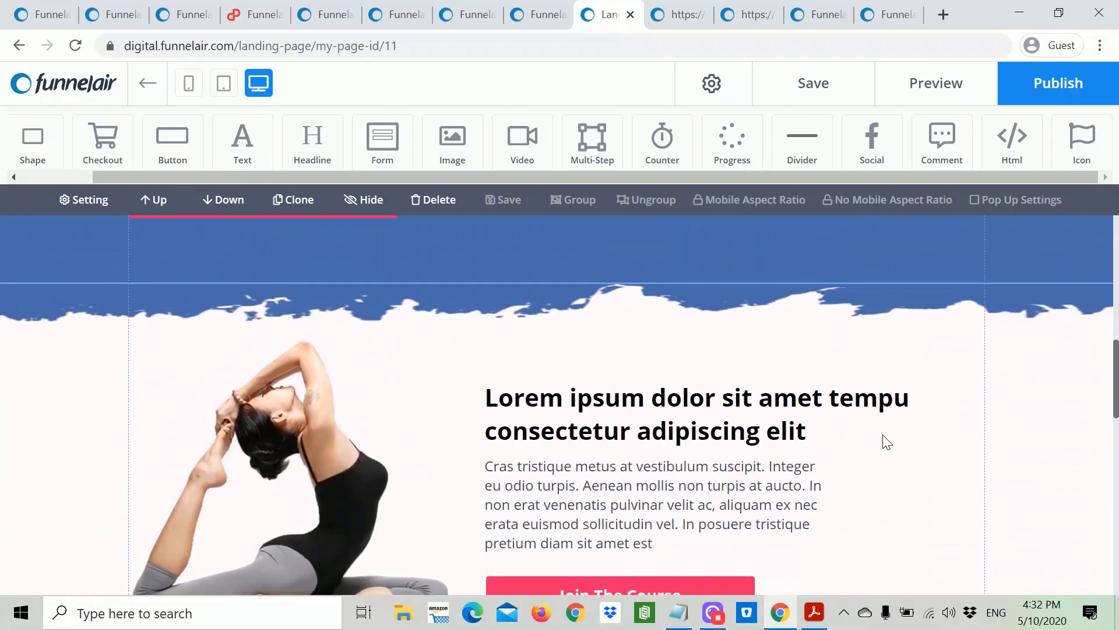
{"action": "scroll", "coordinate": [886, 441], "scroll_direction": "down", "scroll_amount": 3}
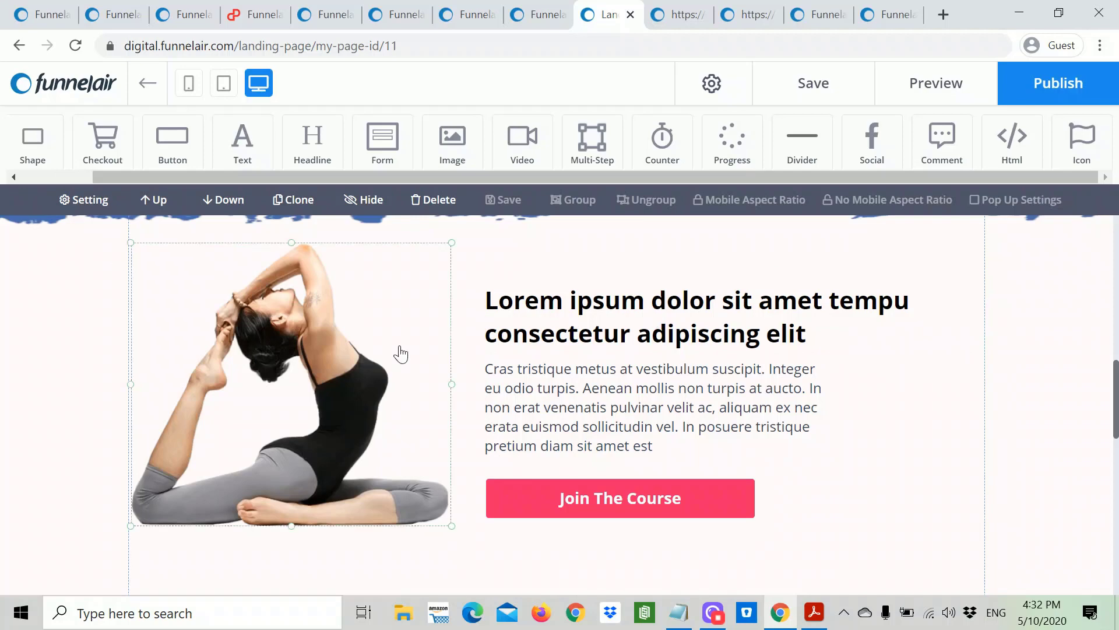
{"action": "scroll", "coordinate": [217, 349], "scroll_direction": "up", "scroll_amount": 3}
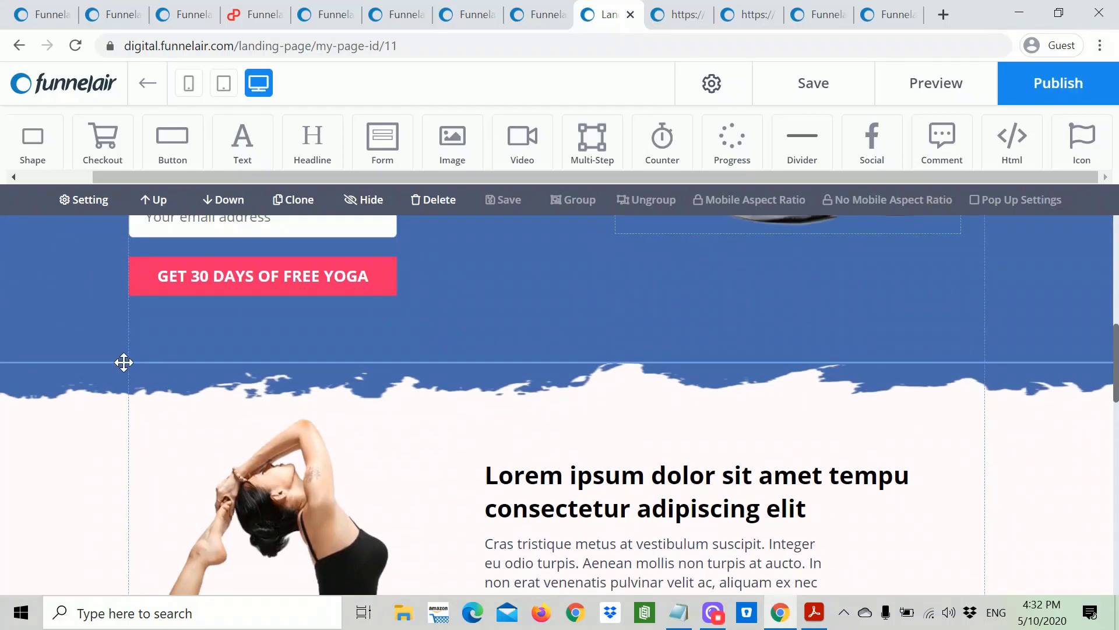
{"action": "left_click_drag", "start_coordinate": [123, 363], "coordinate": [125, 345]}
{"action": "scroll", "coordinate": [805, 487], "scroll_direction": "down", "scroll_amount": 3}
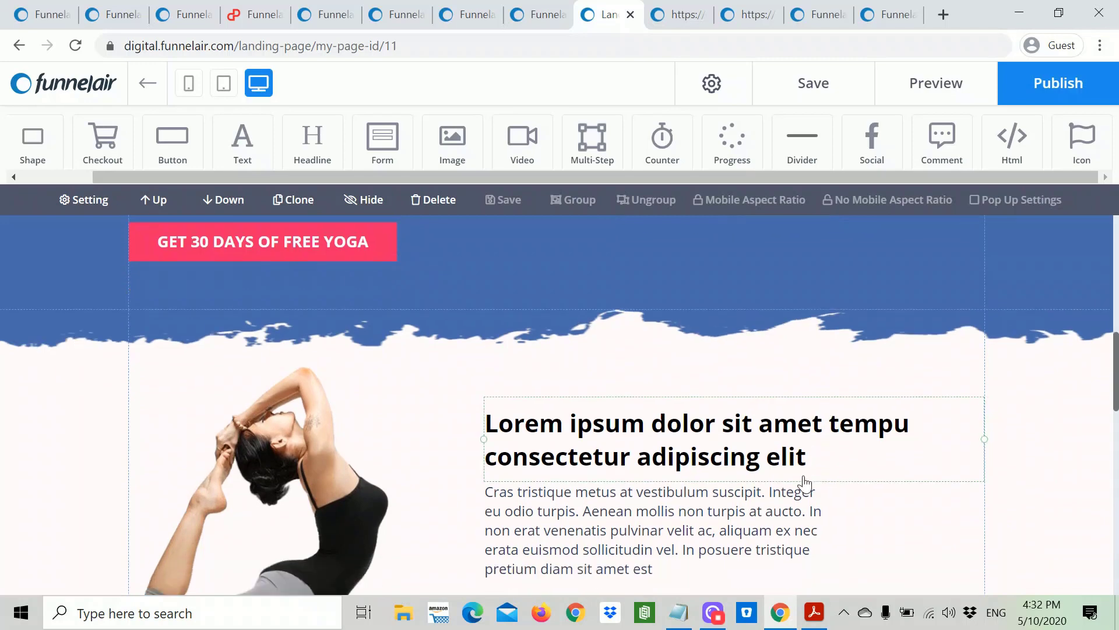
Step: Check the second section's image, headline, paragraph and button, then enter the Lorem ipsum headline's text
{"action": "left_click", "coordinate": [388, 395]}
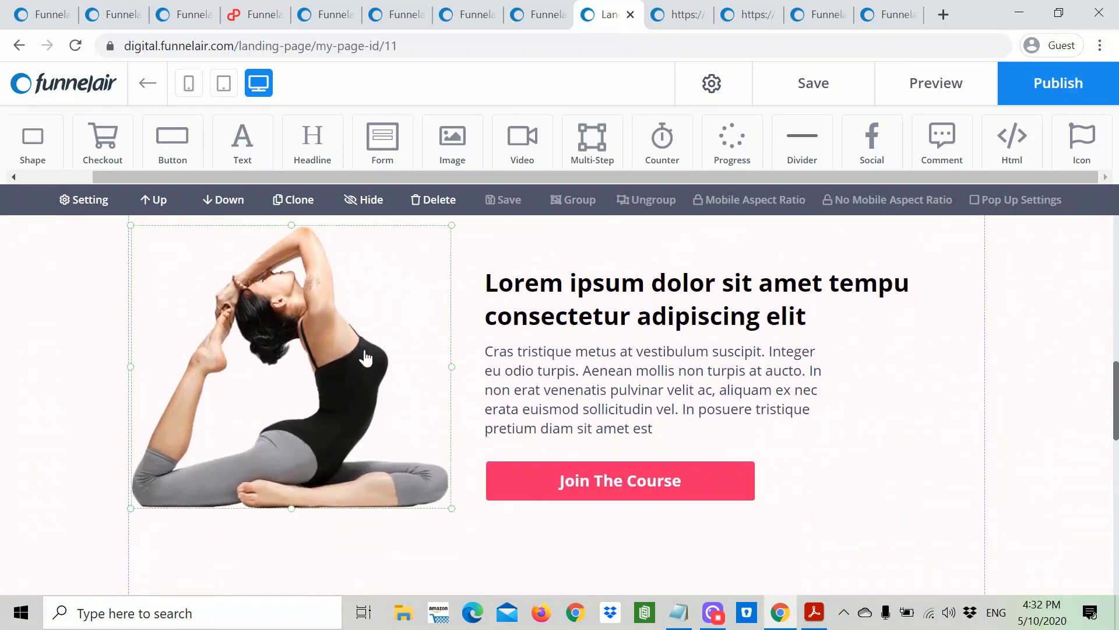
{"action": "left_click", "coordinate": [724, 315]}
{"action": "left_click", "coordinate": [699, 382]}
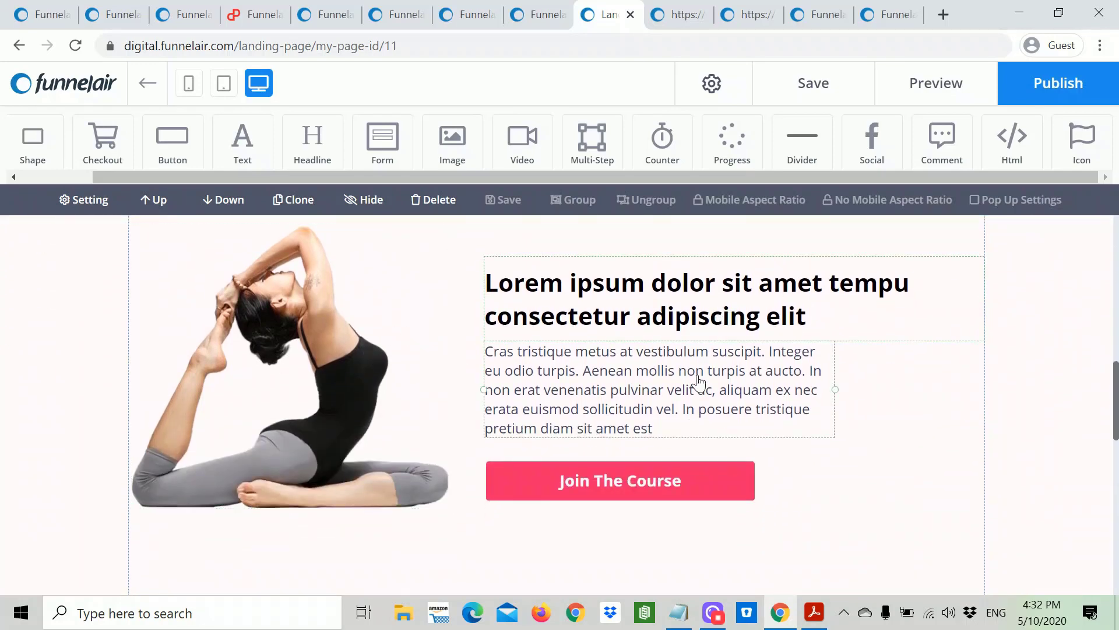
{"action": "left_click", "coordinate": [690, 480]}
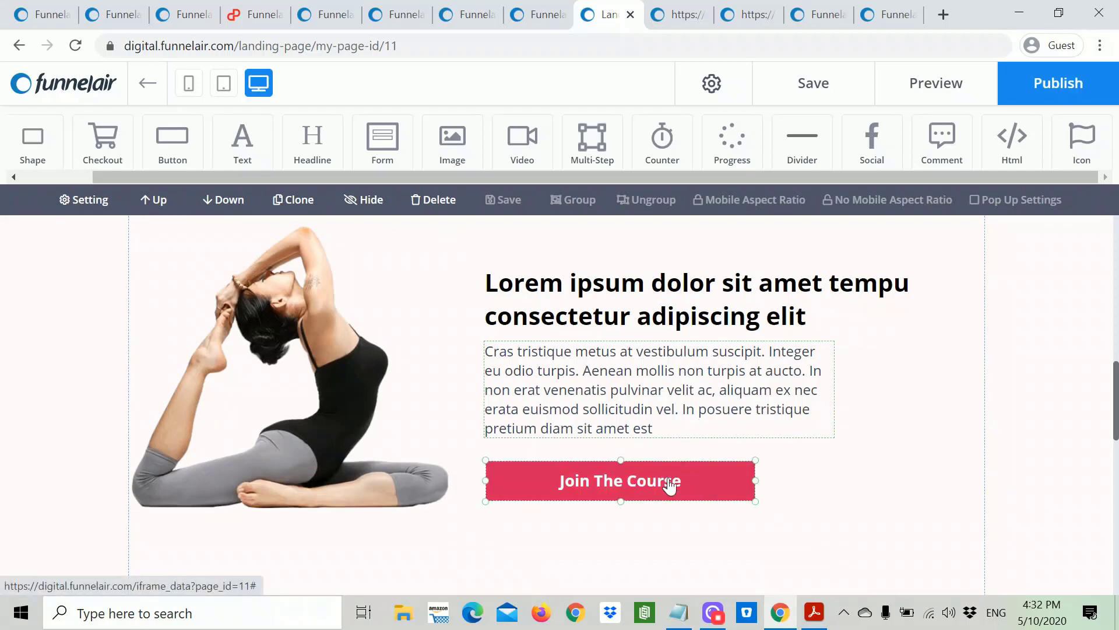
{"action": "left_click", "coordinate": [707, 289]}
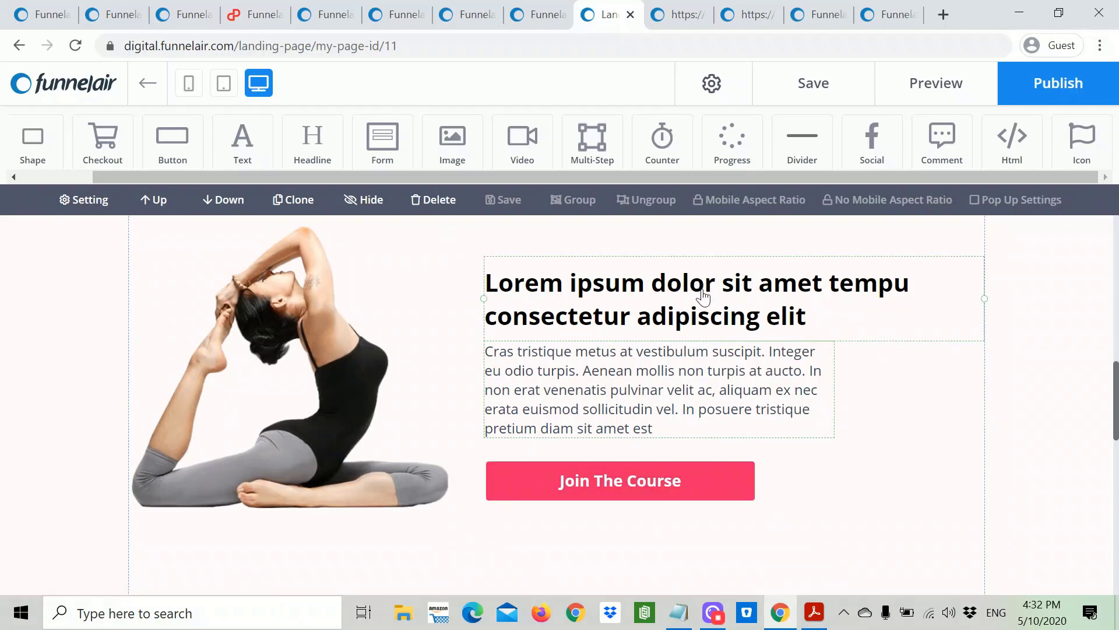
{"action": "left_click", "coordinate": [703, 297]}
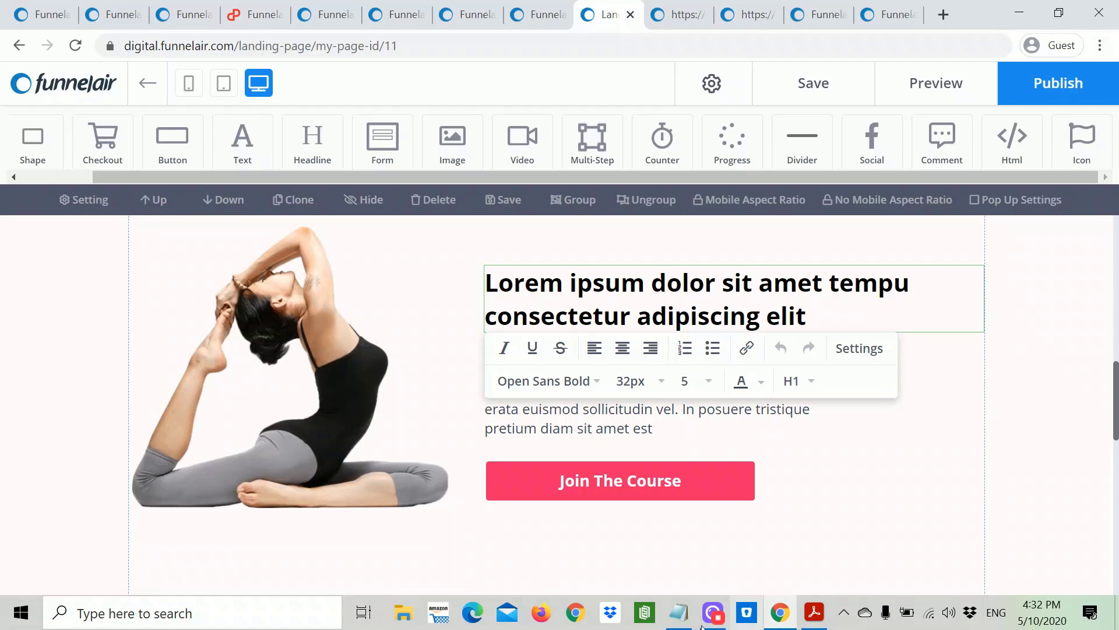
Step: Paste 'STAY MOTIVATED / YOUR YOGA & MEDITATION PRACTICE' from the notes over the placeholder headline
{"action": "left_click", "coordinate": [683, 617]}
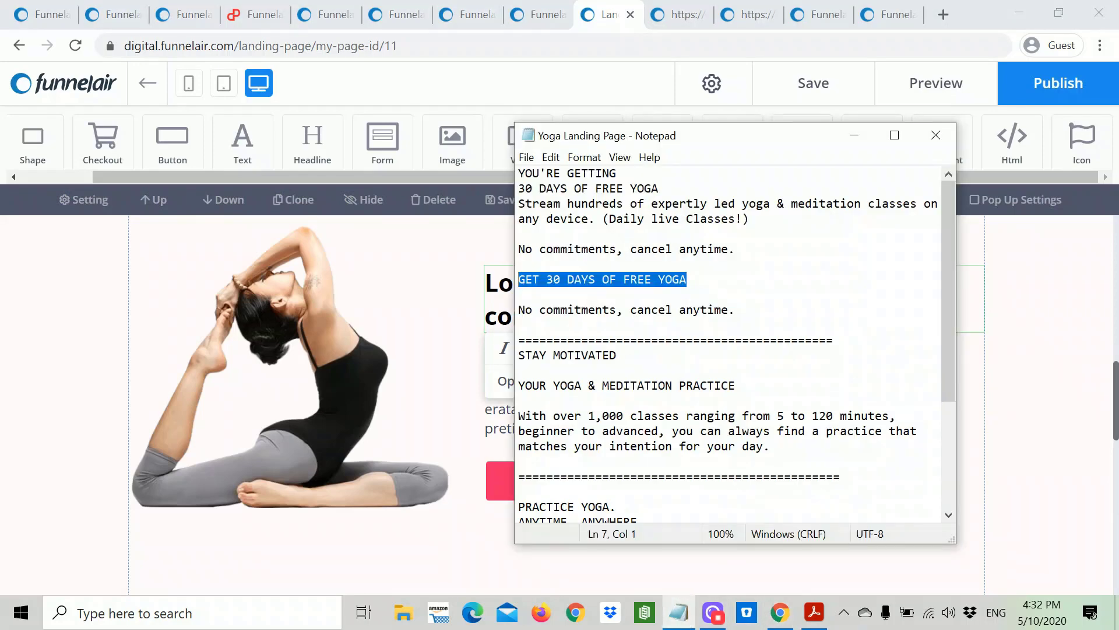
{"action": "left_click_drag", "start_coordinate": [735, 385], "coordinate": [518, 355]}
{"action": "key", "text": "ctrl+c"}
{"action": "right_click", "coordinate": [520, 353]}
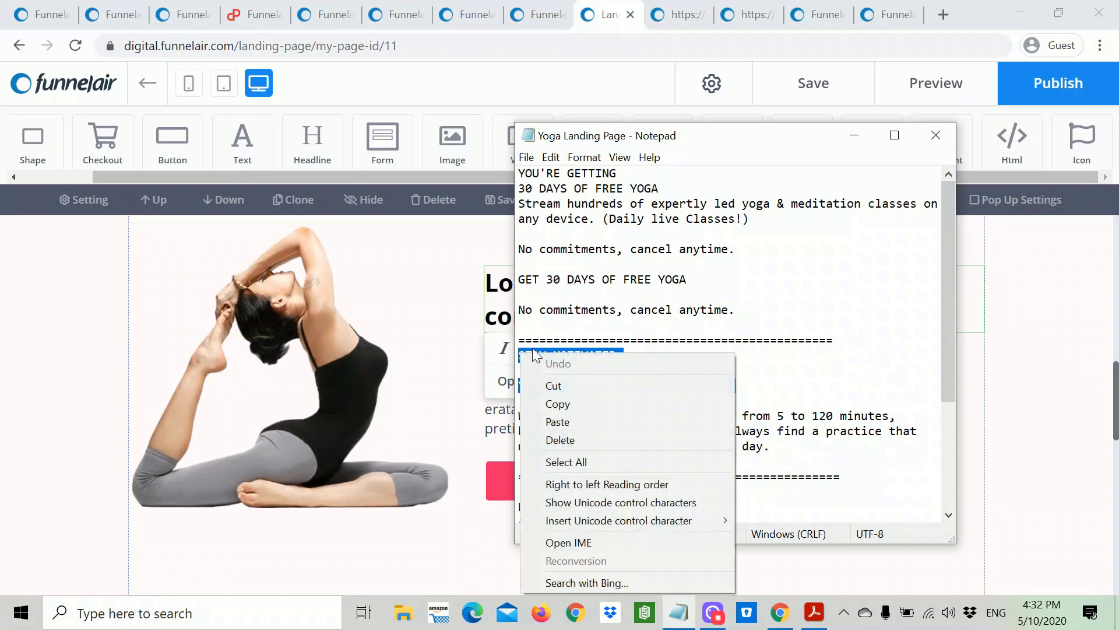
{"action": "left_click", "coordinate": [996, 367]}
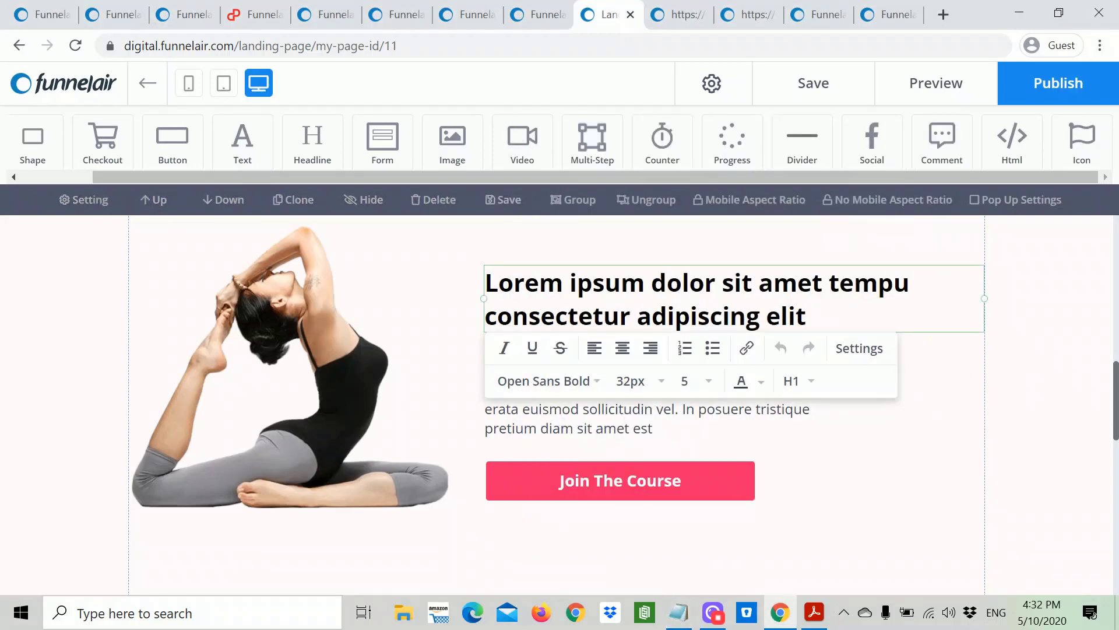
{"action": "left_click_drag", "start_coordinate": [808, 315], "coordinate": [485, 282]}
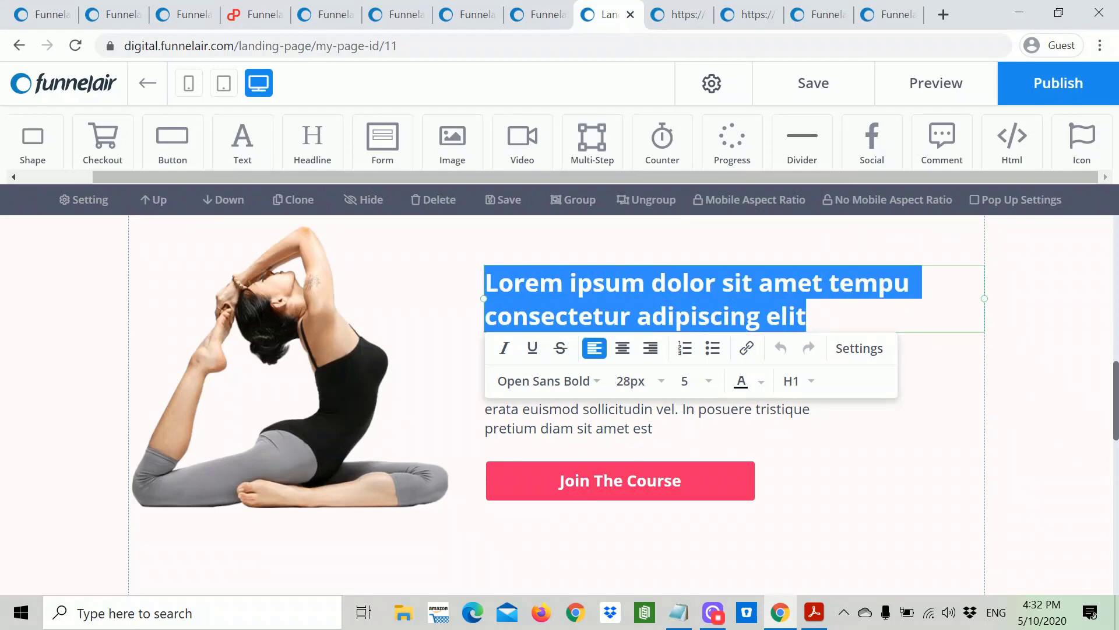
{"action": "key", "text": "ctrl+v"}
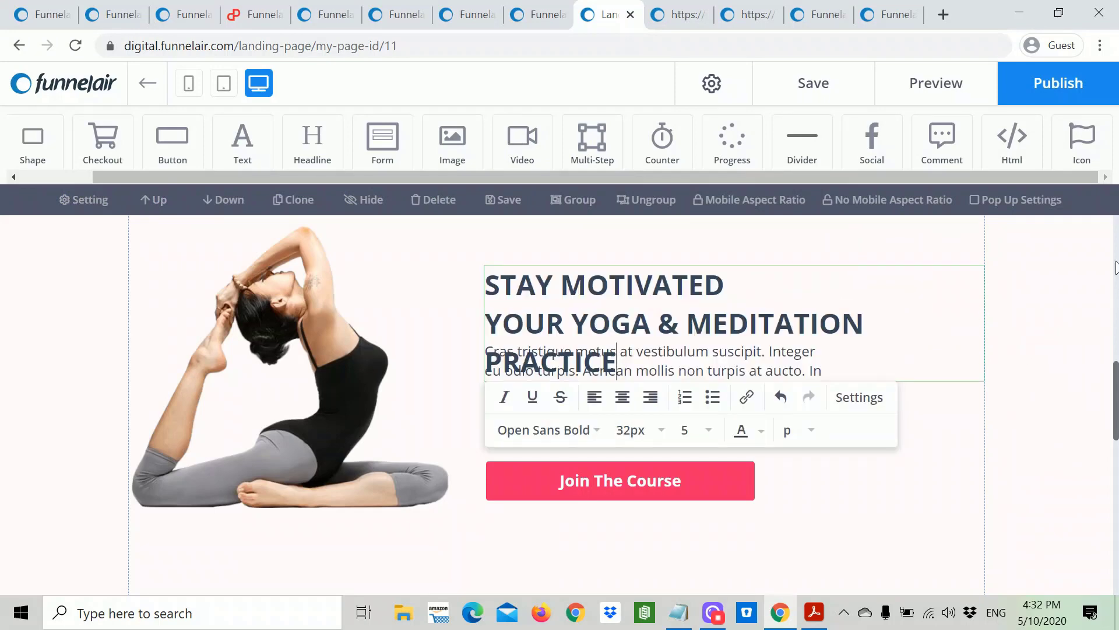
Step: Make the headline an H2 and move the paragraph and button down below it
{"action": "left_click", "coordinate": [814, 438]}
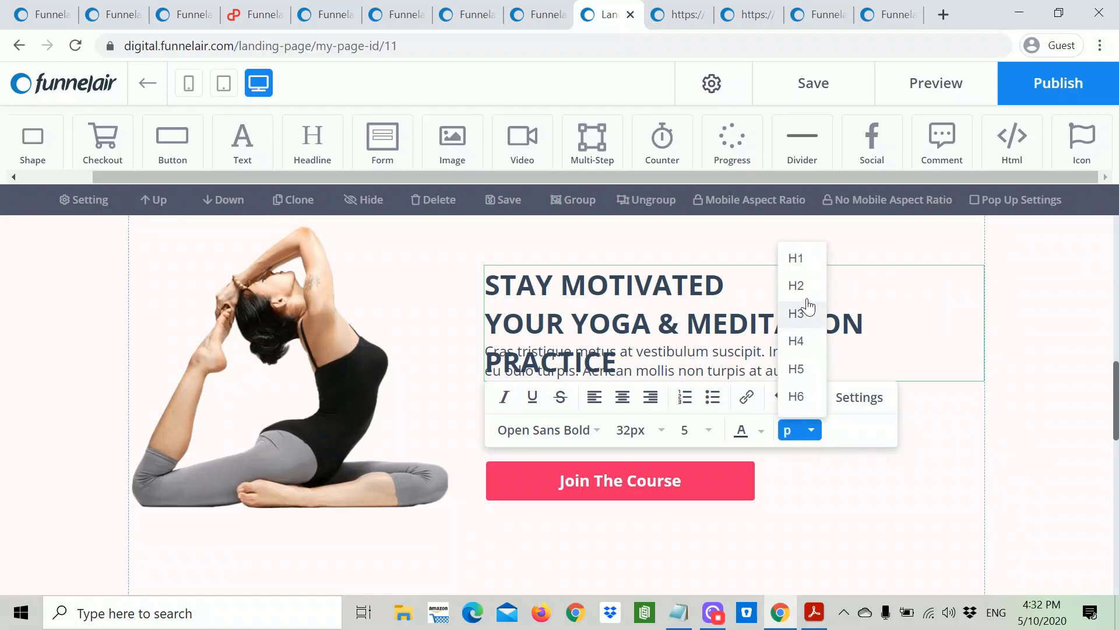
{"action": "left_click", "coordinate": [806, 293]}
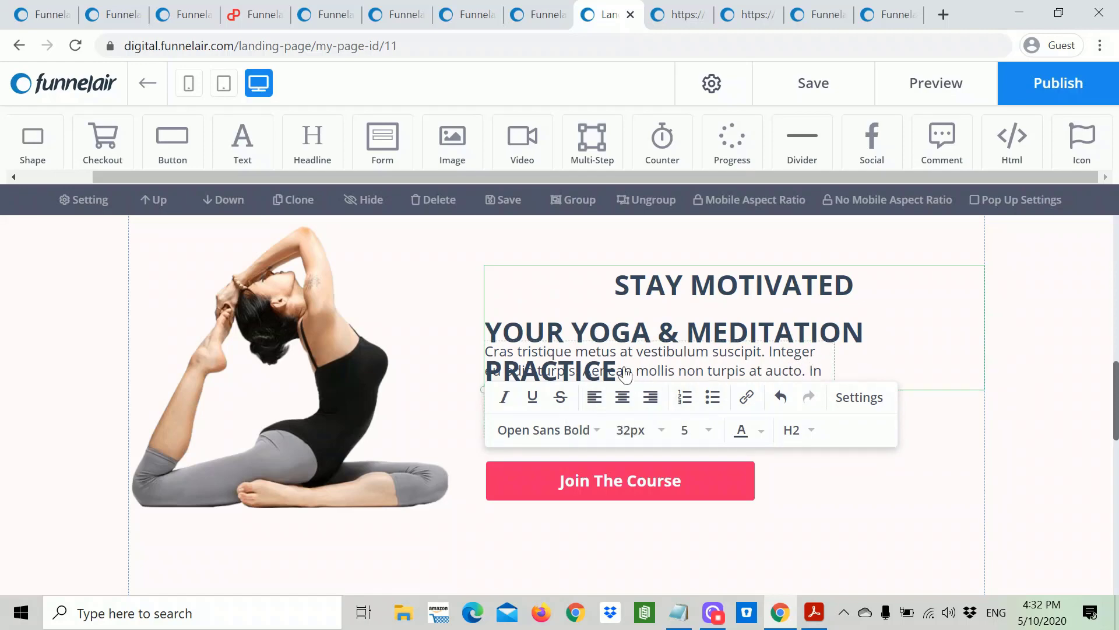
{"action": "left_click_drag", "start_coordinate": [621, 371], "coordinate": [624, 383]}
{"action": "left_click", "coordinate": [948, 470]}
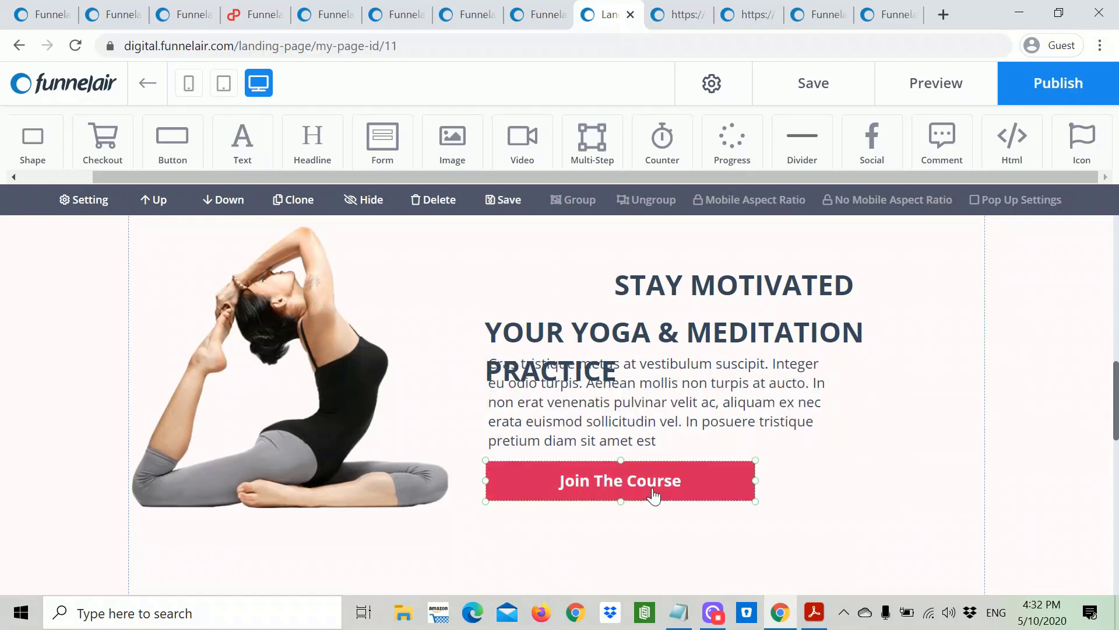
{"action": "left_click_drag", "start_coordinate": [651, 498], "coordinate": [647, 563]}
{"action": "left_click_drag", "start_coordinate": [620, 443], "coordinate": [622, 498]}
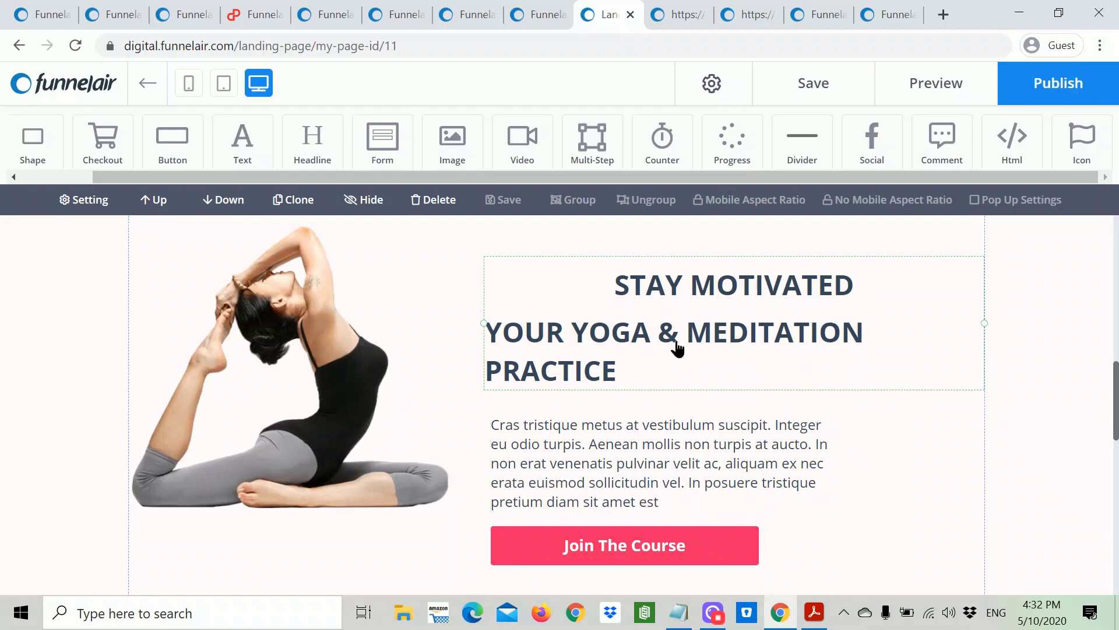
Step: Left-align the headline at 28px, then move the paragraph and button up beneath it
{"action": "left_click", "coordinate": [676, 346]}
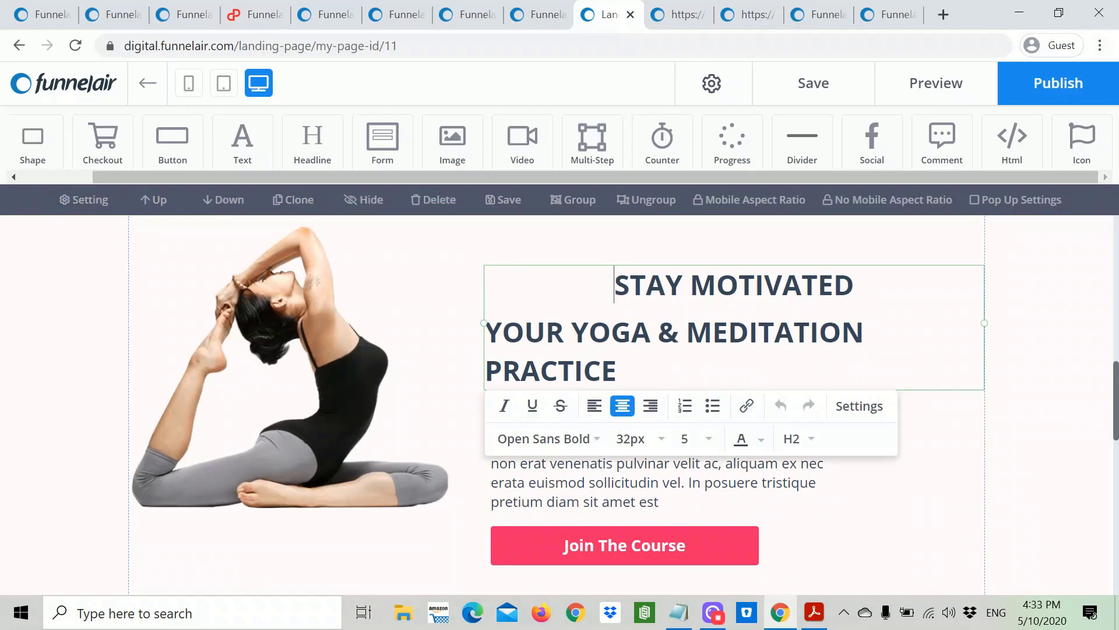
{"action": "left_click_drag", "start_coordinate": [616, 373], "coordinate": [615, 284]}
{"action": "left_click", "coordinate": [594, 405]}
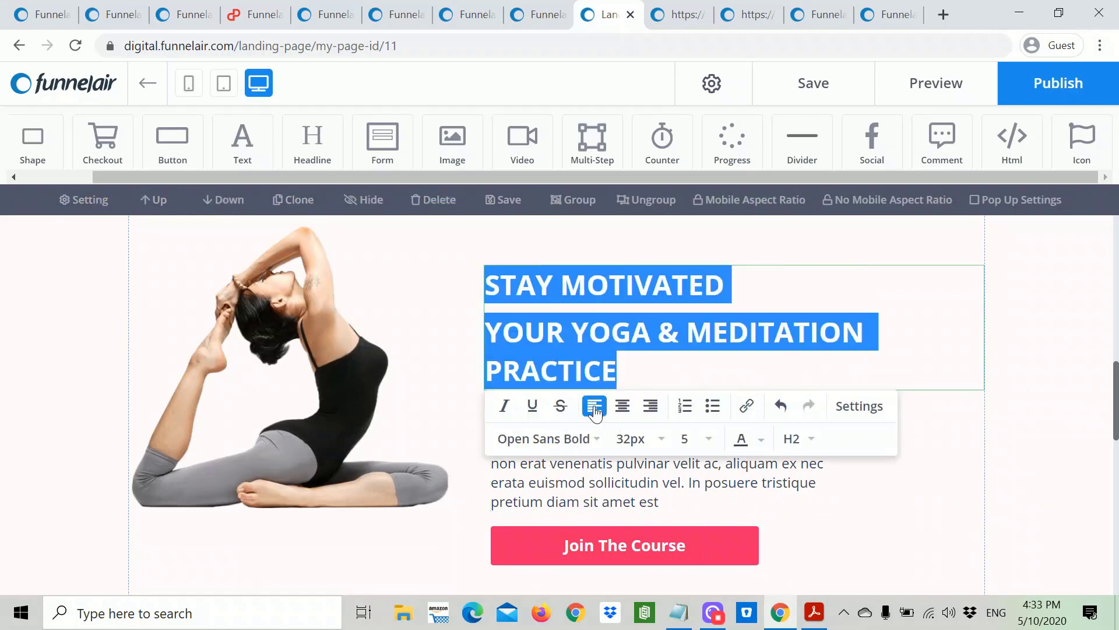
{"action": "left_click", "coordinate": [870, 332]}
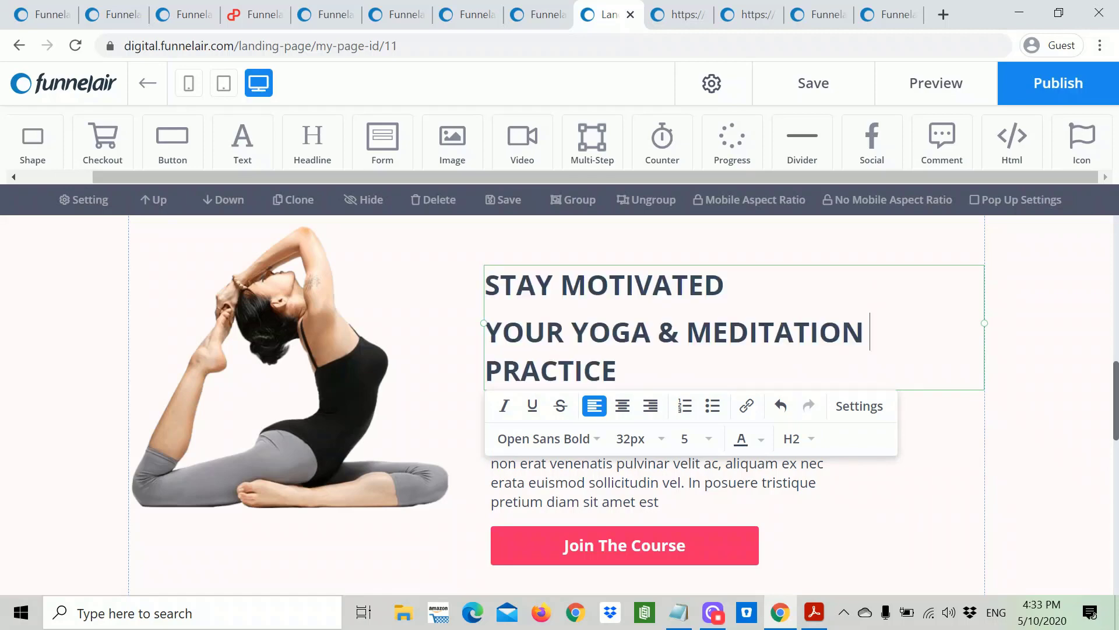
{"action": "left_click_drag", "start_coordinate": [616, 373], "coordinate": [485, 284]}
{"action": "left_click", "coordinate": [658, 443]}
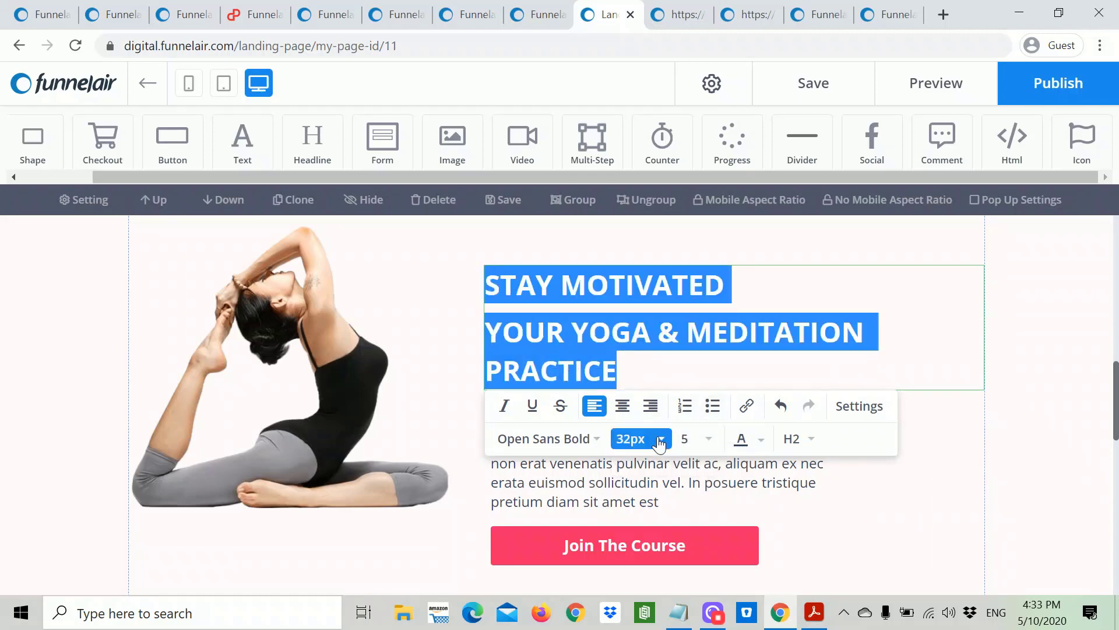
{"action": "left_click", "coordinate": [638, 360]}
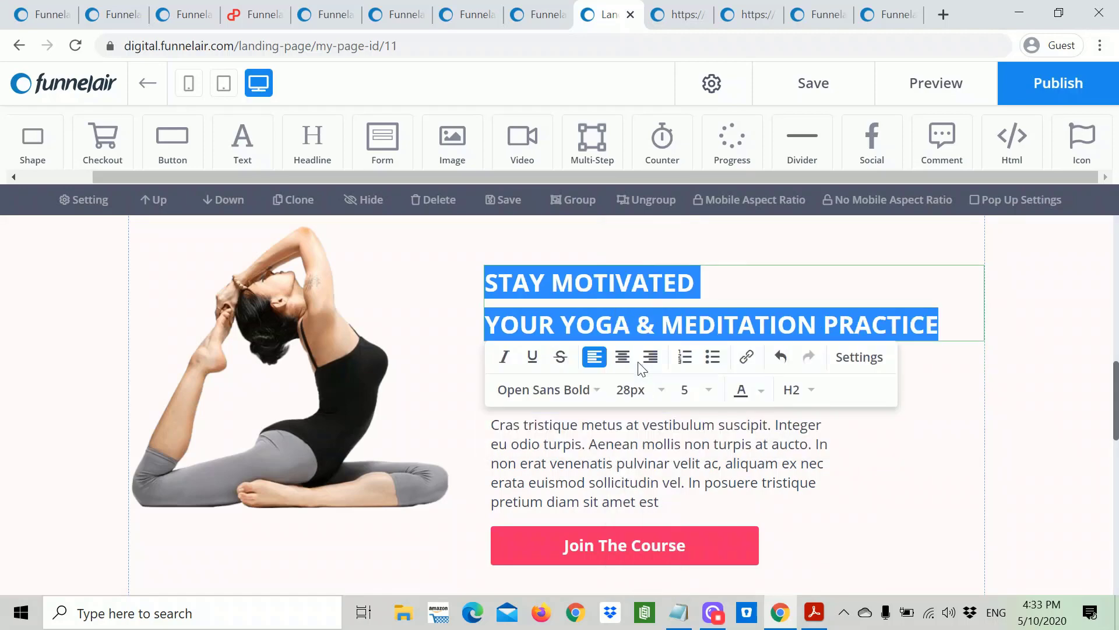
{"action": "left_click", "coordinate": [962, 430]}
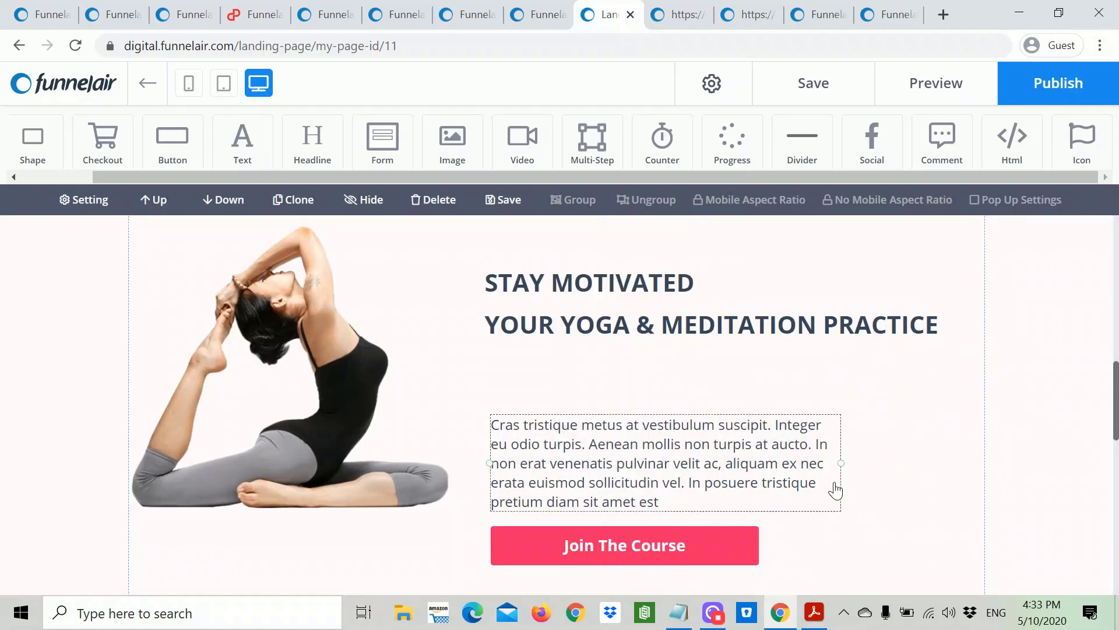
{"action": "left_click_drag", "start_coordinate": [682, 464], "coordinate": [678, 424]}
{"action": "left_click_drag", "start_coordinate": [655, 543], "coordinate": [653, 520]}
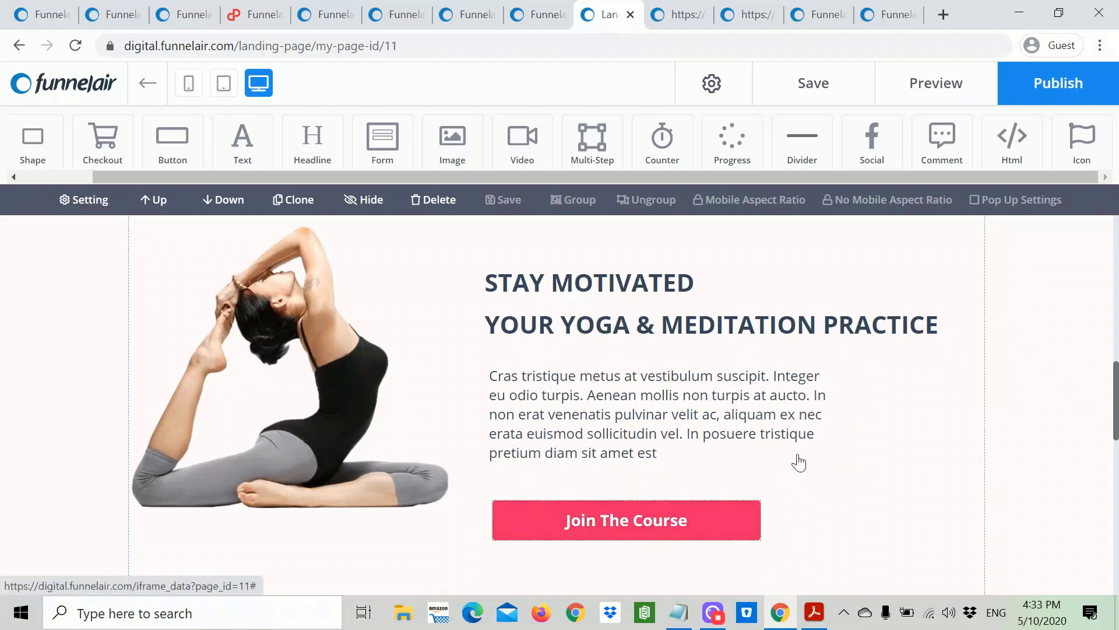
Step: Replace the placeholder body text with the 'With over 1,000 classes…' paragraph from the notes
{"action": "left_click", "coordinate": [770, 416]}
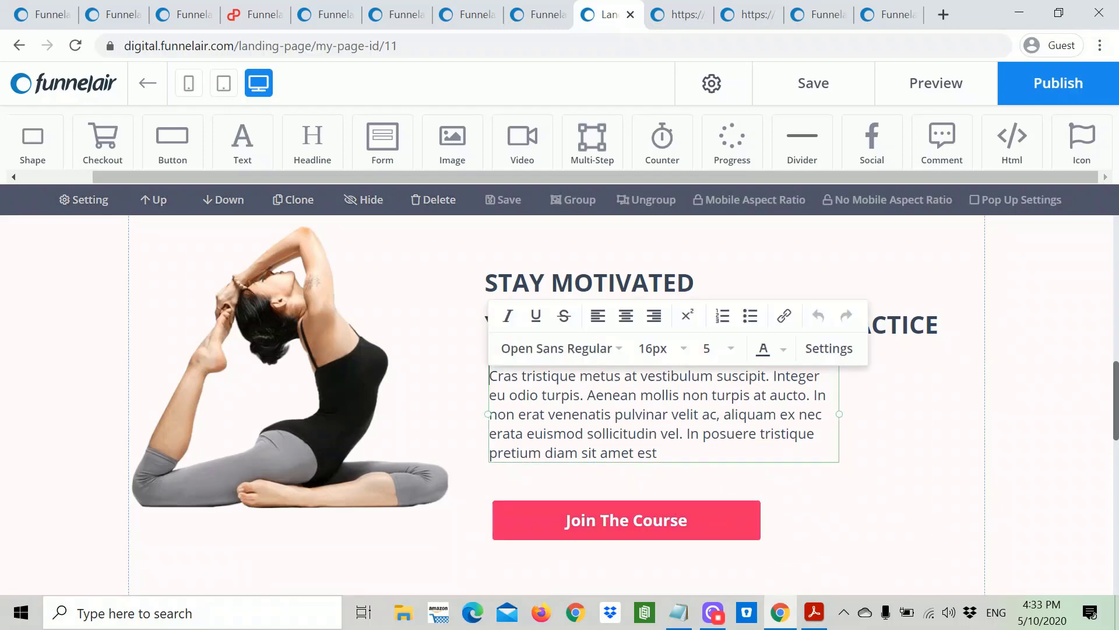
{"action": "left_click", "coordinate": [681, 619]}
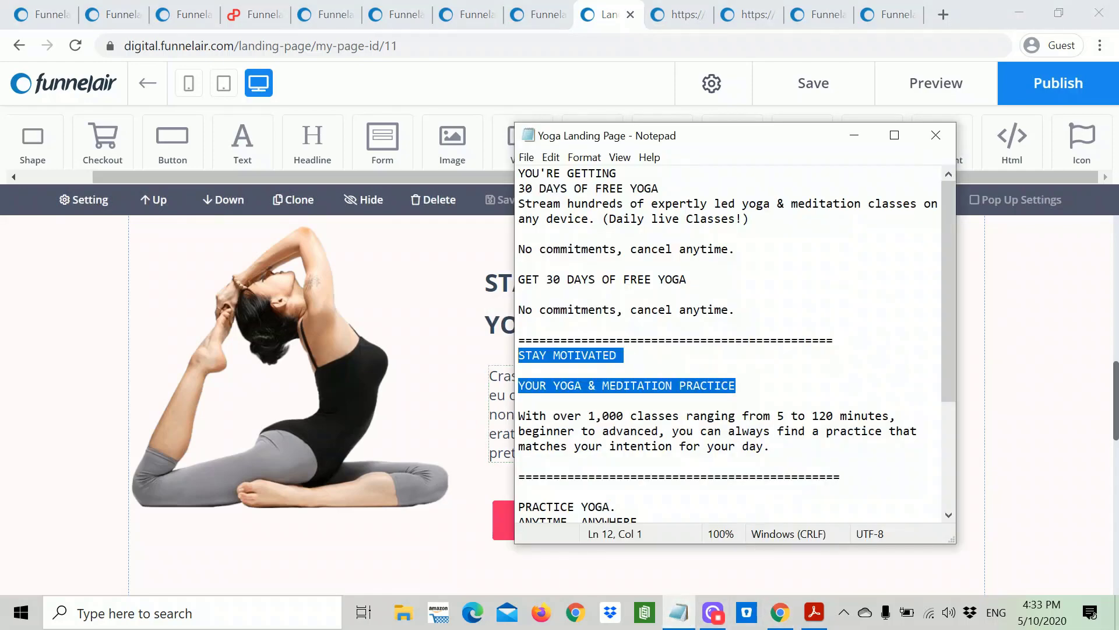
{"action": "left_click_drag", "start_coordinate": [778, 461], "coordinate": [525, 415]}
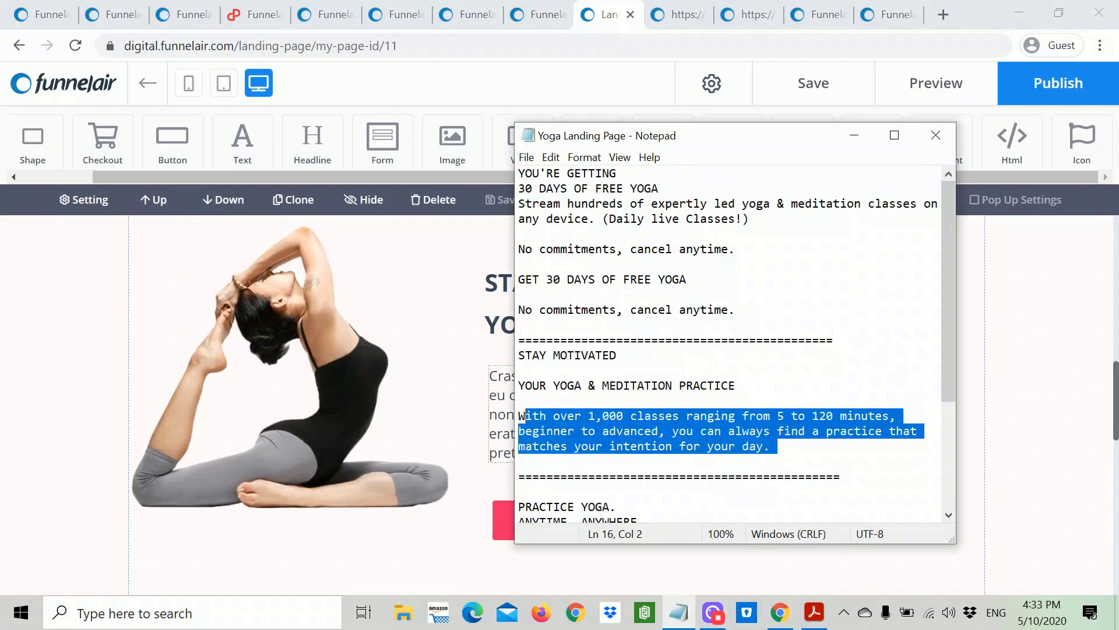
{"action": "right_click", "coordinate": [550, 414]}
{"action": "left_click", "coordinate": [586, 225]}
{"action": "left_click", "coordinate": [470, 306]}
{"action": "left_click", "coordinate": [576, 393]}
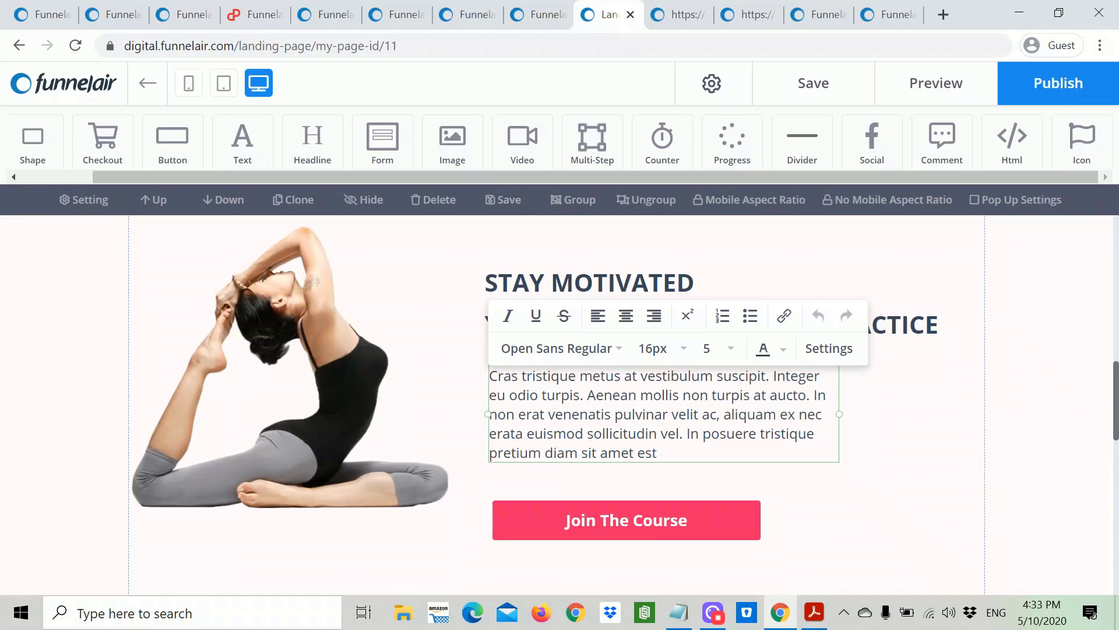
{"action": "key", "text": "ctrl+a"}
{"action": "type", "text": "With over 1,000 classes ranging from 5 to 120 minutes, beginner to advanced, you can always find a practice that matches your intention for your day."}
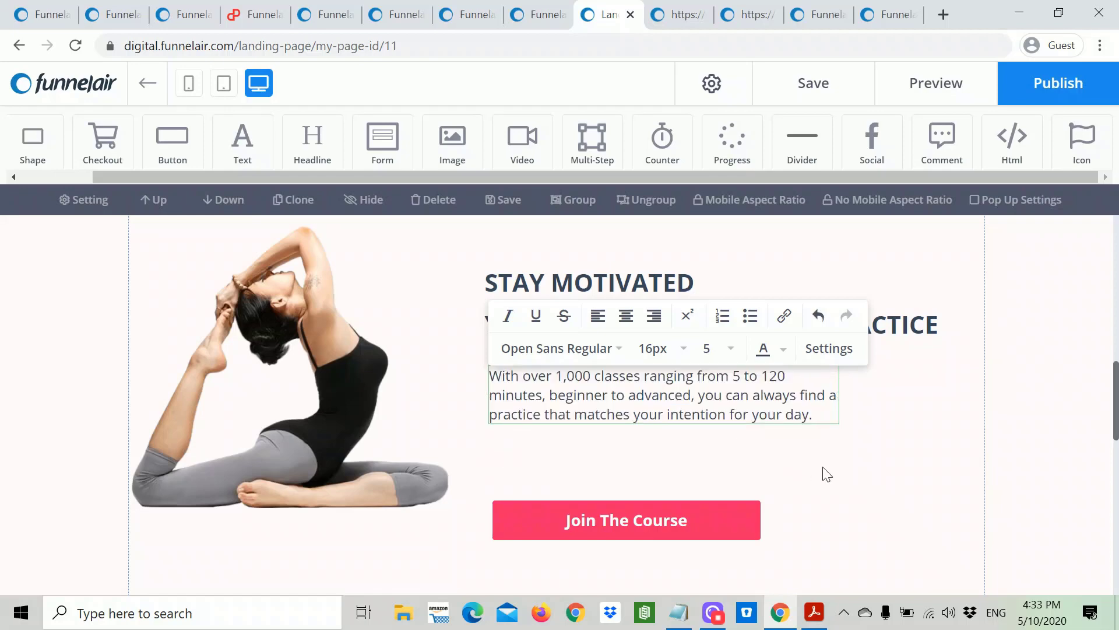
{"action": "left_click", "coordinate": [823, 467]}
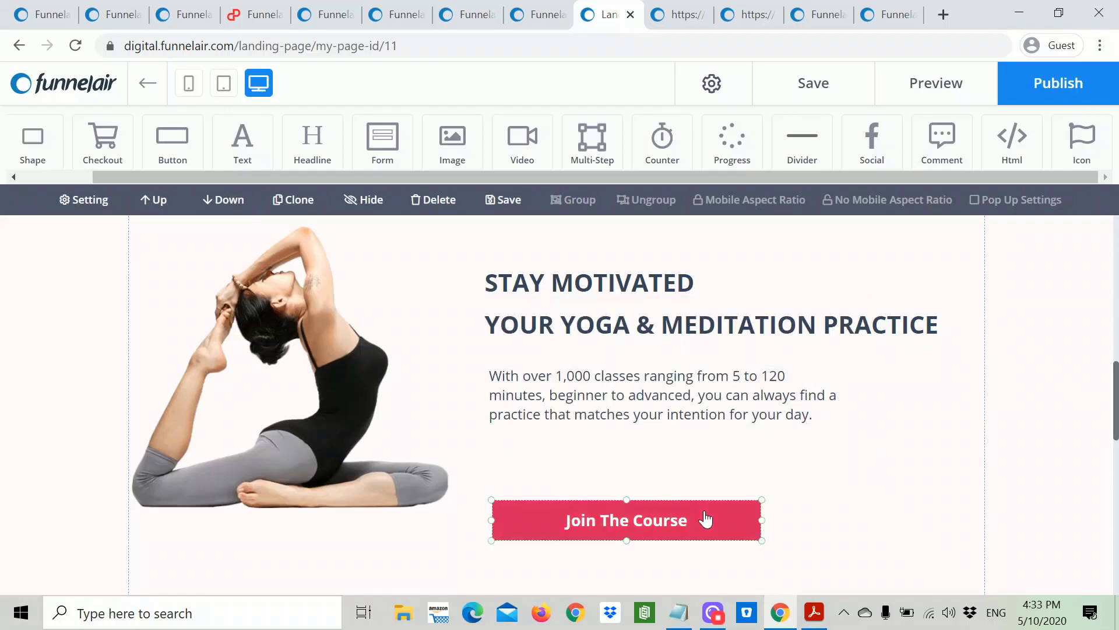
Step: Move the Join The Course button up under the paragraph and nudge the headline into alignment
{"action": "left_click", "coordinate": [684, 526]}
{"action": "left_click_drag", "start_coordinate": [683, 526], "coordinate": [679, 497]}
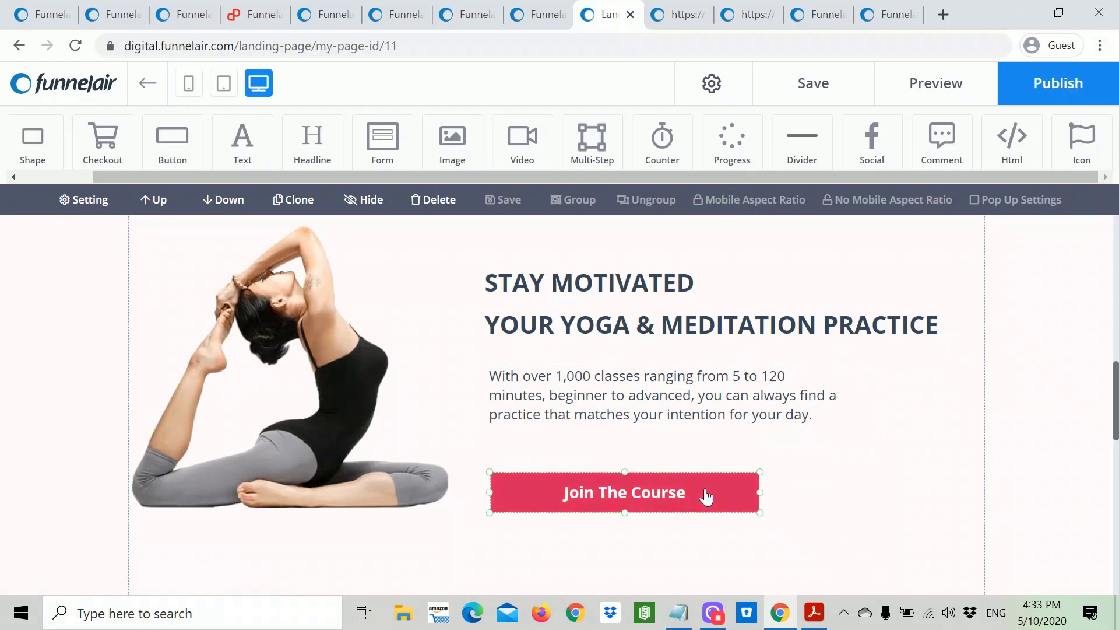
{"action": "left_click_drag", "start_coordinate": [706, 497], "coordinate": [703, 494]}
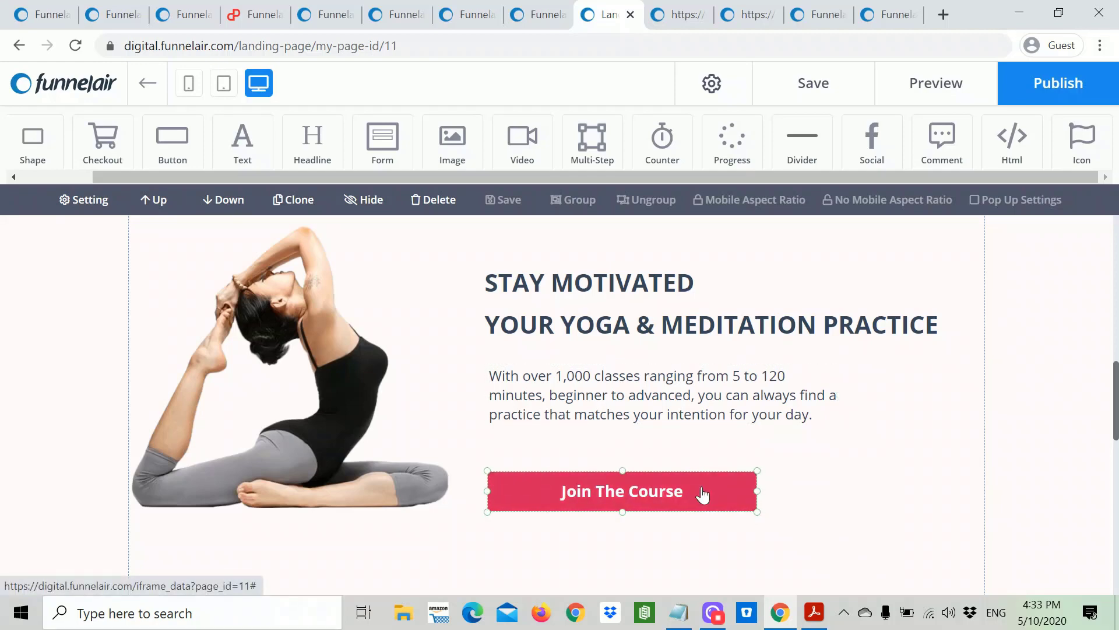
{"action": "left_click", "coordinate": [699, 458]}
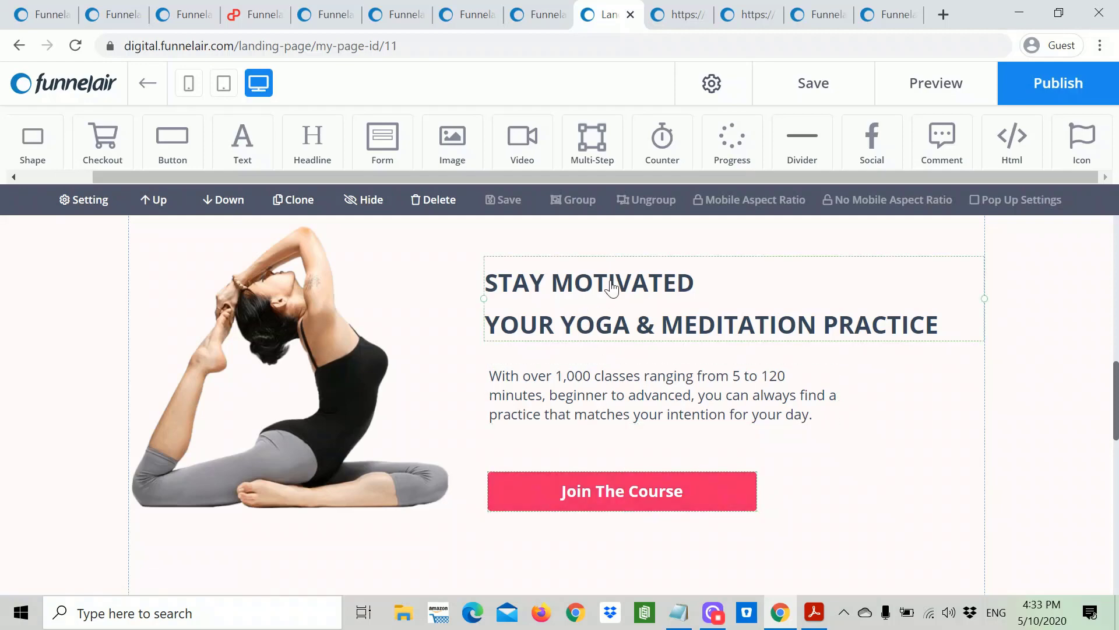
{"action": "left_click_drag", "start_coordinate": [612, 287], "coordinate": [619, 294]}
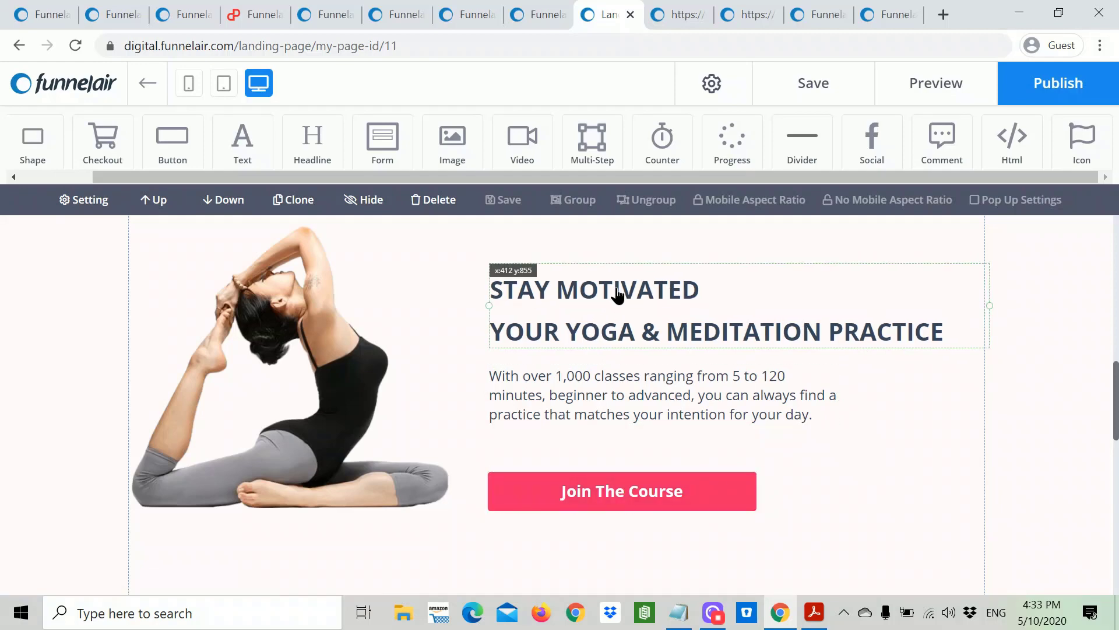
{"action": "left_click_drag", "start_coordinate": [619, 295], "coordinate": [615, 295]}
{"action": "left_click", "coordinate": [619, 489]}
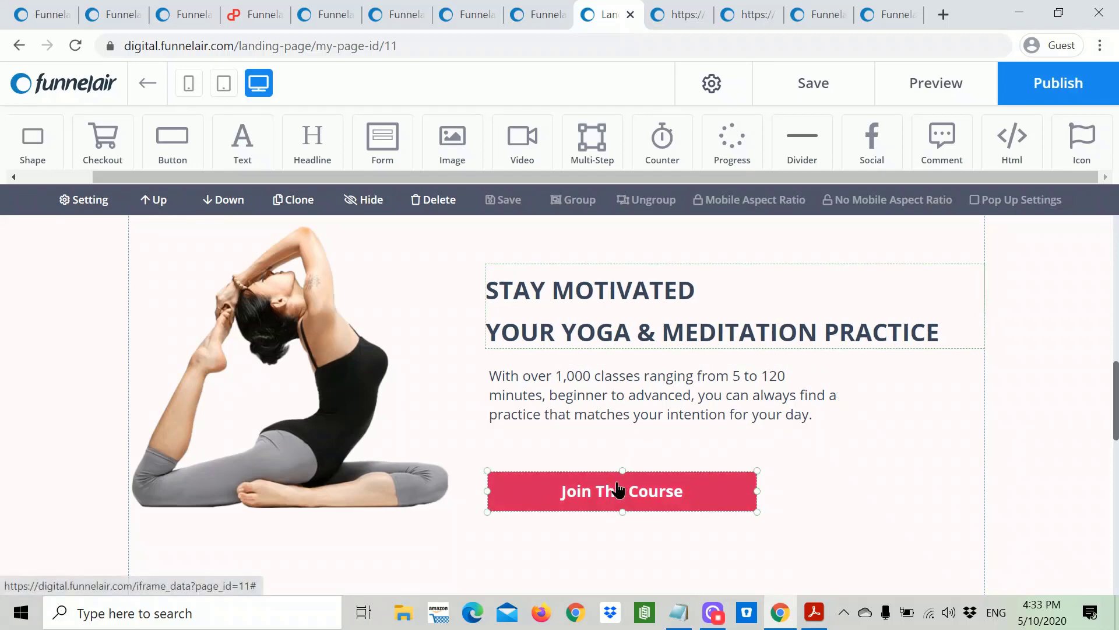
{"action": "left_click_drag", "start_coordinate": [618, 485], "coordinate": [619, 481]}
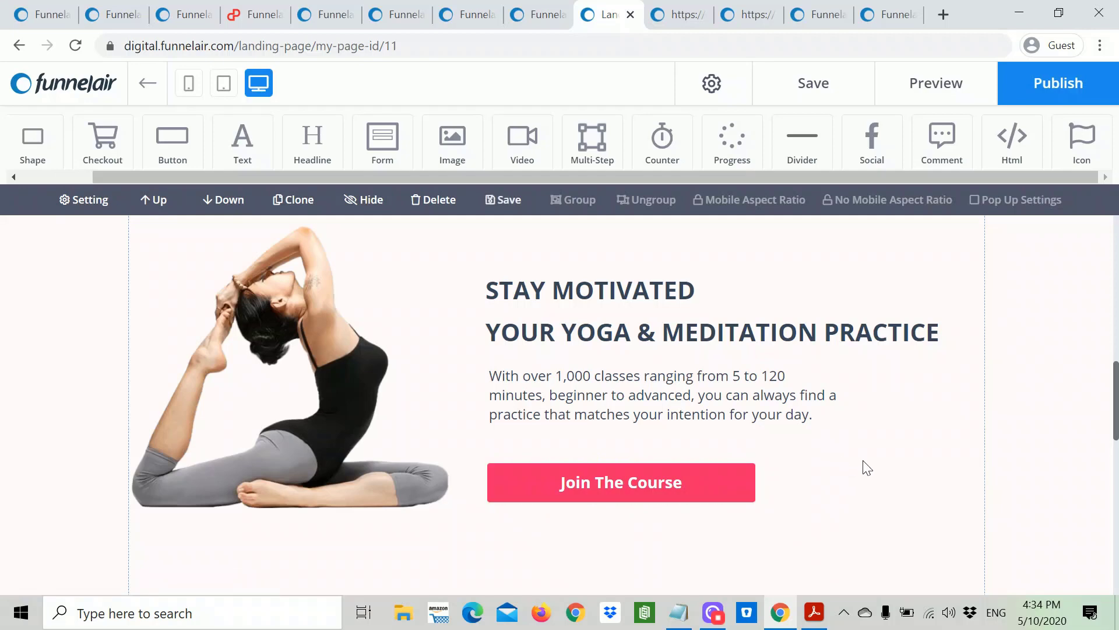
Step: Shrink the white section by raising the blue band's top edge
{"action": "scroll", "coordinate": [880, 466], "scroll_direction": "down", "scroll_amount": 5}
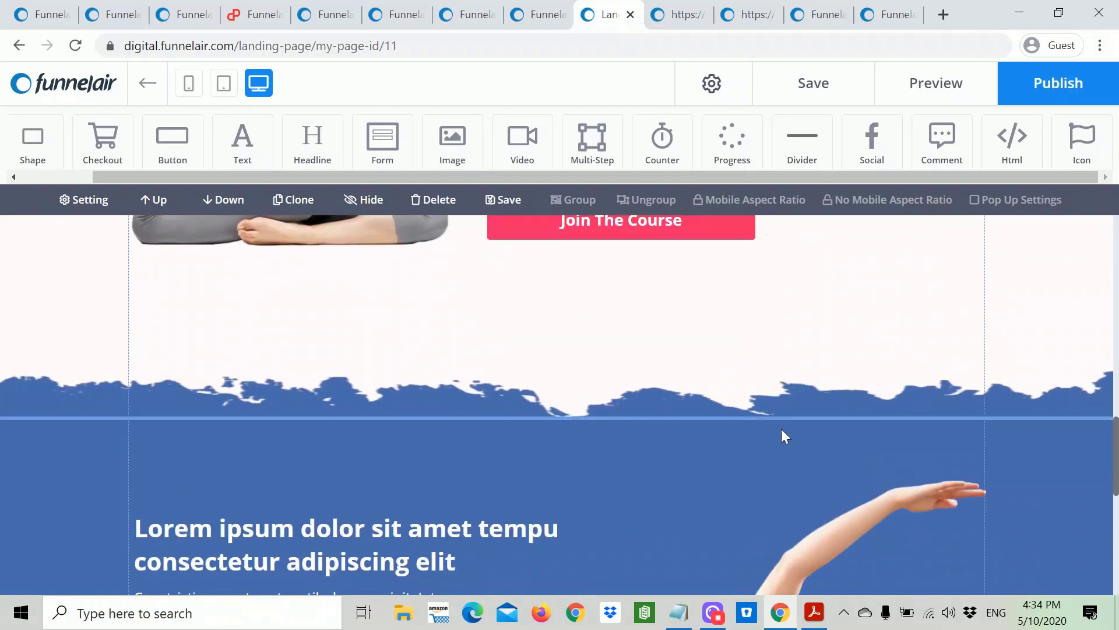
{"action": "left_click_drag", "start_coordinate": [686, 421], "coordinate": [686, 366]}
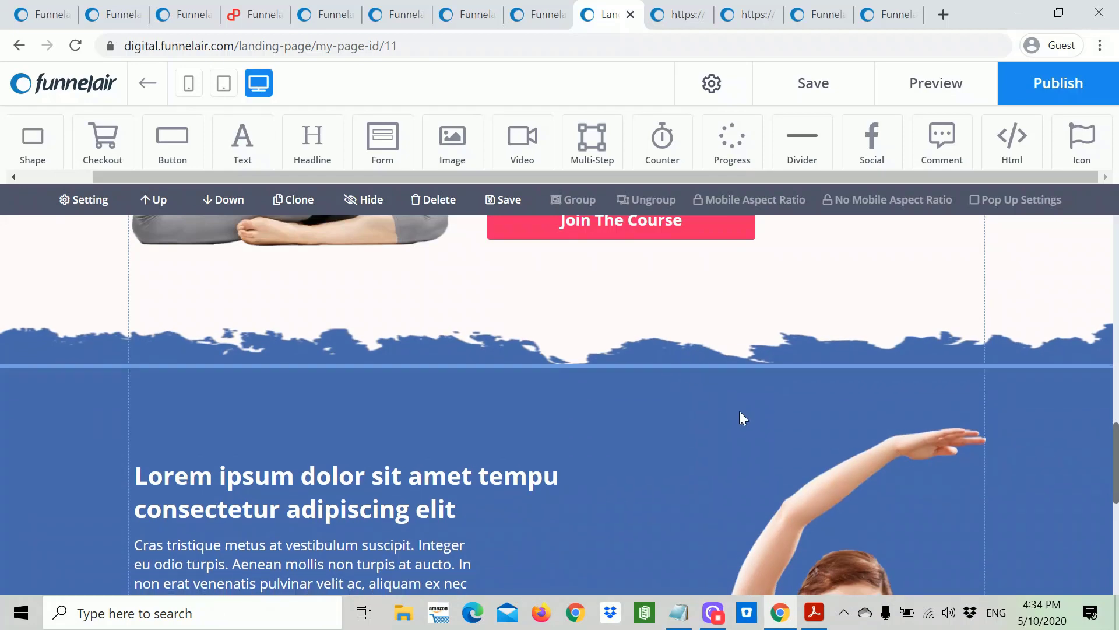
{"action": "left_click", "coordinate": [755, 444]}
{"action": "scroll", "coordinate": [755, 444], "scroll_direction": "down", "scroll_amount": 5}
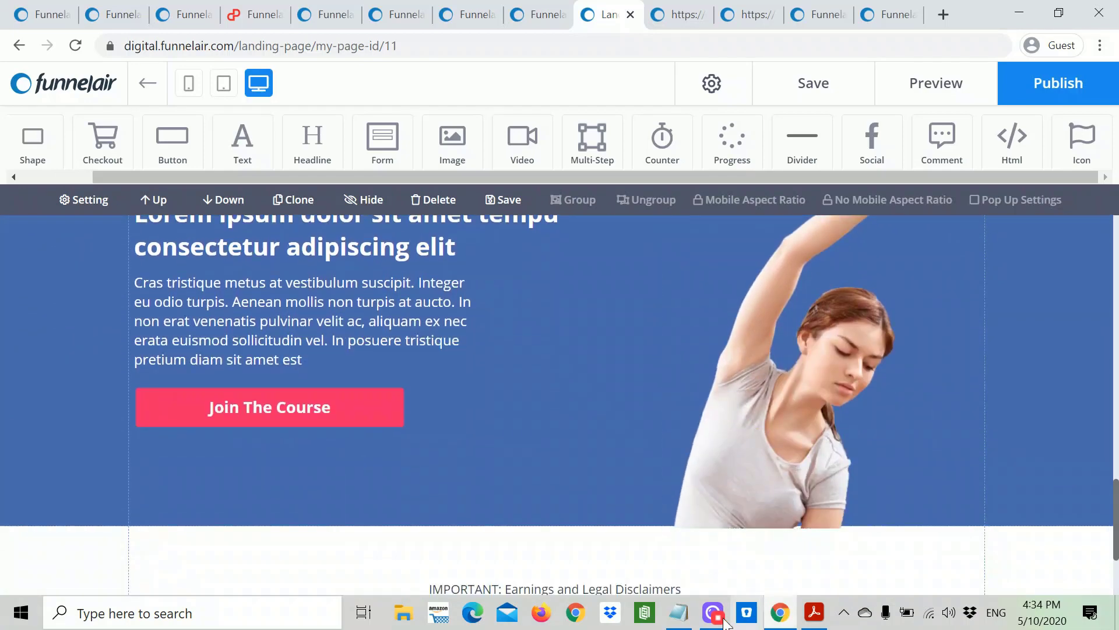
{"action": "scroll", "coordinate": [784, 418], "scroll_direction": "up", "scroll_amount": 3}
{"action": "scroll", "coordinate": [784, 419], "scroll_direction": "up", "scroll_amount": 6}
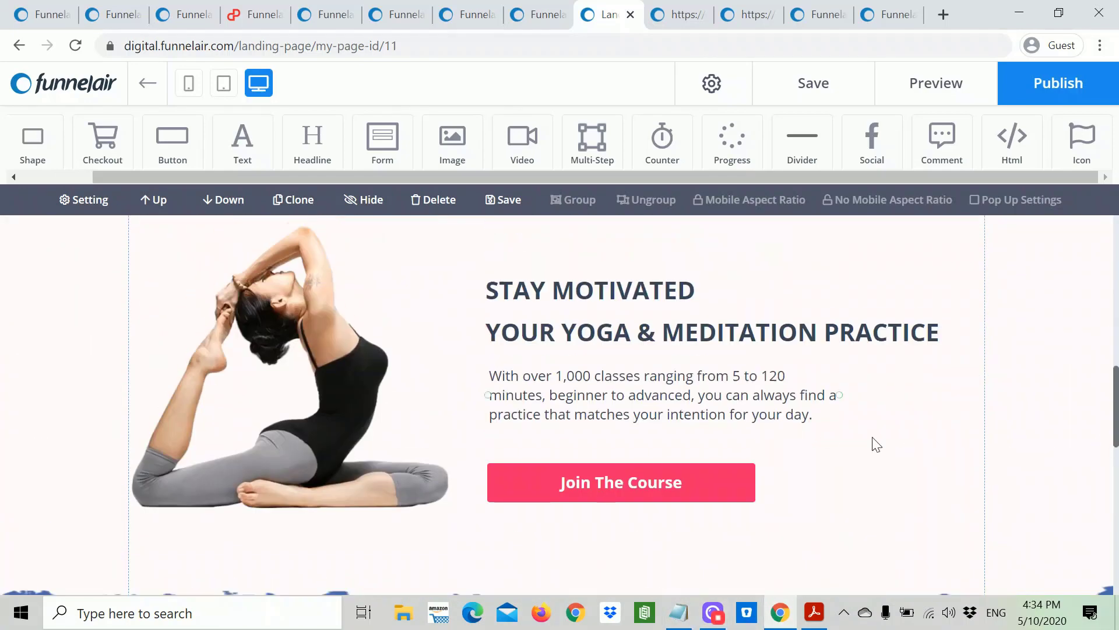
Step: Open the Stay Motivated button's settings and copy 'GET 30 DAYS OF FREE YOGA' from the notes
{"action": "left_click", "coordinate": [719, 478]}
{"action": "left_click", "coordinate": [715, 489]}
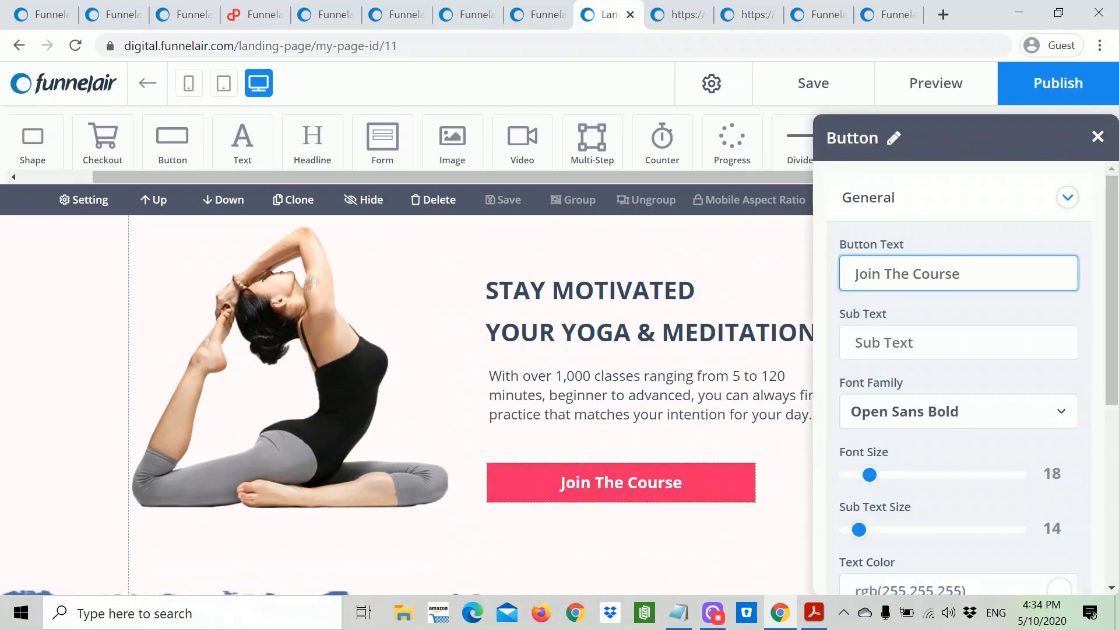
{"action": "left_click", "coordinate": [678, 612]}
{"action": "left_click_drag", "start_coordinate": [687, 280], "coordinate": [518, 279]}
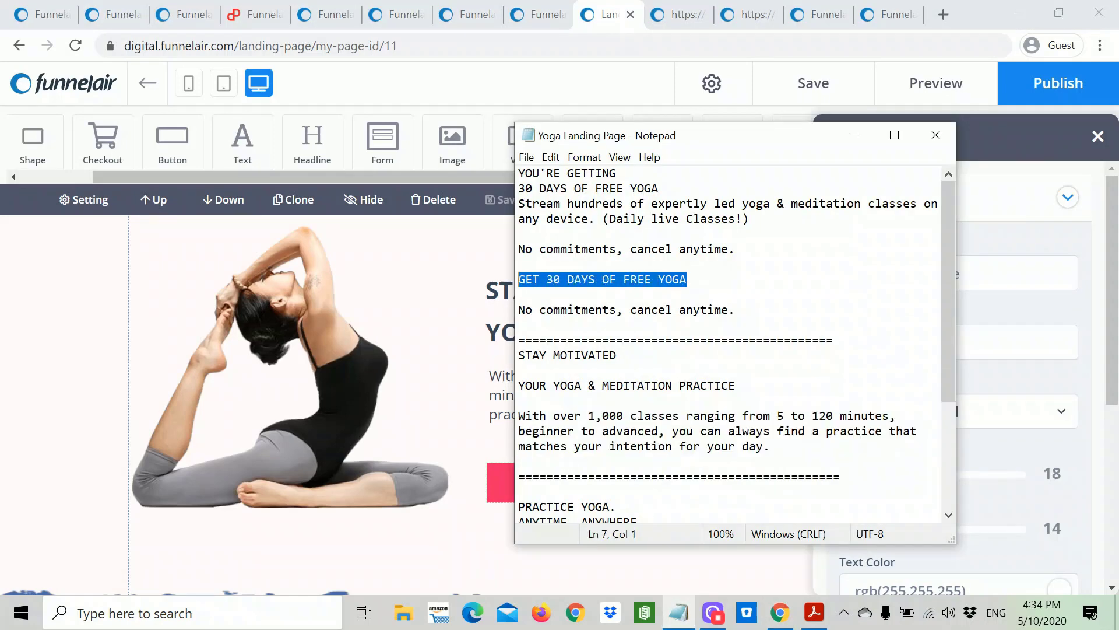
{"action": "right_click", "coordinate": [534, 280]}
{"action": "left_click", "coordinate": [575, 328]}
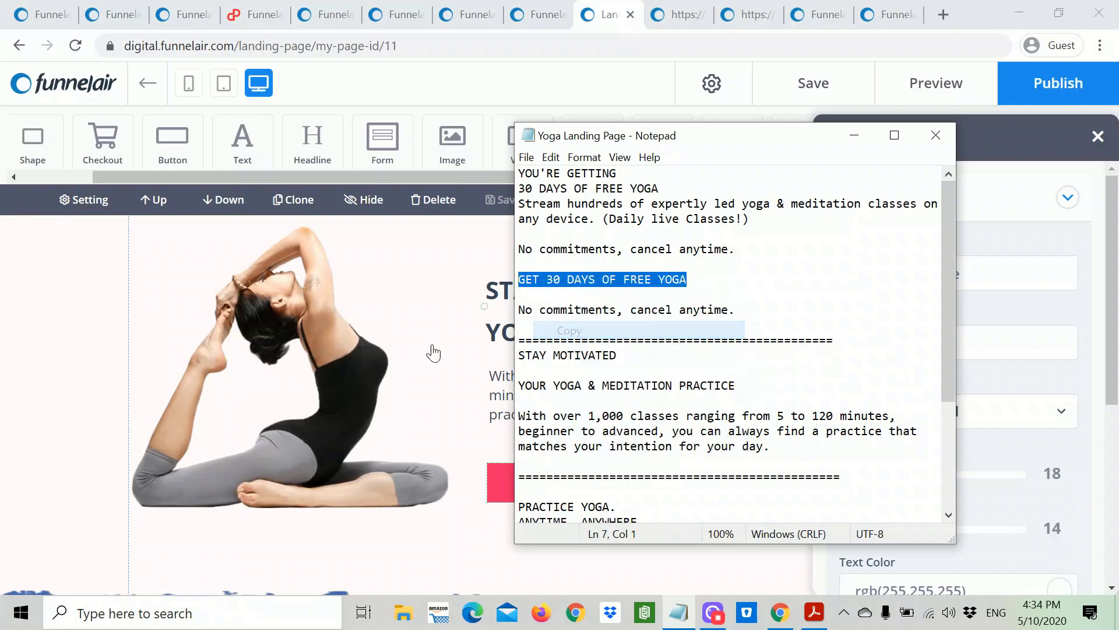
{"action": "left_click", "coordinate": [421, 357]}
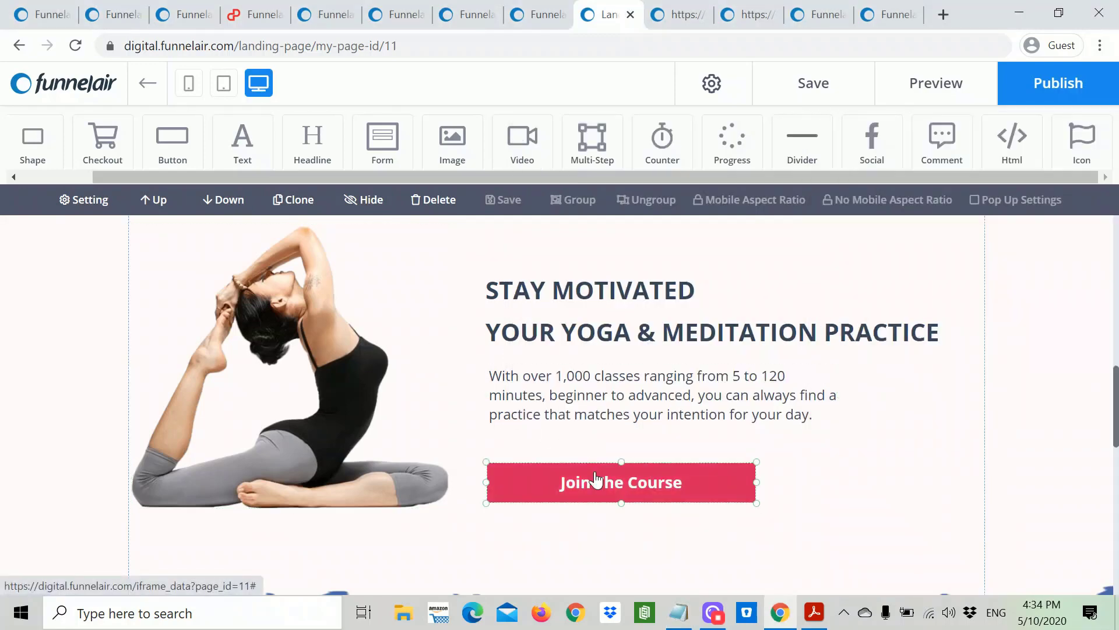
Step: Paste 'GET 30 DAYS OF FREE YOGA' as the button label and close the settings
{"action": "left_click", "coordinate": [597, 480]}
{"action": "key", "text": "shift+Left"}
{"action": "key", "text": "shift+Left"}
{"action": "key", "text": "shift+Left"}
{"action": "key", "text": "shift+Left"}
{"action": "key", "text": "shift+Left"}
{"action": "key", "text": "shift+Left"}
{"action": "key", "text": "shift+Left"}
{"action": "key", "text": "shift+Left"}
{"action": "key", "text": "shift+Left"}
{"action": "key", "text": "shift+Left"}
{"action": "key", "text": "shift+Left"}
{"action": "key", "text": "shift+Left"}
{"action": "key", "text": "shift+Left"}
{"action": "key", "text": "shift+Left"}
{"action": "key", "text": "shift+Left"}
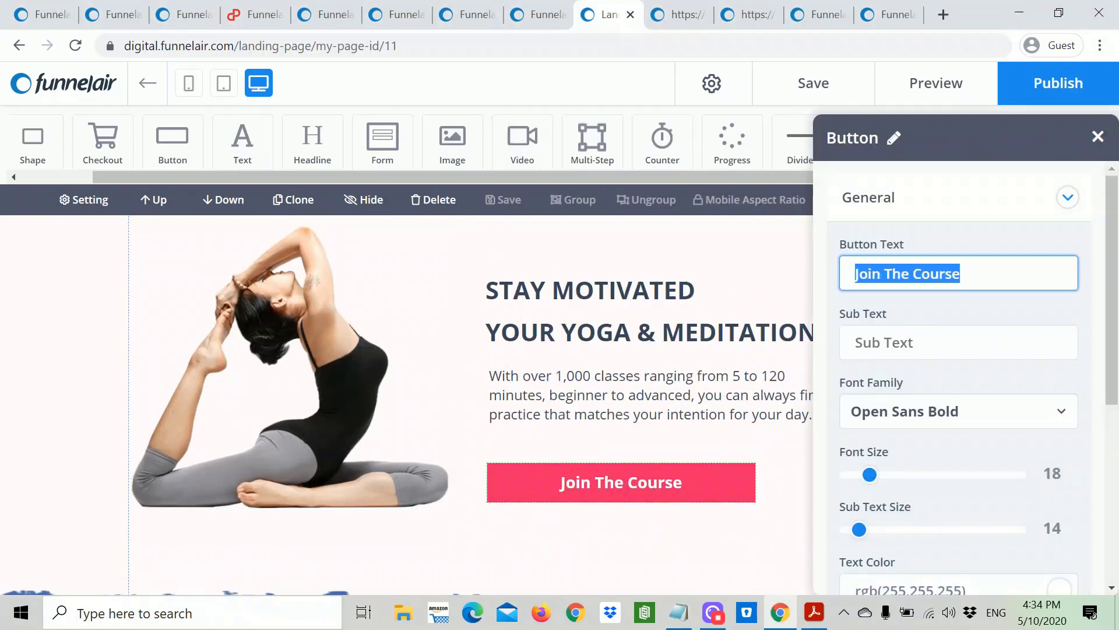
{"action": "key", "text": "ctrl+v"}
{"action": "left_click", "coordinate": [647, 539]}
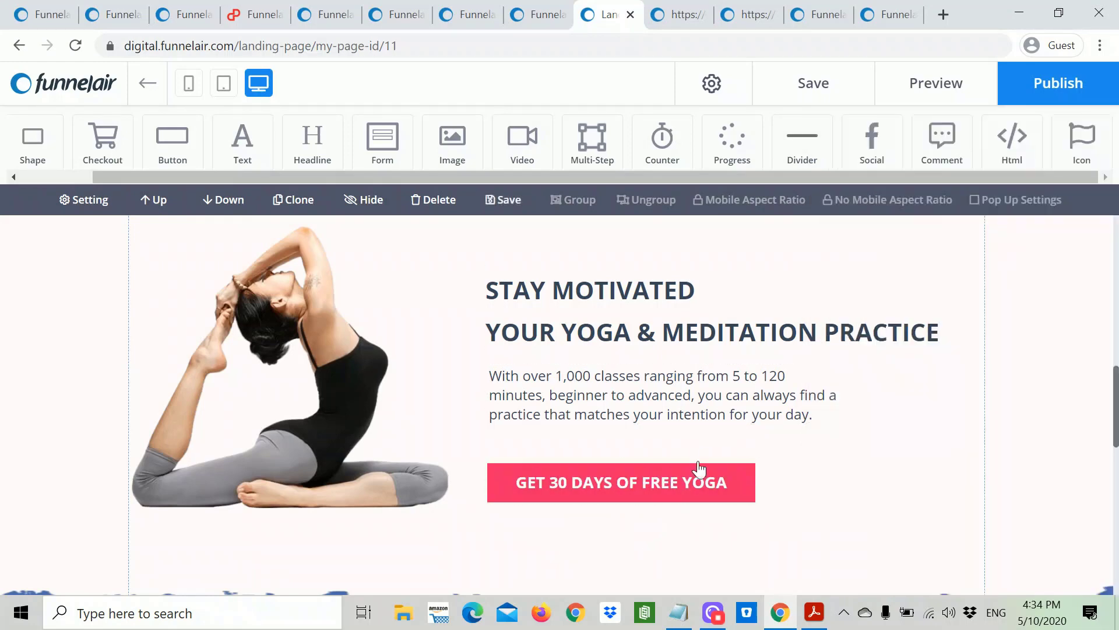
{"action": "scroll", "coordinate": [723, 378], "scroll_direction": "down", "scroll_amount": 9}
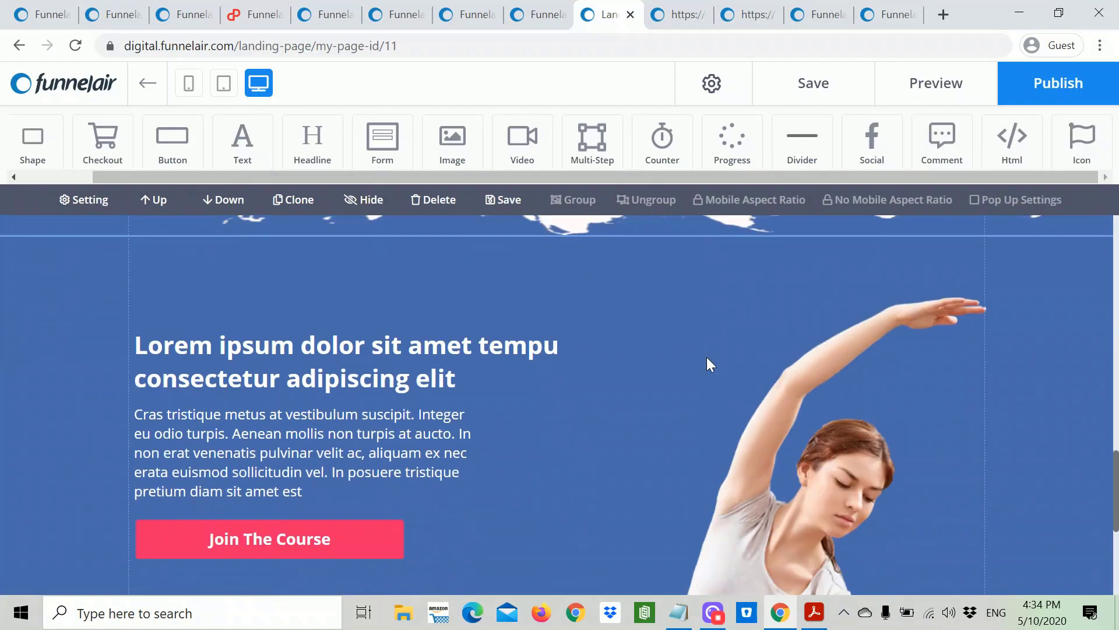
Step: Copy the 'PRACTICE YOGA. ANYTIME. ANYWHERE.' heading from the Notepad notes
{"action": "scroll", "coordinate": [672, 350], "scroll_direction": "up", "scroll_amount": 3}
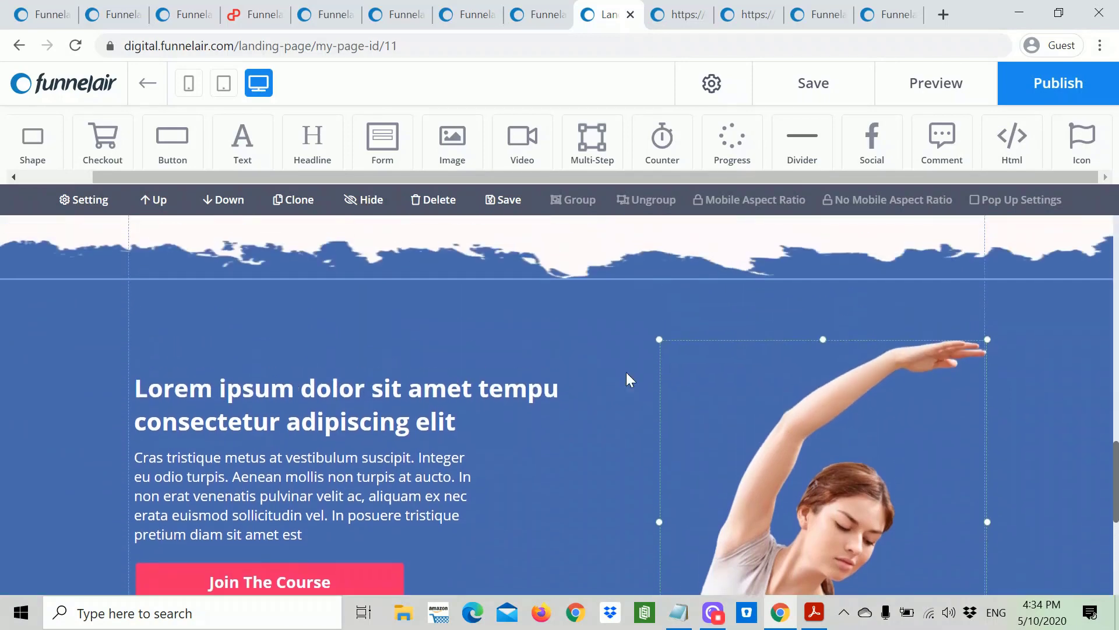
{"action": "left_click", "coordinate": [486, 403]}
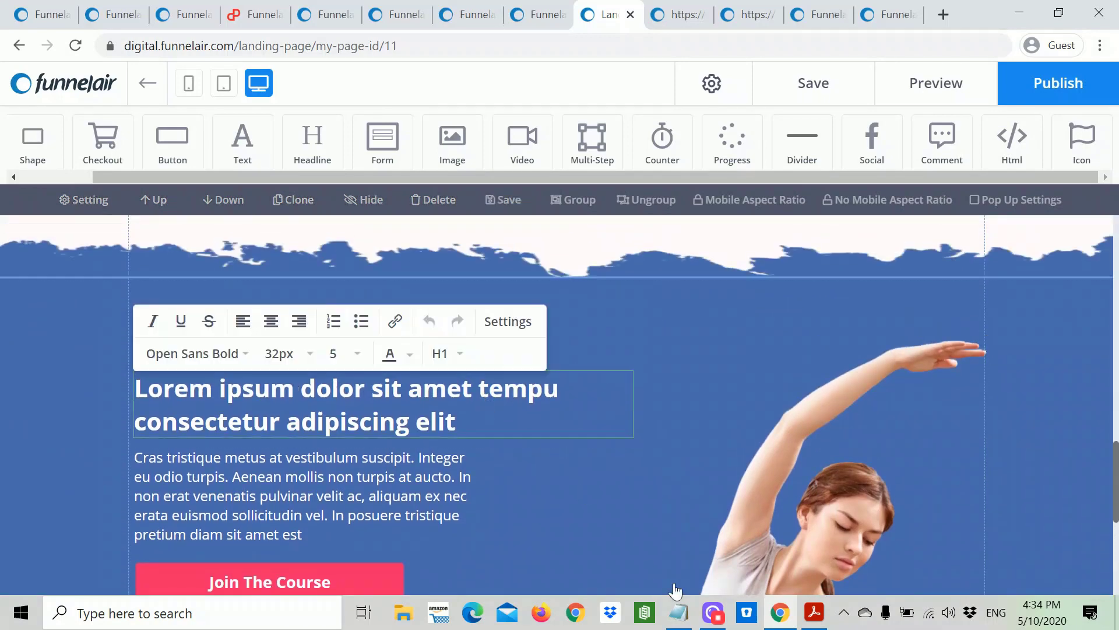
{"action": "left_click", "coordinate": [677, 612]}
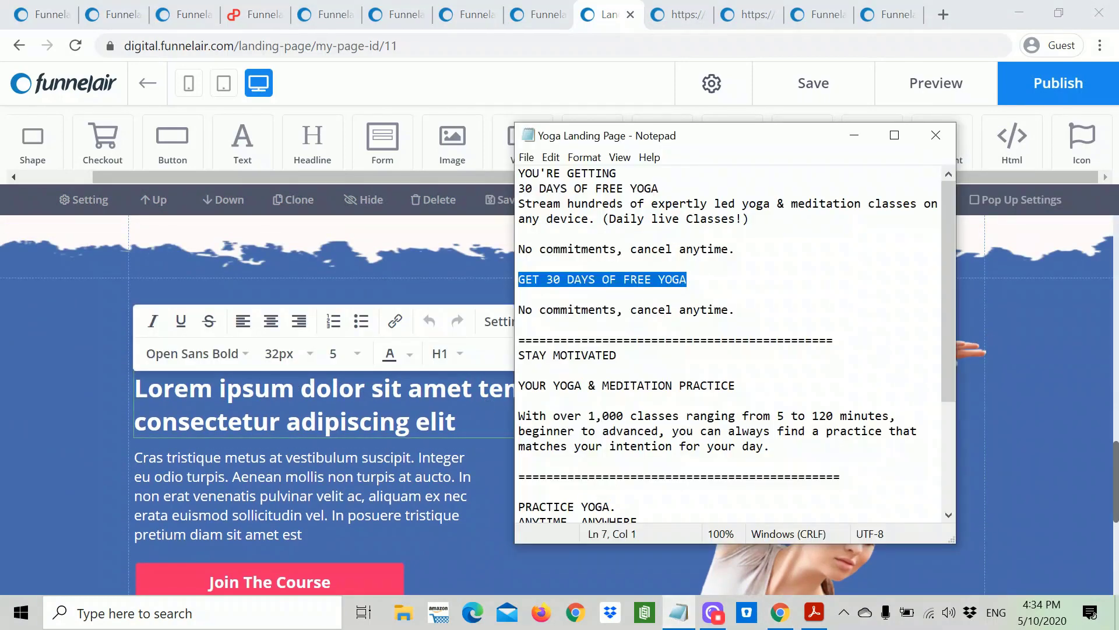
{"action": "scroll", "coordinate": [729, 344], "scroll_direction": "down", "scroll_amount": 3}
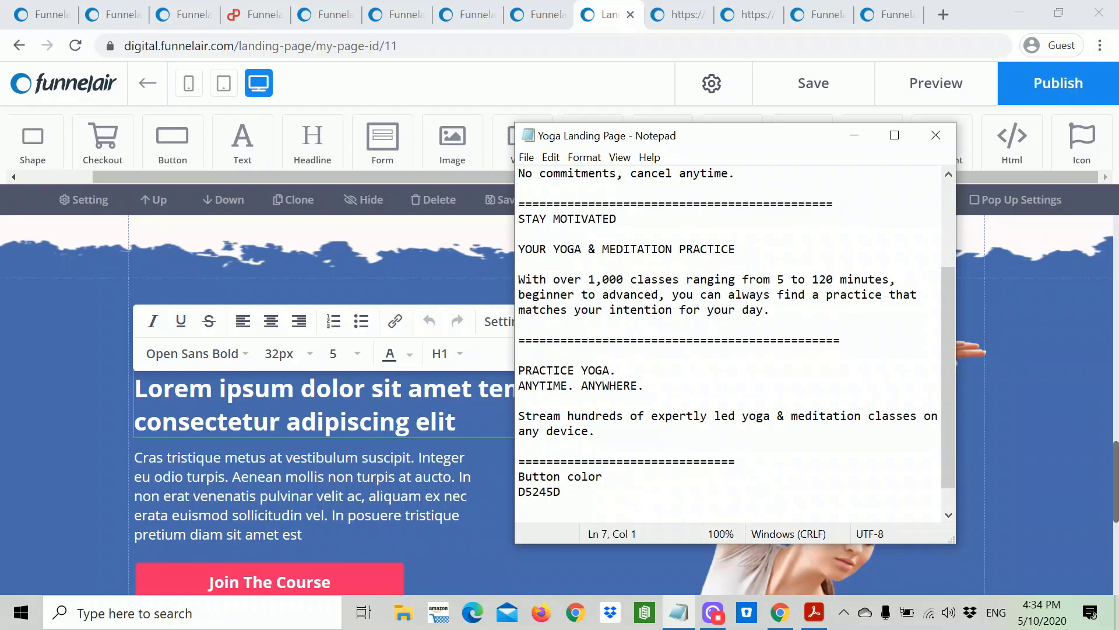
{"action": "scroll", "coordinate": [729, 344], "scroll_direction": "up", "scroll_amount": 1}
{"action": "scroll", "coordinate": [728, 344], "scroll_direction": "down", "scroll_amount": 2}
{"action": "scroll", "coordinate": [729, 344], "scroll_direction": "up", "scroll_amount": 2}
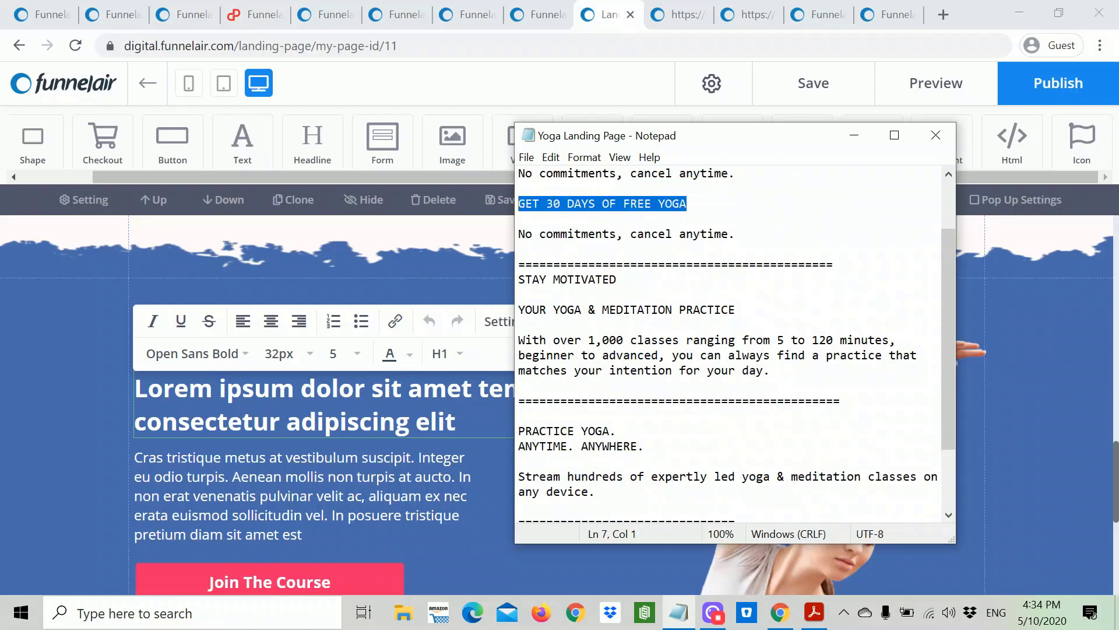
{"action": "scroll", "coordinate": [729, 344], "scroll_direction": "down", "scroll_amount": 1}
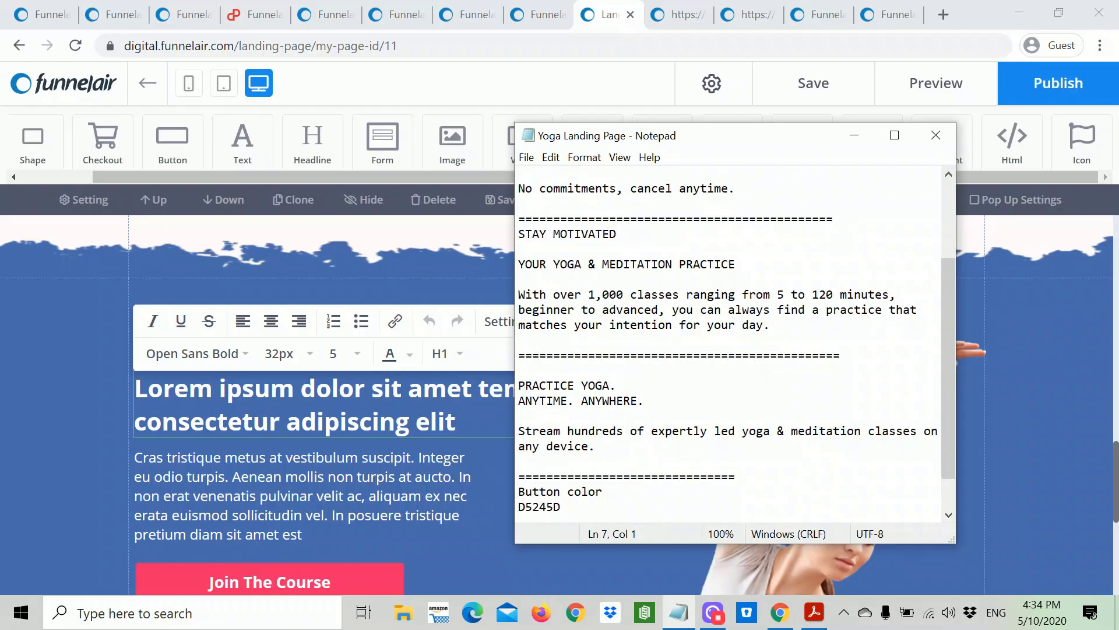
{"action": "left_click_drag", "start_coordinate": [644, 400], "coordinate": [525, 385]}
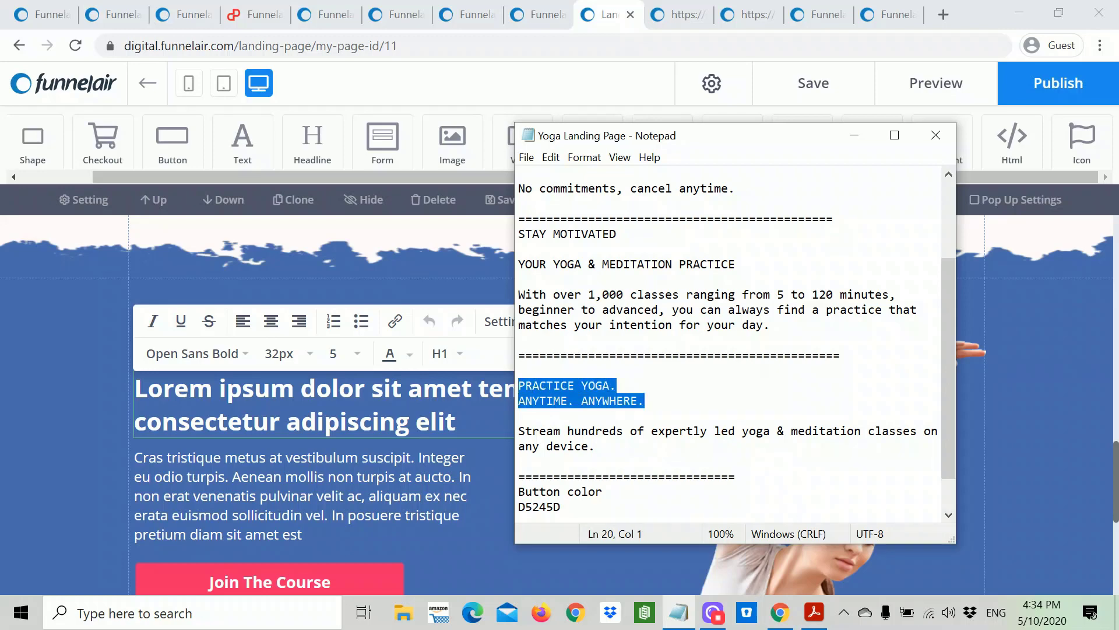
Step: Paste 'PRACTICE YOGA. ANYTIME. ANYWHERE.' over the Lorem ipsum headline and make it white
{"action": "left_click", "coordinate": [371, 421]}
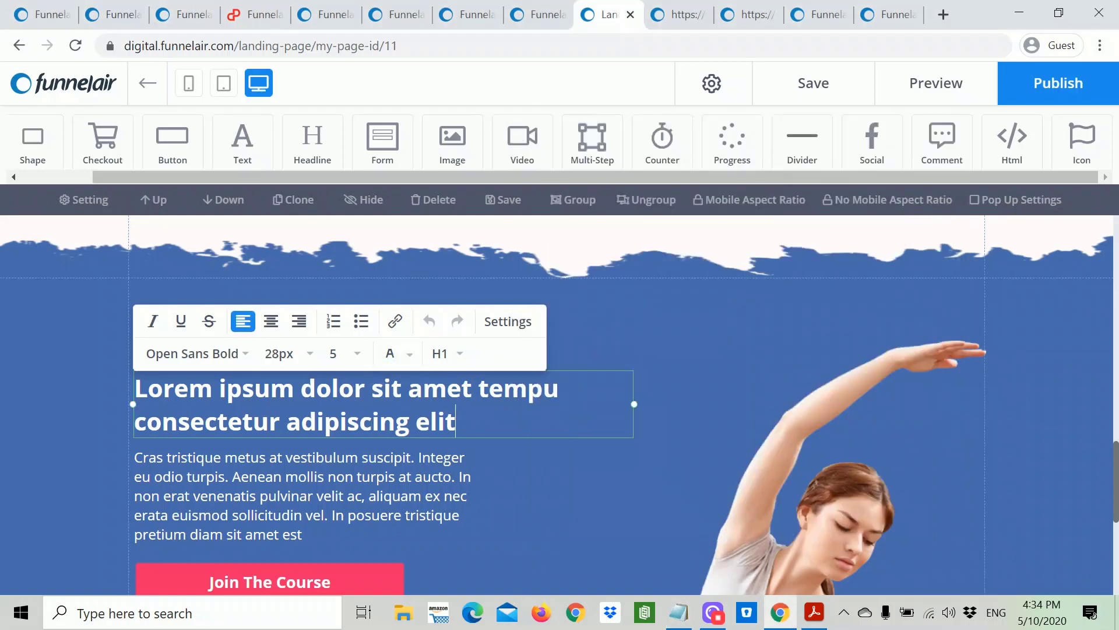
{"action": "left_click_drag", "start_coordinate": [456, 421], "coordinate": [301, 388]}
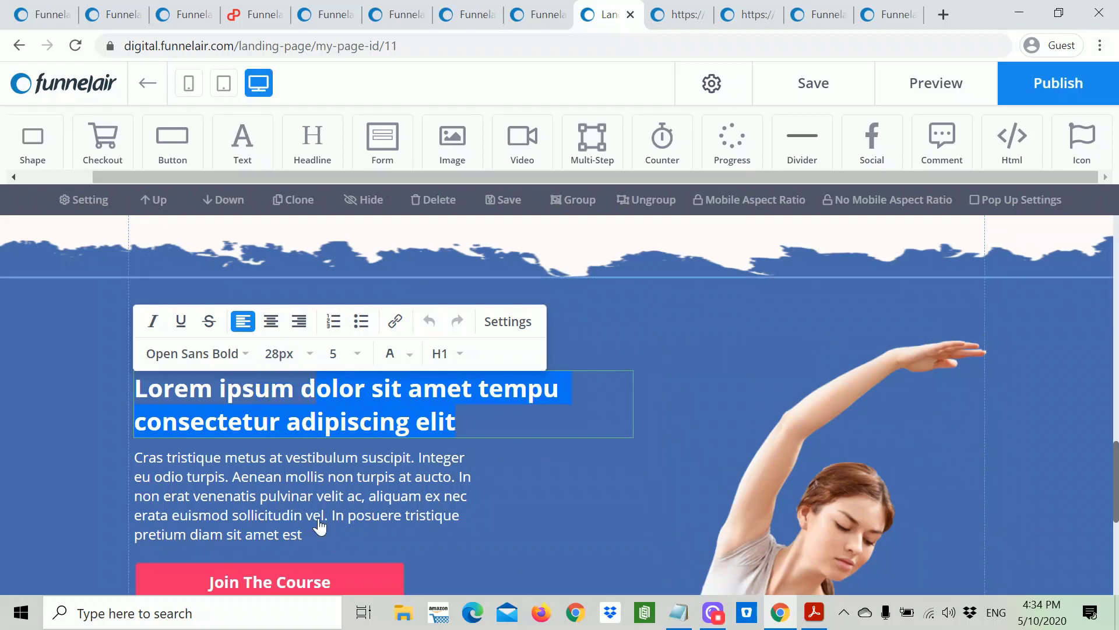
{"action": "left_click", "coordinate": [456, 421]}
{"action": "left_click_drag", "start_coordinate": [432, 421], "coordinate": [141, 388]}
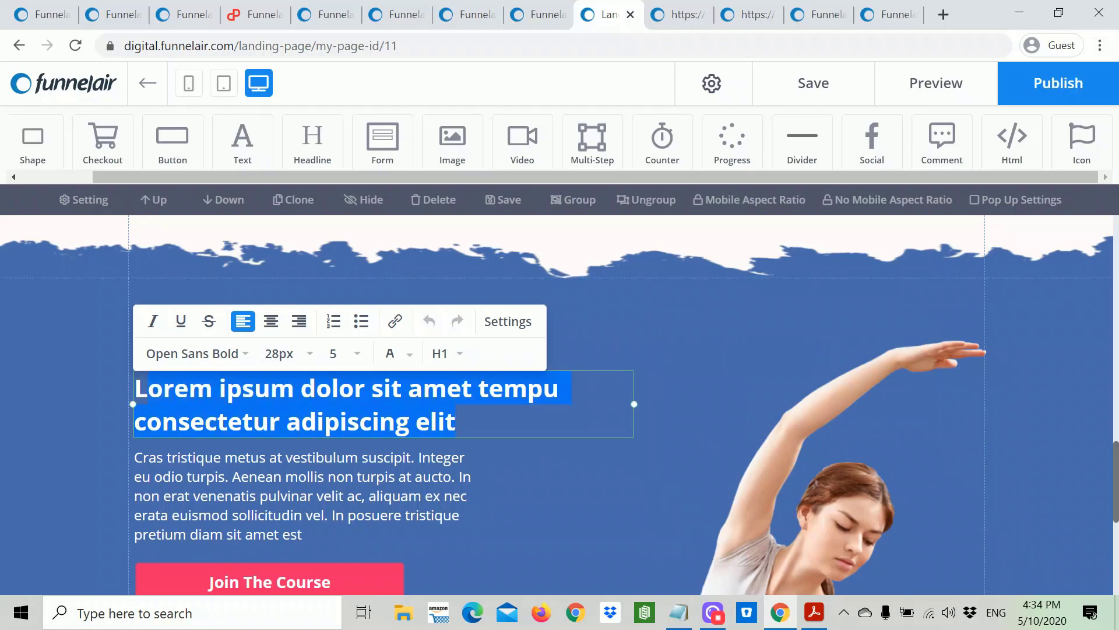
{"action": "key", "text": "ctrl+v"}
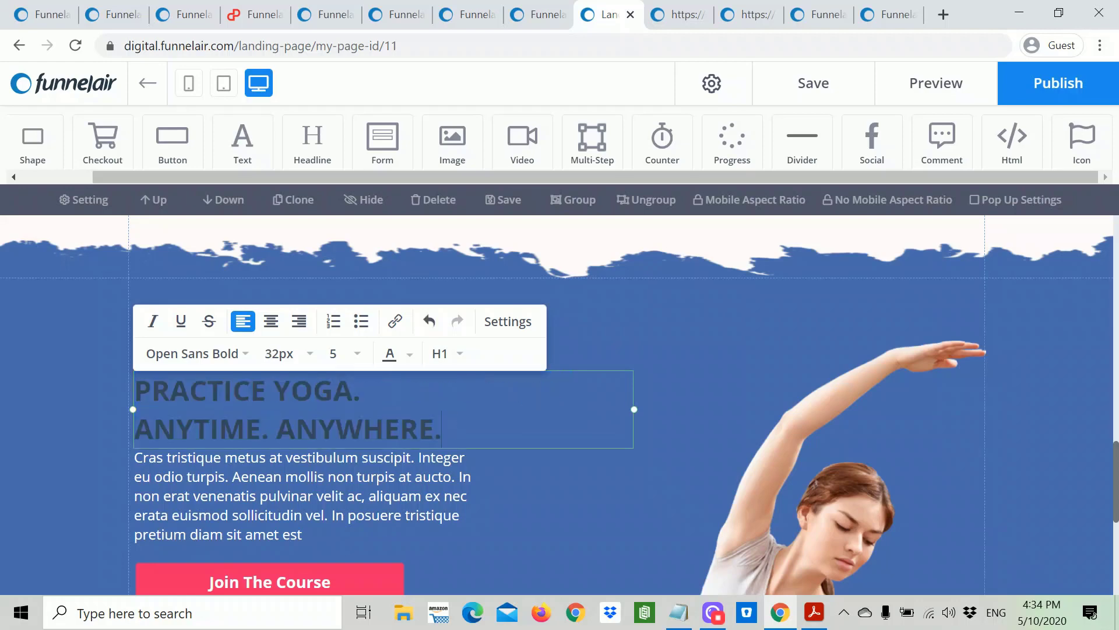
{"action": "left_click_drag", "start_coordinate": [442, 429], "coordinate": [135, 390]}
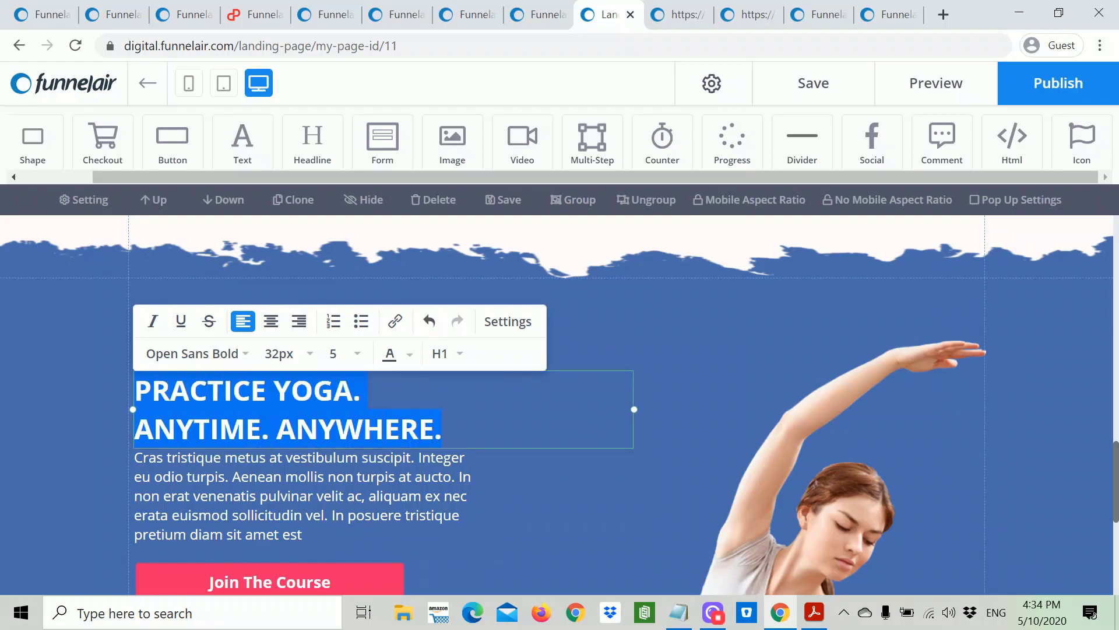
{"action": "left_click", "coordinate": [411, 357]}
{"action": "left_click", "coordinate": [335, 533]}
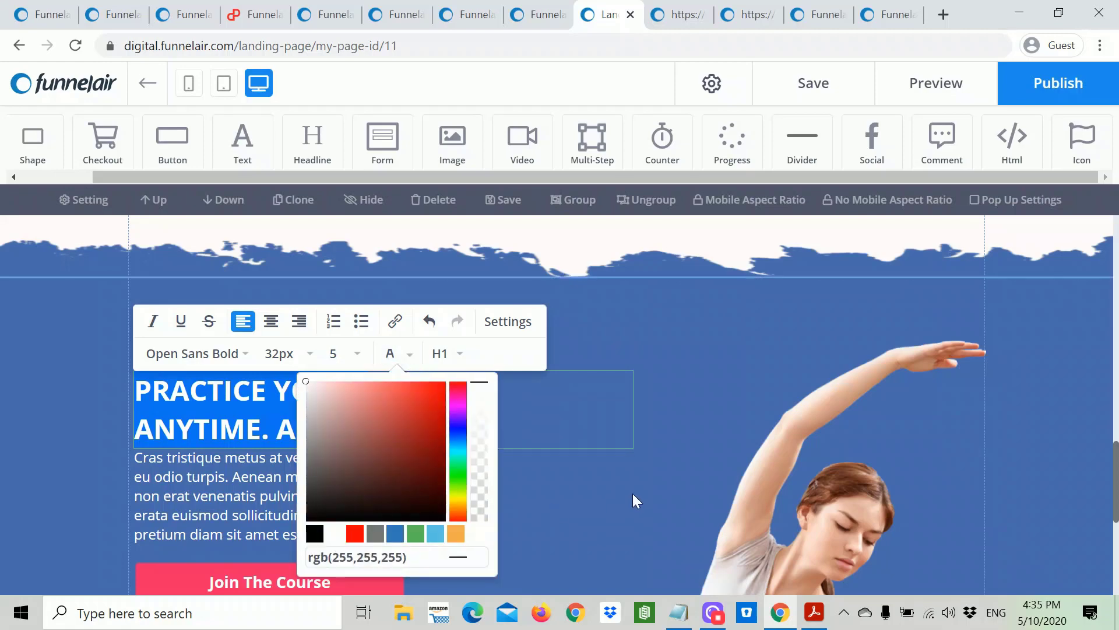
{"action": "left_click", "coordinate": [635, 492]}
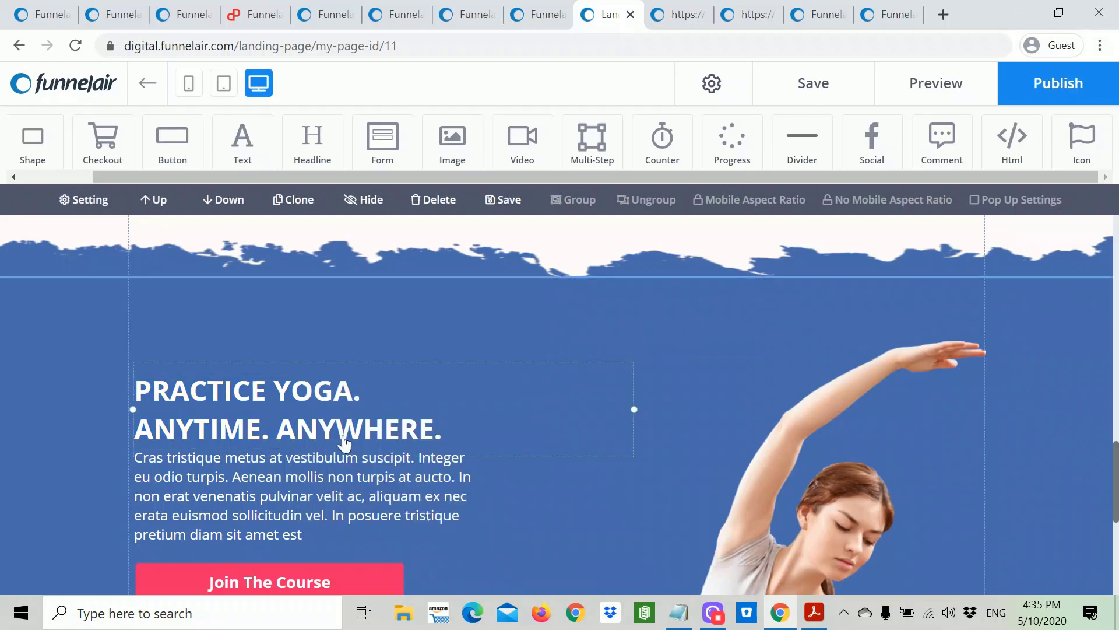
Step: Move the headline slightly higher and the Join The Course button down about 50 px
{"action": "left_click_drag", "start_coordinate": [303, 420], "coordinate": [300, 391]}
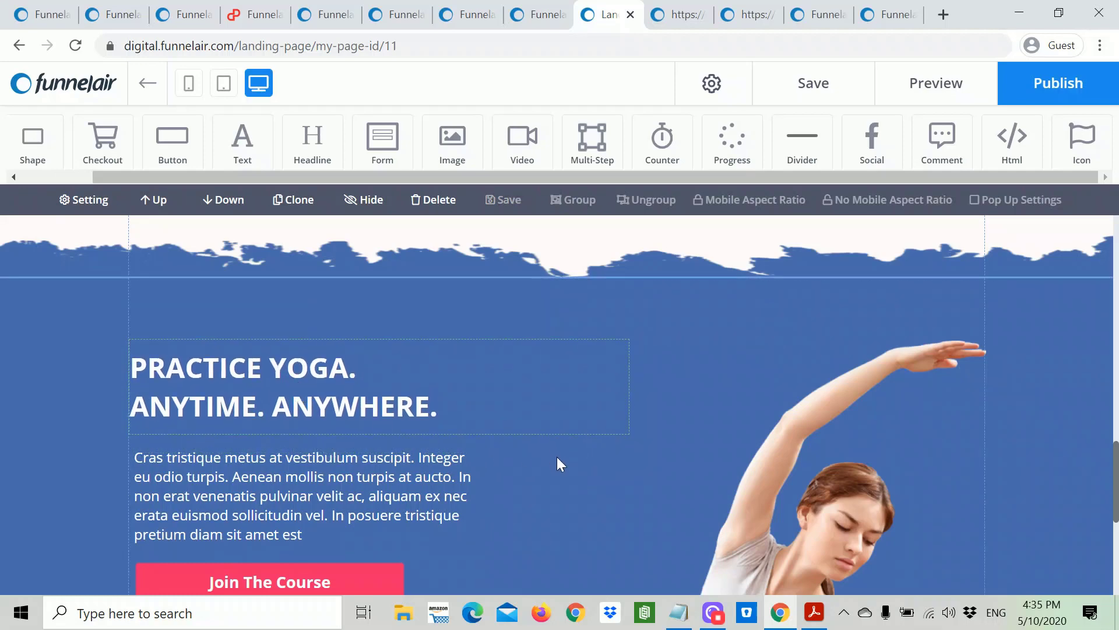
{"action": "scroll", "coordinate": [557, 457], "scroll_direction": "down", "scroll_amount": 2}
{"action": "left_click_drag", "start_coordinate": [280, 500], "coordinate": [275, 532]}
Step: Replace the blue section's paragraph with 'Stream hundreds of expertly led yoga & meditation classes on any device.'
{"action": "left_click", "coordinate": [315, 430]}
{"action": "left_click", "coordinate": [323, 412]}
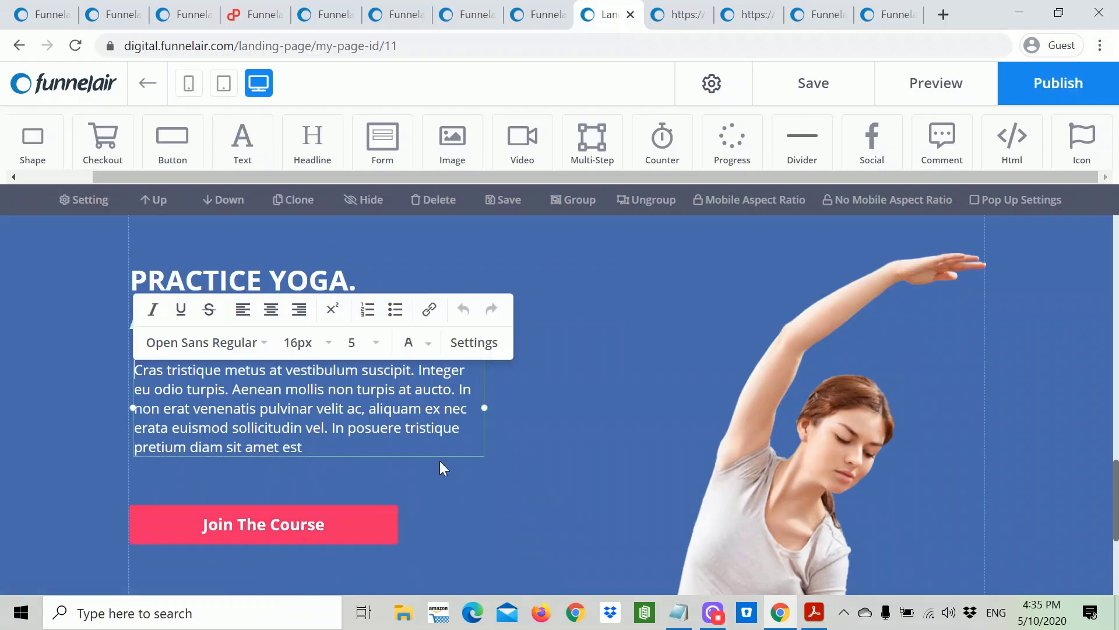
{"action": "left_click", "coordinate": [679, 612]}
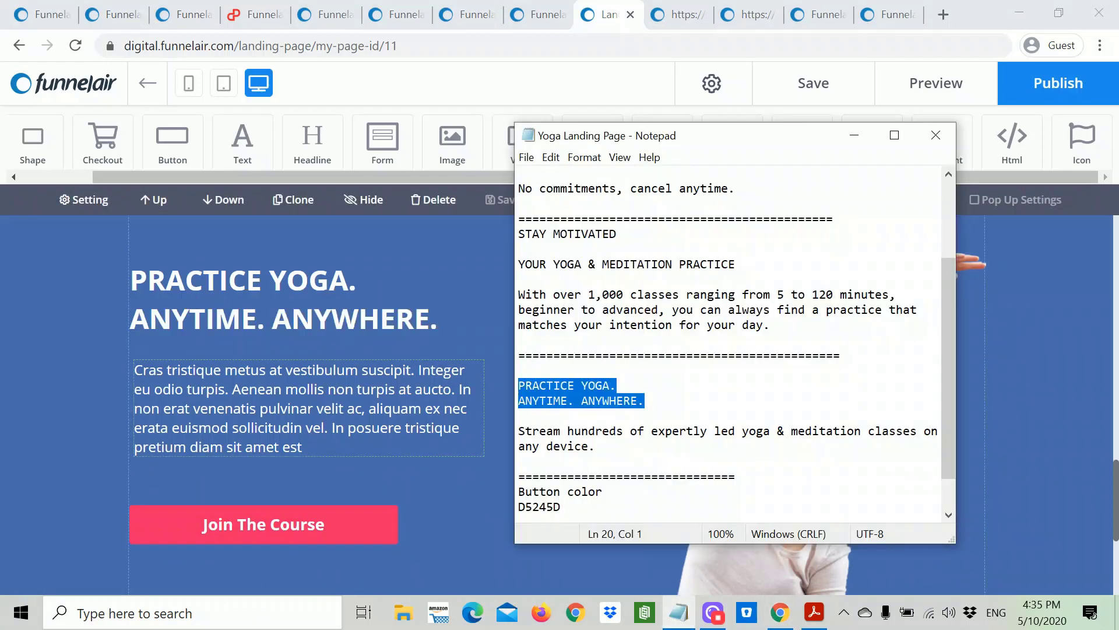
{"action": "left_click_drag", "start_coordinate": [594, 446], "coordinate": [533, 430]}
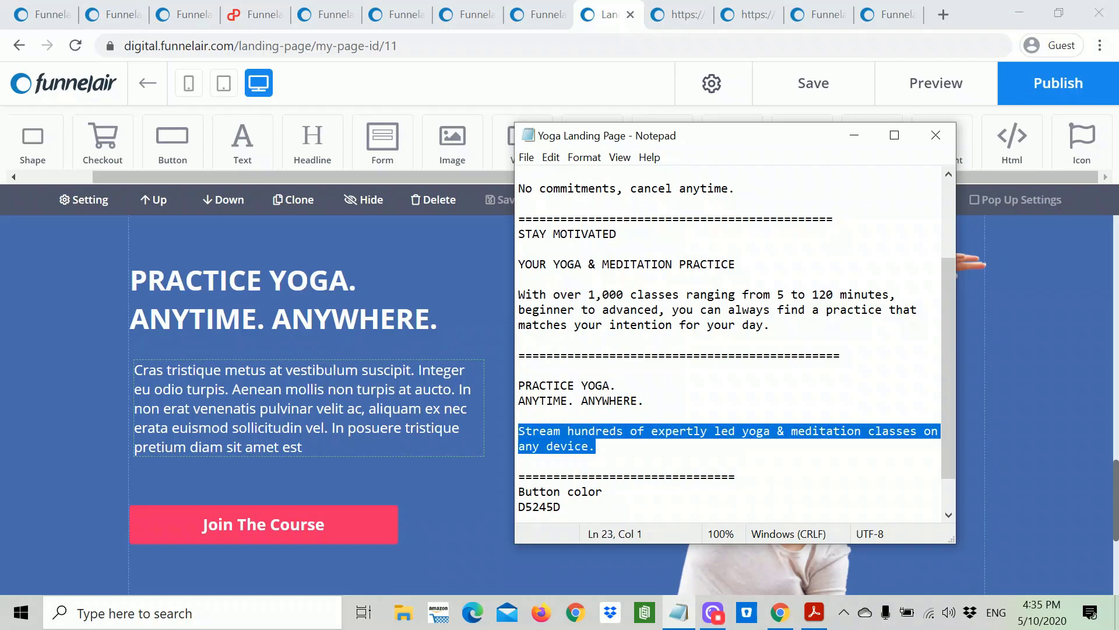
{"action": "right_click", "coordinate": [554, 434]}
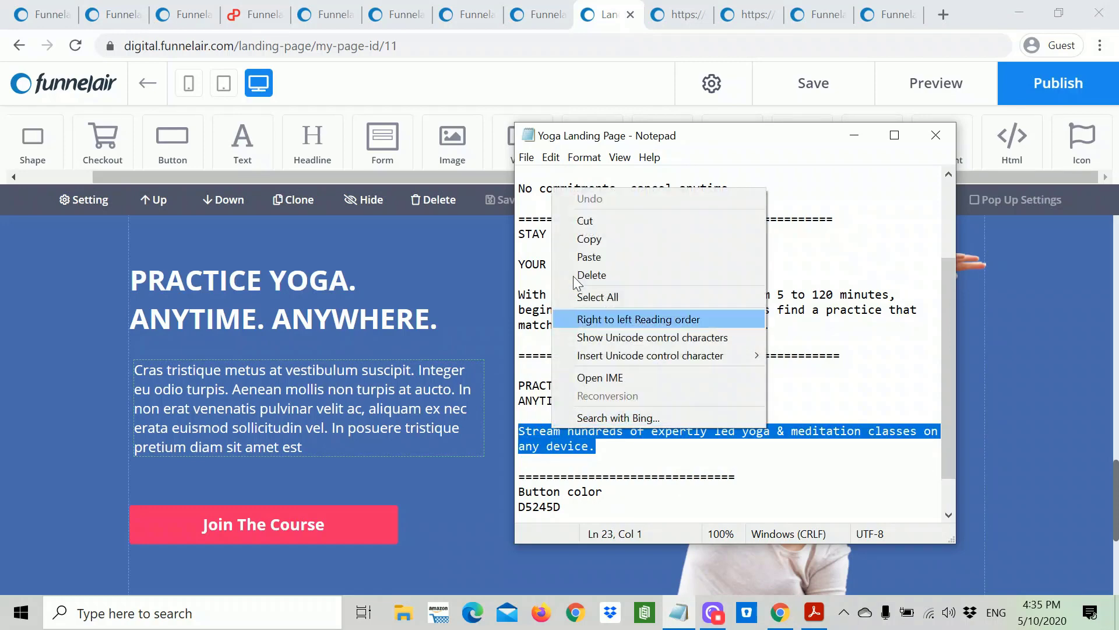
{"action": "left_click", "coordinate": [595, 240]}
{"action": "left_click", "coordinate": [402, 403]}
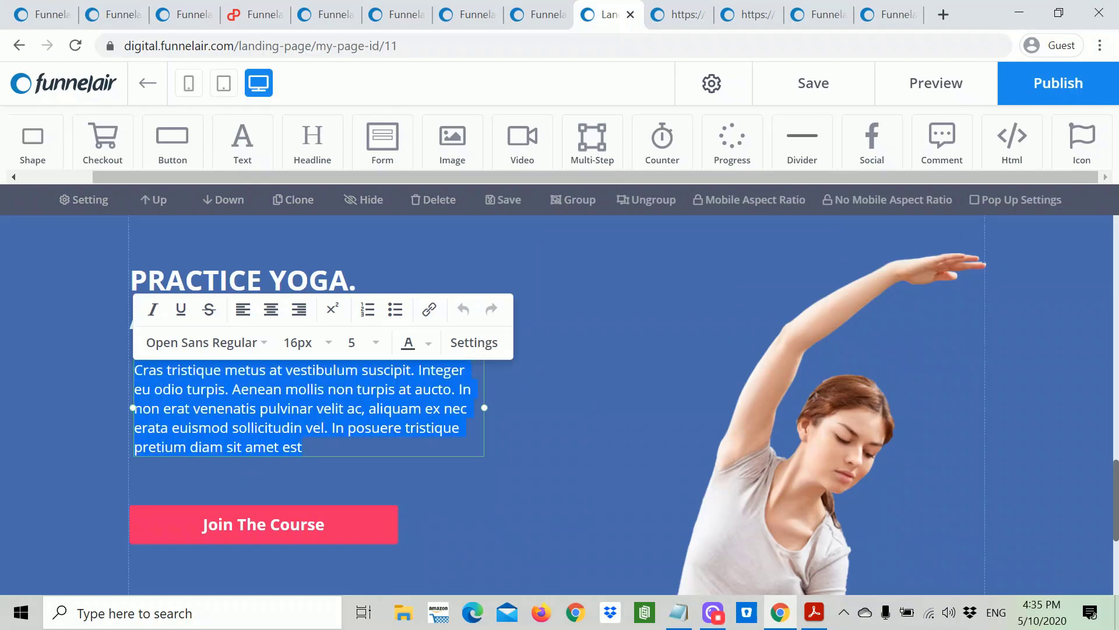
{"action": "key", "text": "ctrl+v"}
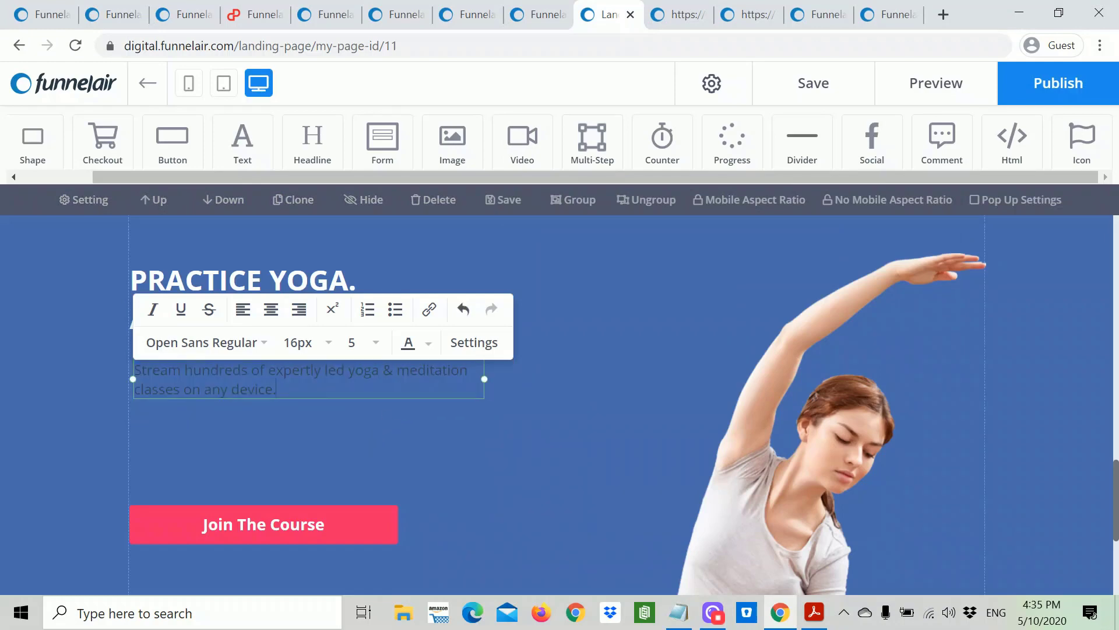
Step: Make the new paragraph text white
{"action": "left_click_drag", "start_coordinate": [279, 390], "coordinate": [126, 366]}
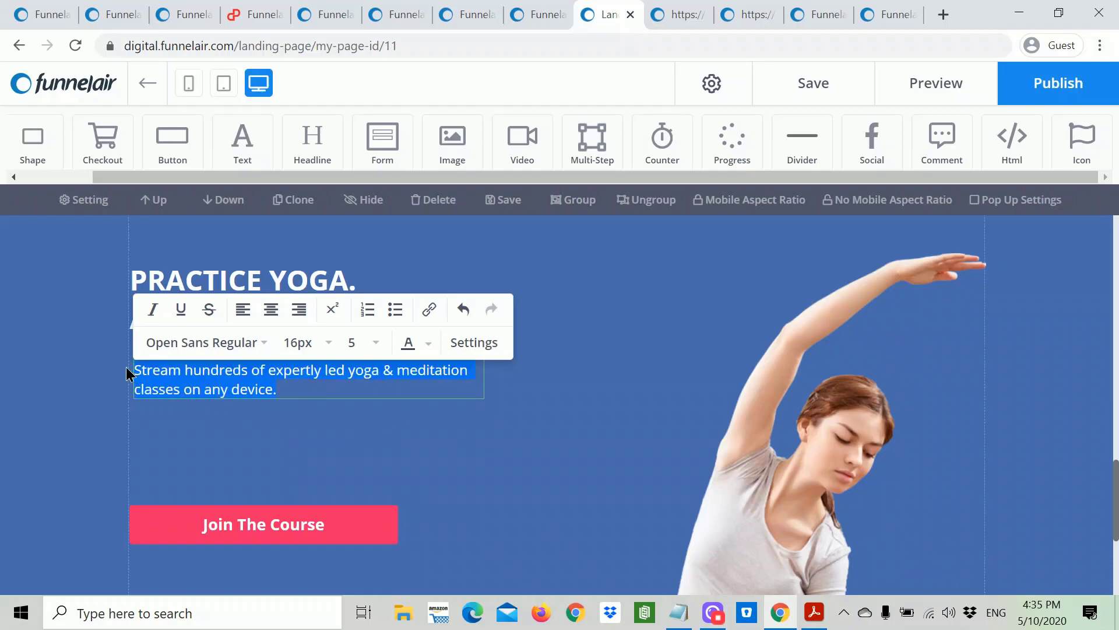
{"action": "left_click", "coordinate": [425, 345]}
{"action": "left_click", "coordinate": [354, 523]}
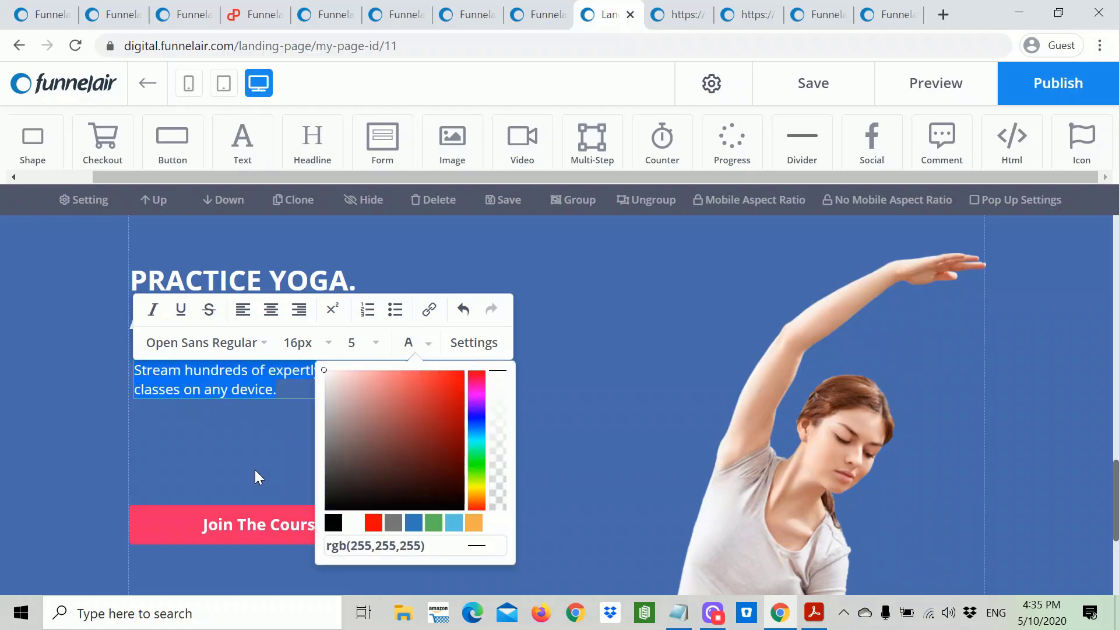
{"action": "left_click", "coordinate": [254, 470]}
Step: Reposition the headline and paragraph slightly lower and move the Join The Course button up
{"action": "left_click", "coordinate": [256, 400]}
{"action": "left_click_drag", "start_coordinate": [255, 399], "coordinate": [250, 409]}
{"action": "left_click", "coordinate": [315, 306]}
{"action": "left_click_drag", "start_coordinate": [315, 305], "coordinate": [316, 322]}
{"action": "left_click_drag", "start_coordinate": [320, 394], "coordinate": [322, 408]}
{"action": "left_click_drag", "start_coordinate": [293, 525], "coordinate": [290, 494]}
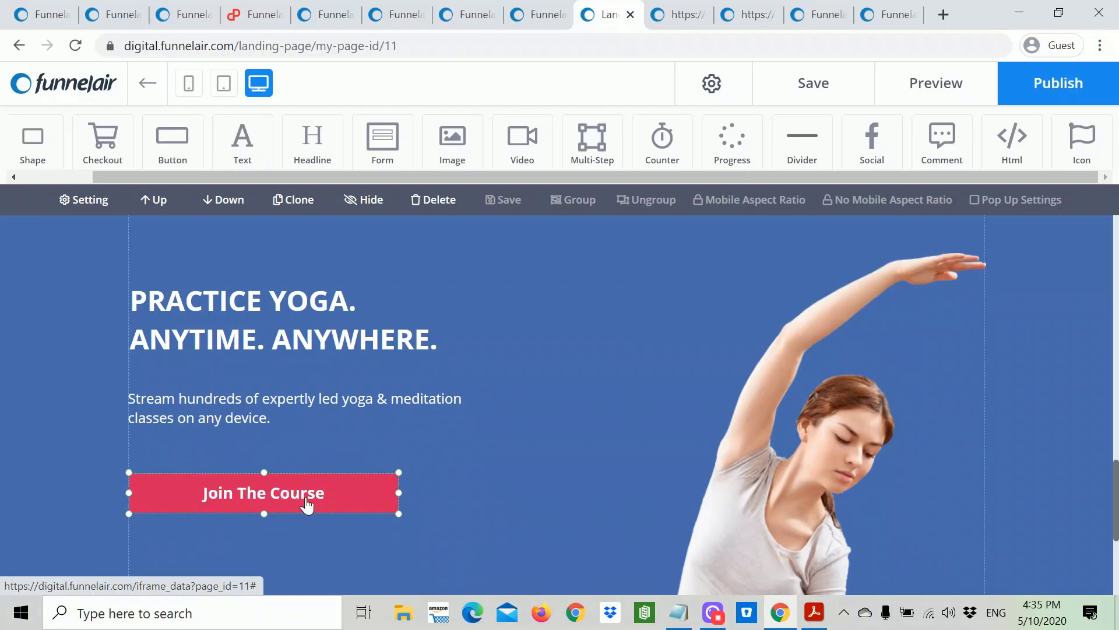
Step: Copy the line 'GET 30 DAYS OF FREE YOGA' from the Yoga Landing Page notes
{"action": "double_click", "coordinate": [307, 505]}
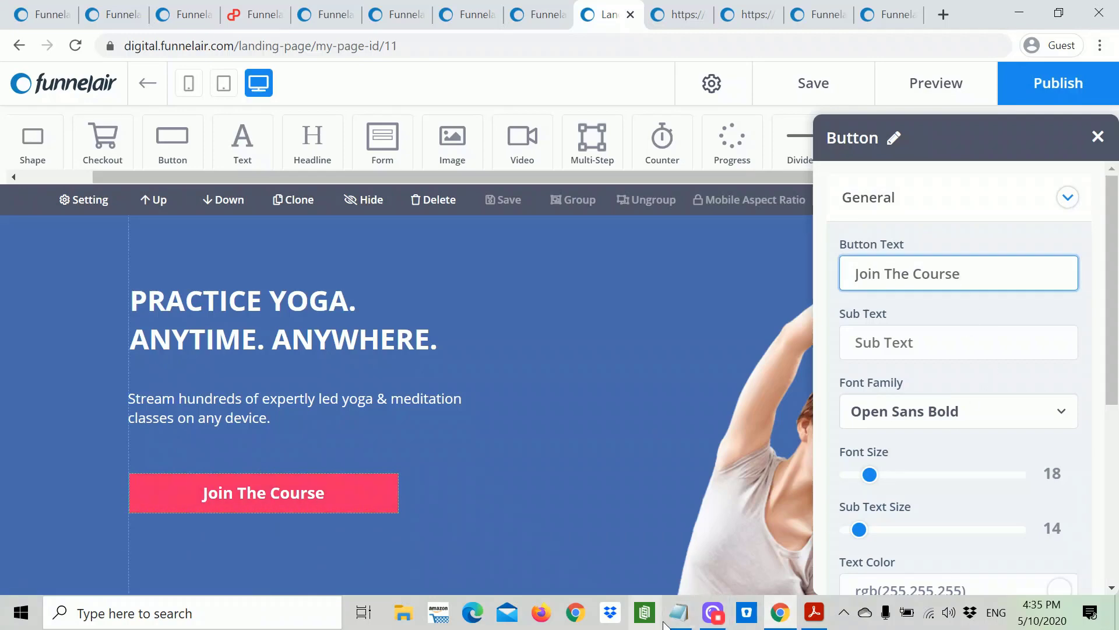
{"action": "left_click", "coordinate": [678, 612]}
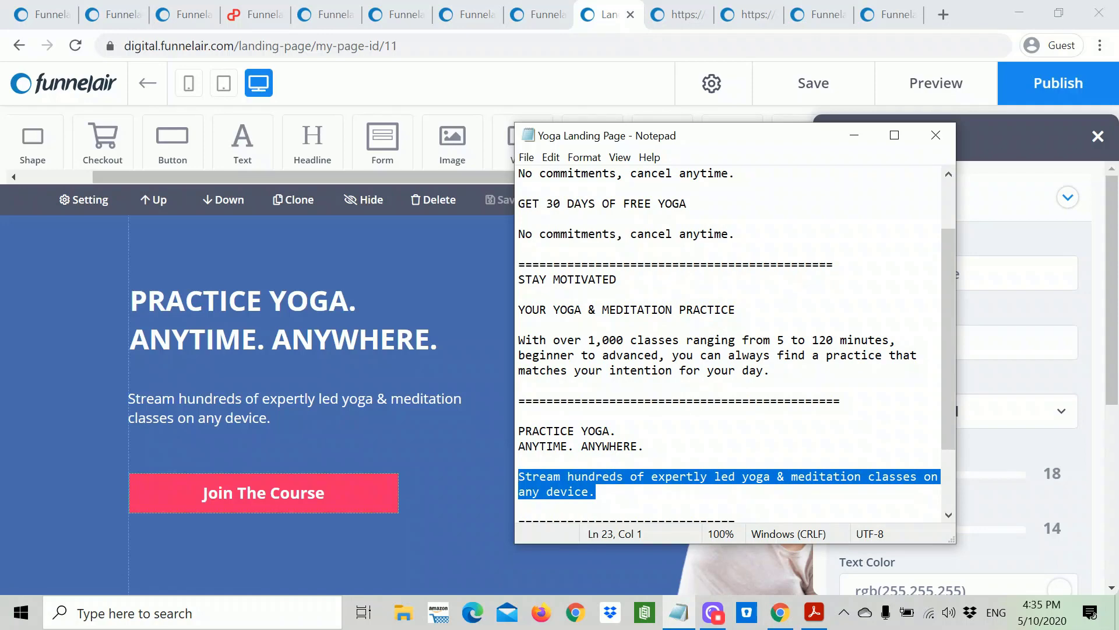
{"action": "left_click_drag", "start_coordinate": [687, 204], "coordinate": [518, 203]}
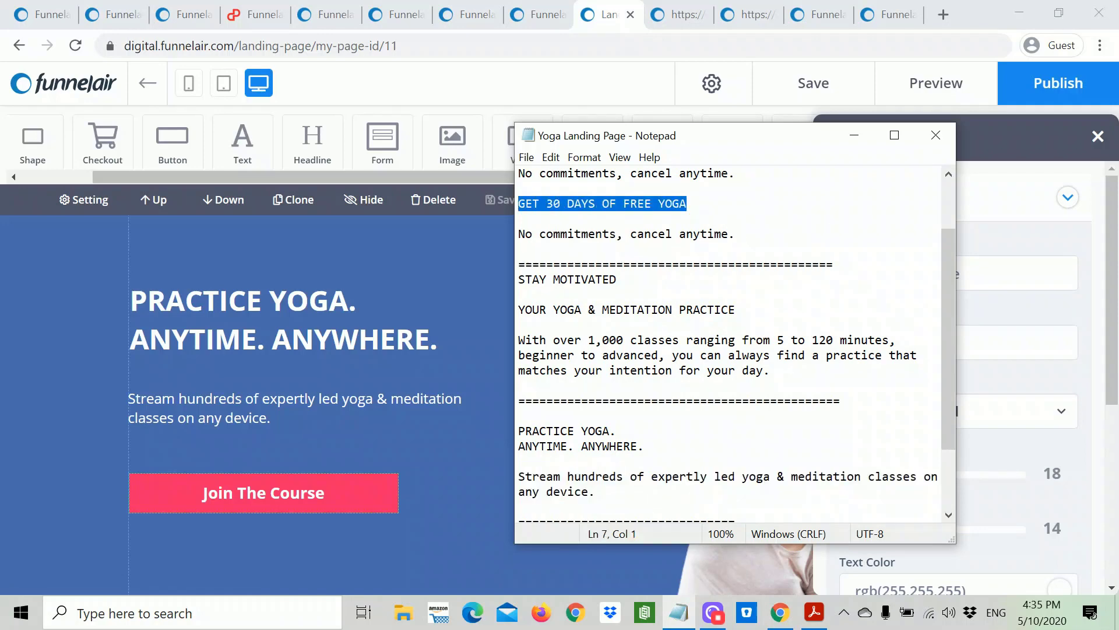
{"action": "right_click", "coordinate": [537, 201]}
{"action": "left_click", "coordinate": [576, 252]}
{"action": "left_click", "coordinate": [512, 291]}
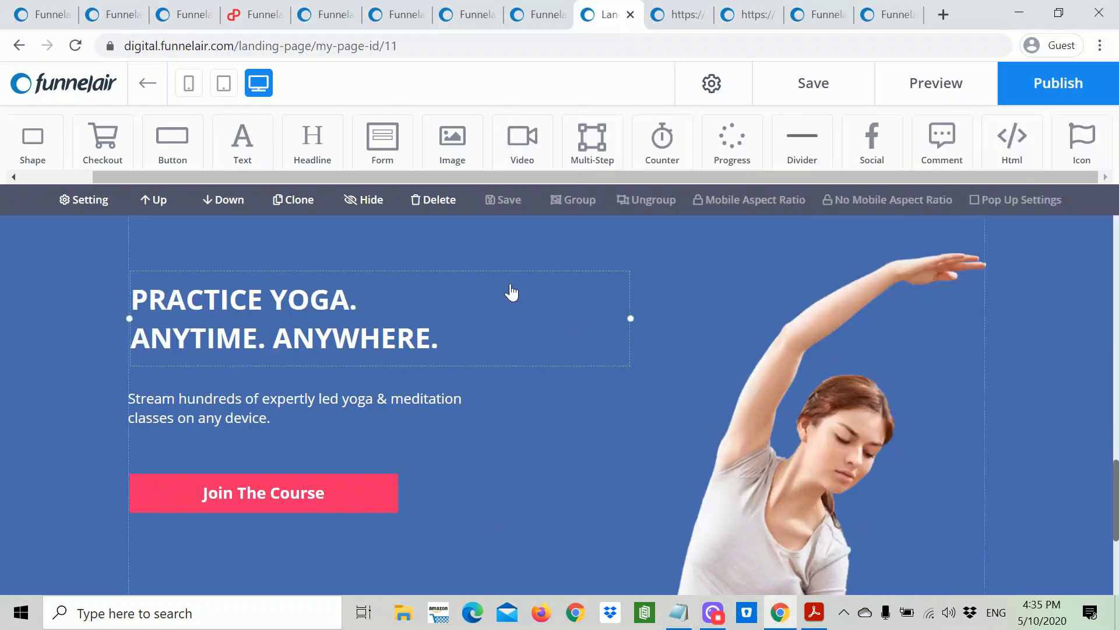
Step: Replace the Join The Course button text with the pasted 'GET 30 DAYS OF FREE YOGA'
{"action": "left_click", "coordinate": [362, 501]}
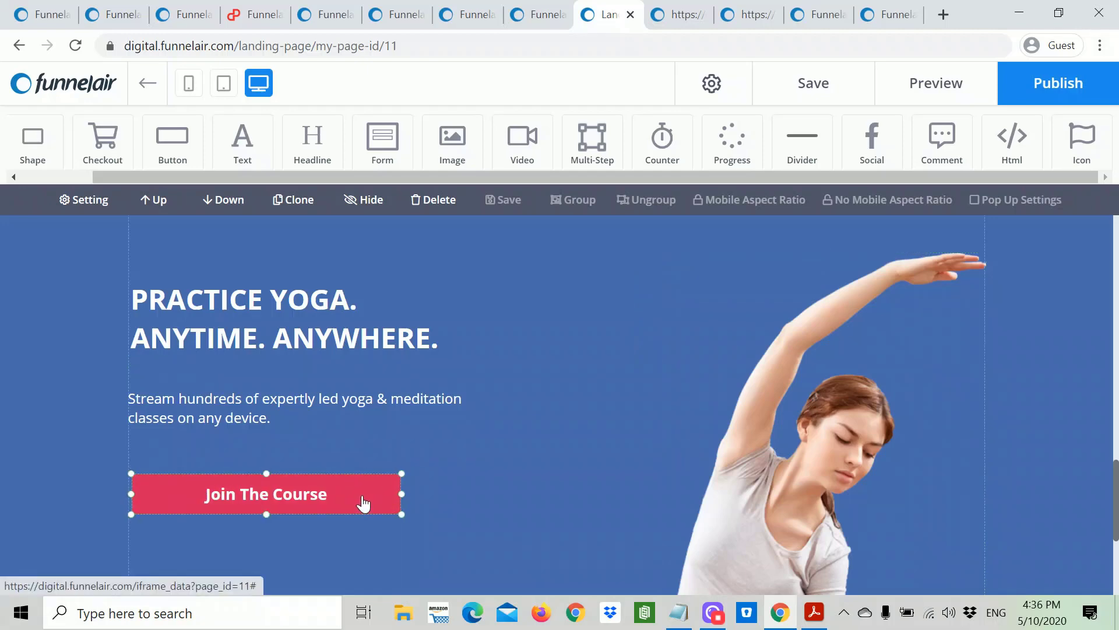
{"action": "left_click_drag", "start_coordinate": [353, 505], "coordinate": [349, 507]}
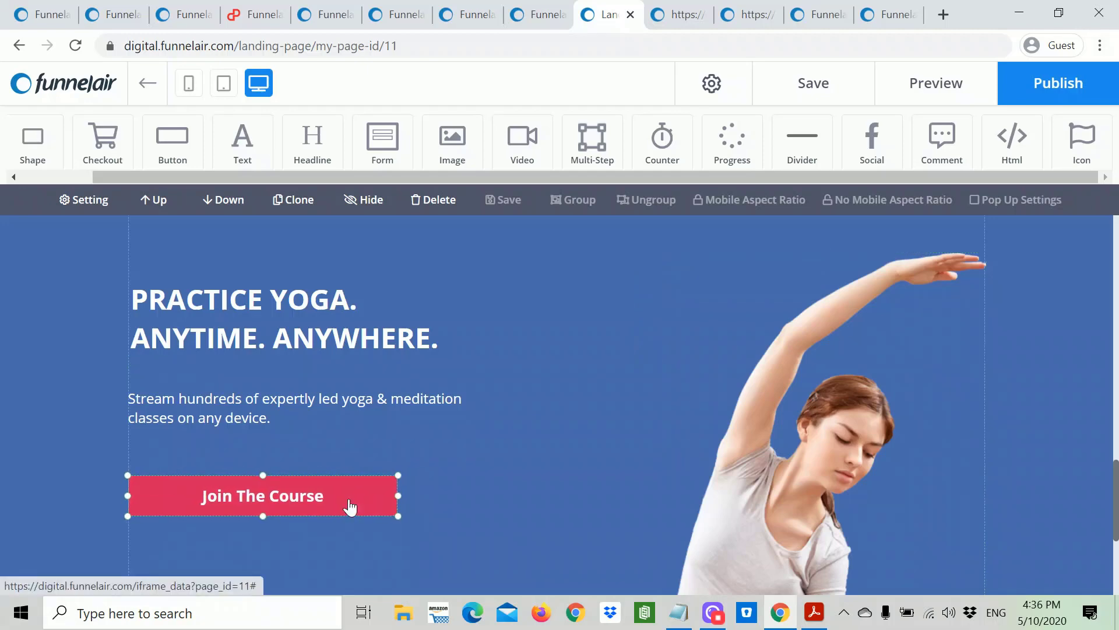
{"action": "double_click", "coordinate": [349, 507]}
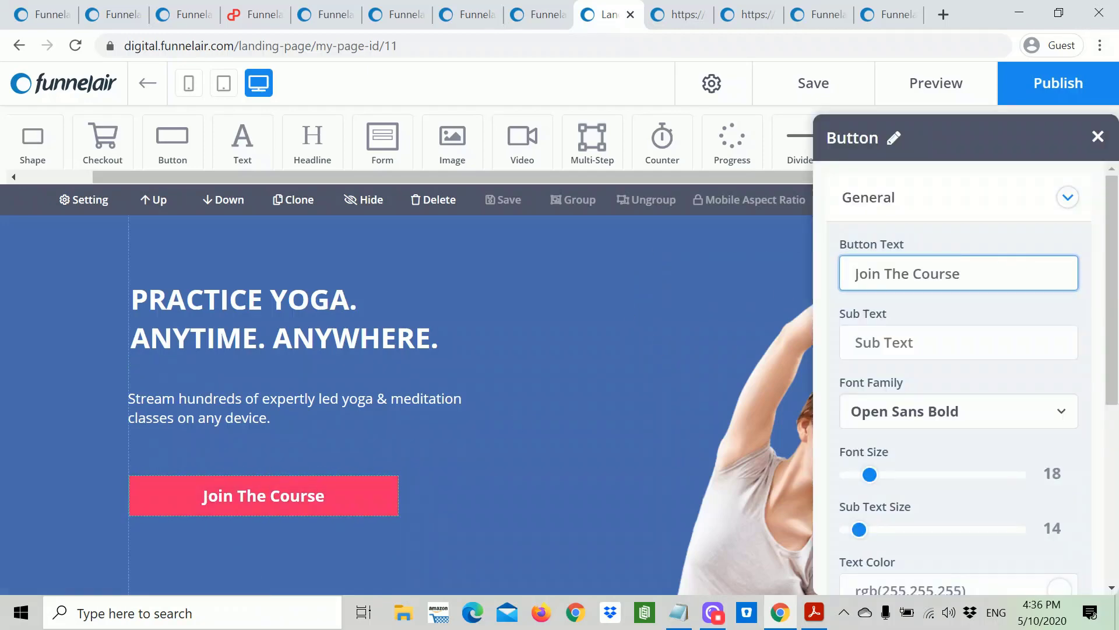
{"action": "left_click_drag", "start_coordinate": [960, 274], "coordinate": [856, 274]}
{"action": "key", "text": "ctrl+v"}
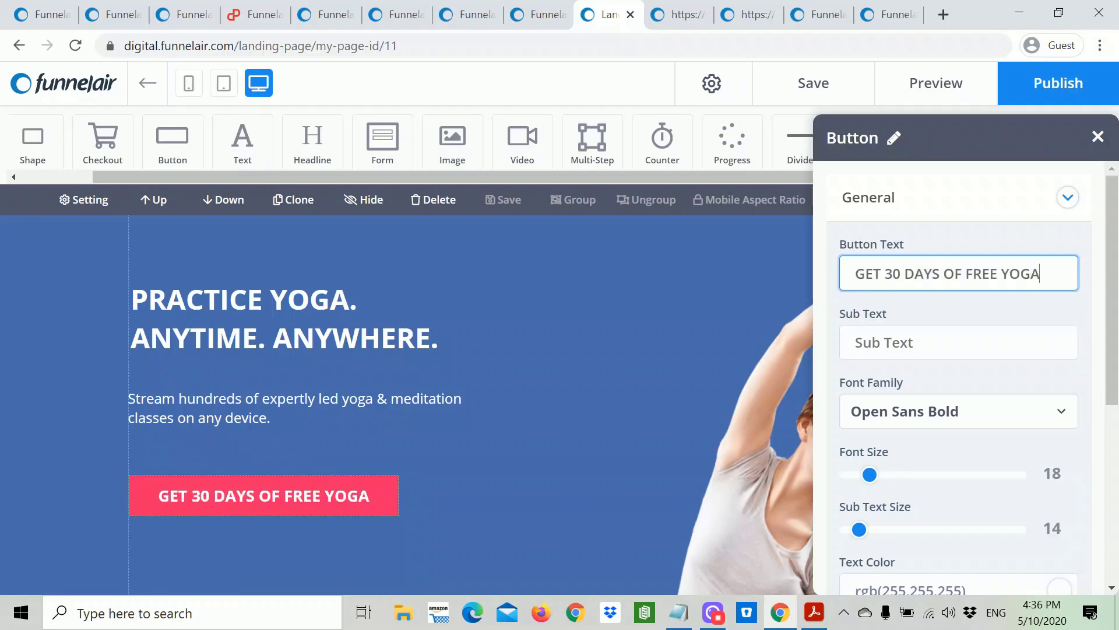
Step: Leave the button's Sub Text empty and close the Button panel
{"action": "left_click", "coordinate": [856, 342]}
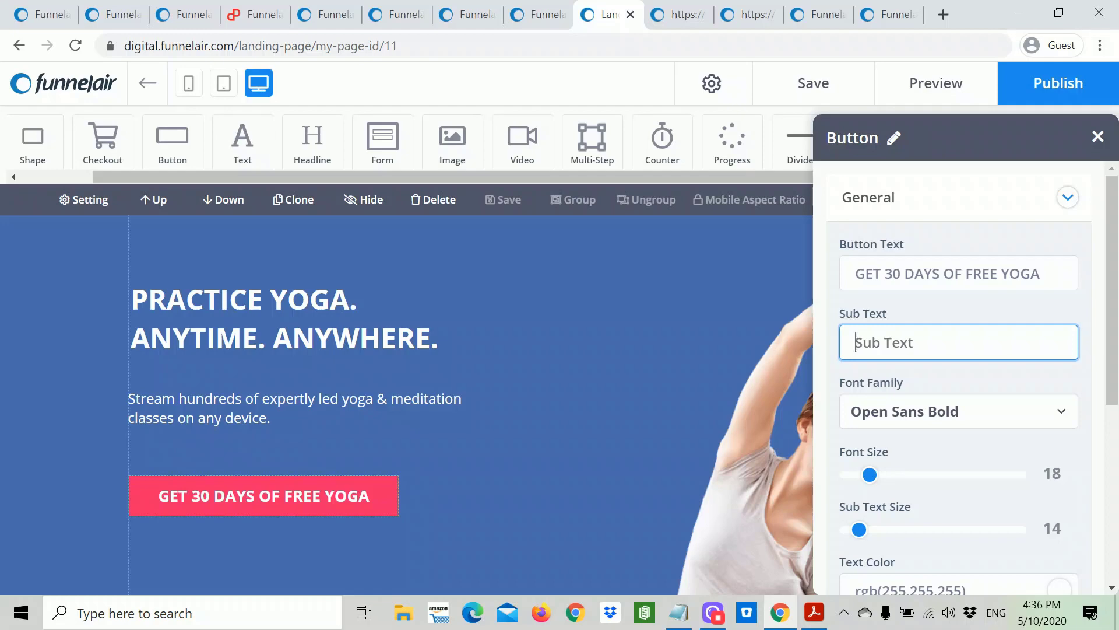
{"action": "type", "text": "FRee"}
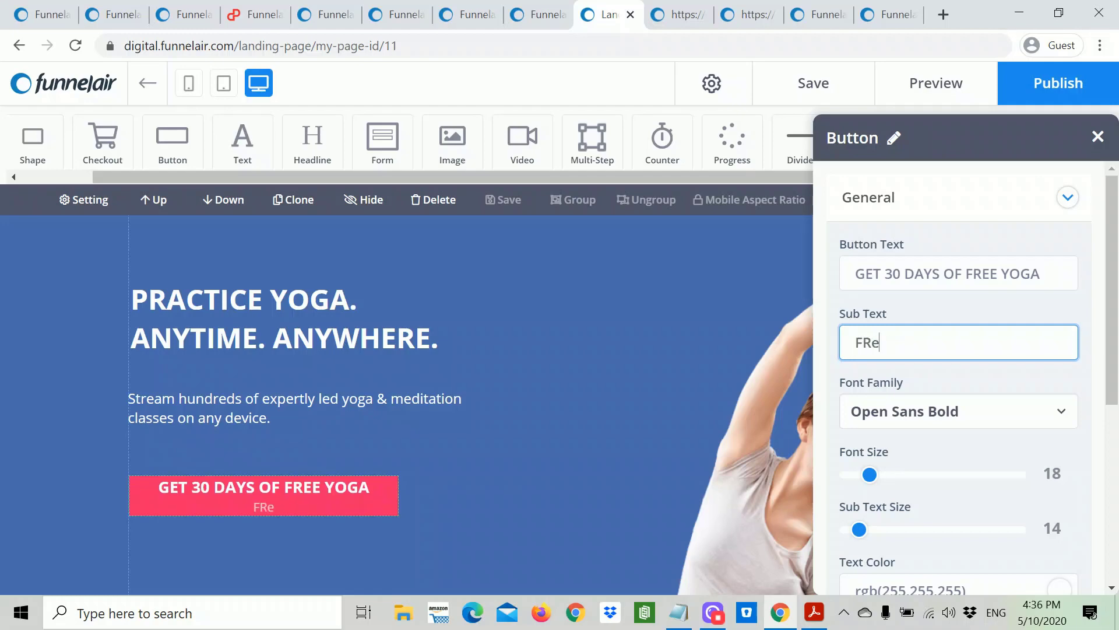
{"action": "key", "text": "BackSpace"}
{"action": "key", "text": "BackSpace"}
{"action": "type", "text": "EE"}
{"action": "key", "text": "BackSpace"}
{"action": "key", "text": "BackSpace"}
{"action": "key", "text": "BackSpace"}
{"action": "key", "text": "BackSpace"}
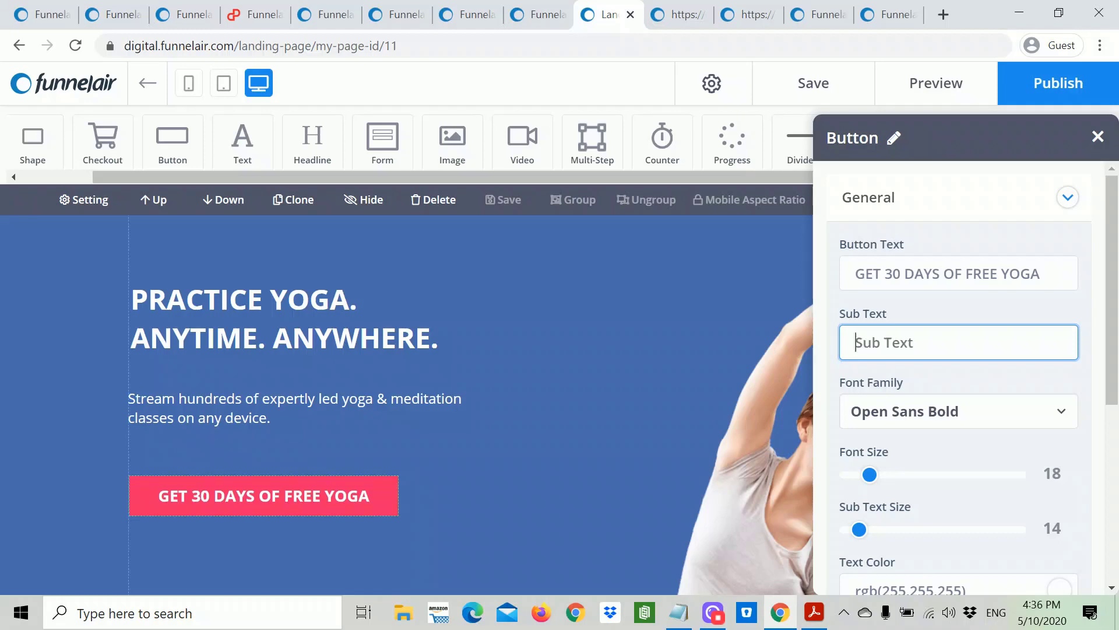
{"action": "scroll", "coordinate": [1005, 513], "scroll_direction": "down", "scroll_amount": 3}
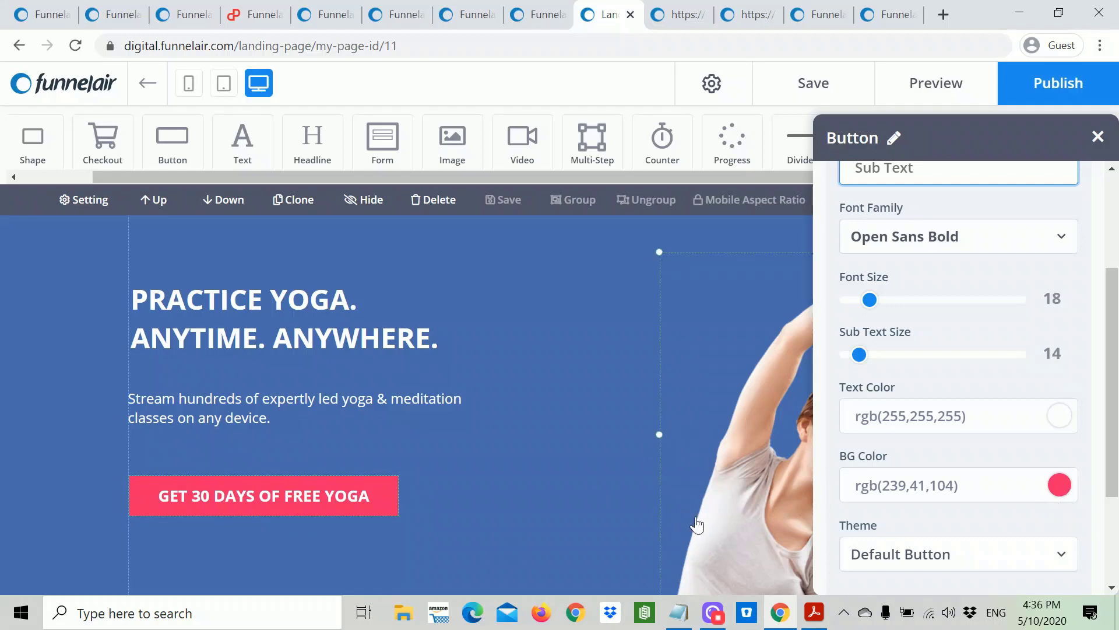
{"action": "left_click", "coordinate": [680, 322]}
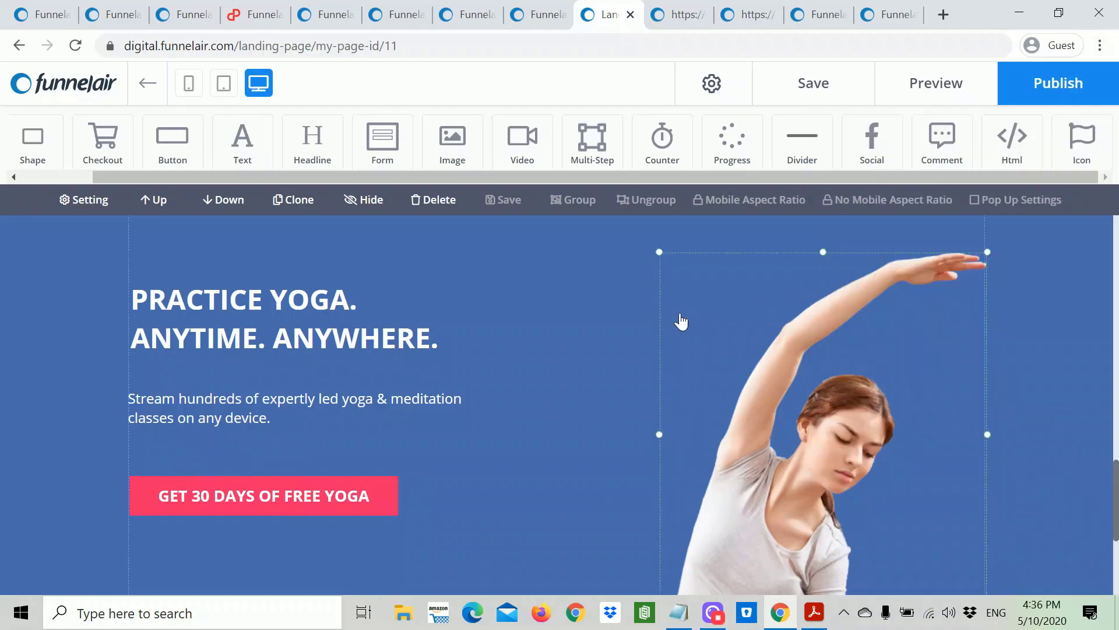
Step: Review the edited Optin3 page and save it from the top toolbar
{"action": "scroll", "coordinate": [539, 357], "scroll_direction": "down", "scroll_amount": 4}
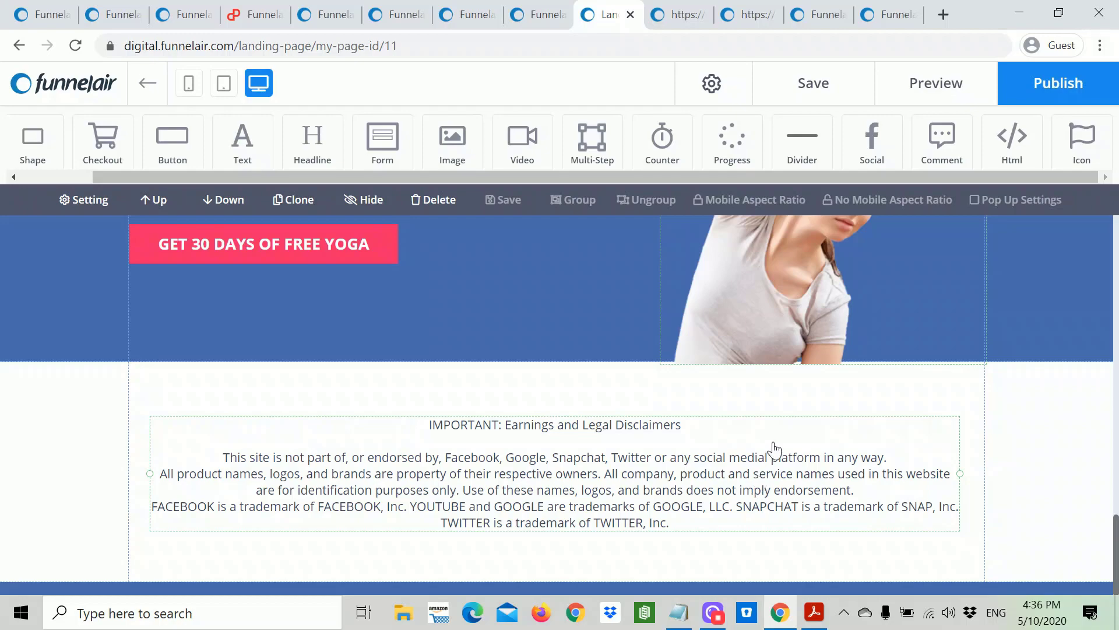
{"action": "scroll", "coordinate": [778, 453], "scroll_direction": "up", "scroll_amount": 10}
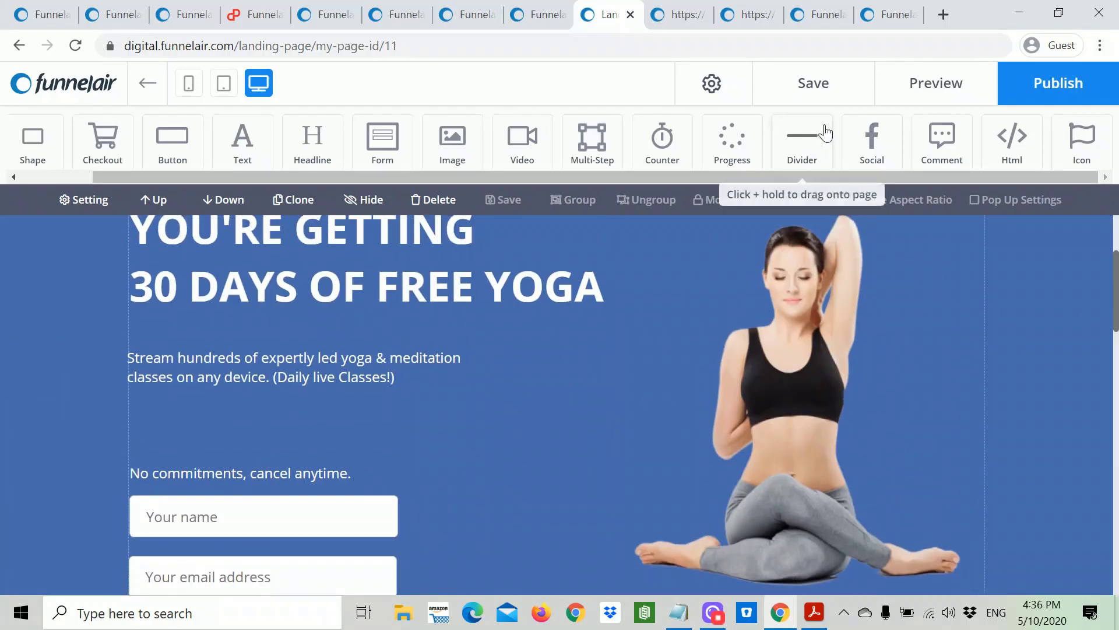
{"action": "left_click", "coordinate": [813, 84]}
{"action": "scroll", "coordinate": [912, 344], "scroll_direction": "up", "scroll_amount": 3}
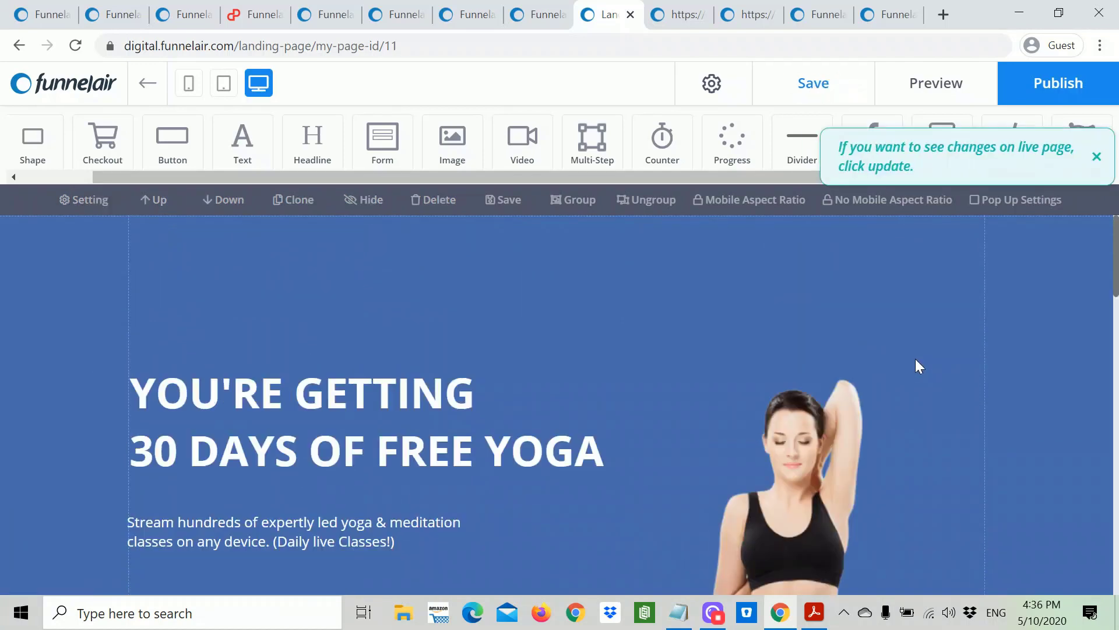
Step: Preview the Optin3 page in a new tab and check all three yoga sections and the footer
{"action": "left_click", "coordinate": [944, 83]}
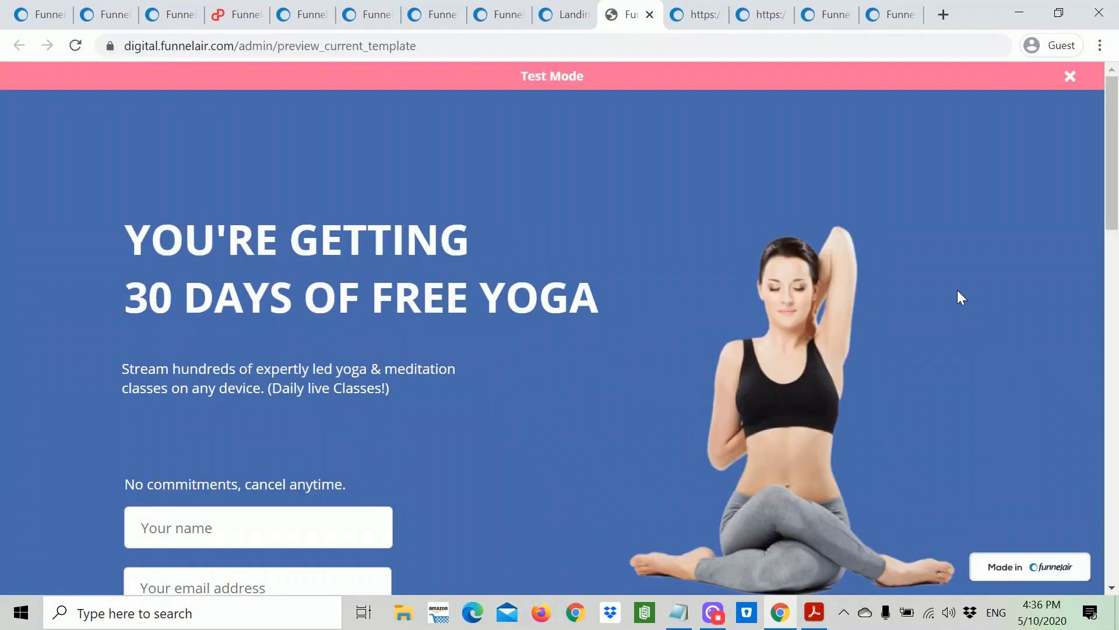
{"action": "scroll", "coordinate": [961, 298], "scroll_direction": "down", "scroll_amount": 10}
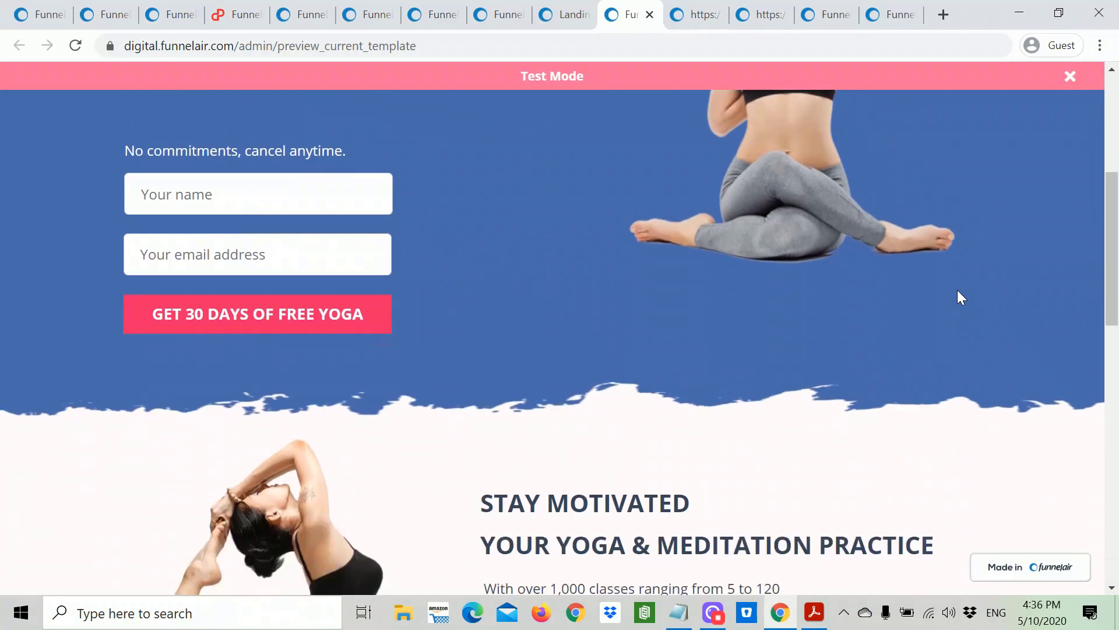
{"action": "scroll", "coordinate": [961, 297], "scroll_direction": "down", "scroll_amount": 10}
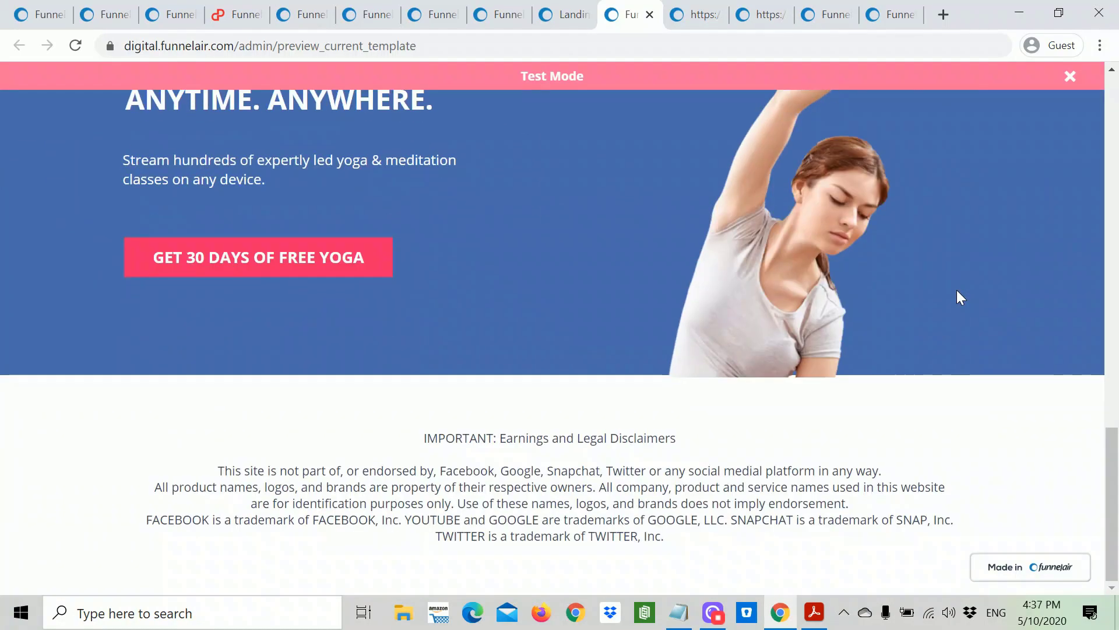
{"action": "scroll", "coordinate": [957, 292], "scroll_direction": "up", "scroll_amount": 20}
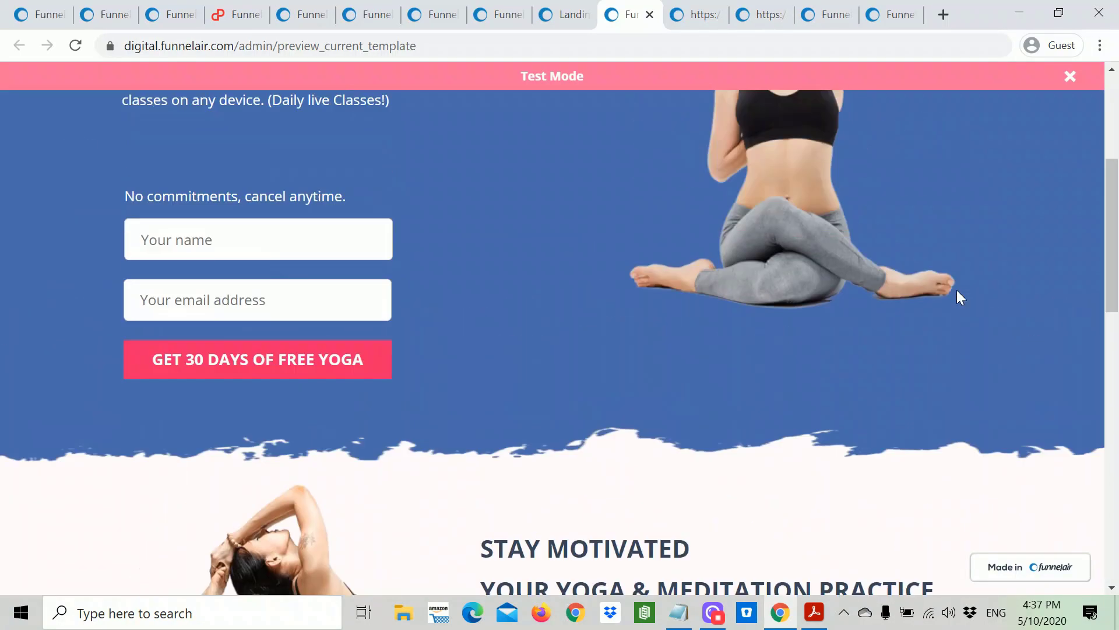
{"action": "scroll", "coordinate": [958, 295], "scroll_direction": "down", "scroll_amount": 8}
{"action": "scroll", "coordinate": [958, 294], "scroll_direction": "down", "scroll_amount": 10}
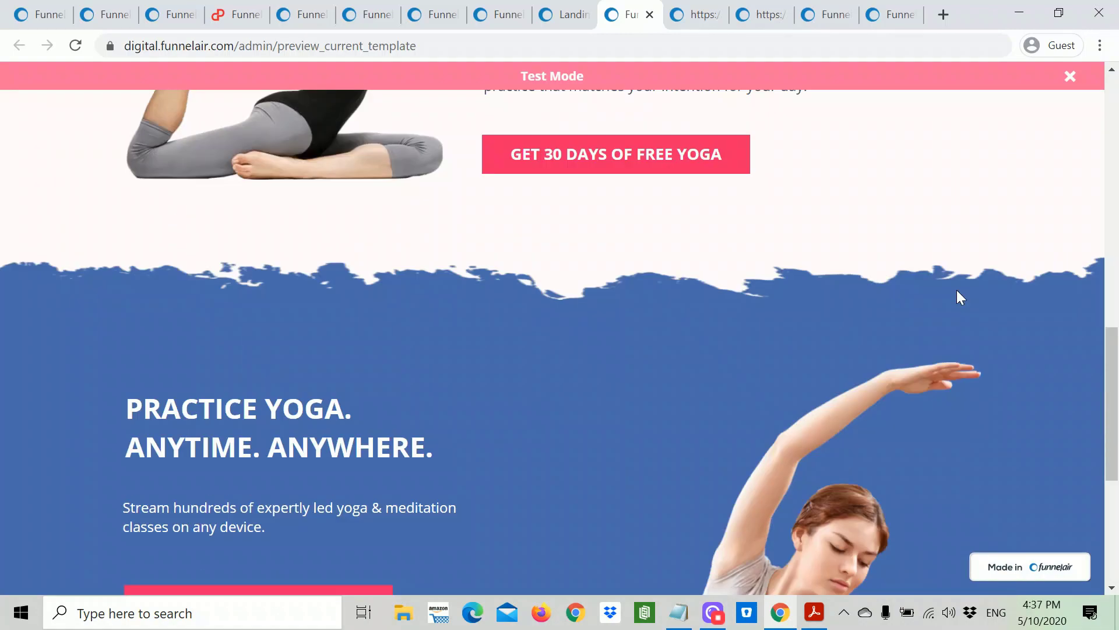
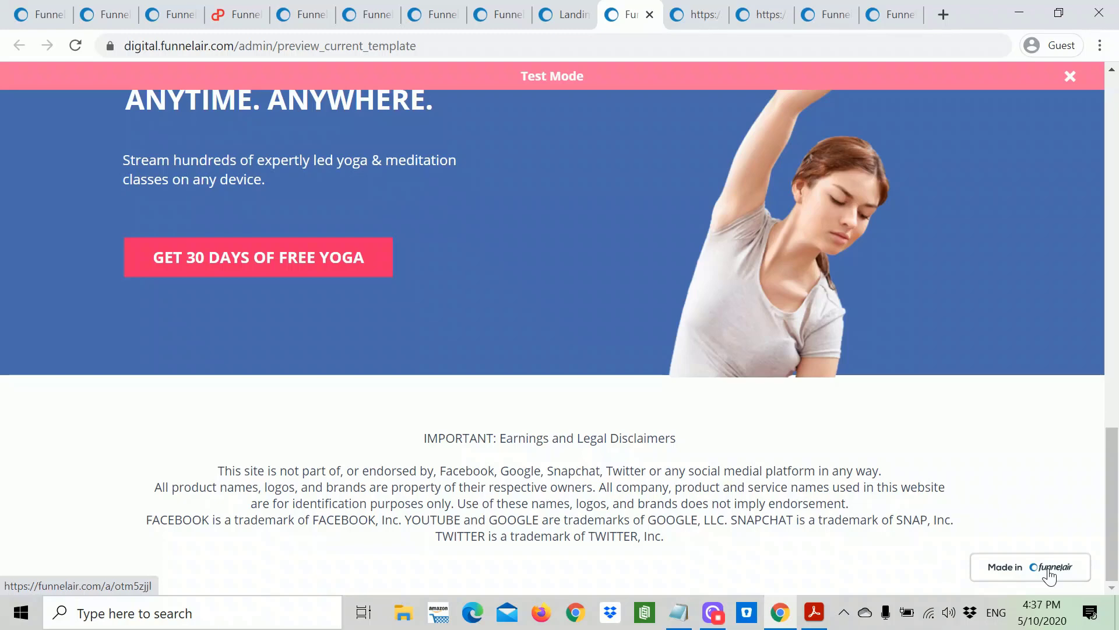
Step: Go back from the live preview tab to the yoga opt-in page editor
{"action": "scroll", "coordinate": [987, 375], "scroll_direction": "up", "scroll_amount": 6}
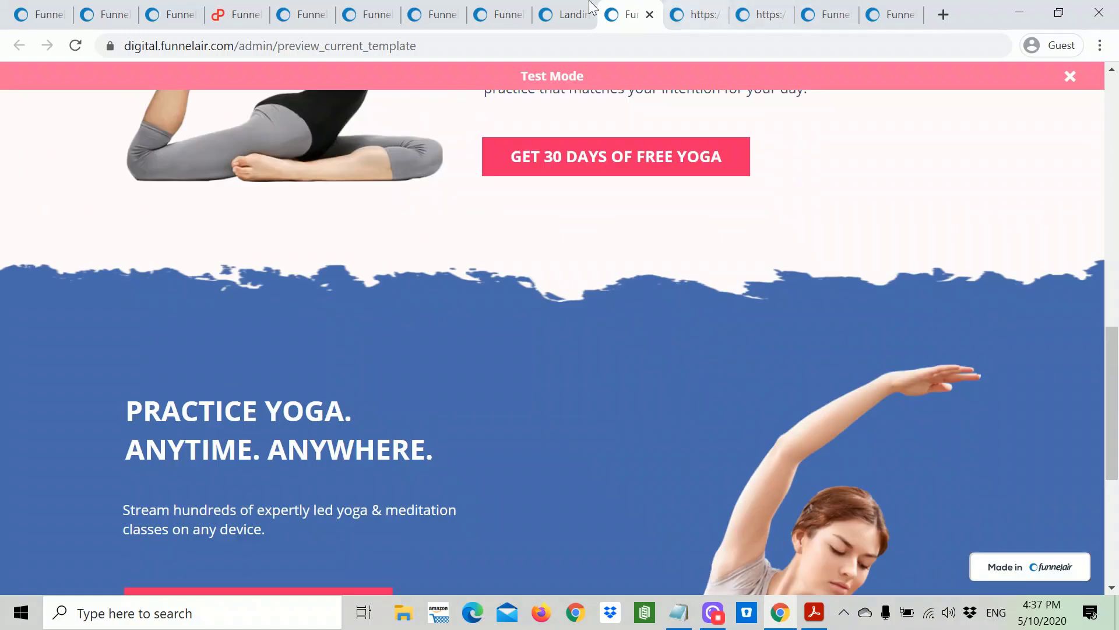
{"action": "left_click", "coordinate": [563, 14]}
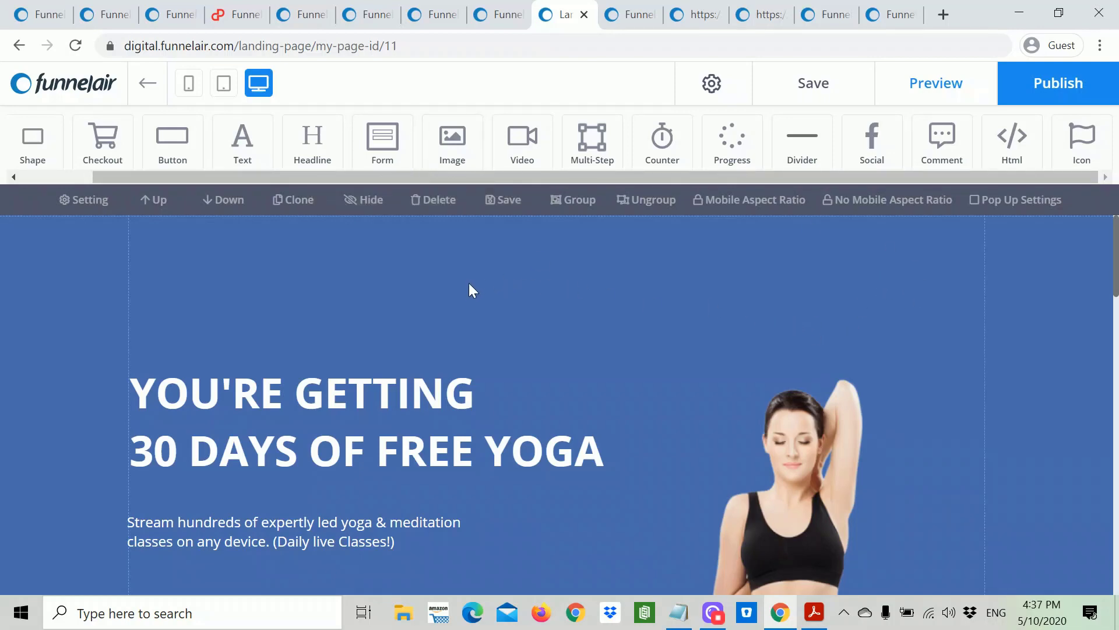
{"action": "left_click", "coordinate": [224, 82]}
Step: In mobile view, move the signup button, email and name fields below the No commitments line
{"action": "left_click", "coordinate": [222, 90]}
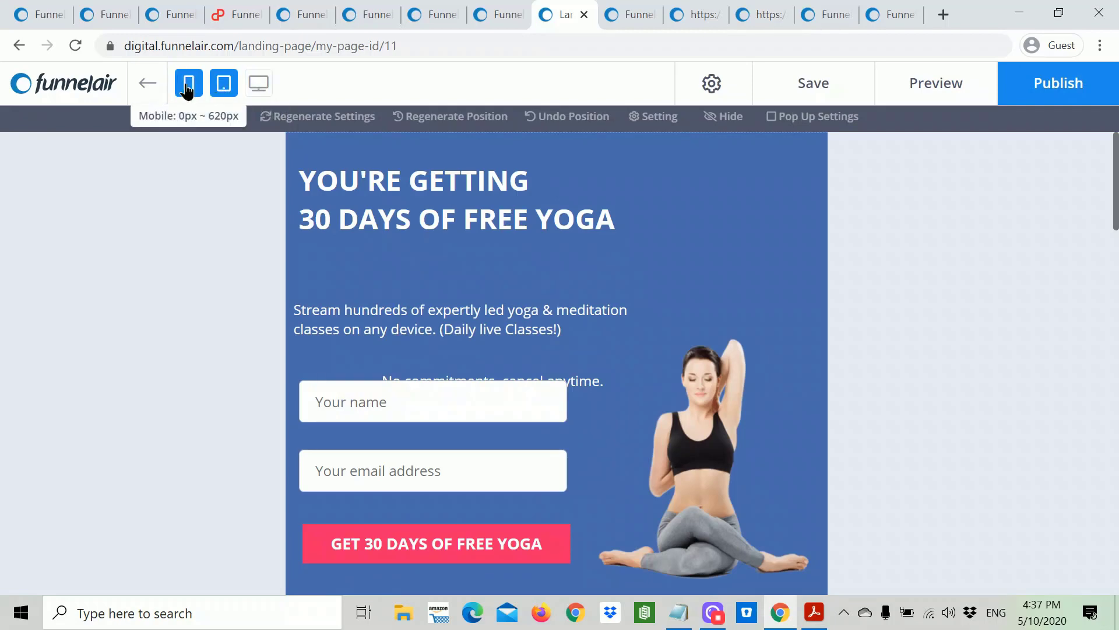
{"action": "left_click", "coordinate": [187, 87]}
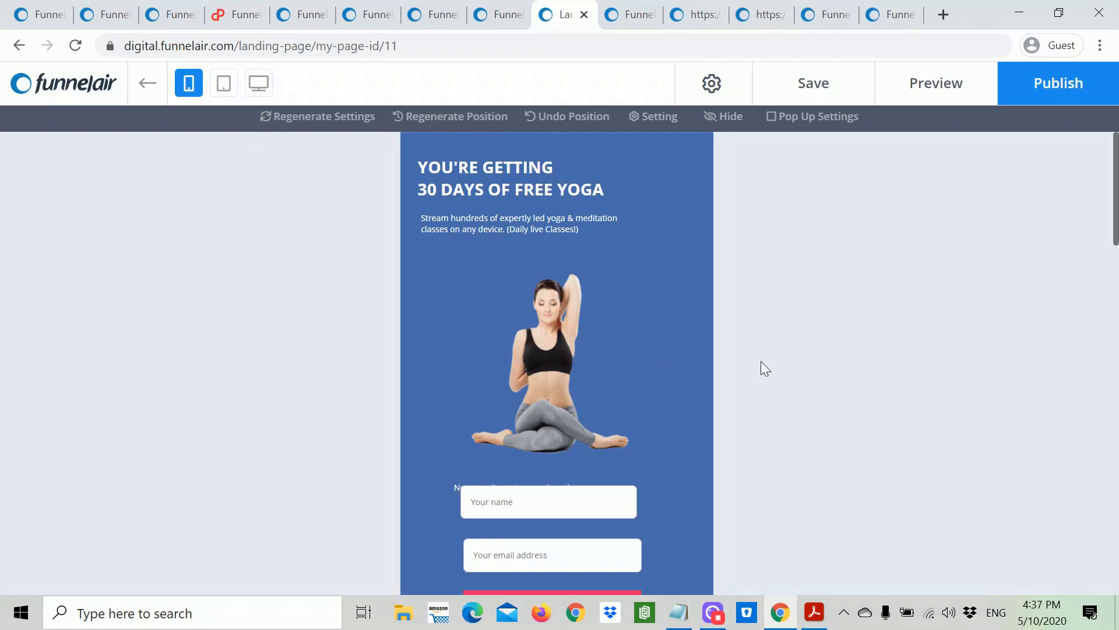
{"action": "scroll", "coordinate": [647, 367], "scroll_direction": "down", "scroll_amount": 5}
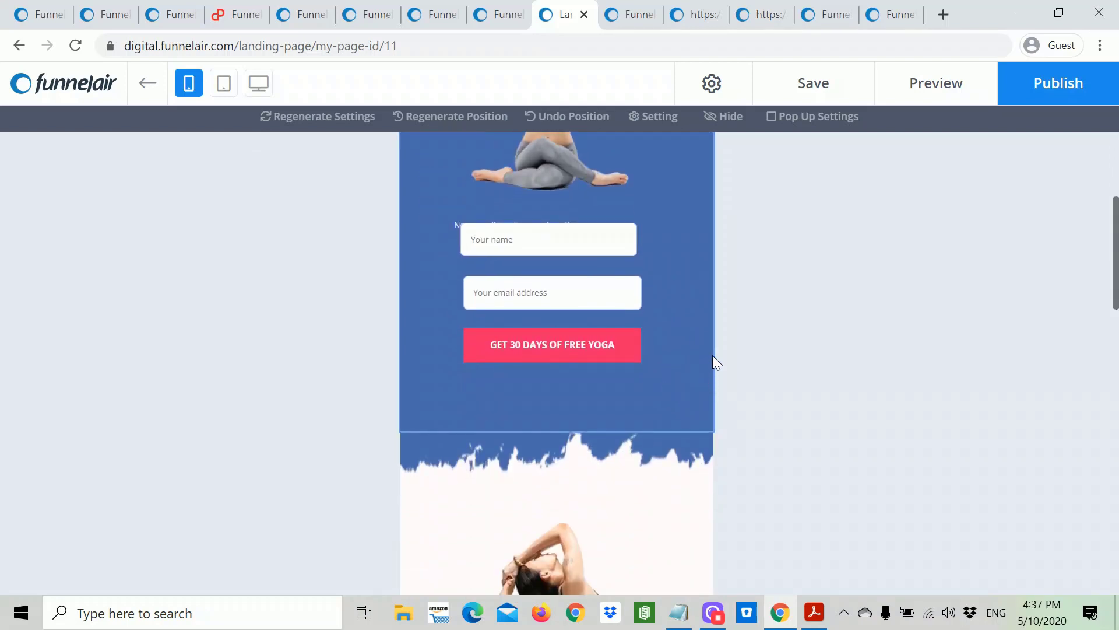
{"action": "left_click", "coordinate": [593, 354]}
{"action": "left_click_drag", "start_coordinate": [592, 354], "coordinate": [595, 379]}
{"action": "left_click", "coordinate": [583, 312]}
{"action": "left_click_drag", "start_coordinate": [582, 311], "coordinate": [581, 336]}
{"action": "left_click", "coordinate": [590, 240]}
{"action": "left_click_drag", "start_coordinate": [590, 241], "coordinate": [593, 267]}
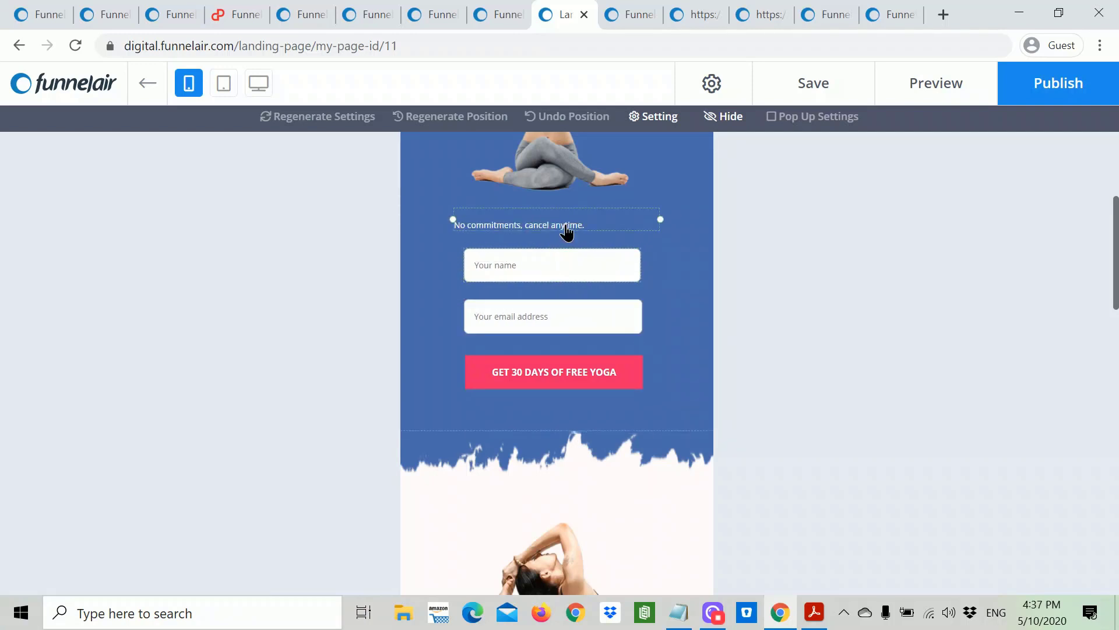
{"action": "left_click", "coordinate": [562, 227]}
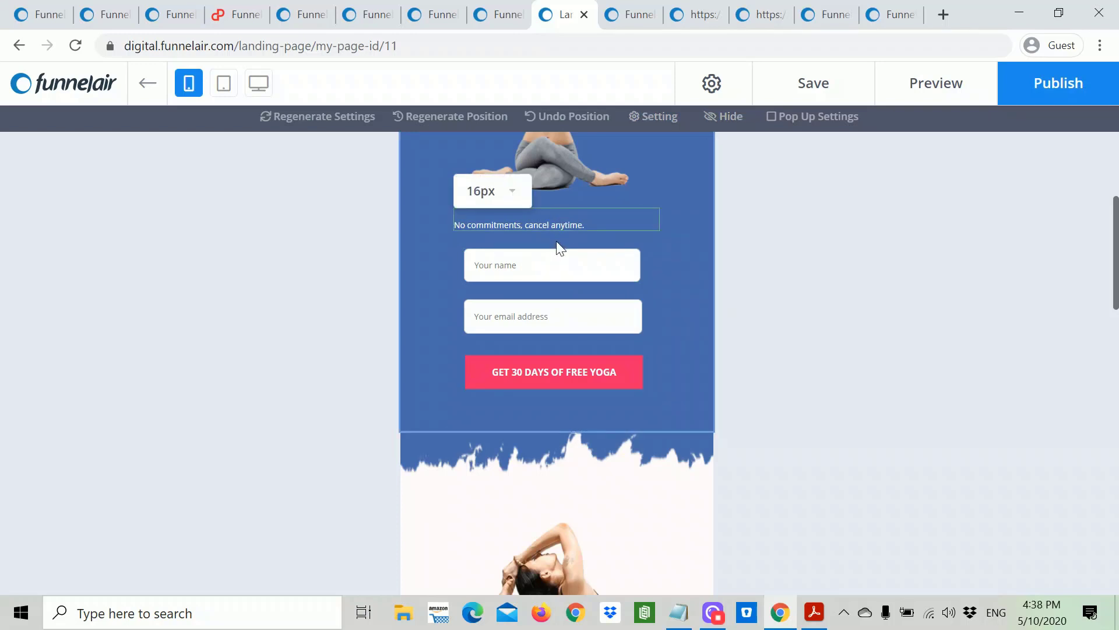
Step: Make the Stay Motivated section taller and move its red button below the headline
{"action": "scroll", "coordinate": [569, 257], "scroll_direction": "up", "scroll_amount": 1}
{"action": "scroll", "coordinate": [572, 288], "scroll_direction": "up", "scroll_amount": 2}
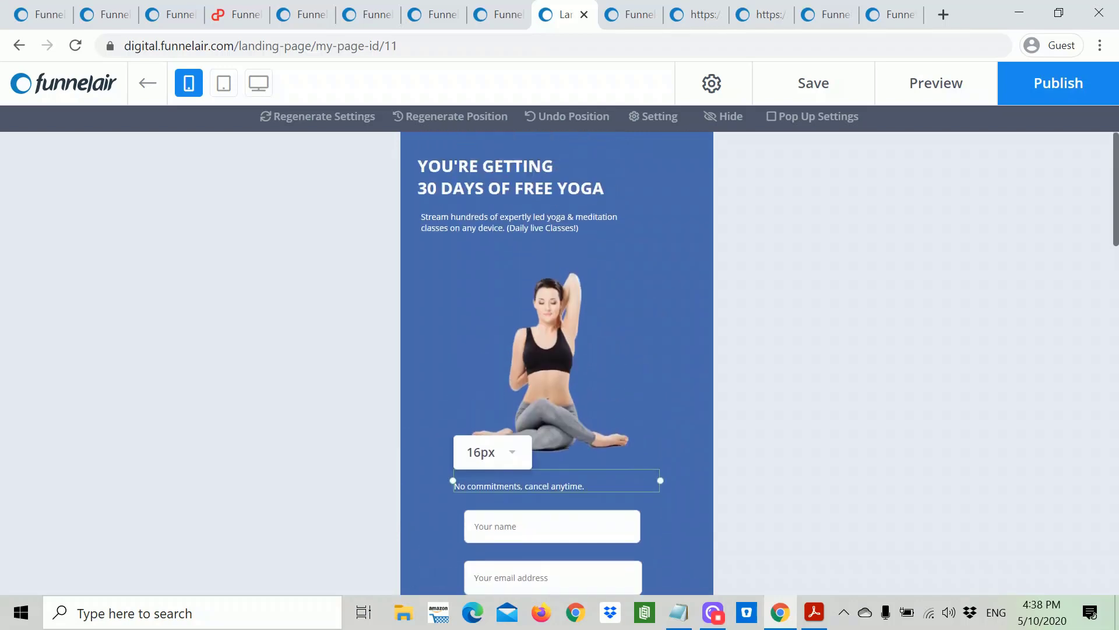
{"action": "scroll", "coordinate": [590, 321], "scroll_direction": "down", "scroll_amount": 4}
{"action": "scroll", "coordinate": [590, 338], "scroll_direction": "down", "scroll_amount": 4}
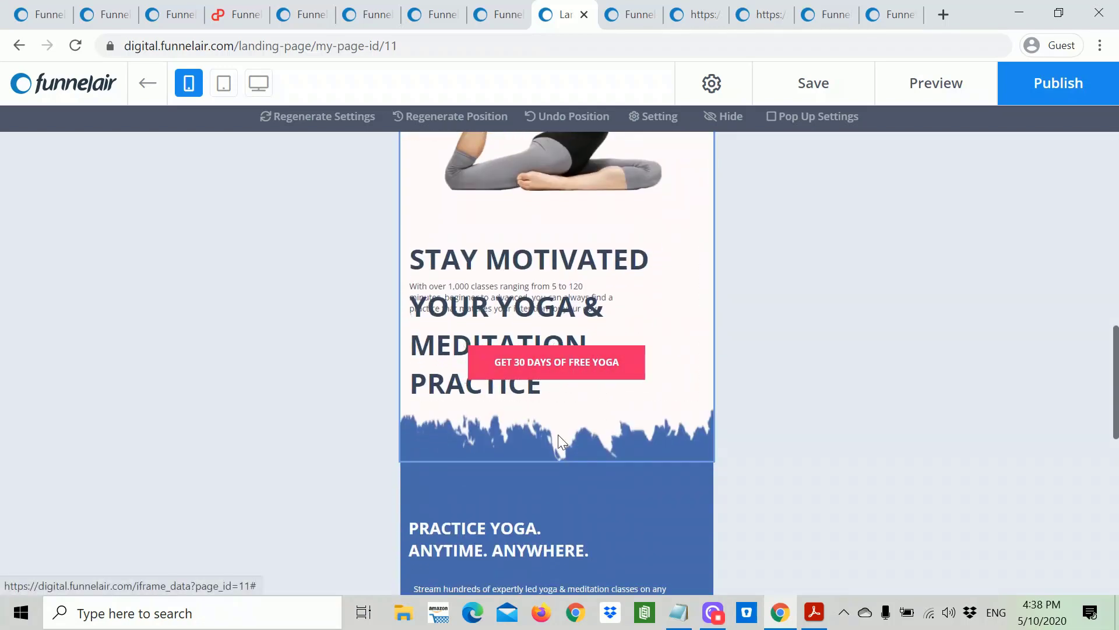
{"action": "left_click_drag", "start_coordinate": [556, 461], "coordinate": [554, 542]}
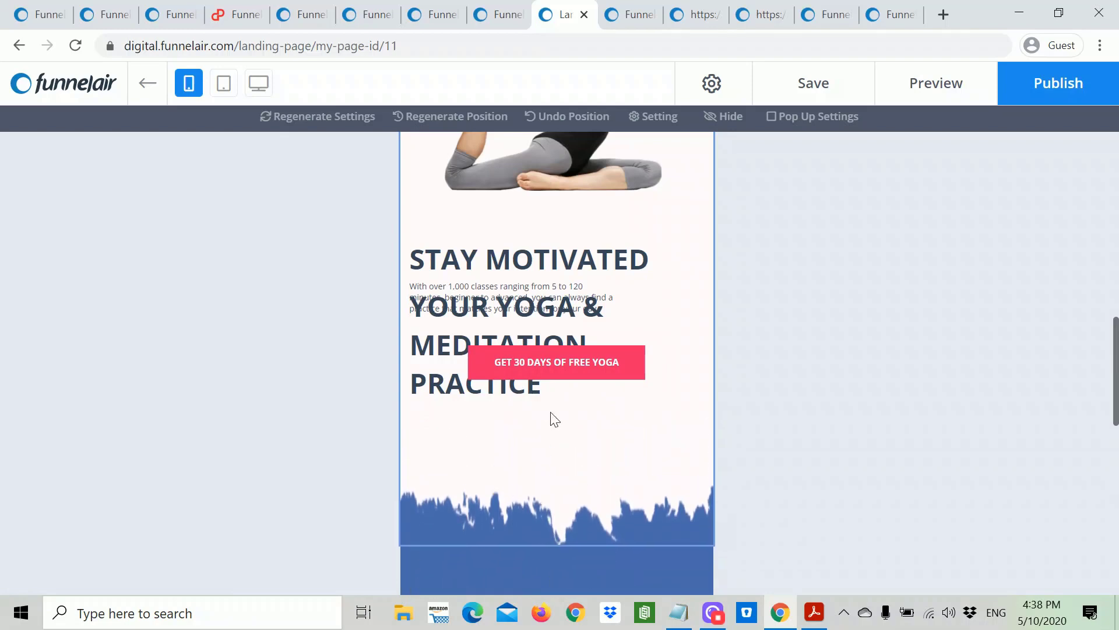
{"action": "left_click_drag", "start_coordinate": [553, 367], "coordinate": [550, 501]}
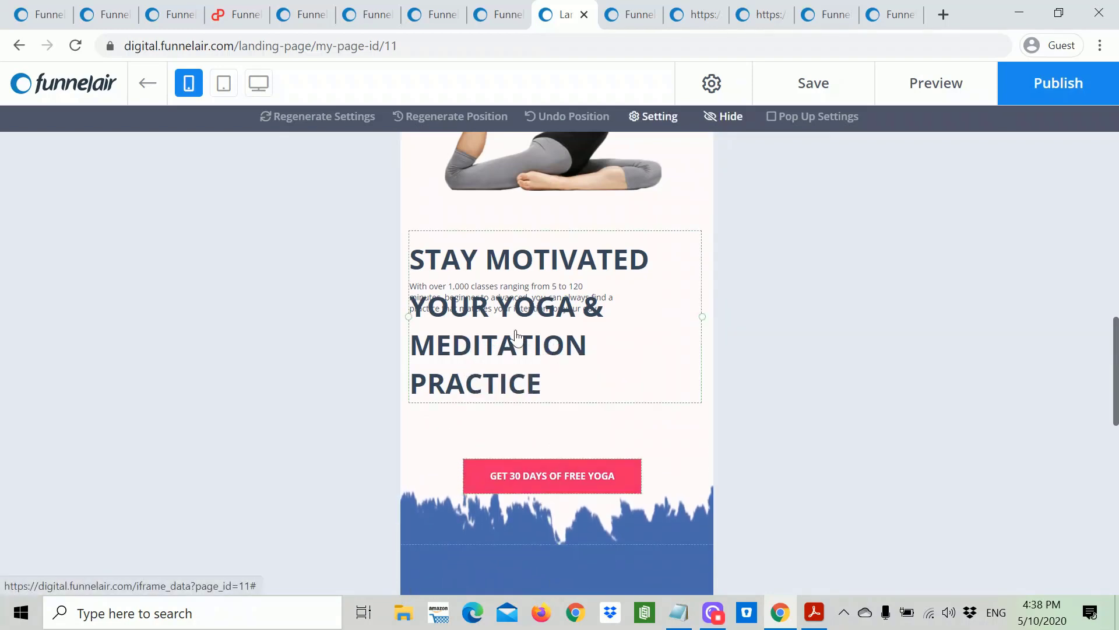
{"action": "left_click", "coordinate": [551, 353]}
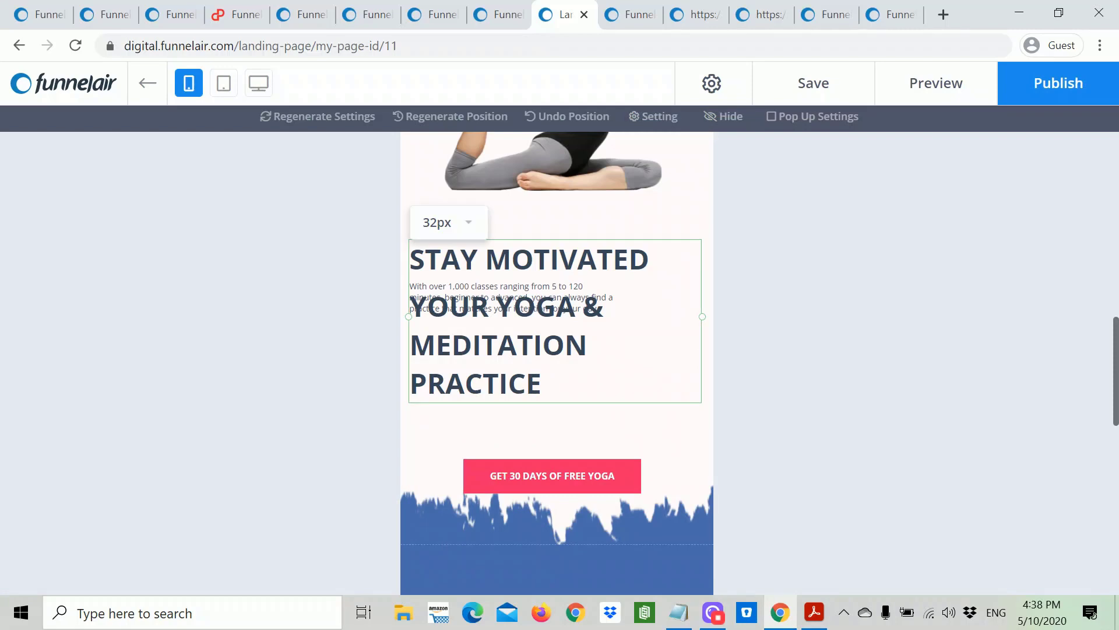
{"action": "scroll", "coordinate": [617, 331], "scroll_direction": "up", "scroll_amount": 10}
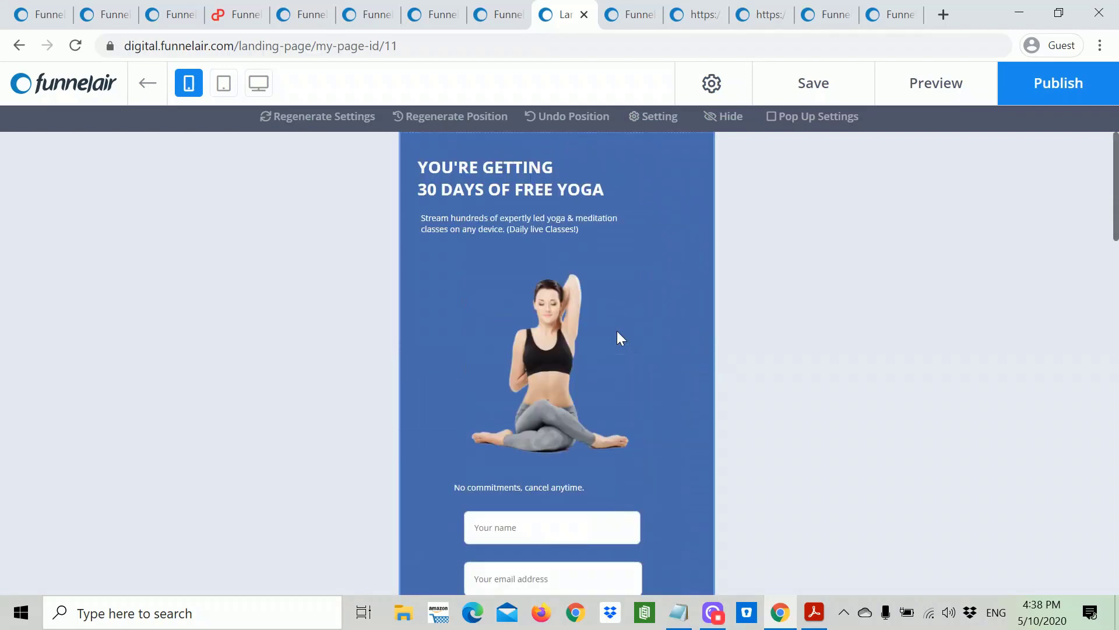
Step: Review the yoga page in tablet layout, then return to the desktop layout
{"action": "left_click", "coordinate": [224, 84]}
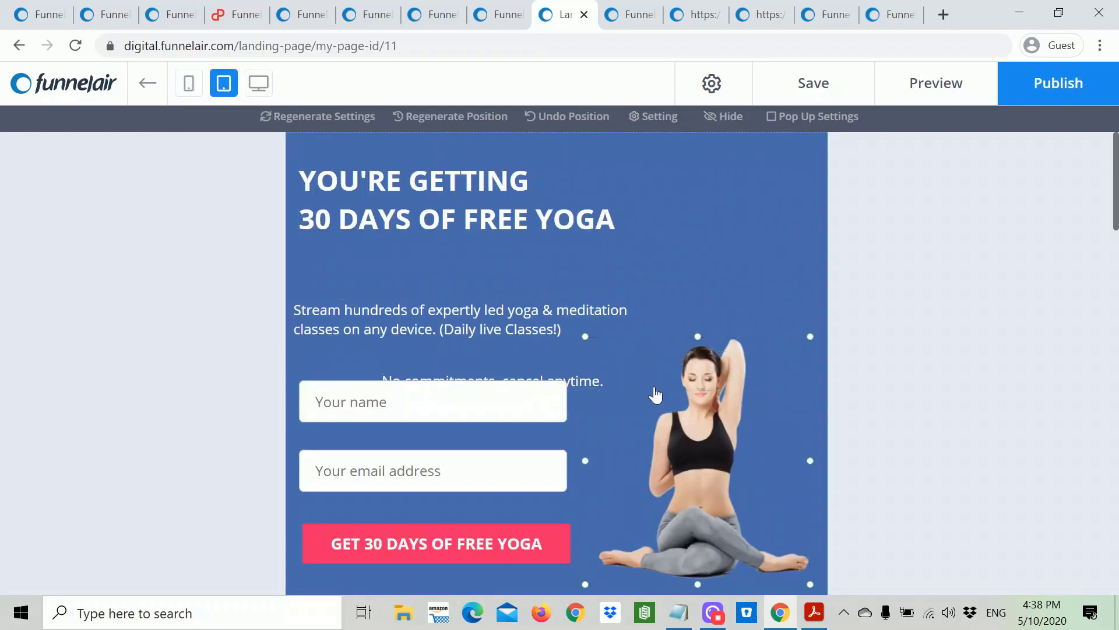
{"action": "scroll", "coordinate": [651, 384], "scroll_direction": "down", "scroll_amount": 10}
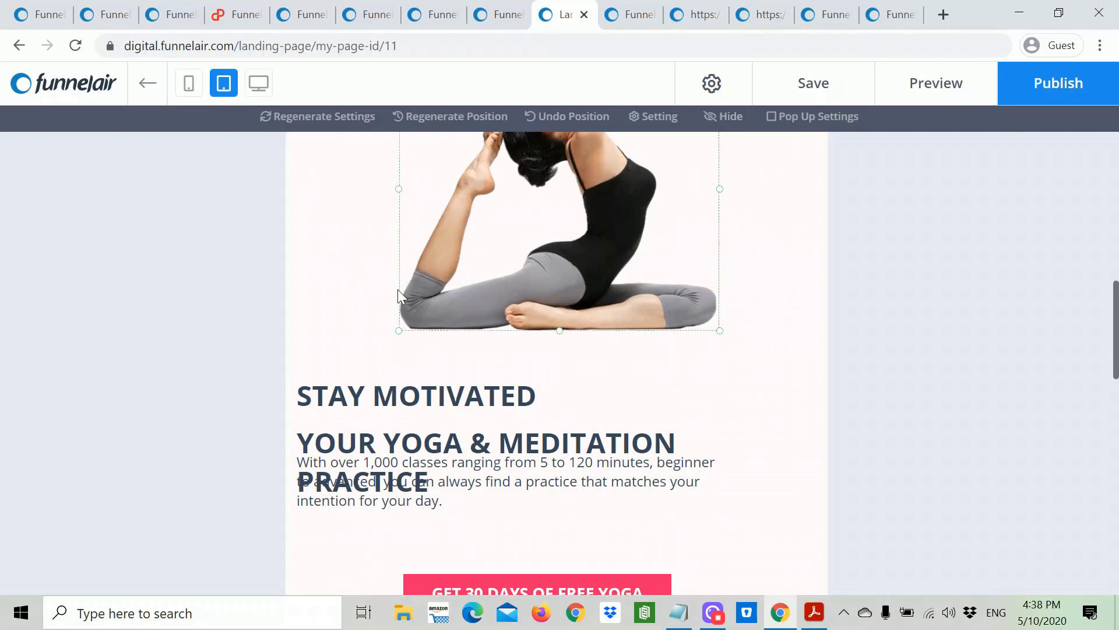
{"action": "left_click", "coordinate": [259, 85]}
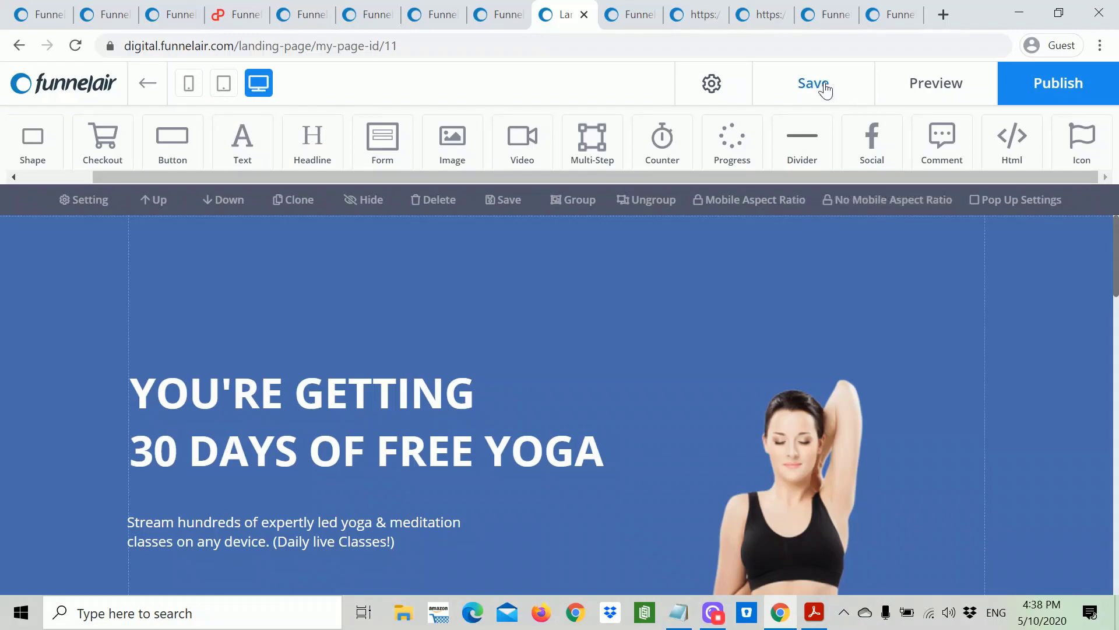
Step: Save the yoga opt-in page and leave the editor for the funnel steps
{"action": "scroll", "coordinate": [824, 270], "scroll_direction": "down", "scroll_amount": 5}
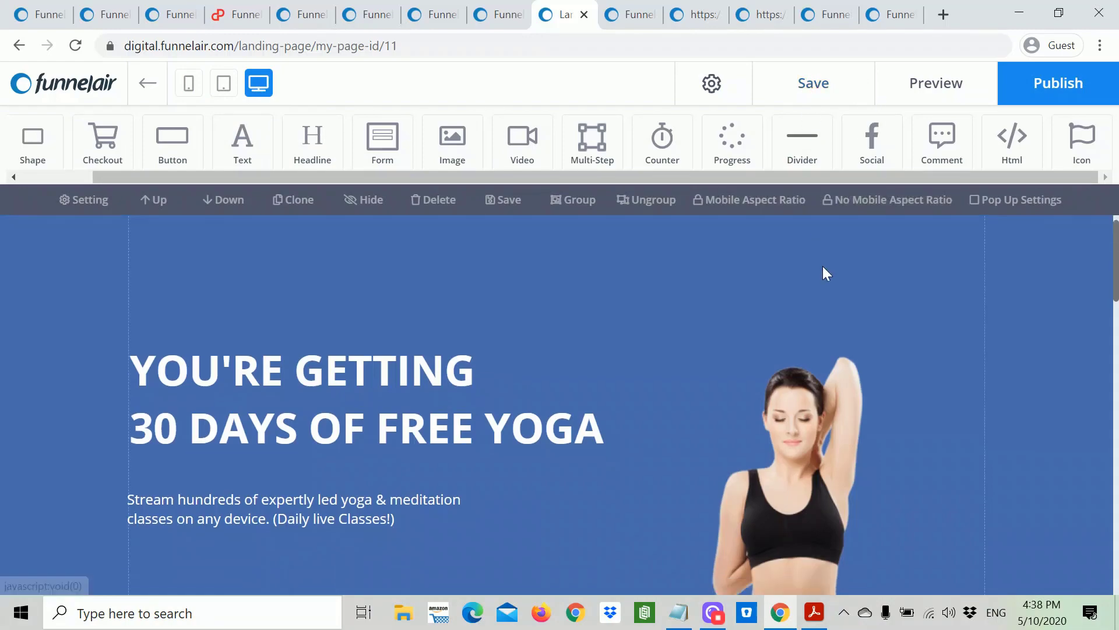
{"action": "scroll", "coordinate": [874, 302], "scroll_direction": "up", "scroll_amount": 5}
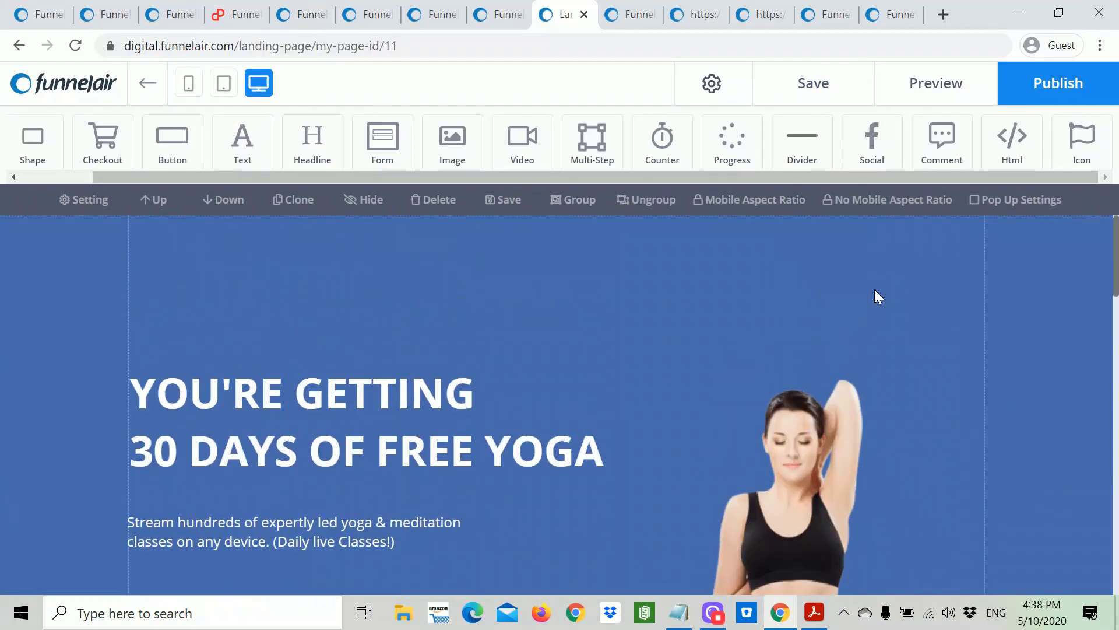
{"action": "left_click", "coordinate": [823, 87]}
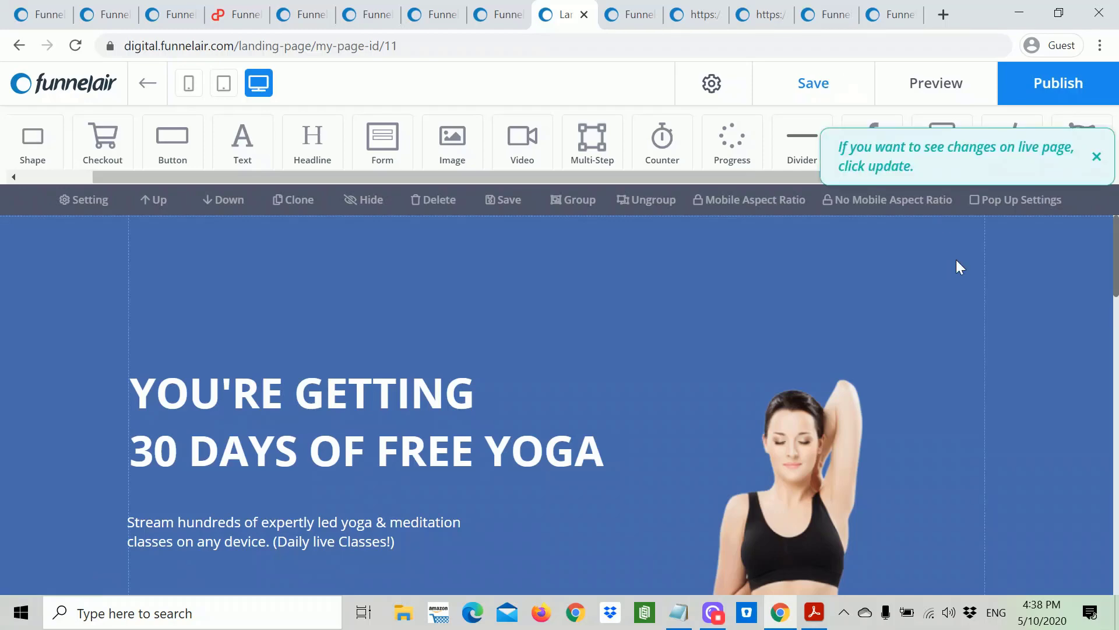
{"action": "left_click", "coordinate": [1096, 157]}
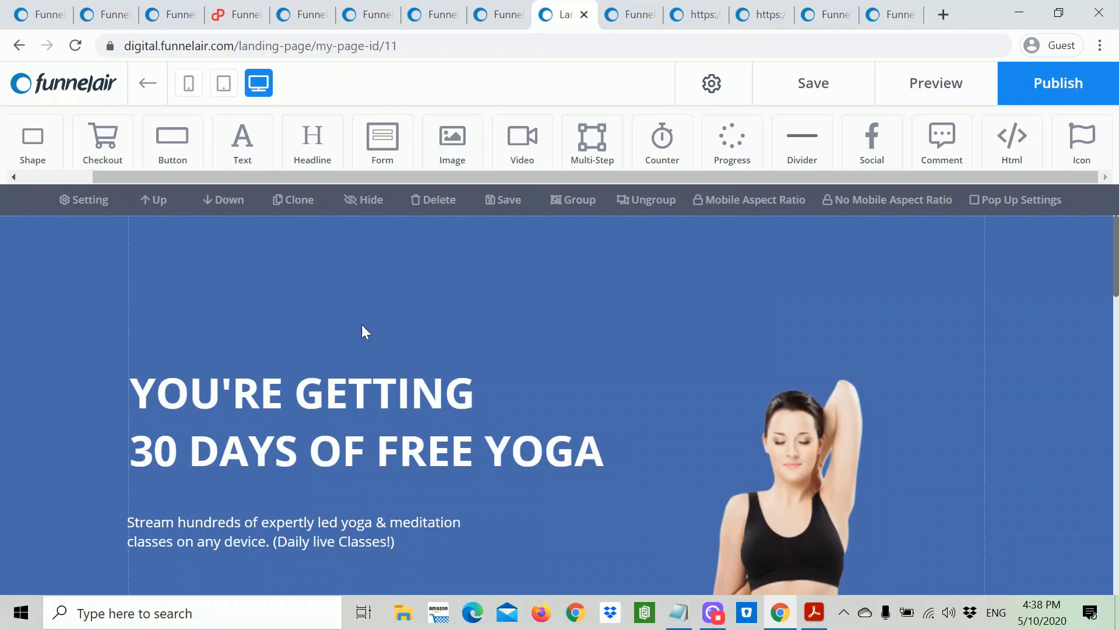
{"action": "left_click", "coordinate": [146, 88]}
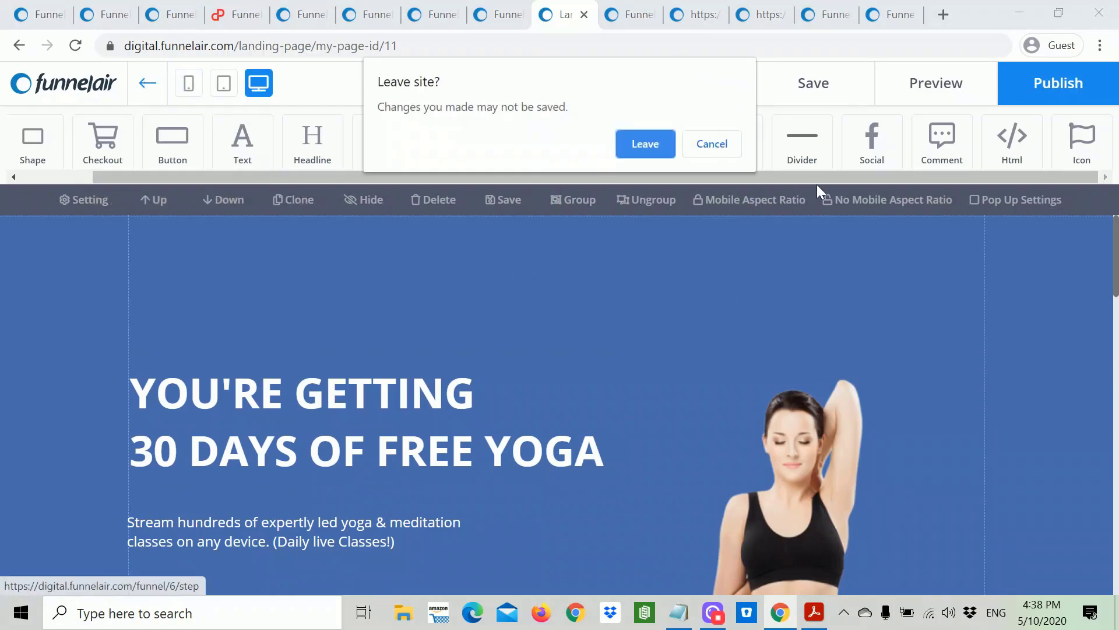
{"action": "left_click", "coordinate": [625, 146]}
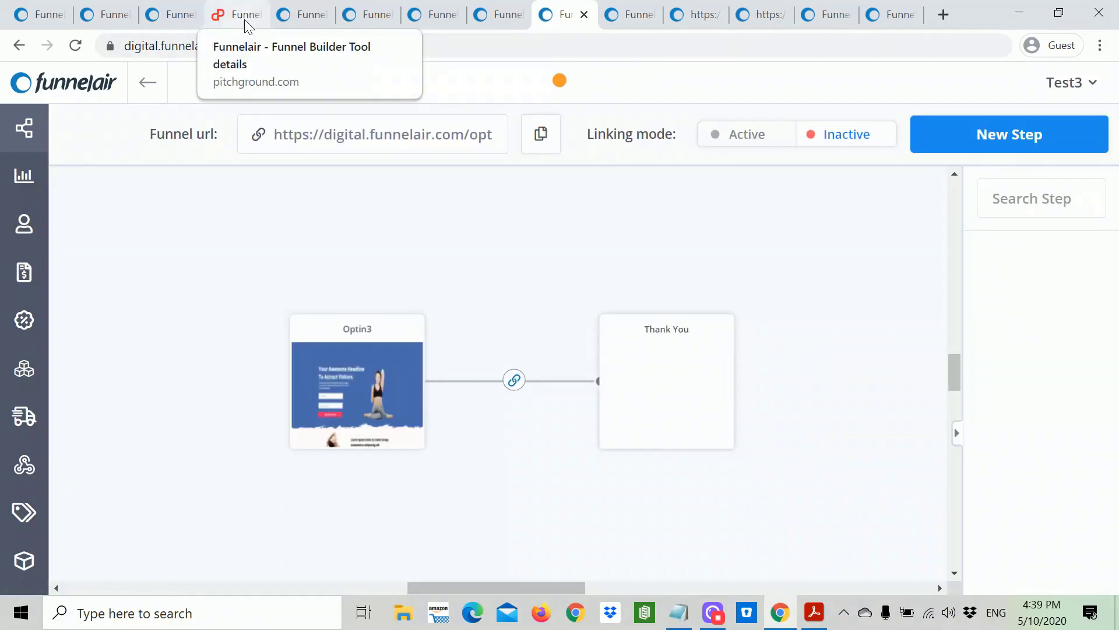
Step: Display the Test3 funnel map with the Optin3 step linked to the Thank You step
{"action": "mouse_move", "coordinate": [702, 420]}
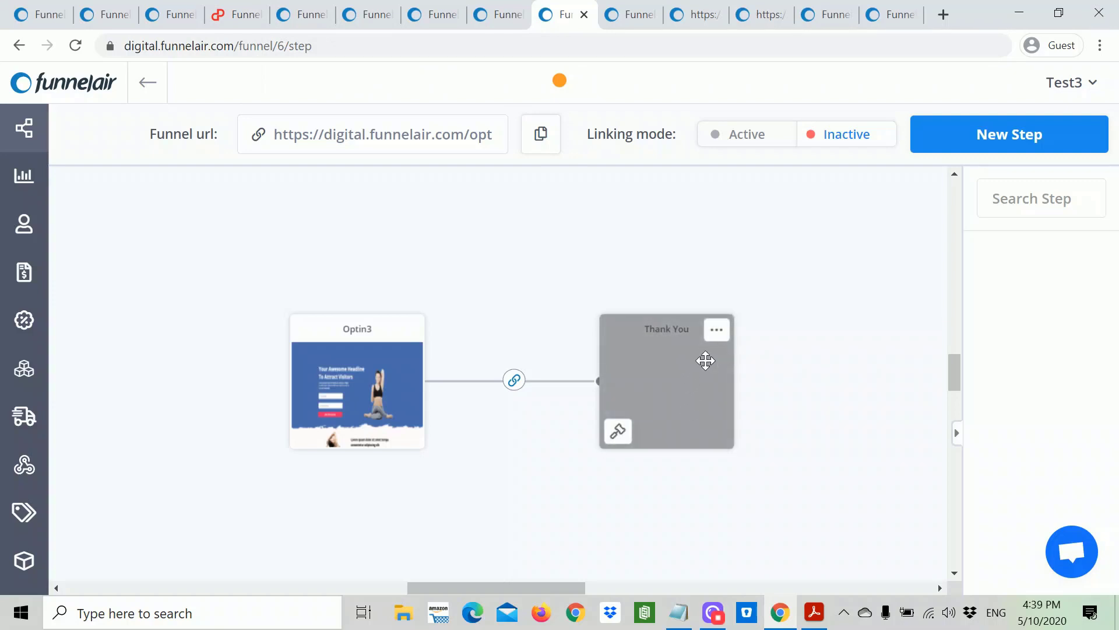
Step: Build the Thank You step as page Thank You5 with path ty5
{"action": "left_click", "coordinate": [618, 431]}
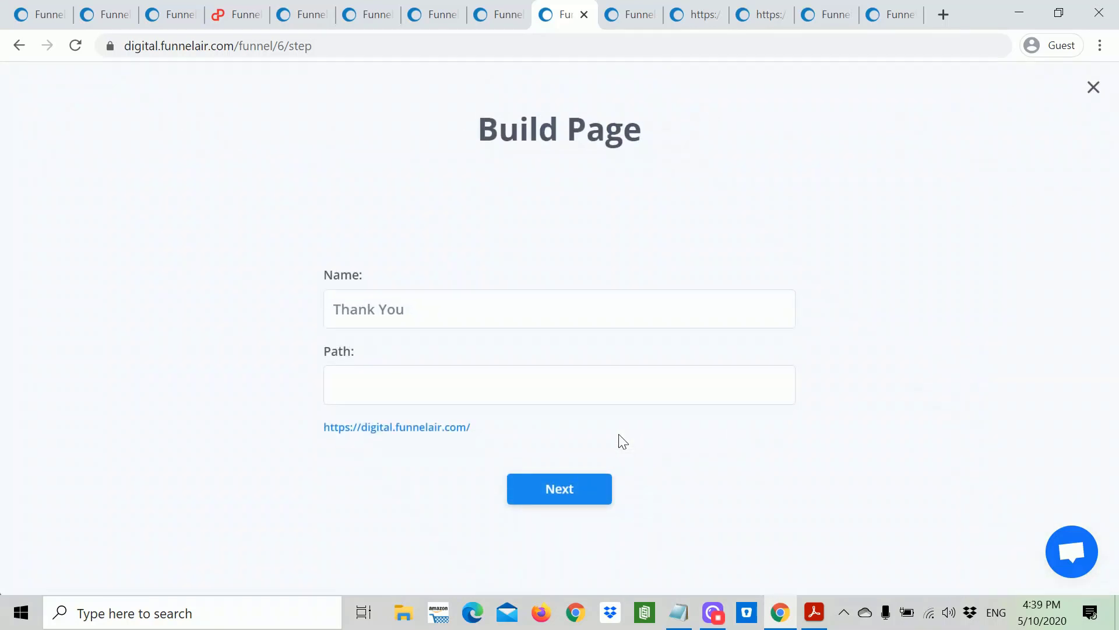
{"action": "left_click_drag", "start_coordinate": [404, 309], "coordinate": [341, 309]}
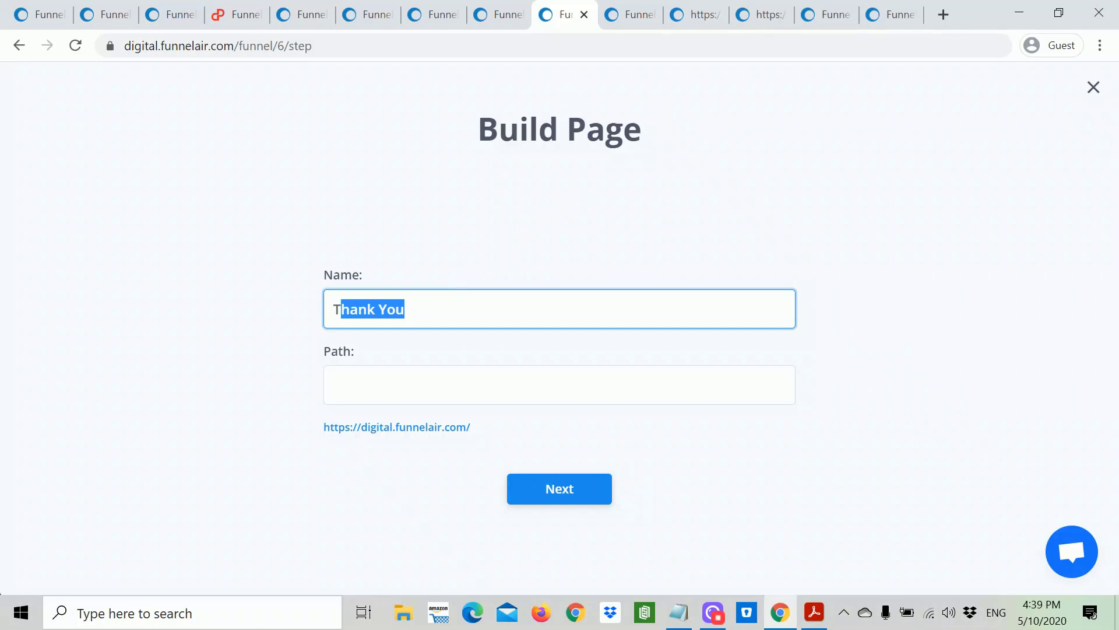
{"action": "left_click", "coordinate": [405, 309]}
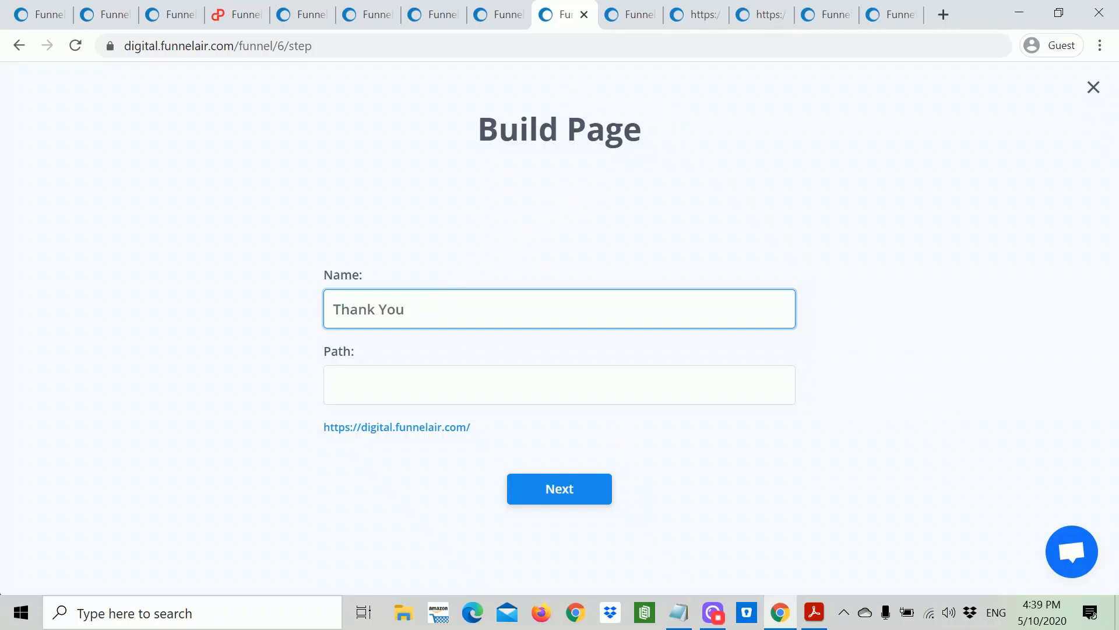
{"action": "left_click", "coordinate": [560, 385]}
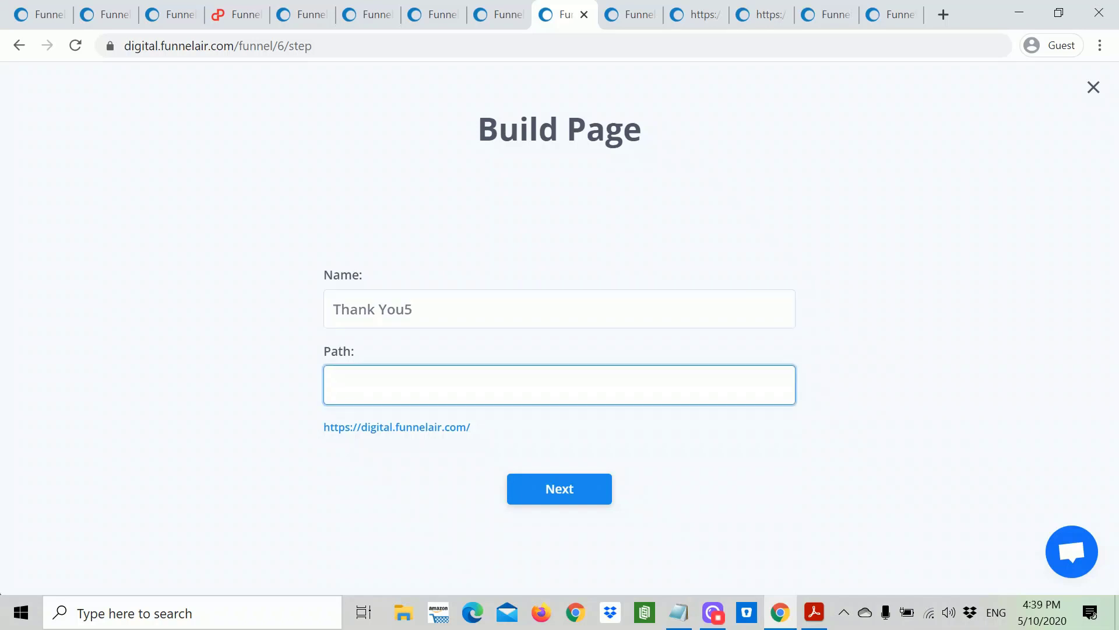
{"action": "type", "text": "th"}
{"action": "key", "text": "BackSpace"}
{"action": "type", "text": "y5"}
{"action": "left_click", "coordinate": [558, 489]}
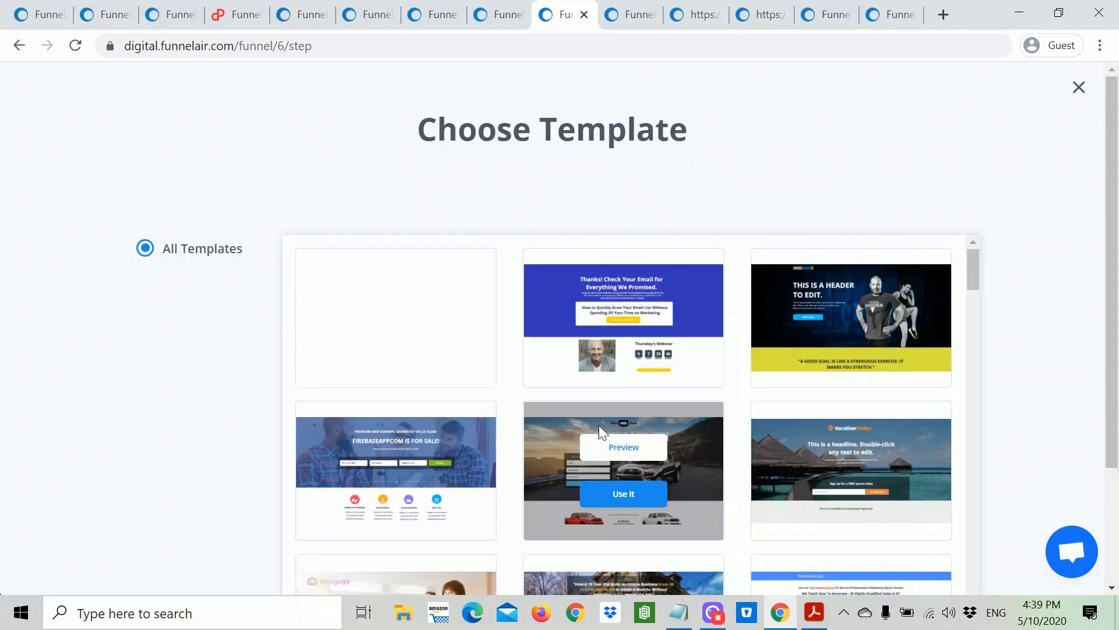
{"action": "mouse_move", "coordinate": [554, 295]}
{"action": "scroll", "coordinate": [650, 353], "scroll_direction": "down", "scroll_amount": 5}
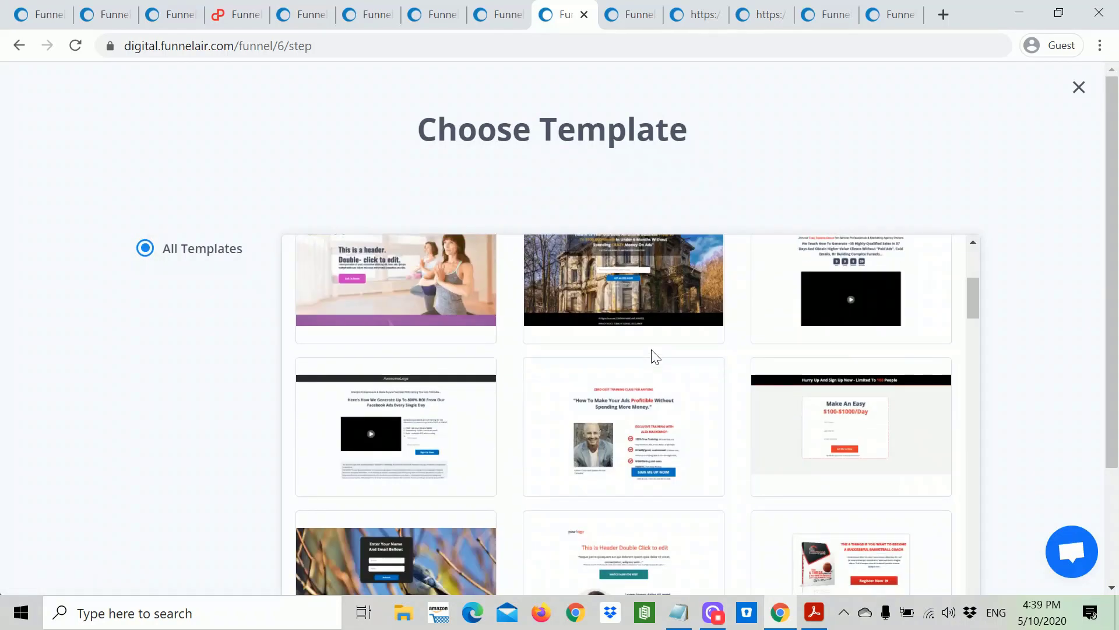
{"action": "mouse_move", "coordinate": [649, 370]}
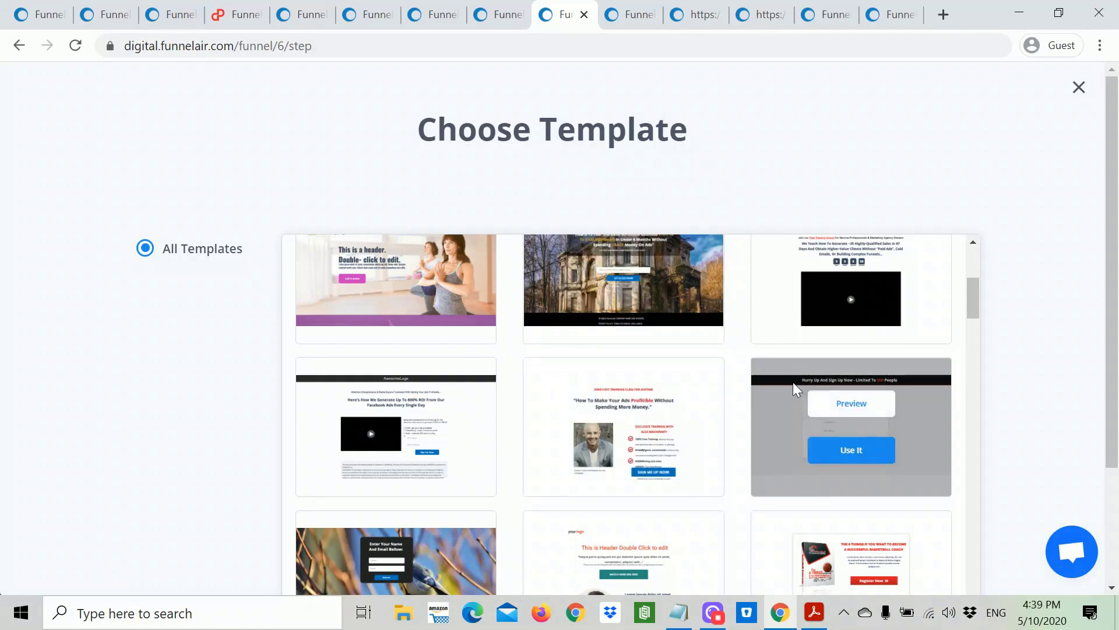
{"action": "scroll", "coordinate": [683, 396], "scroll_direction": "up", "scroll_amount": 1}
{"action": "scroll", "coordinate": [681, 392], "scroll_direction": "up", "scroll_amount": 4}
{"action": "scroll", "coordinate": [524, 344], "scroll_direction": "up", "scroll_amount": 2}
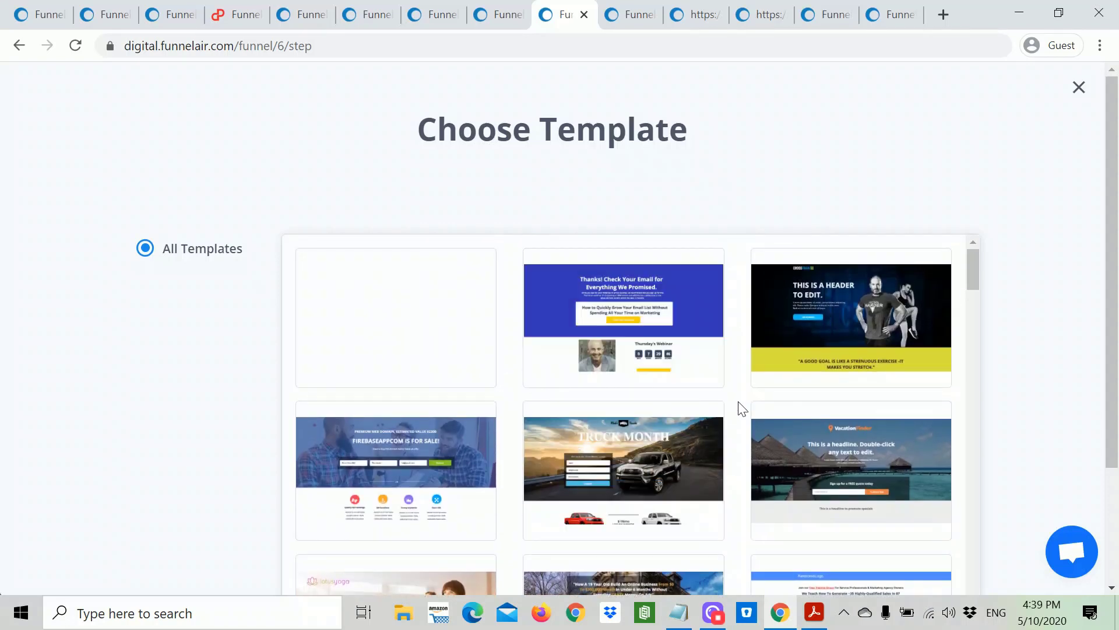
{"action": "scroll", "coordinate": [742, 408], "scroll_direction": "down", "scroll_amount": 6}
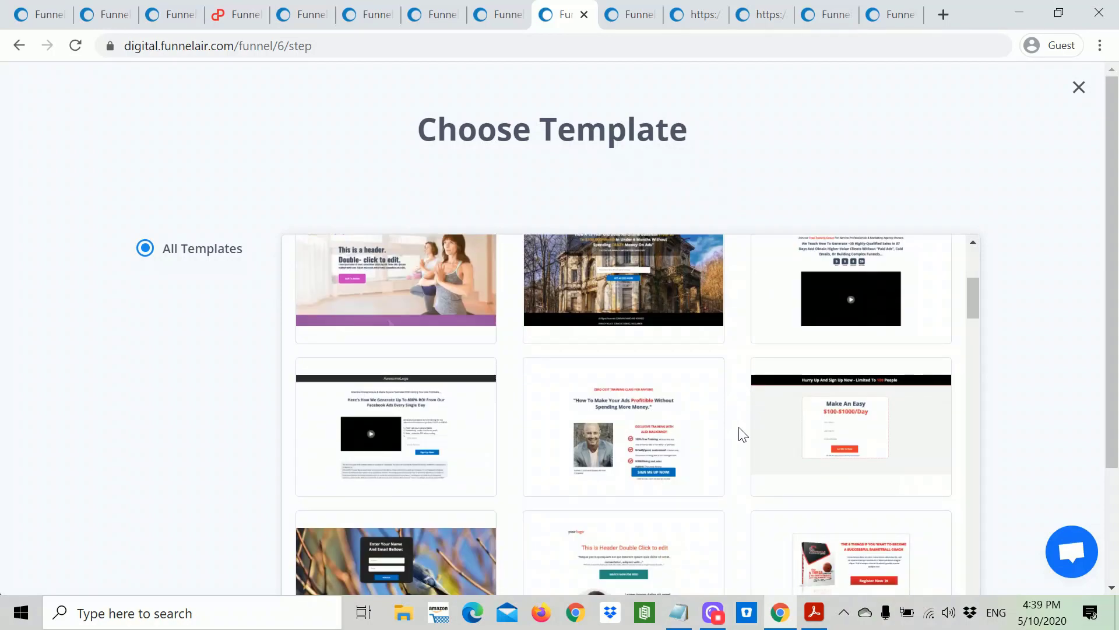
{"action": "scroll", "coordinate": [743, 434], "scroll_direction": "down", "scroll_amount": 5}
{"action": "scroll", "coordinate": [742, 434], "scroll_direction": "down", "scroll_amount": 12}
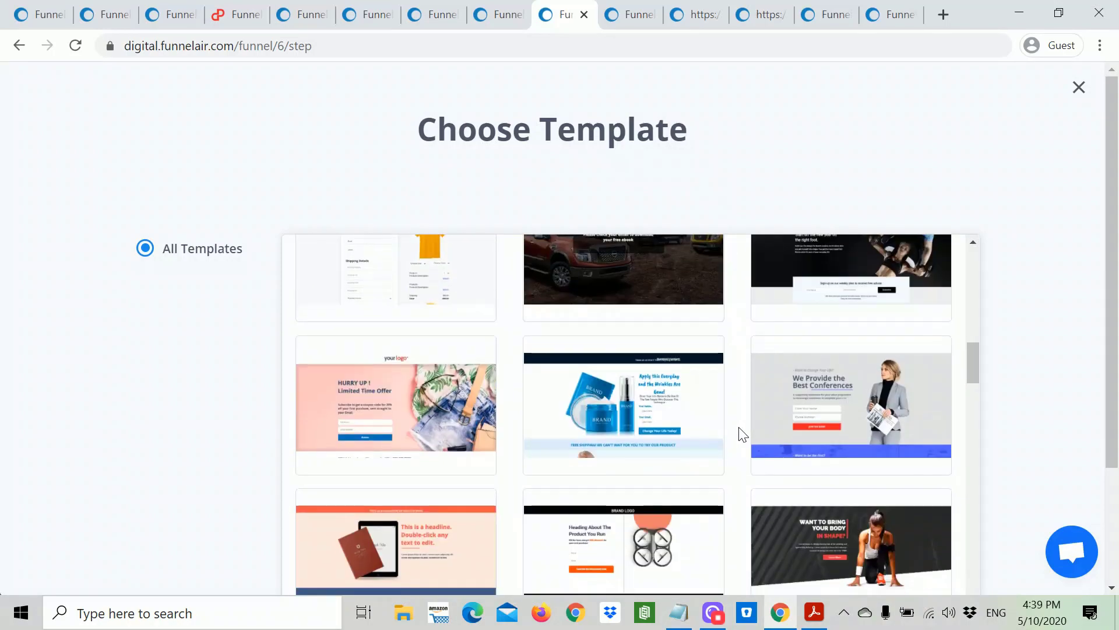
{"action": "scroll", "coordinate": [742, 435], "scroll_direction": "down", "scroll_amount": 5}
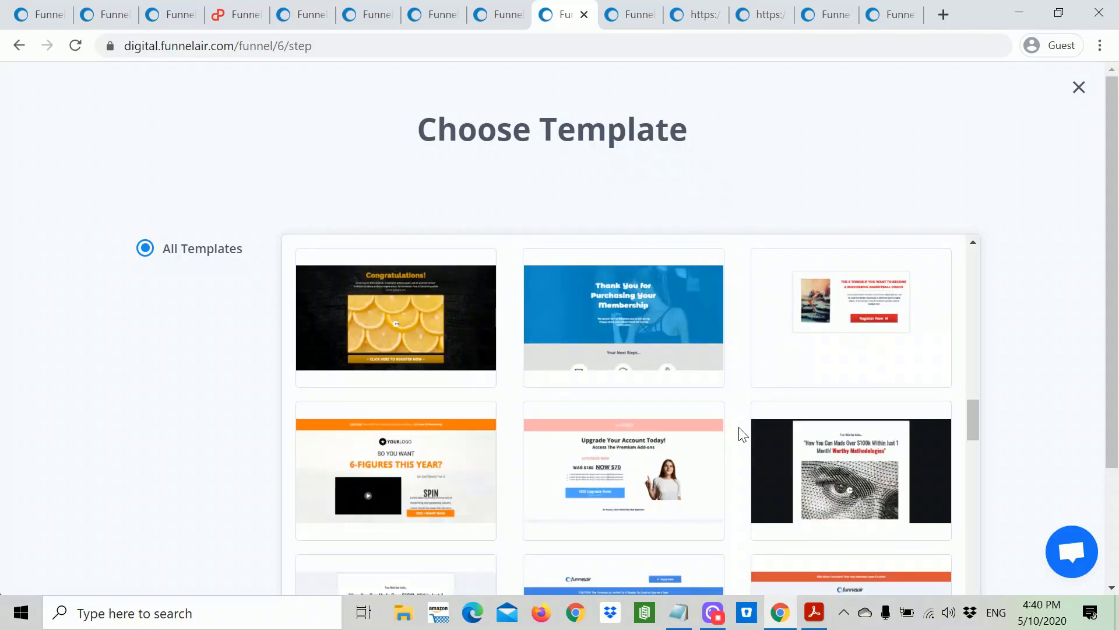
{"action": "scroll", "coordinate": [742, 434], "scroll_direction": "down", "scroll_amount": 6}
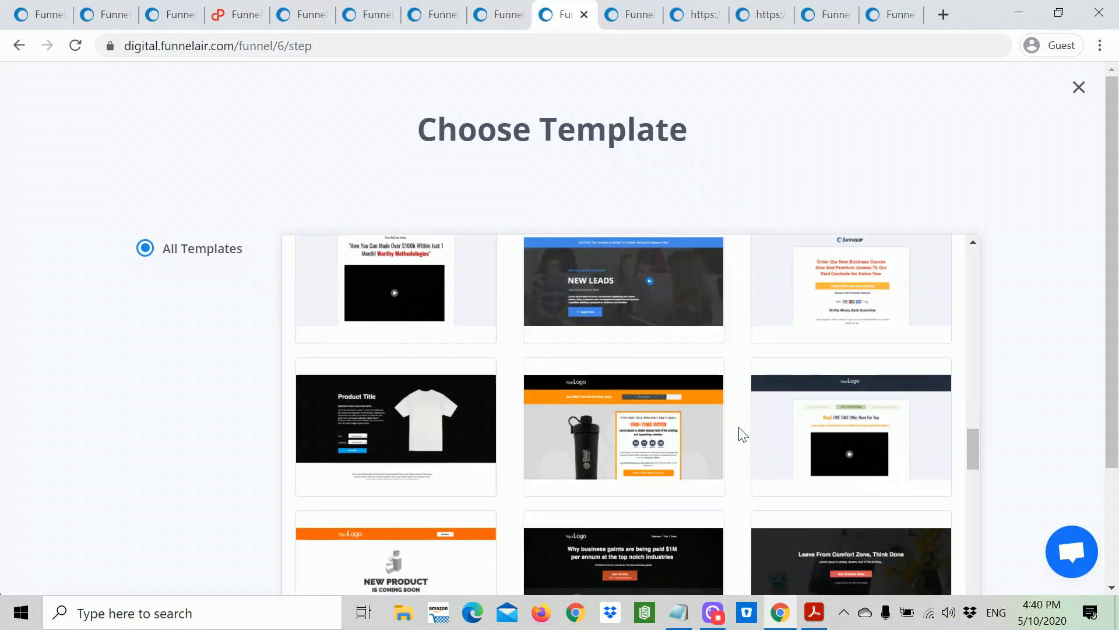
{"action": "scroll", "coordinate": [742, 434], "scroll_direction": "up", "scroll_amount": 8}
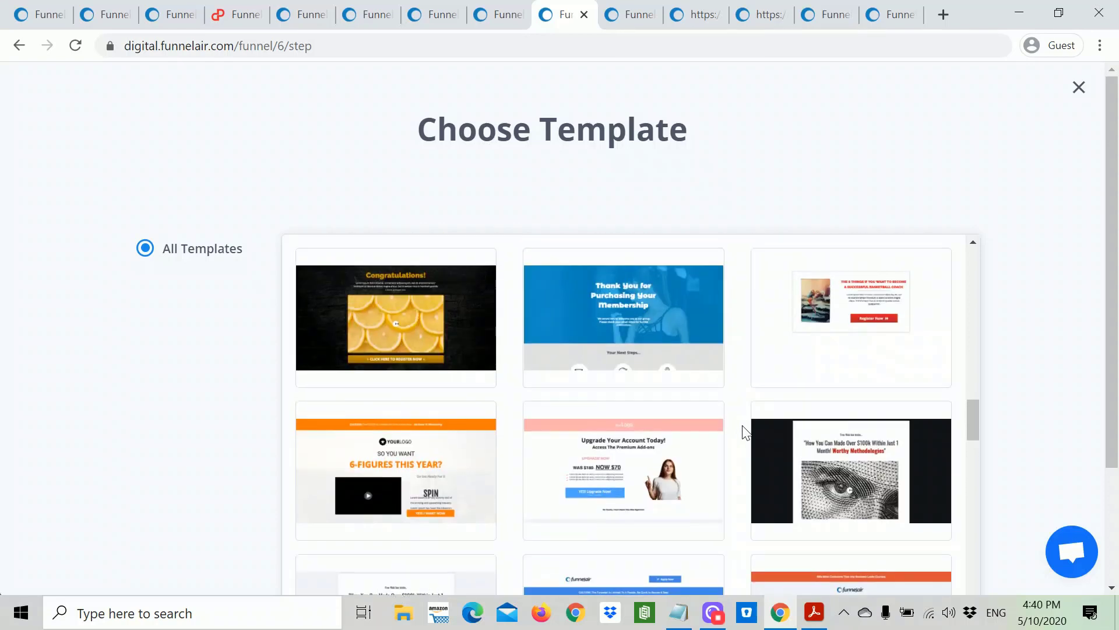
Step: Preview the membership thank-you template, then return to the template gallery
{"action": "left_click", "coordinate": [622, 470]}
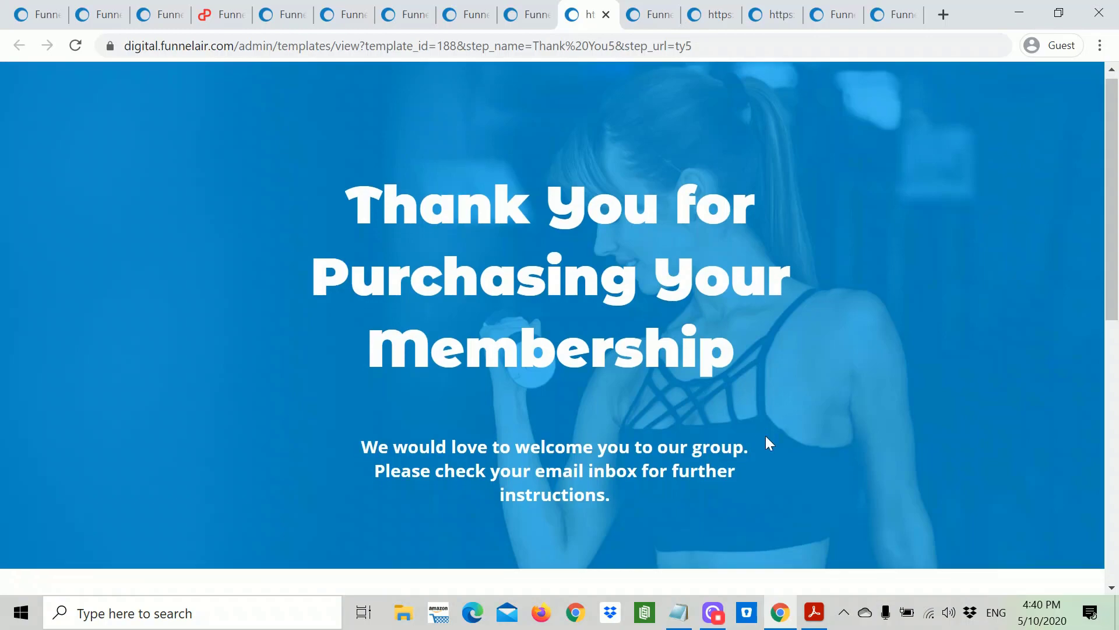
{"action": "scroll", "coordinate": [766, 438], "scroll_direction": "down", "scroll_amount": 10}
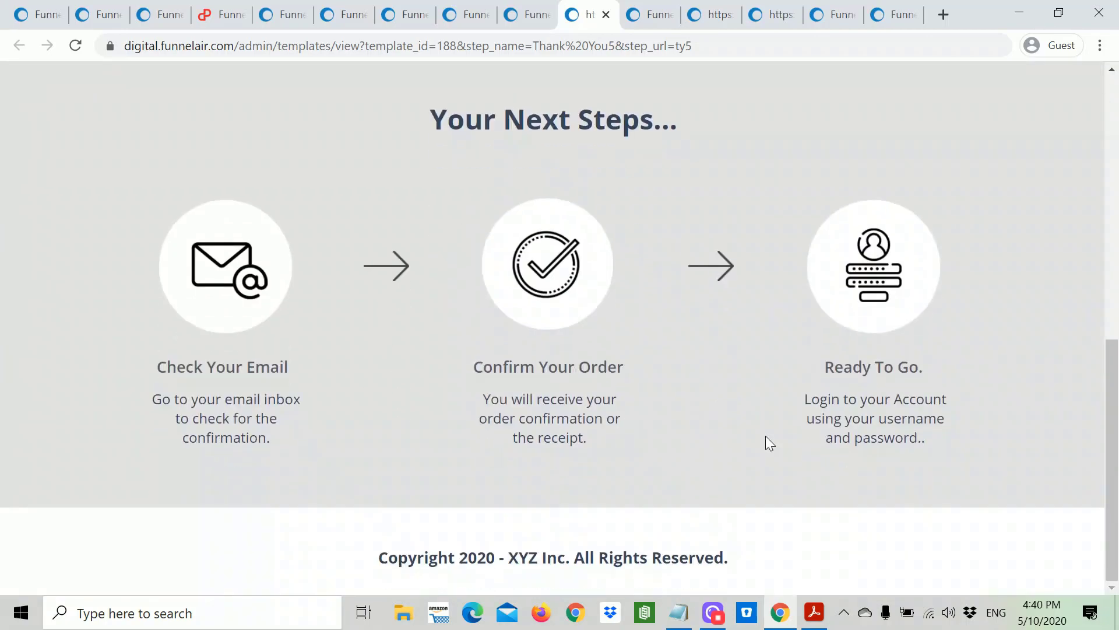
{"action": "scroll", "coordinate": [766, 437], "scroll_direction": "up", "scroll_amount": 10}
{"action": "left_click", "coordinate": [534, 21]}
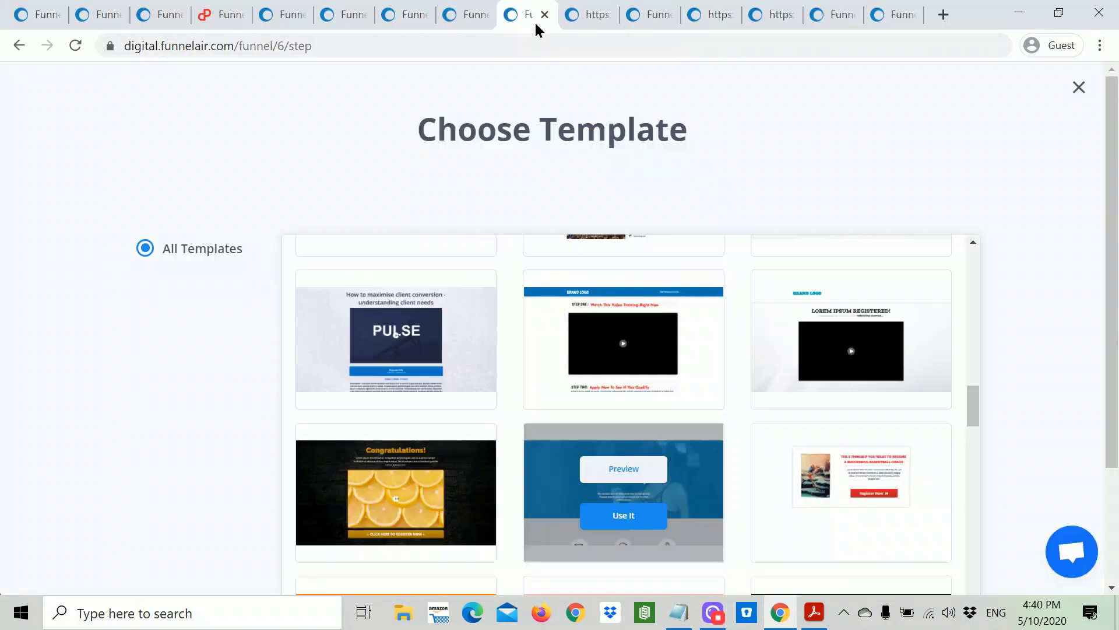
{"action": "scroll", "coordinate": [749, 437], "scroll_direction": "up", "scroll_amount": 12}
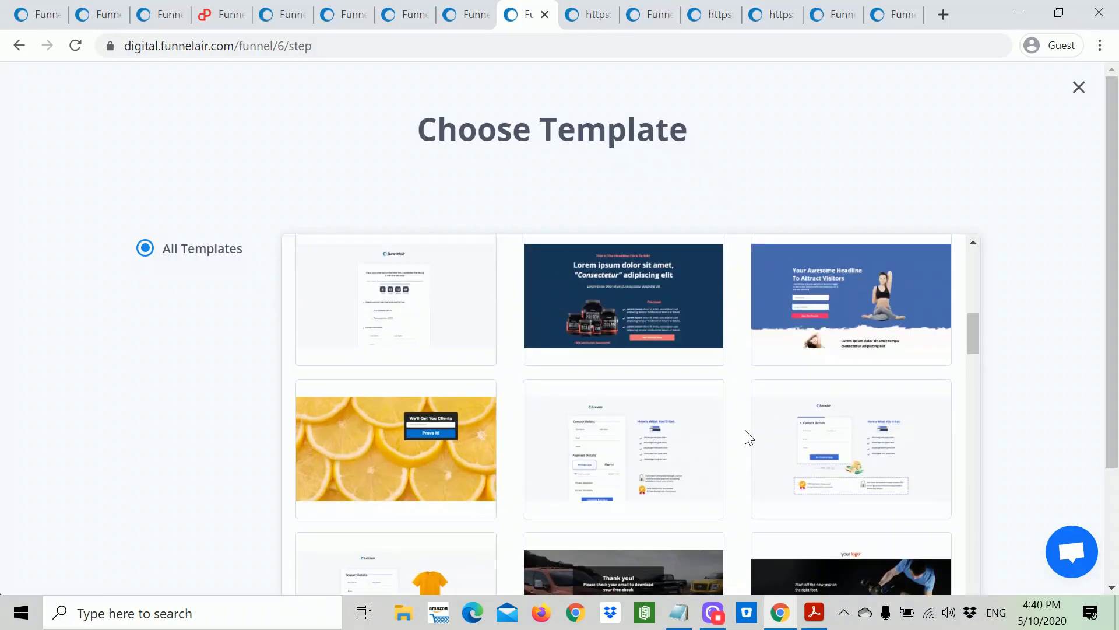
{"action": "scroll", "coordinate": [749, 438], "scroll_direction": "up", "scroll_amount": 5}
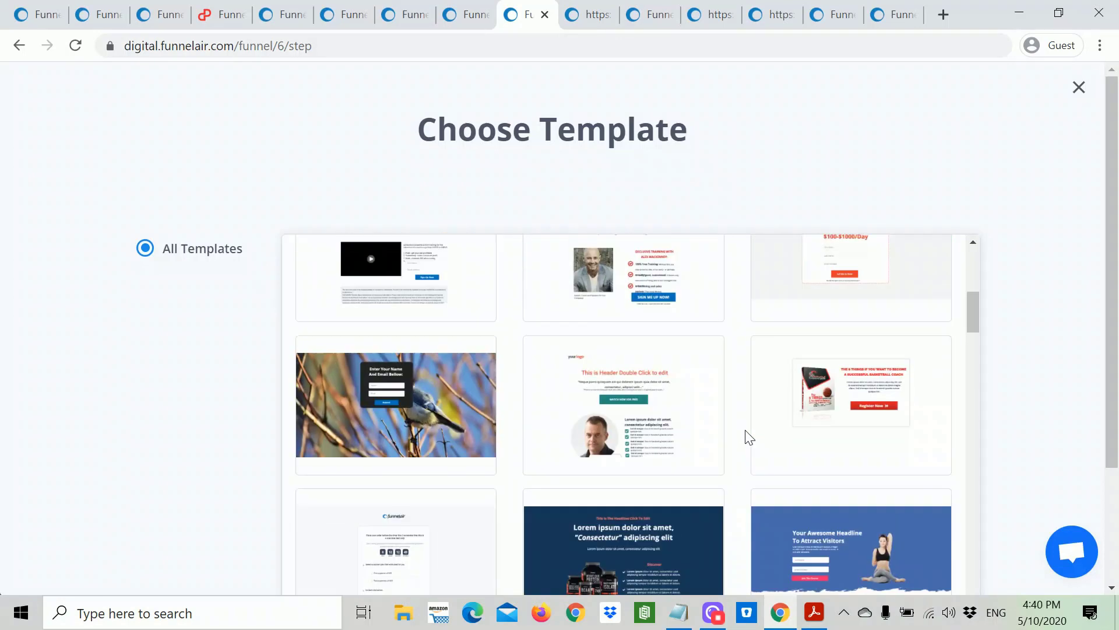
{"action": "scroll", "coordinate": [746, 431], "scroll_direction": "up", "scroll_amount": 5}
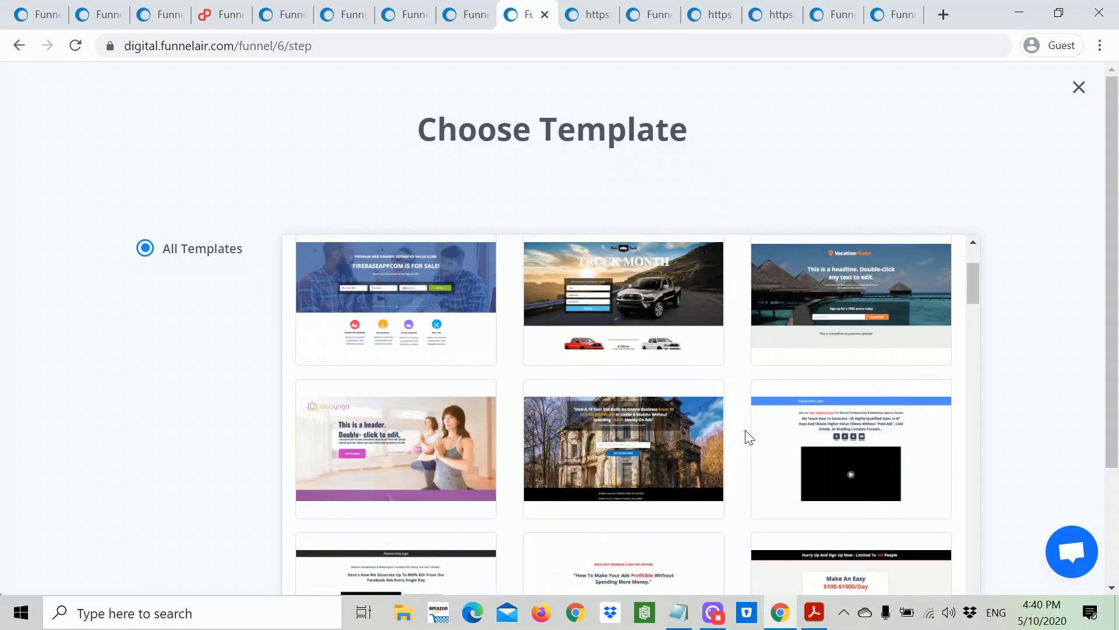
Step: Preview the 'Thanks! Check Your Email' template, then go back to the membership preview
{"action": "mouse_move", "coordinate": [662, 344]}
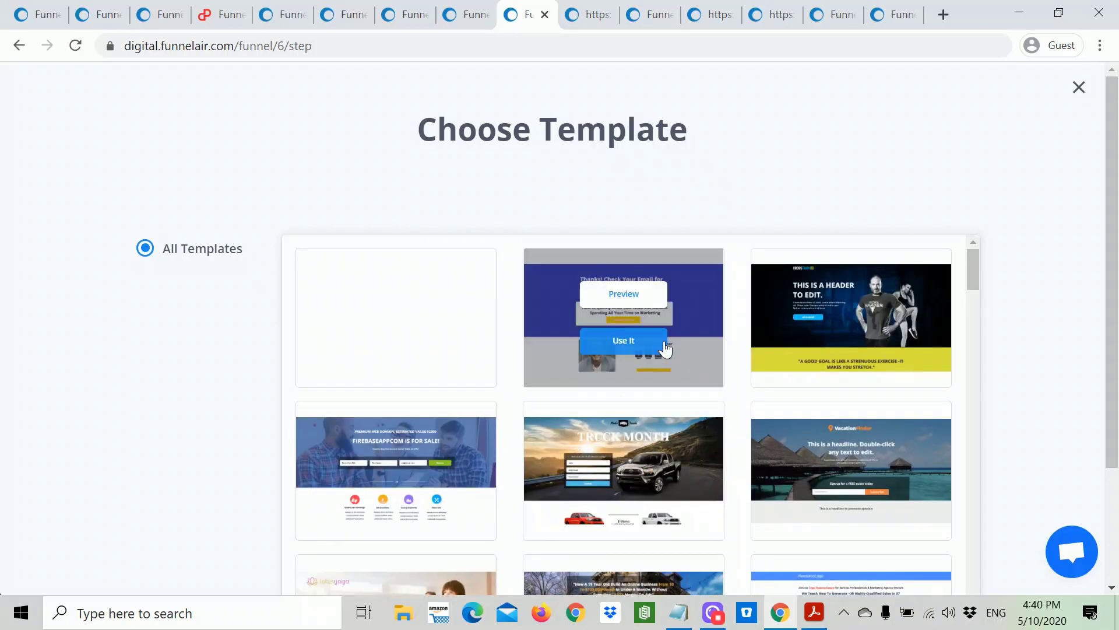
{"action": "left_click", "coordinate": [624, 293]}
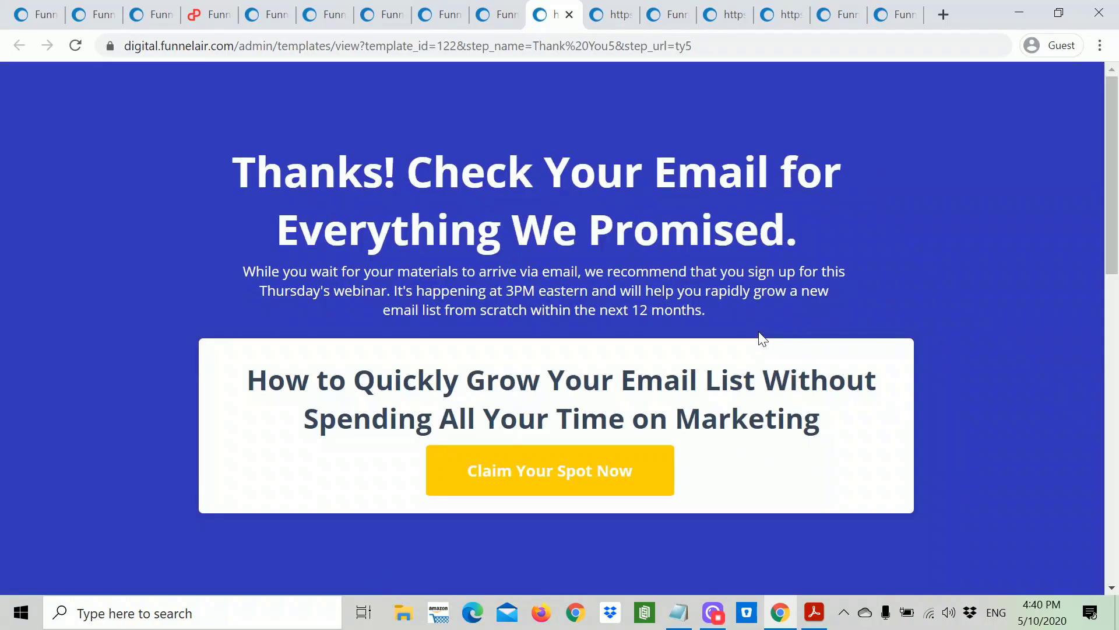
{"action": "scroll", "coordinate": [752, 449], "scroll_direction": "down", "scroll_amount": 7}
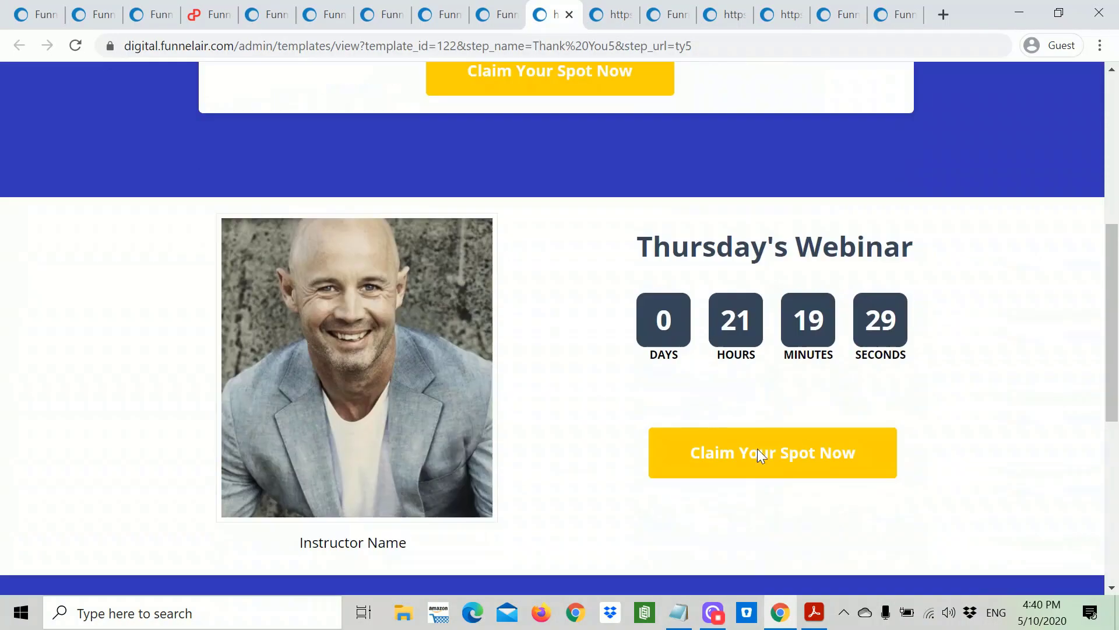
{"action": "scroll", "coordinate": [762, 456], "scroll_direction": "down", "scroll_amount": 7}
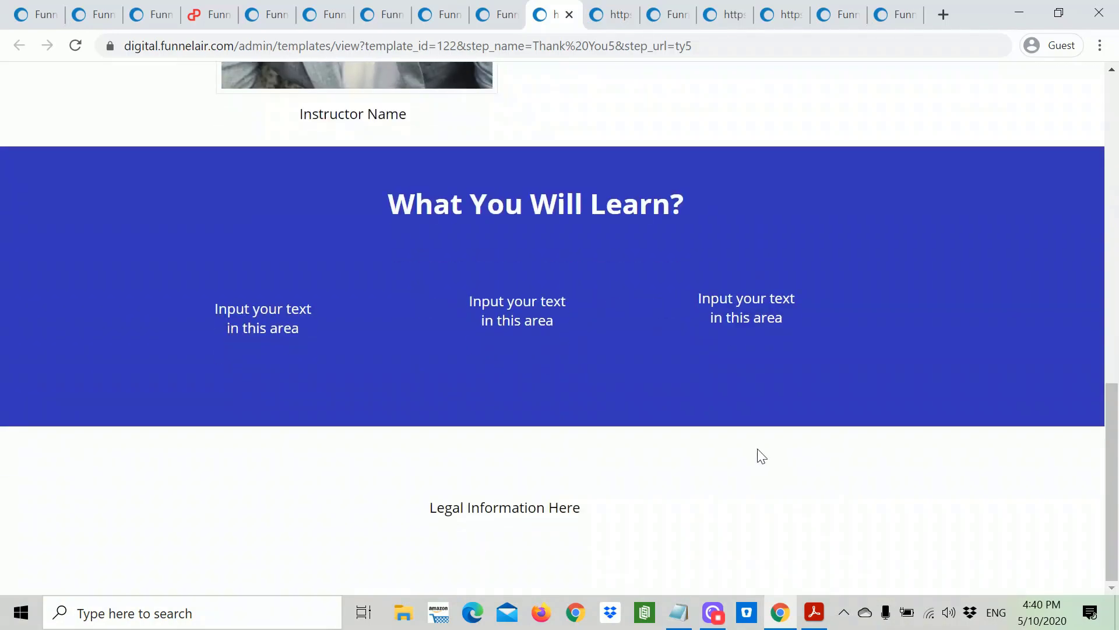
{"action": "scroll", "coordinate": [761, 455], "scroll_direction": "up", "scroll_amount": 15}
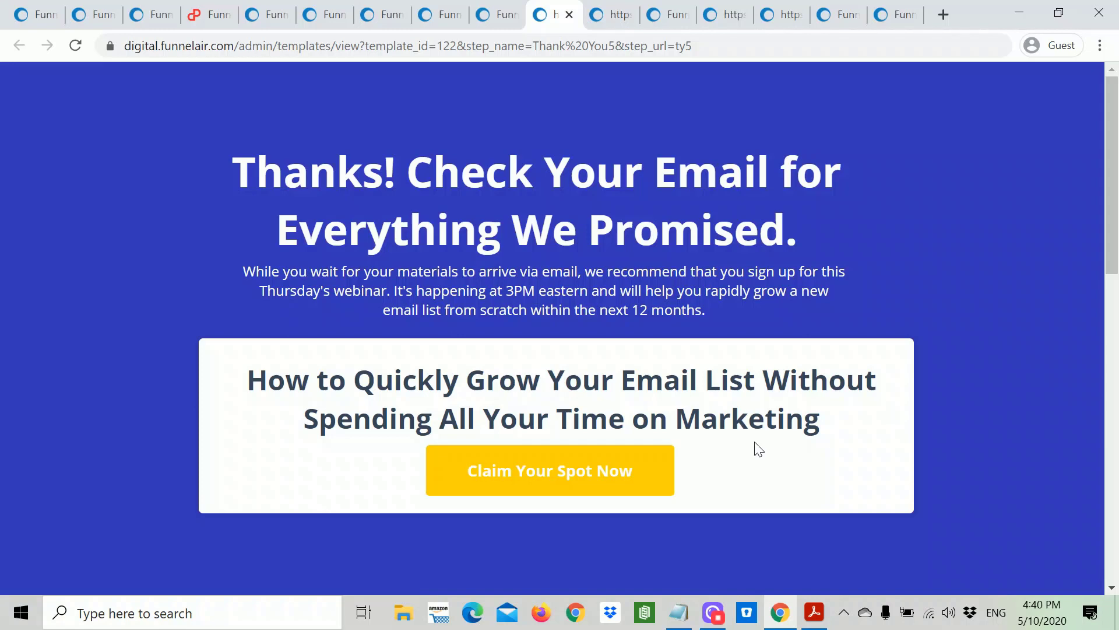
{"action": "scroll", "coordinate": [758, 443], "scroll_direction": "down", "scroll_amount": 6}
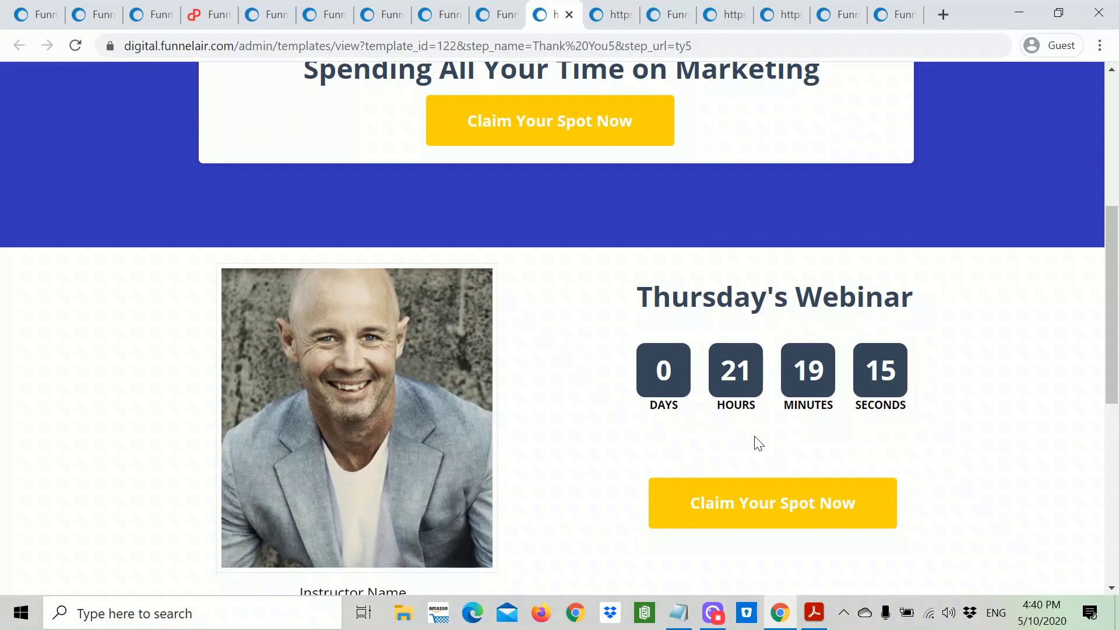
{"action": "scroll", "coordinate": [758, 443], "scroll_direction": "up", "scroll_amount": 6}
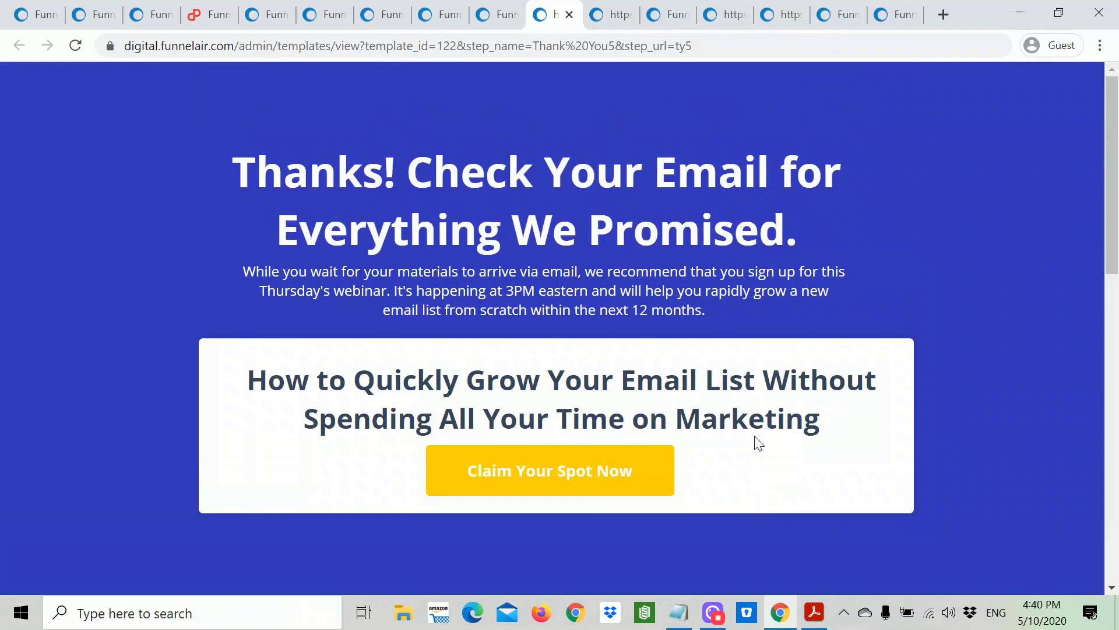
{"action": "scroll", "coordinate": [758, 443], "scroll_direction": "down", "scroll_amount": 14}
{"action": "scroll", "coordinate": [621, 251], "scroll_direction": "up", "scroll_amount": 10}
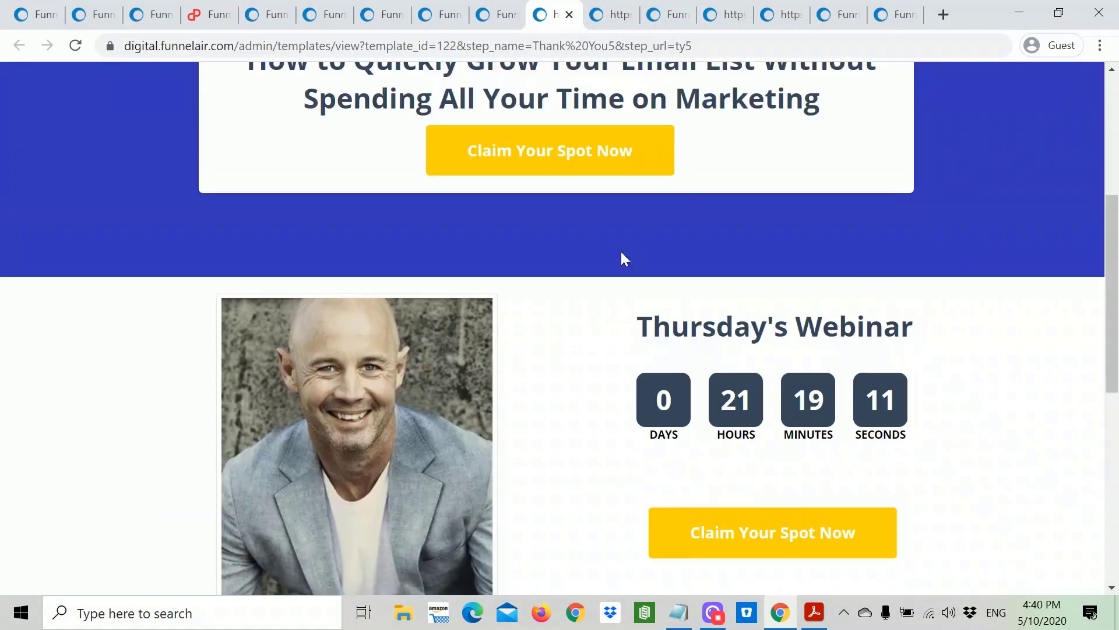
{"action": "left_click", "coordinate": [603, 23]}
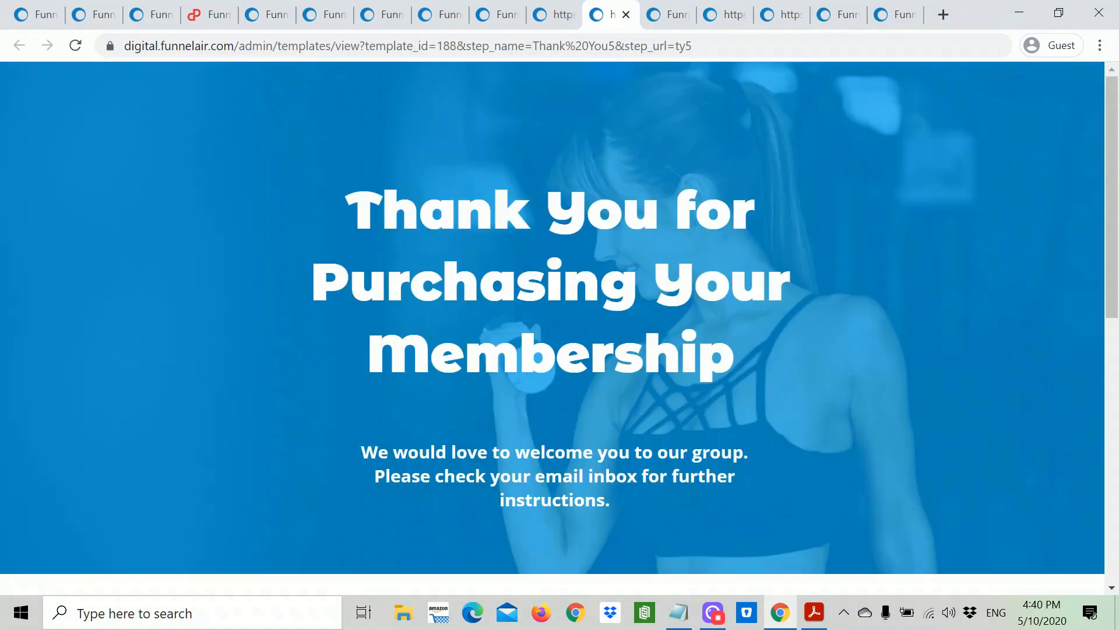
{"action": "scroll", "coordinate": [675, 322], "scroll_direction": "down", "scroll_amount": 6}
{"action": "scroll", "coordinate": [677, 321], "scroll_direction": "up", "scroll_amount": 6}
Step: Apply the 'Thank You for Purchasing Your Membership' template to the Thank You5 step
{"action": "left_click", "coordinate": [494, 17]}
{"action": "scroll", "coordinate": [683, 361], "scroll_direction": "down", "scroll_amount": 6}
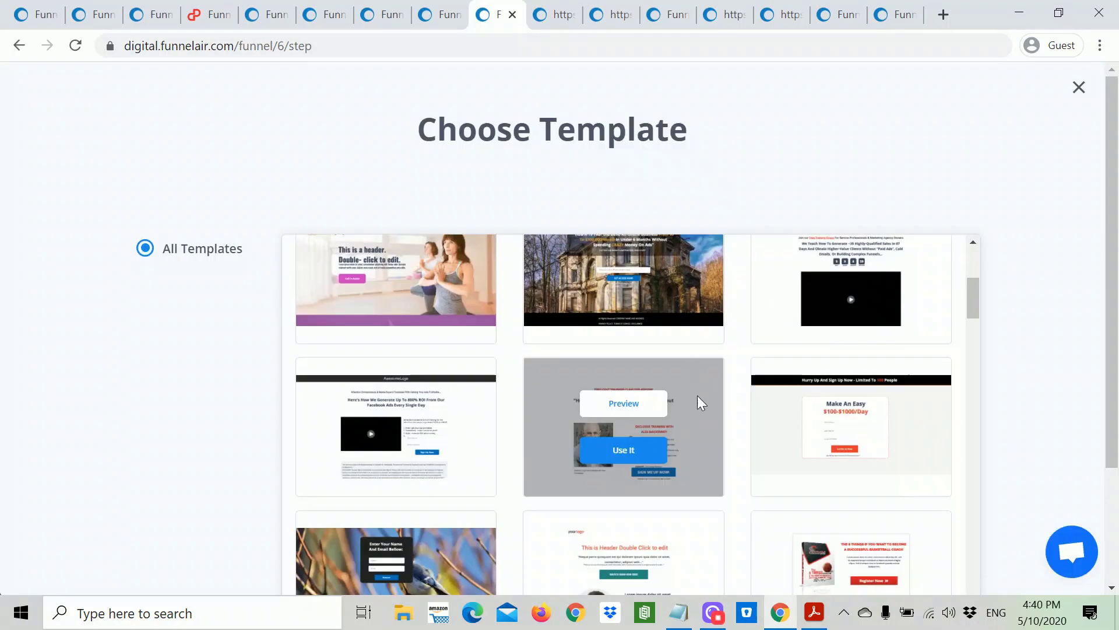
{"action": "scroll", "coordinate": [723, 419], "scroll_direction": "down", "scroll_amount": 9}
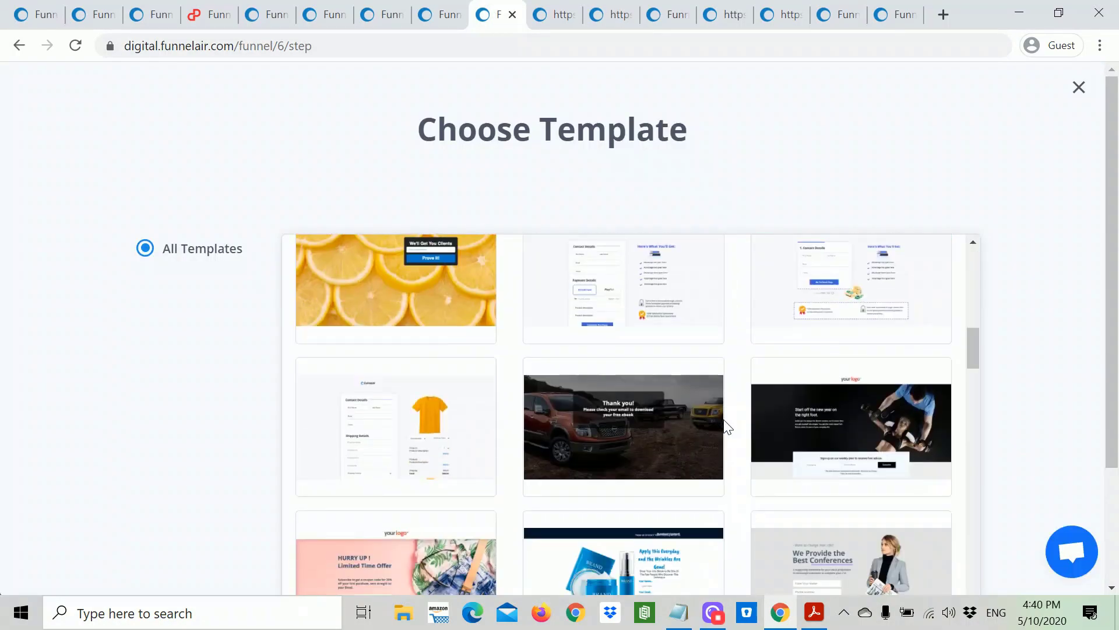
{"action": "scroll", "coordinate": [724, 424], "scroll_direction": "down", "scroll_amount": 13}
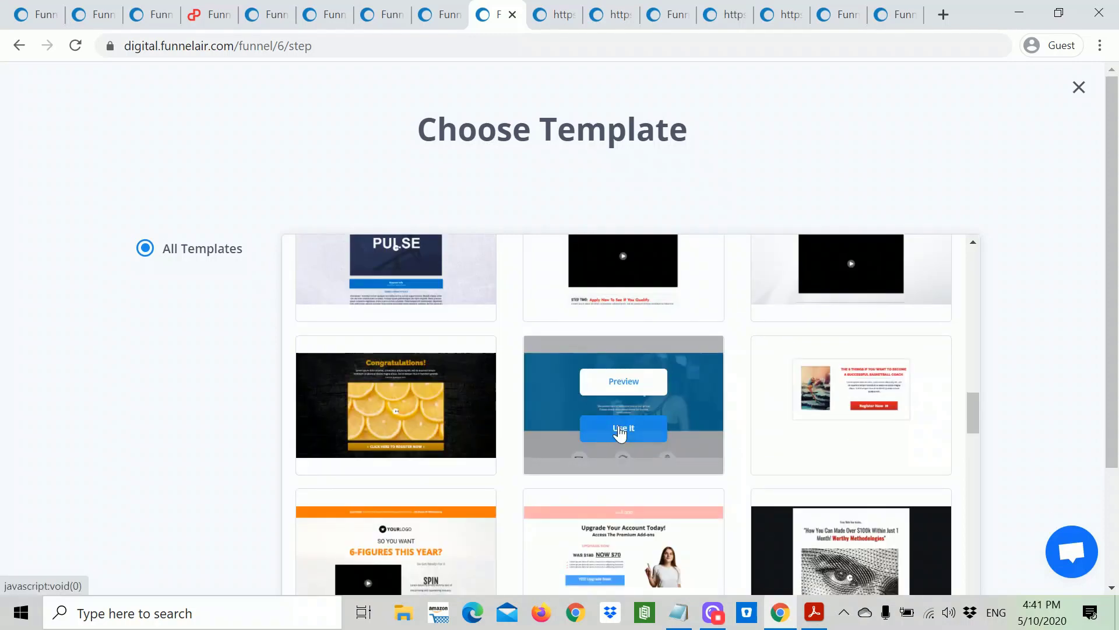
{"action": "left_click", "coordinate": [619, 431]}
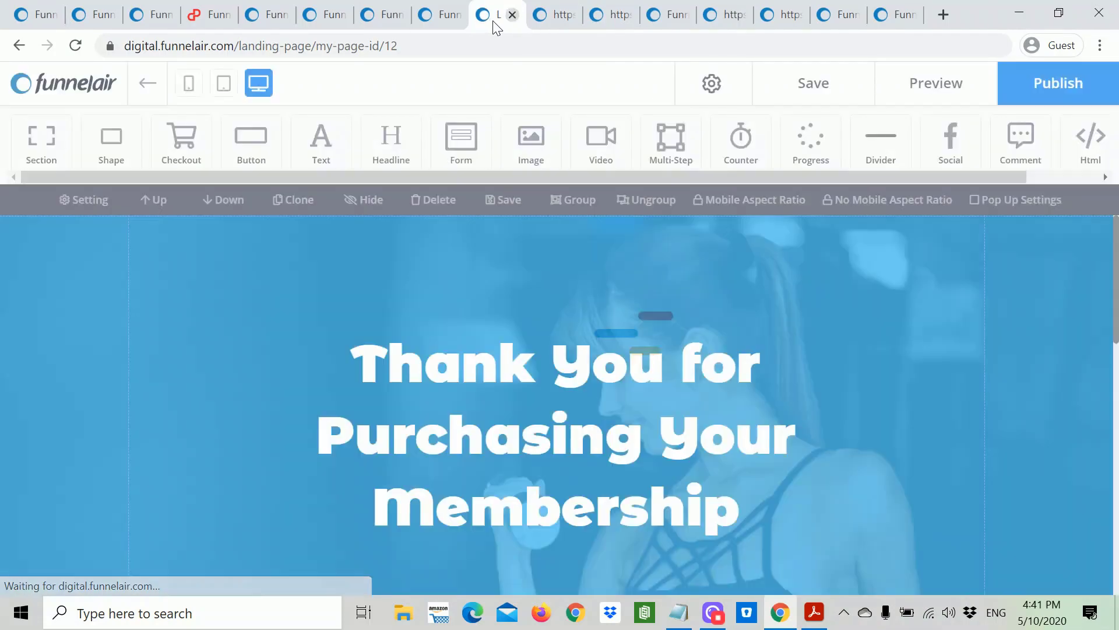
Step: Replace 'XYZ Inc' with 'Expert Yoga LLC' in the footer copyright line
{"action": "scroll", "coordinate": [757, 467], "scroll_direction": "down", "scroll_amount": 5}
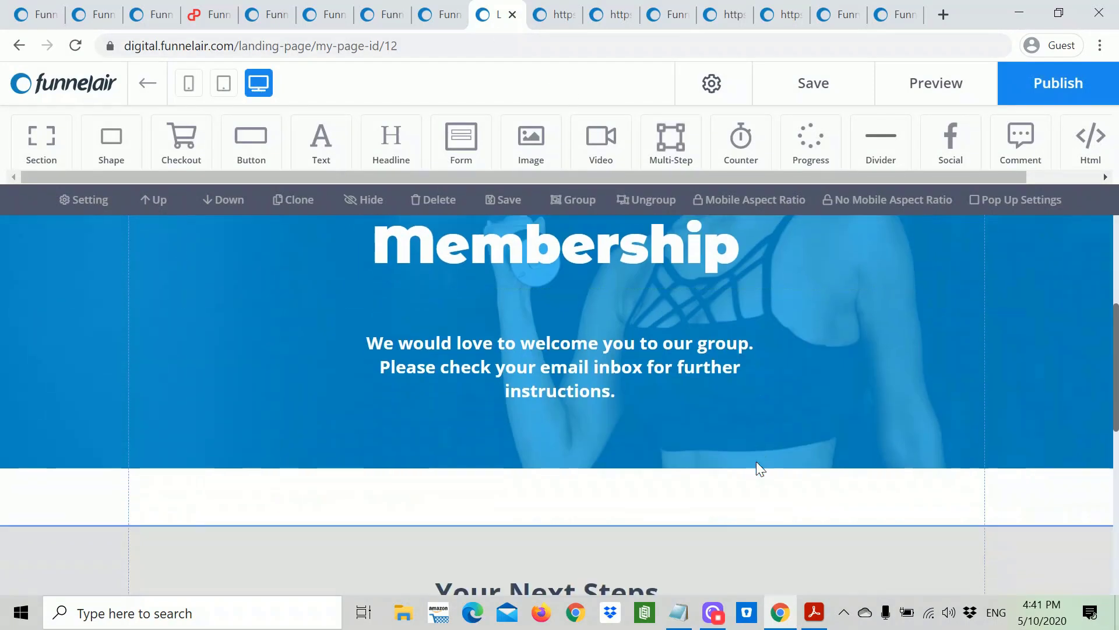
{"action": "scroll", "coordinate": [754, 473], "scroll_direction": "down", "scroll_amount": 8}
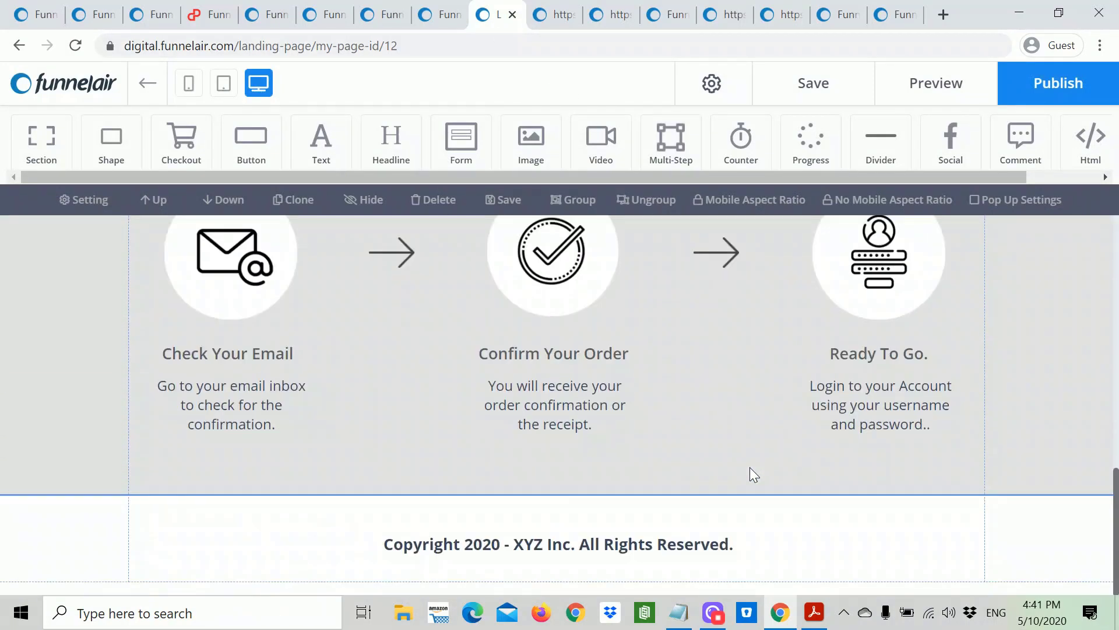
{"action": "double_click", "coordinate": [542, 548]}
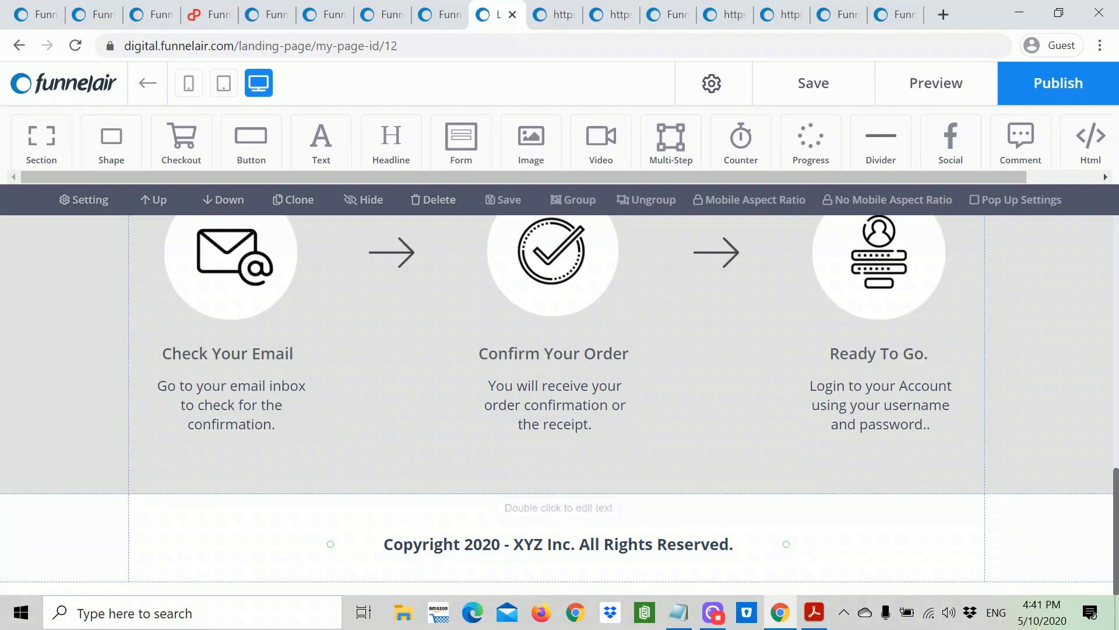
{"action": "left_click_drag", "start_coordinate": [570, 544], "coordinate": [511, 544]}
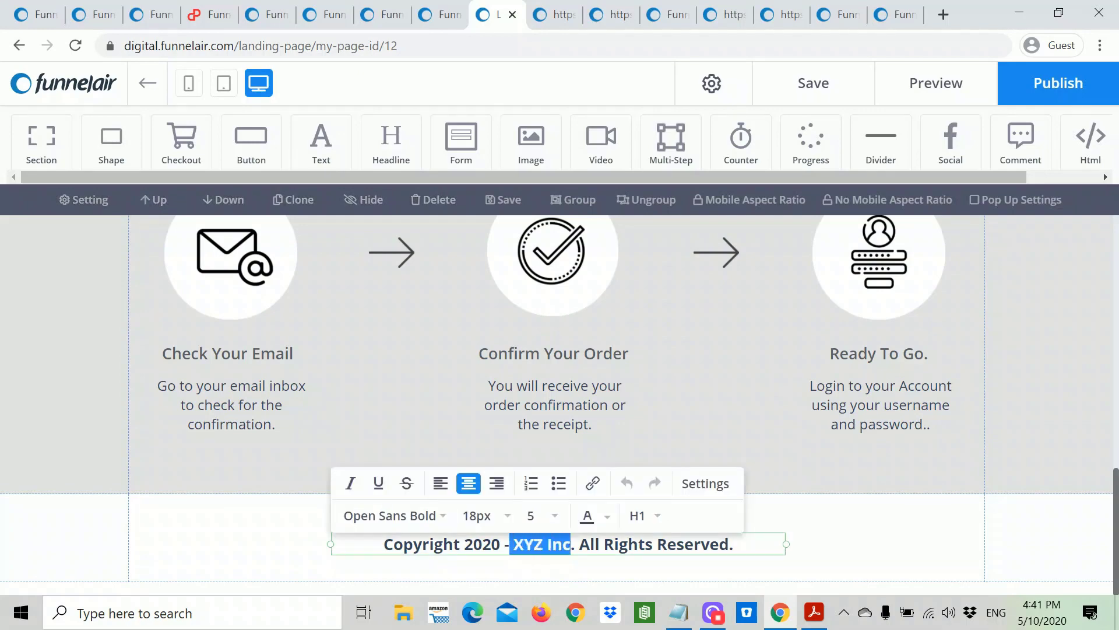
{"action": "type", "text": "EX"}
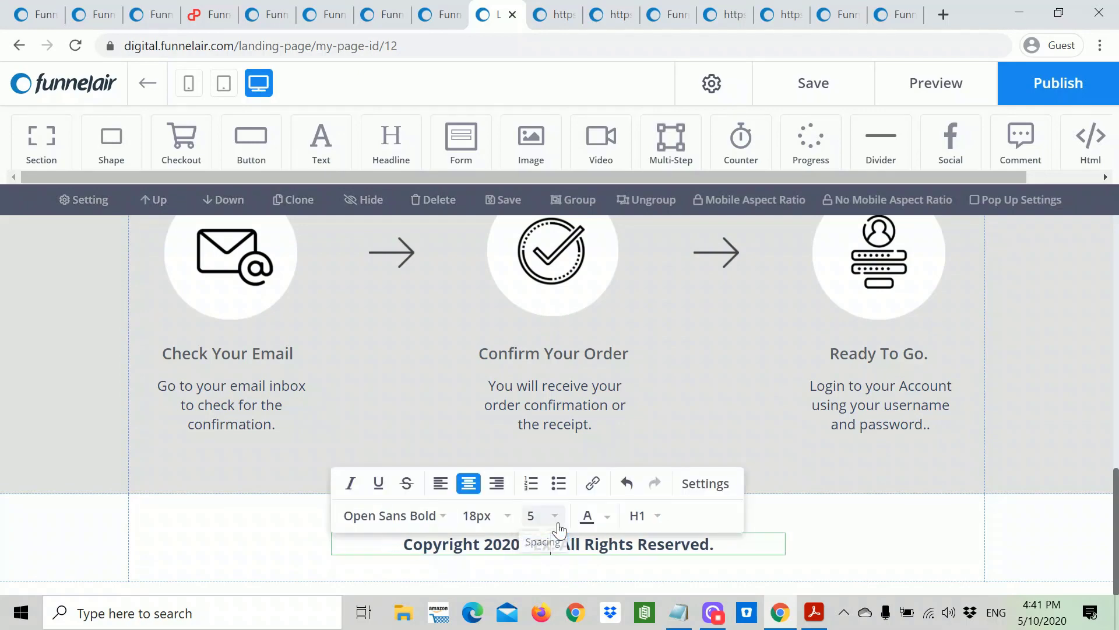
{"action": "type", "text": "pert"}
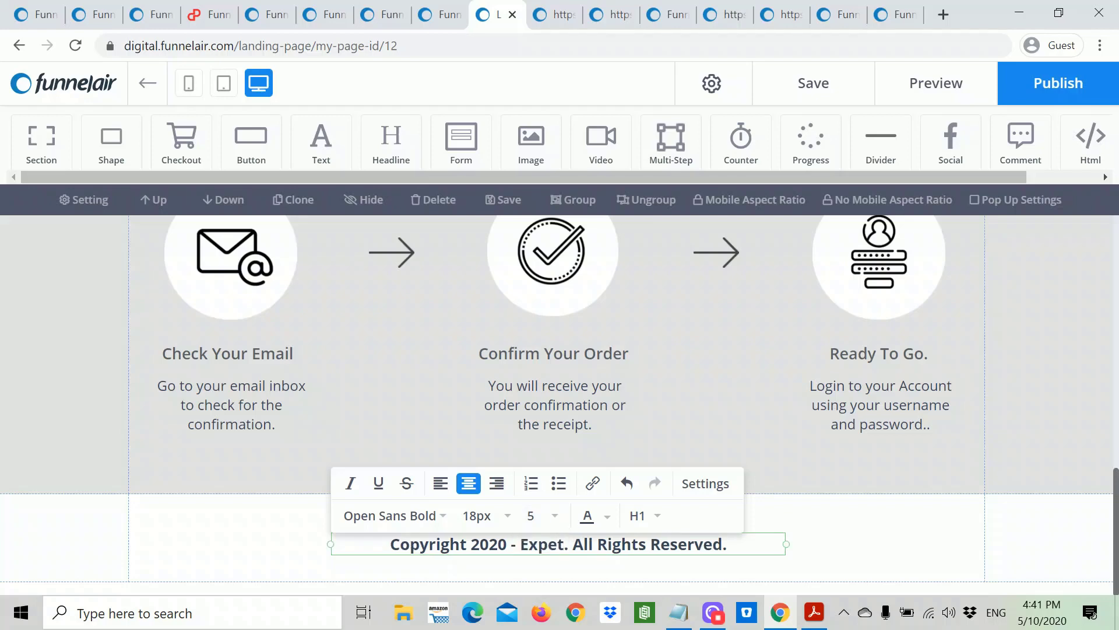
{"action": "key", "text": "BackSpace"}
{"action": "type", "text": "rt Yoga"}
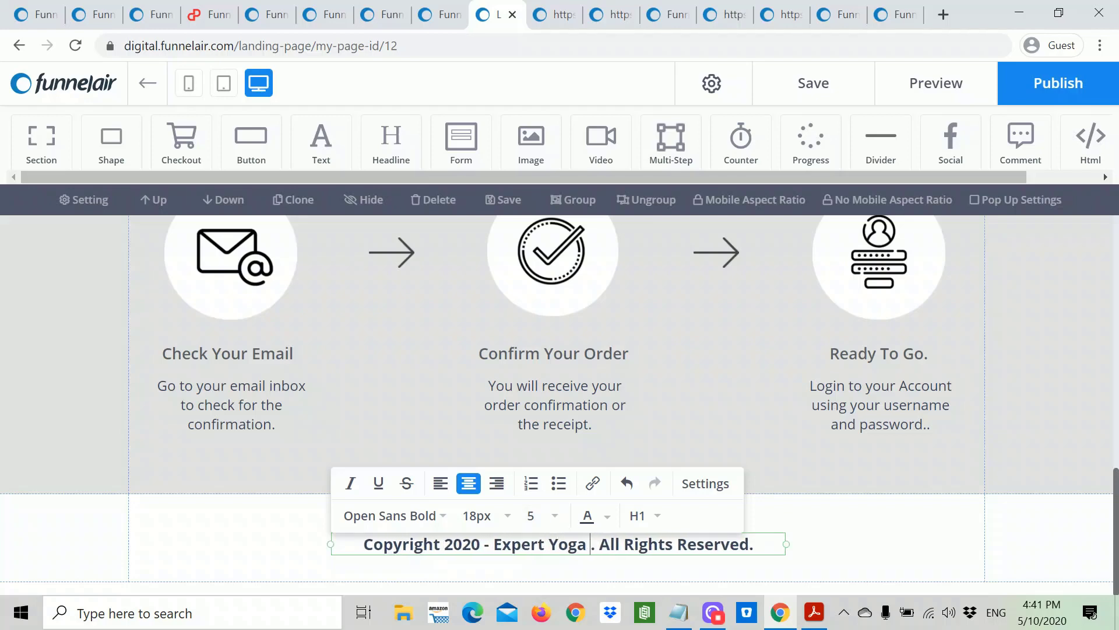
{"action": "type", "text": " LLC"}
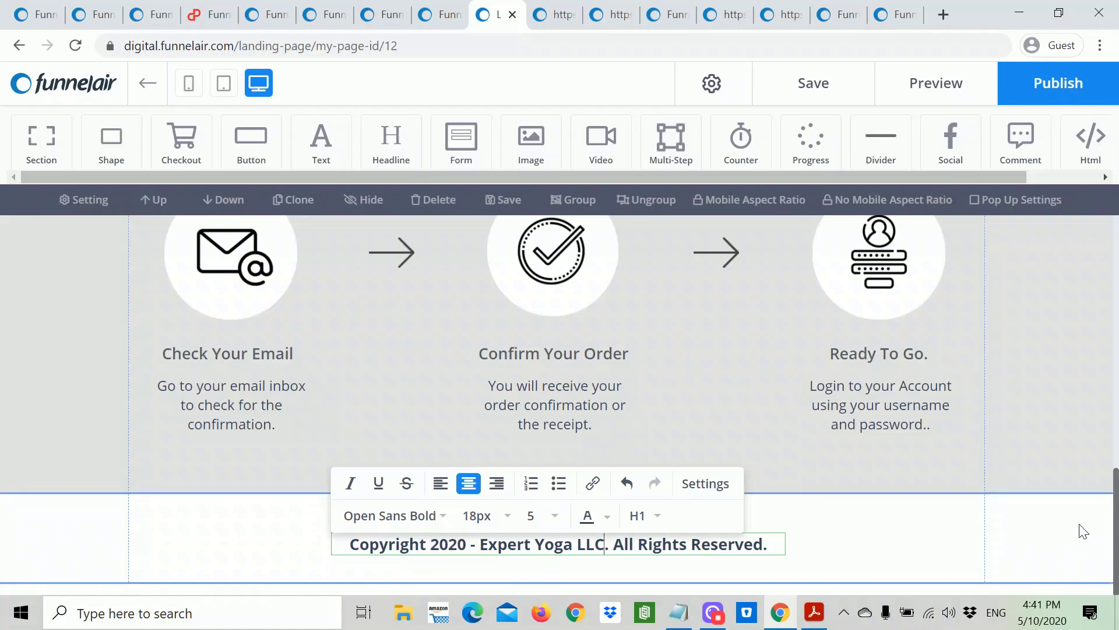
{"action": "left_click", "coordinate": [872, 449]}
{"action": "scroll", "coordinate": [868, 449], "scroll_direction": "up", "scroll_amount": 15}
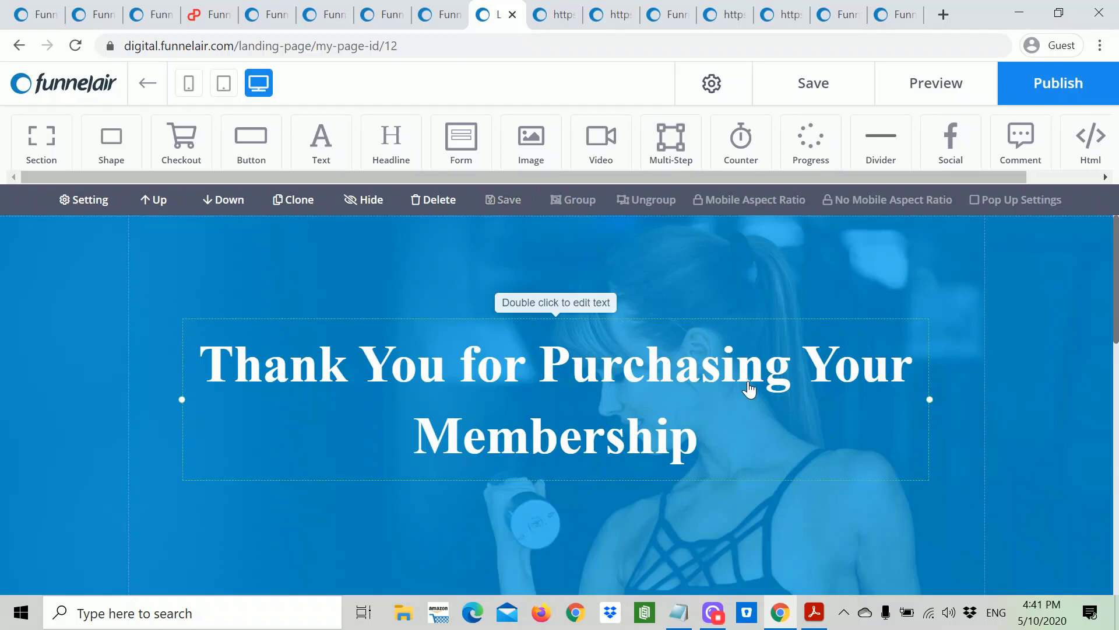
Step: Rewrite the headline as 'Thank You for Registering 30 Days Free Yoga', fixing the typos
{"action": "double_click", "coordinate": [749, 390]}
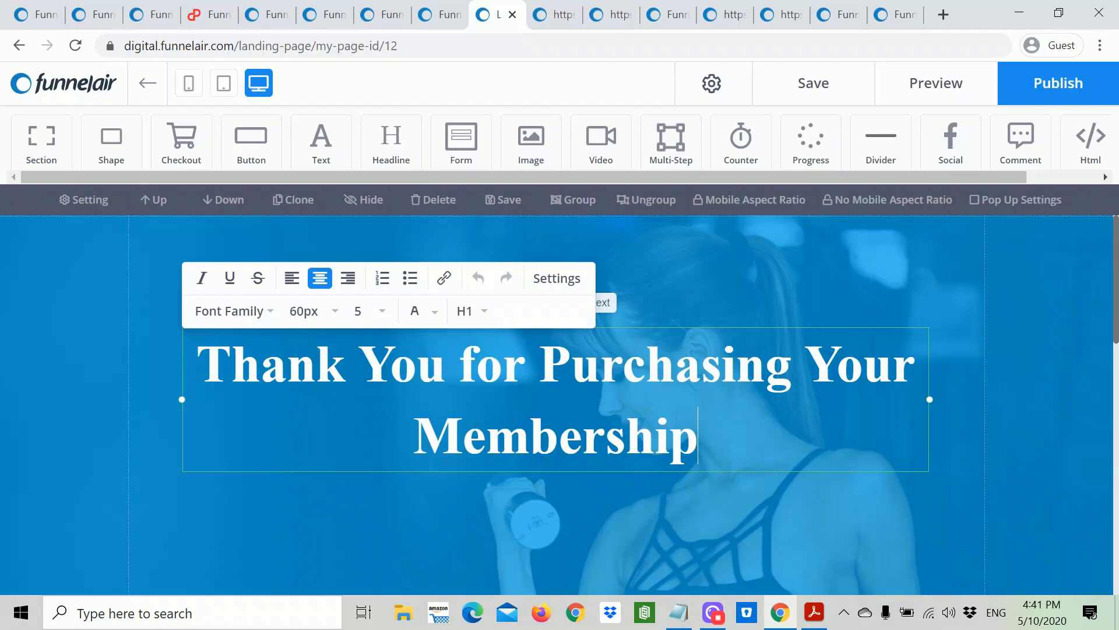
{"action": "key", "text": "BackSpace"}
{"action": "key", "text": "BackSpace"}
{"action": "key", "text": "BackSpace"}
{"action": "key", "text": "BackSpace"}
{"action": "key", "text": "BackSpace"}
{"action": "key", "text": "BackSpace"}
{"action": "key", "text": "BackSpace"}
{"action": "key", "text": "BackSpace"}
{"action": "key", "text": "BackSpace"}
{"action": "key", "text": "BackSpace"}
{"action": "key", "text": "BackSpace"}
{"action": "key", "text": "BackSpace"}
{"action": "key", "text": "BackSpace"}
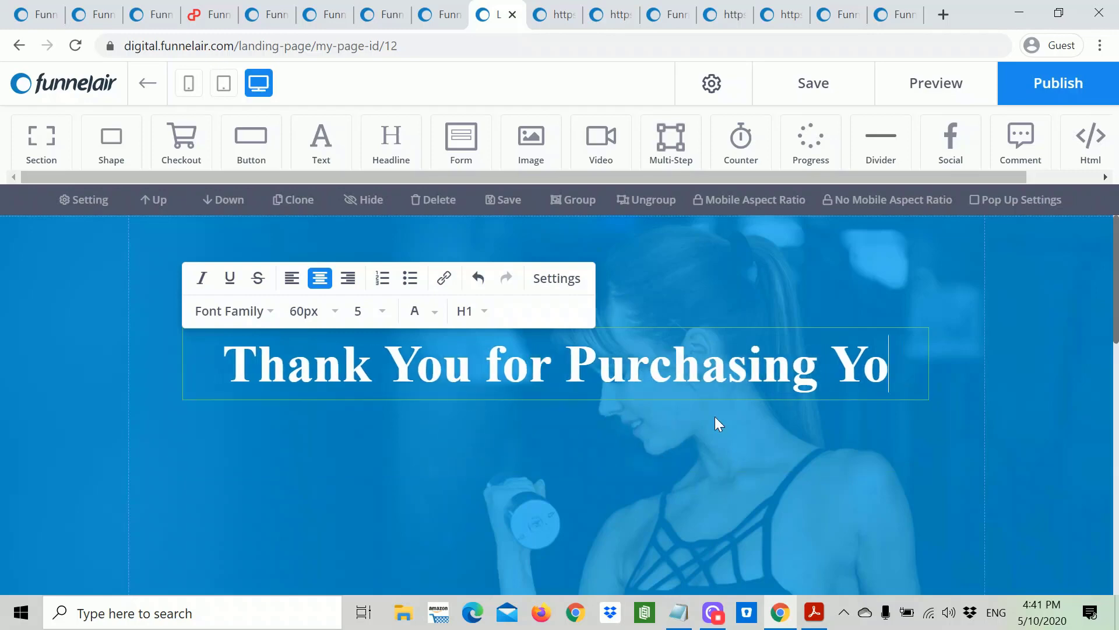
{"action": "key", "text": "BackSpace"}
{"action": "key", "text": "BackSpace"}
{"action": "key", "text": "BackSpace"}
{"action": "key", "text": "BackSpace"}
{"action": "key", "text": "BackSpace"}
{"action": "key", "text": "BackSpace"}
{"action": "key", "text": "BackSpace"}
{"action": "key", "text": "BackSpace"}
{"action": "key", "text": "BackSpace"}
{"action": "key", "text": "BackSpace"}
{"action": "key", "text": "BackSpace"}
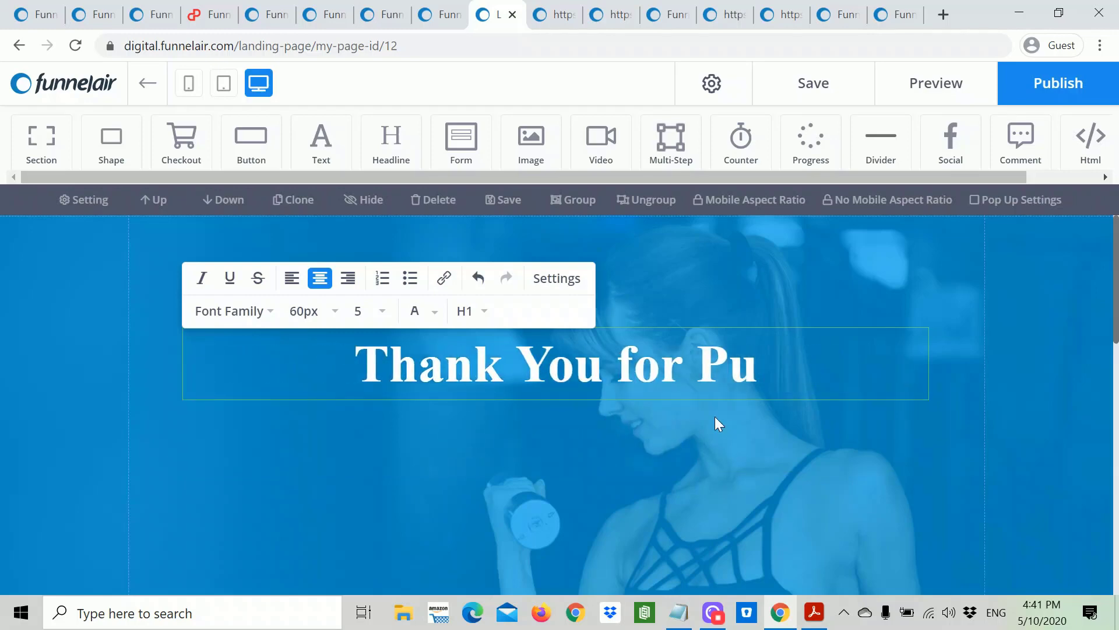
{"action": "key", "text": "BackSpace"}
{"action": "key", "text": "BackSpace"}
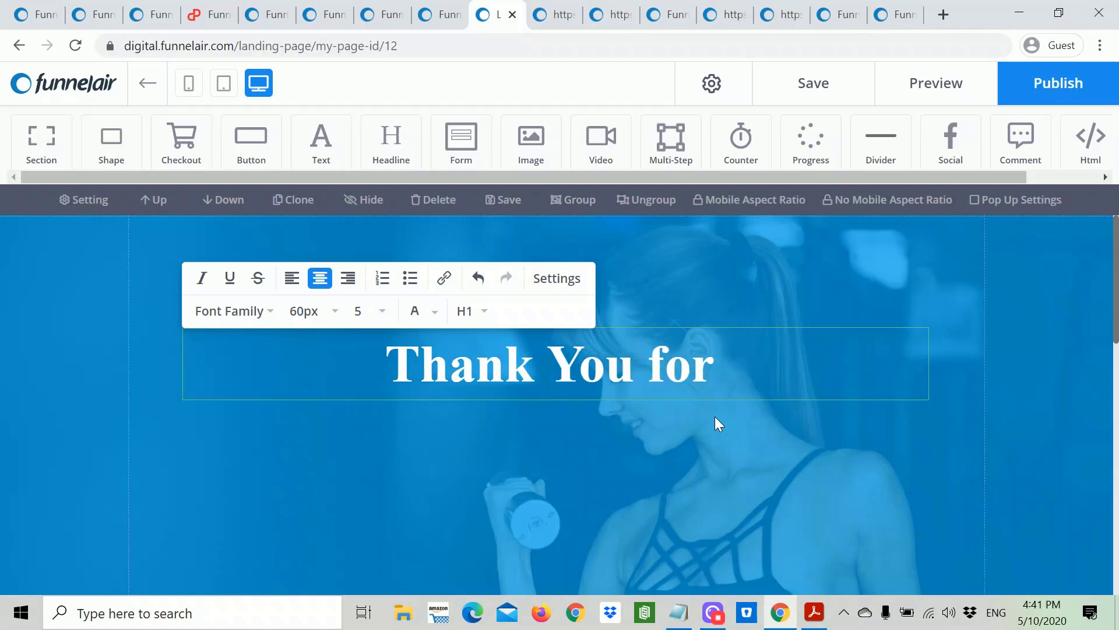
{"action": "type", "text": "Regsit"}
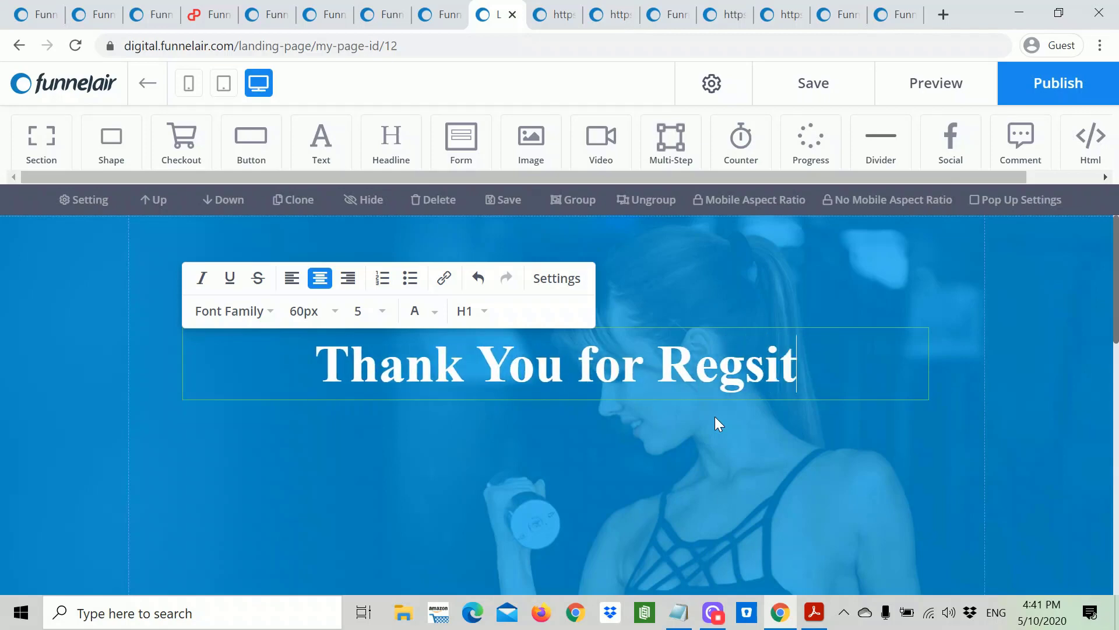
{"action": "type", "text": "ering"}
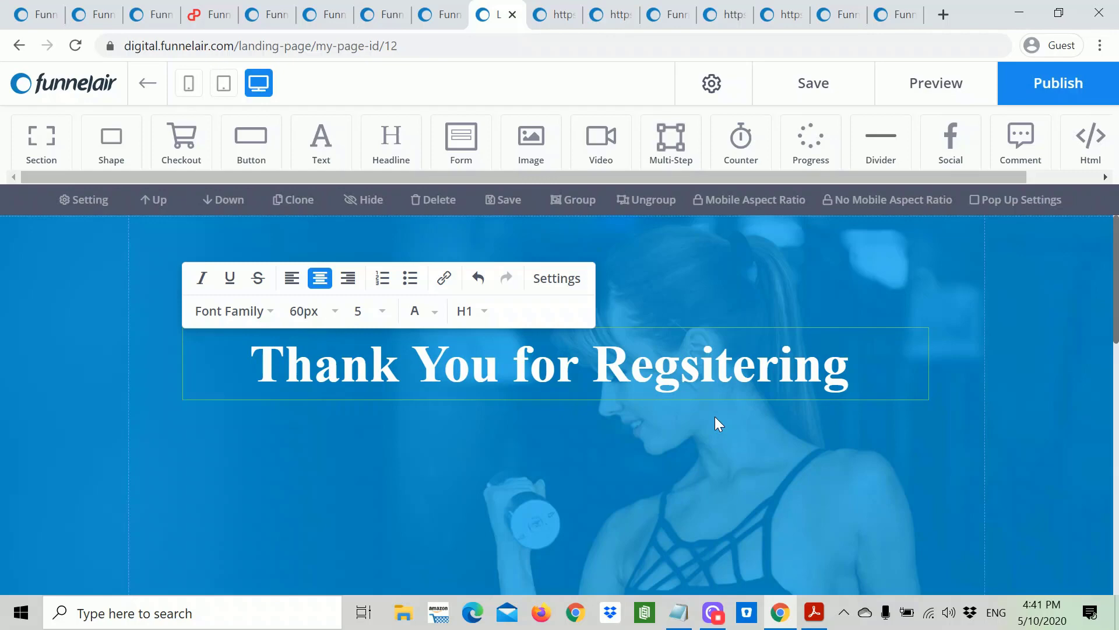
{"action": "type", "text": " 30 D"}
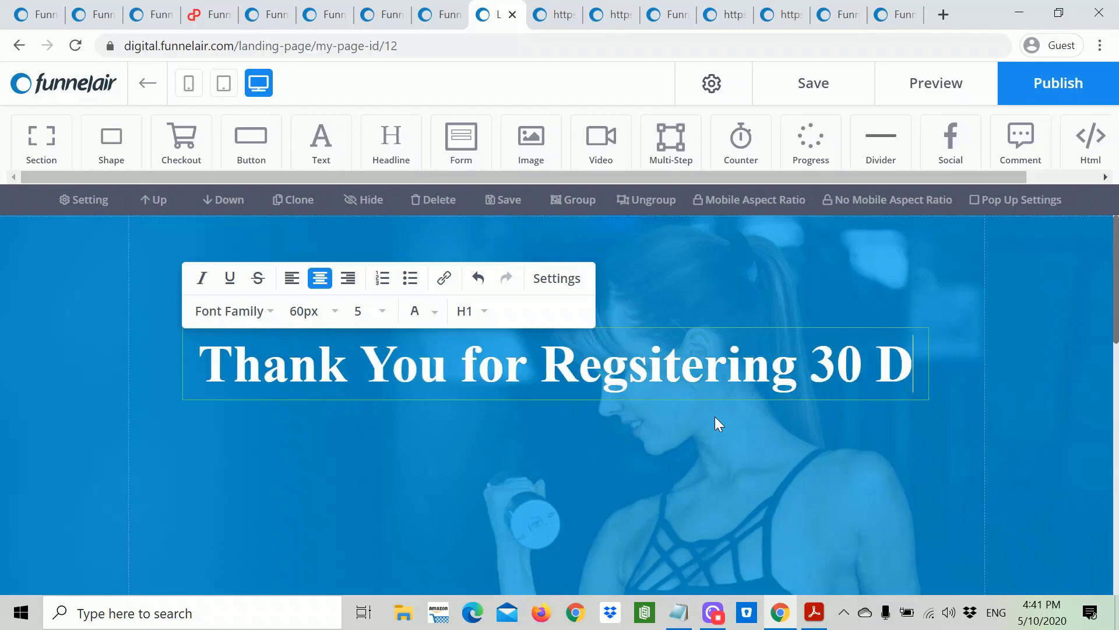
{"action": "type", "text": "yas Fr"}
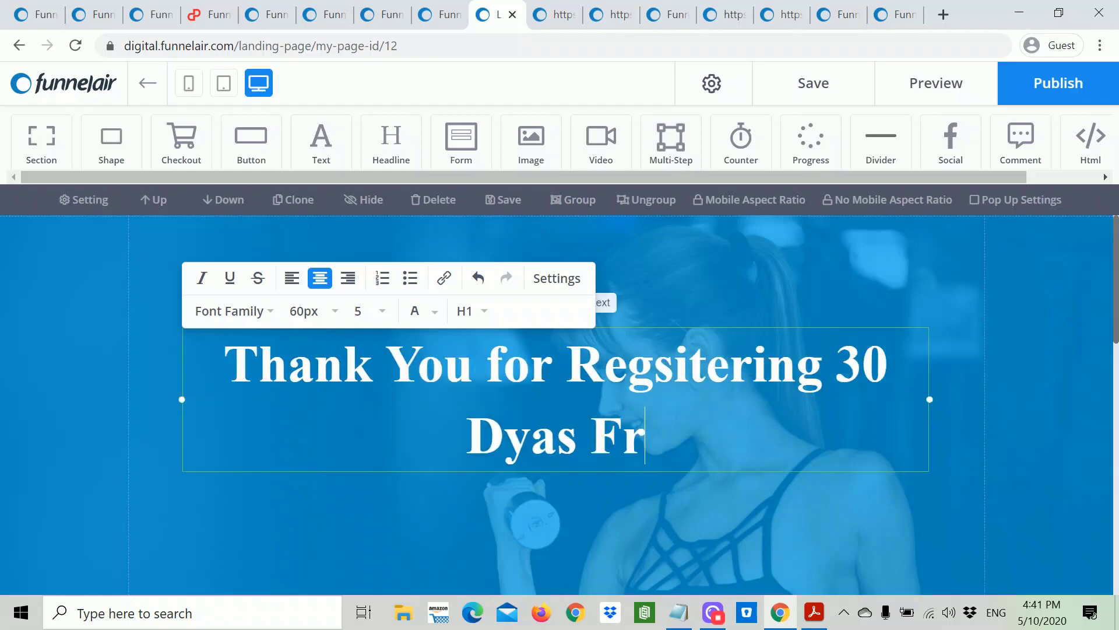
{"action": "type", "text": "ee YOga"}
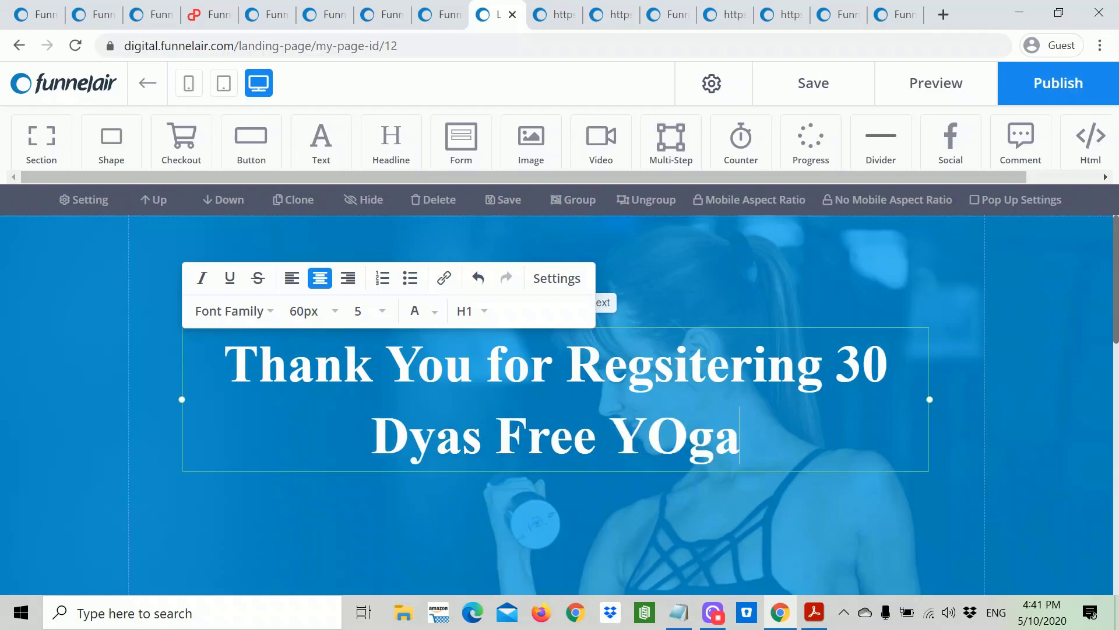
{"action": "key", "text": "BackSpace"}
{"action": "key", "text": "BackSpace"}
{"action": "key", "text": "BackSpace"}
{"action": "type", "text": "o"}
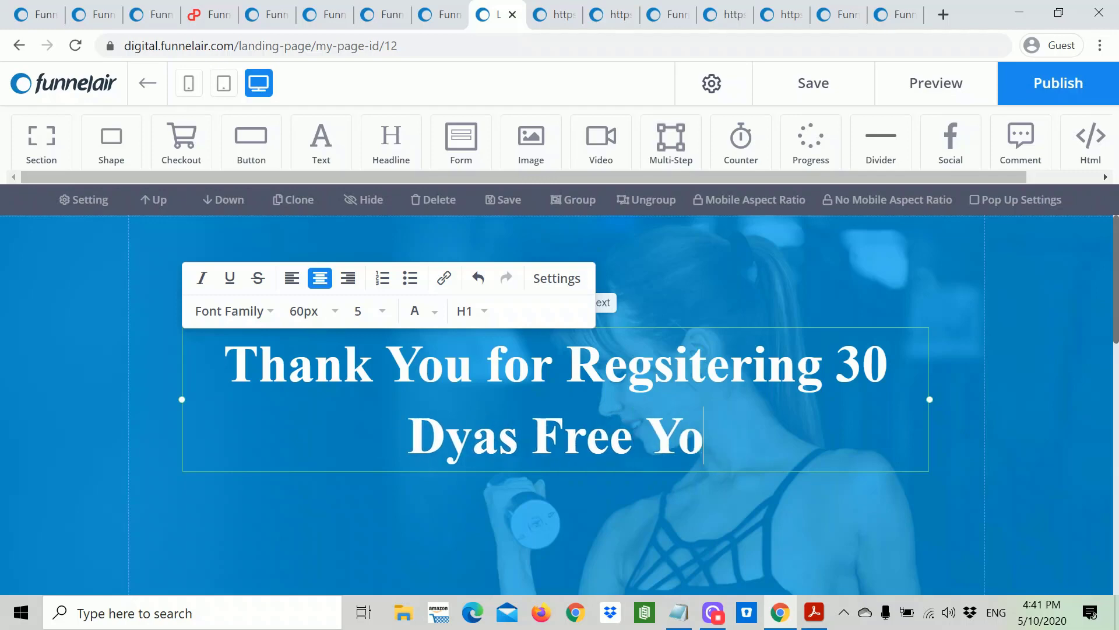
{"action": "type", "text": "ga"}
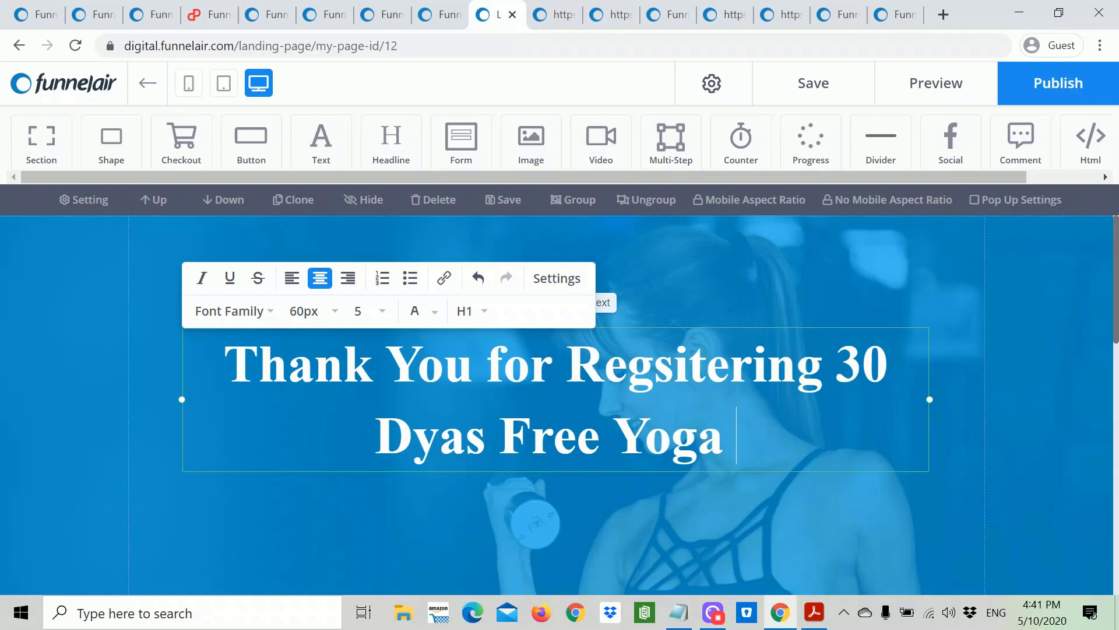
{"action": "left_click", "coordinate": [688, 362]}
{"action": "key", "text": "BackSpace"}
{"action": "key", "text": "BackSpace"}
{"action": "type", "text": "is"}
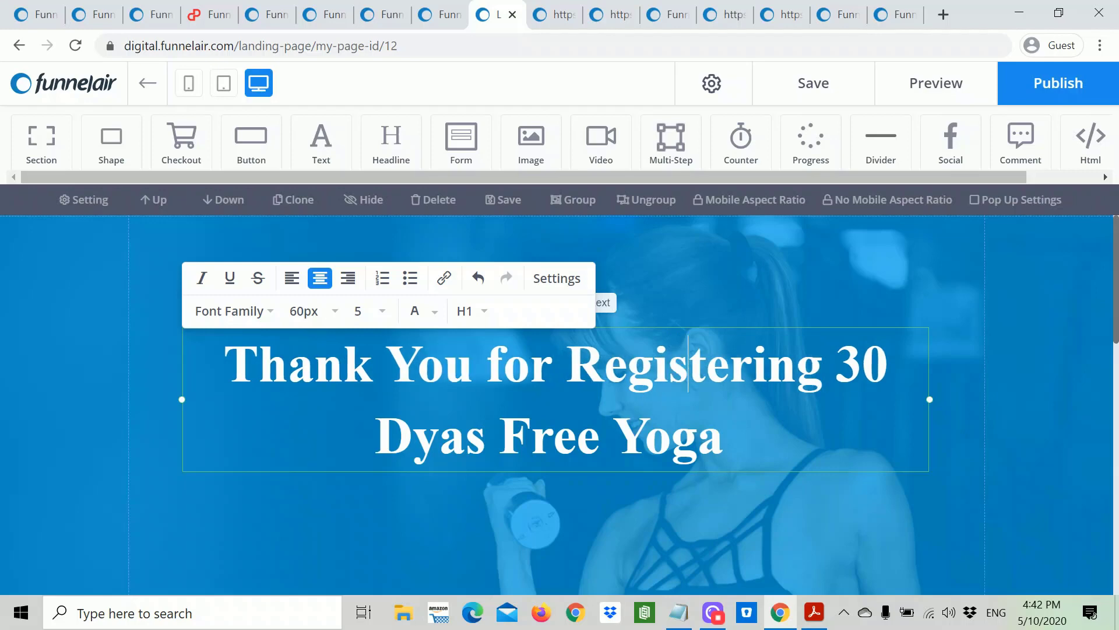
{"action": "left_click", "coordinate": [464, 437]}
{"action": "key", "text": "BackSpace"}
{"action": "key", "text": "BackSpace"}
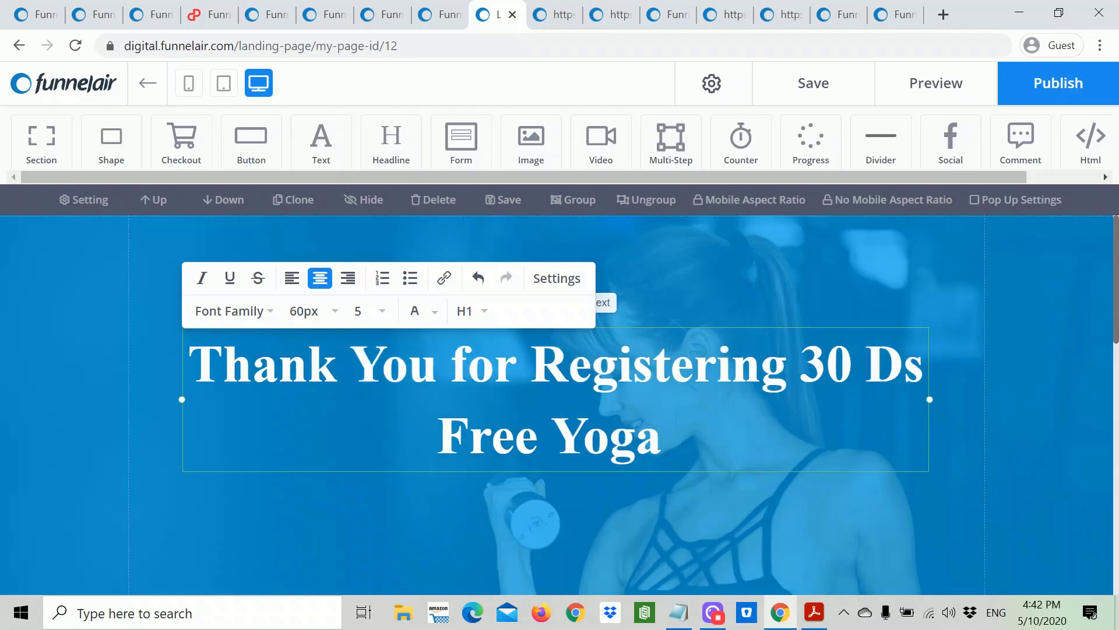
{"action": "type", "text": "ay"}
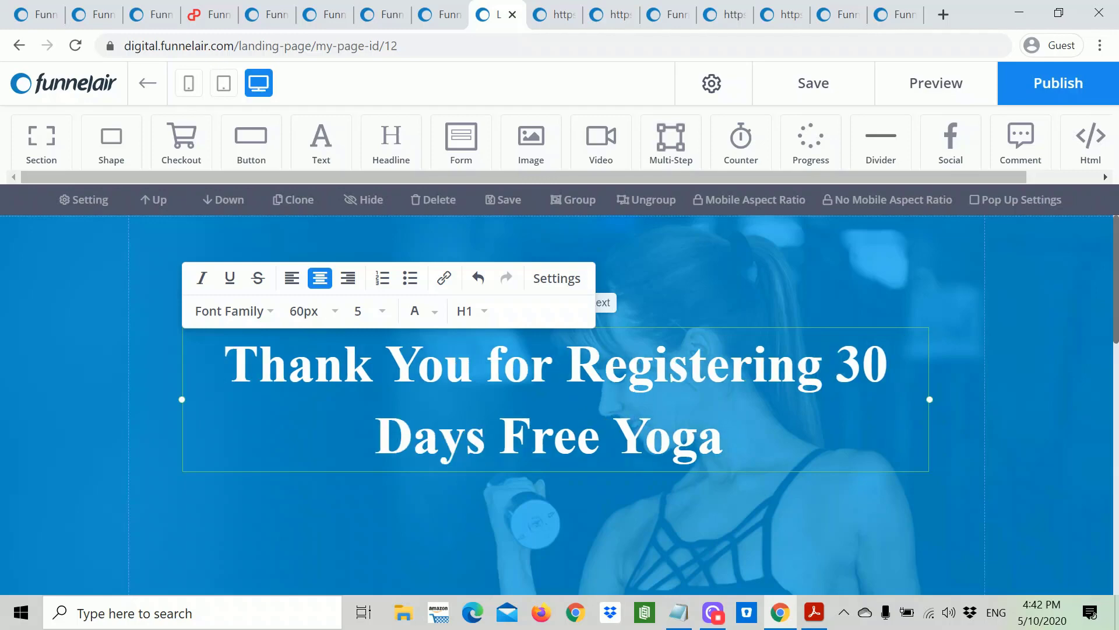
Step: Set the whole headline in the Open Sans Bold font
{"action": "left_click_drag", "start_coordinate": [723, 438], "coordinate": [259, 363]}
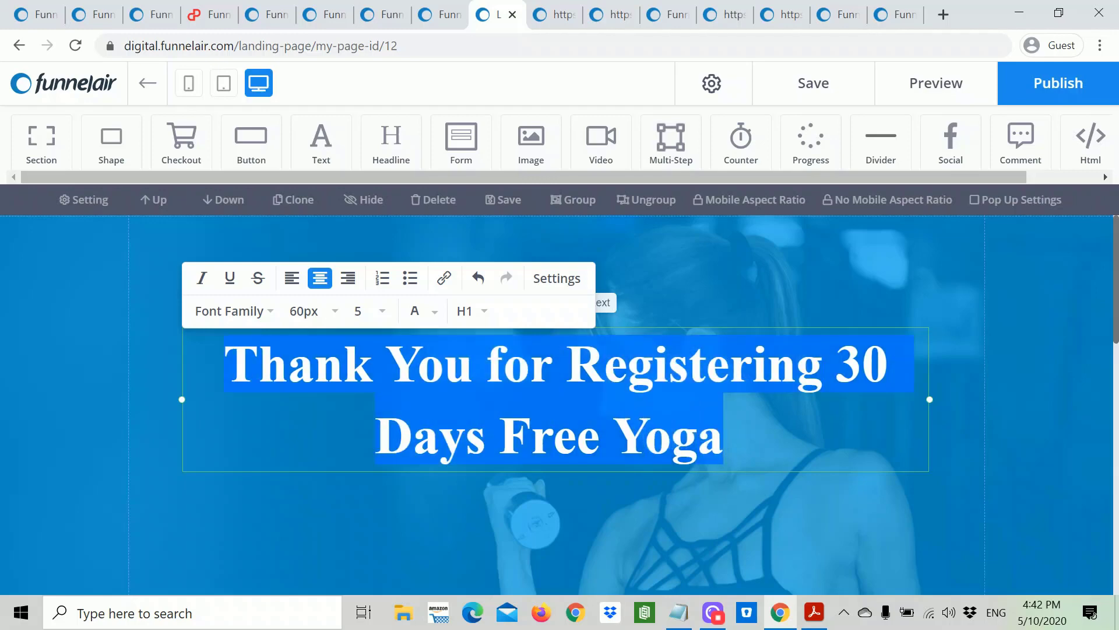
{"action": "left_click", "coordinate": [262, 313]}
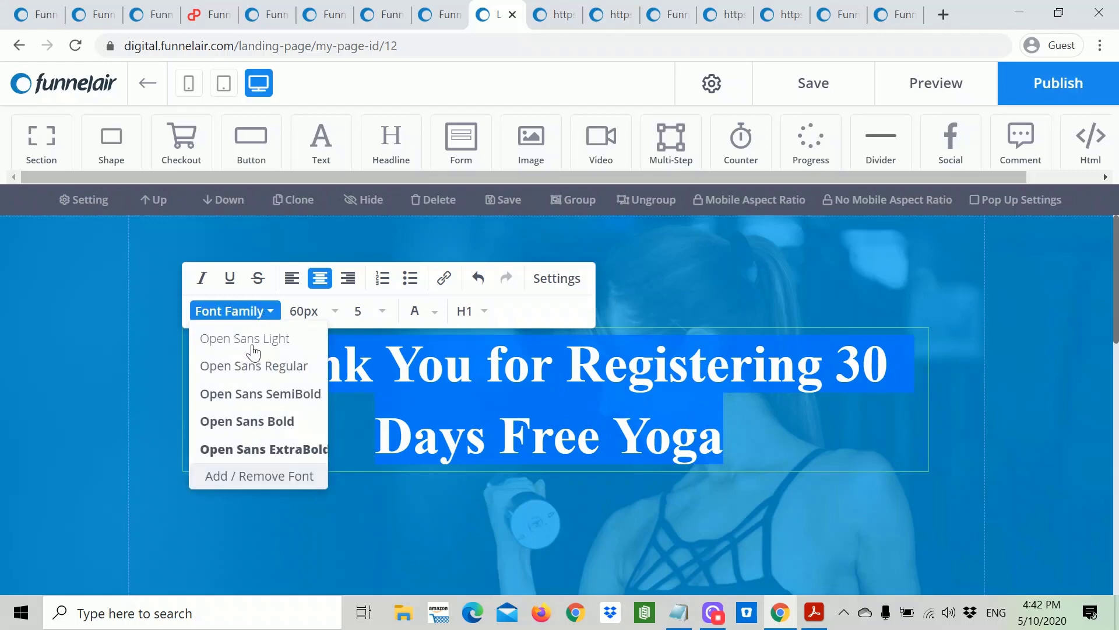
{"action": "left_click", "coordinate": [248, 422]}
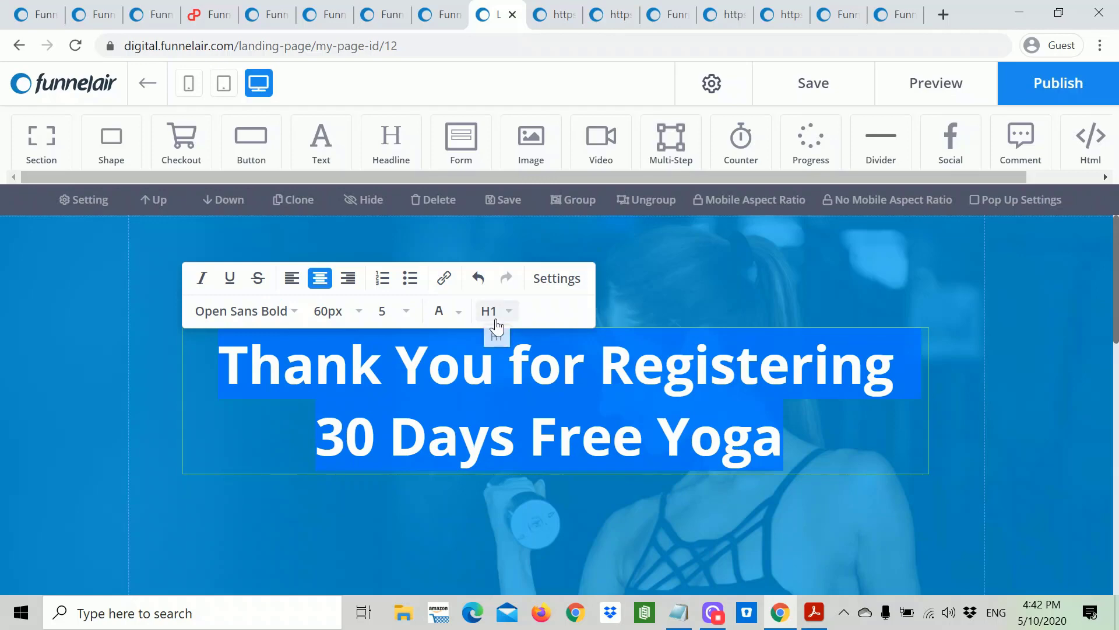
{"action": "left_click", "coordinate": [1057, 454]}
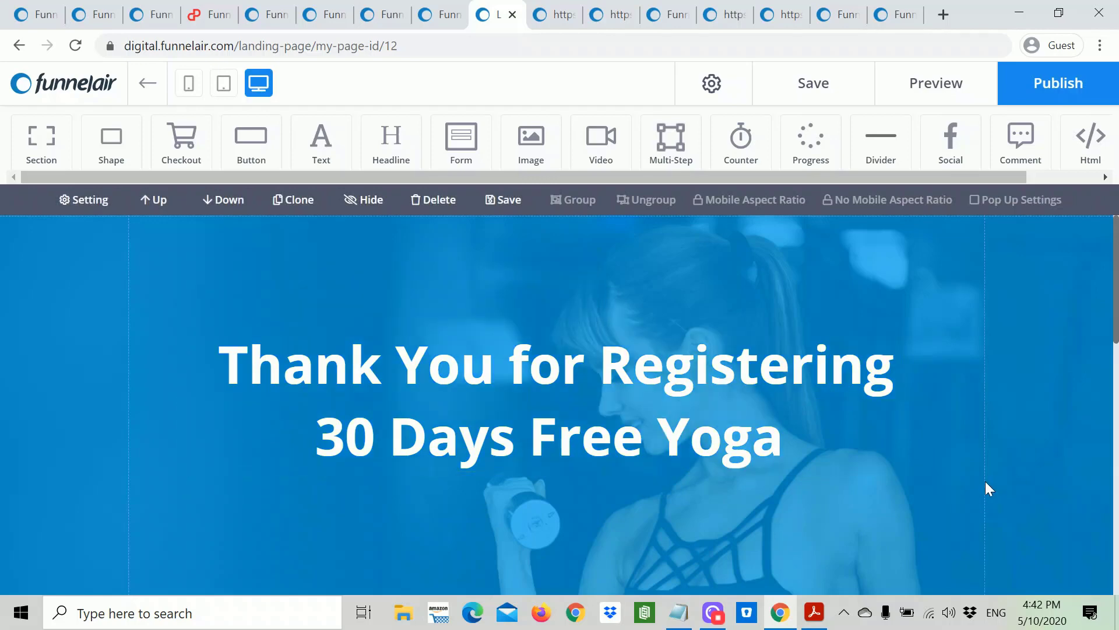
Step: Review the Next Steps section and footer, then save the Thank You5 page
{"action": "scroll", "coordinate": [984, 484], "scroll_direction": "down", "scroll_amount": 5}
{"action": "scroll", "coordinate": [986, 482], "scroll_direction": "down", "scroll_amount": 3}
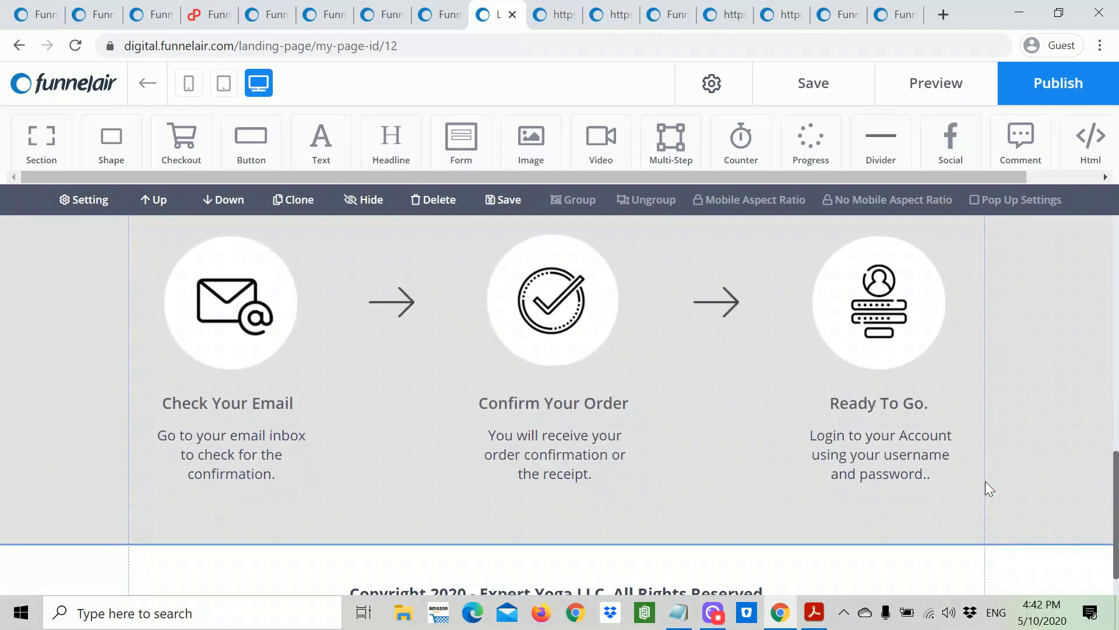
{"action": "scroll", "coordinate": [985, 481], "scroll_direction": "up", "scroll_amount": 6}
{"action": "scroll", "coordinate": [987, 480], "scroll_direction": "down", "scroll_amount": 6}
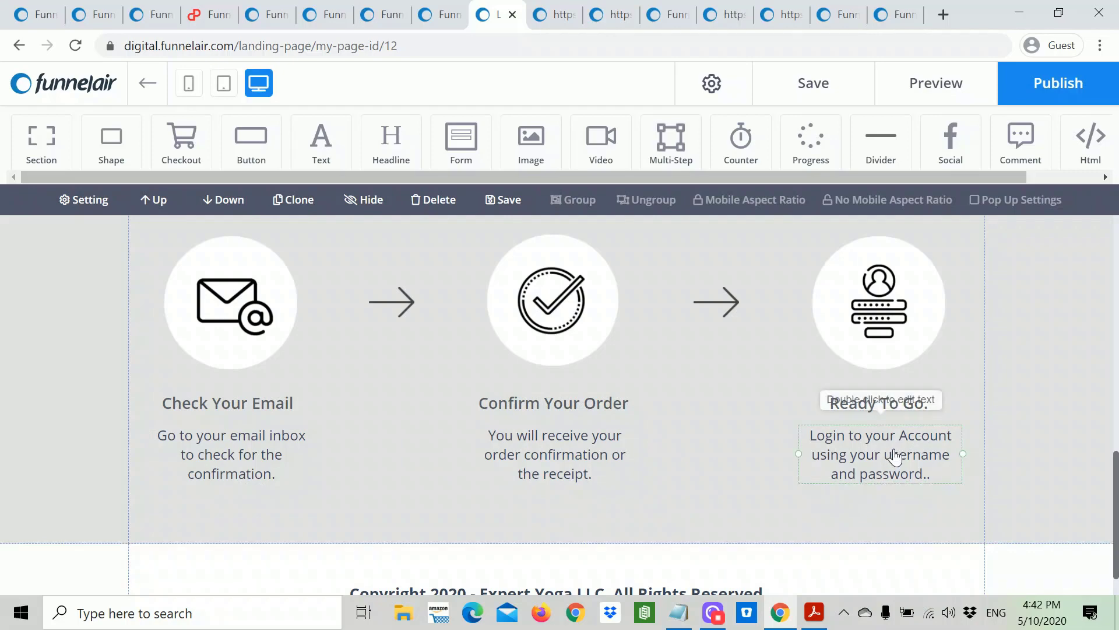
{"action": "scroll", "coordinate": [822, 493], "scroll_direction": "down", "scroll_amount": 1}
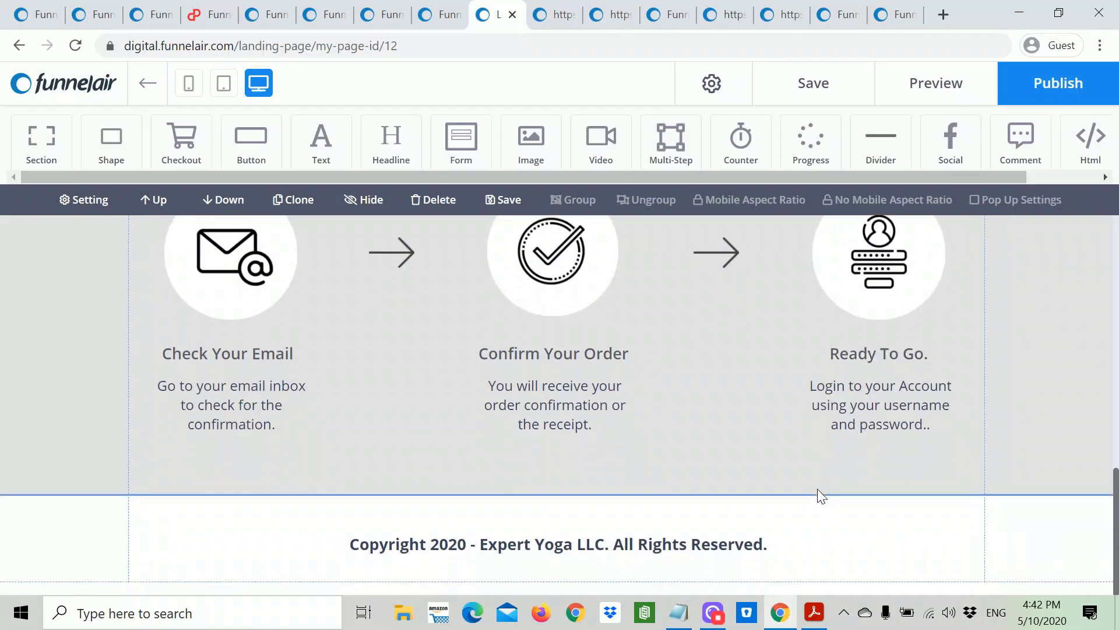
{"action": "scroll", "coordinate": [818, 489], "scroll_direction": "up", "scroll_amount": 1}
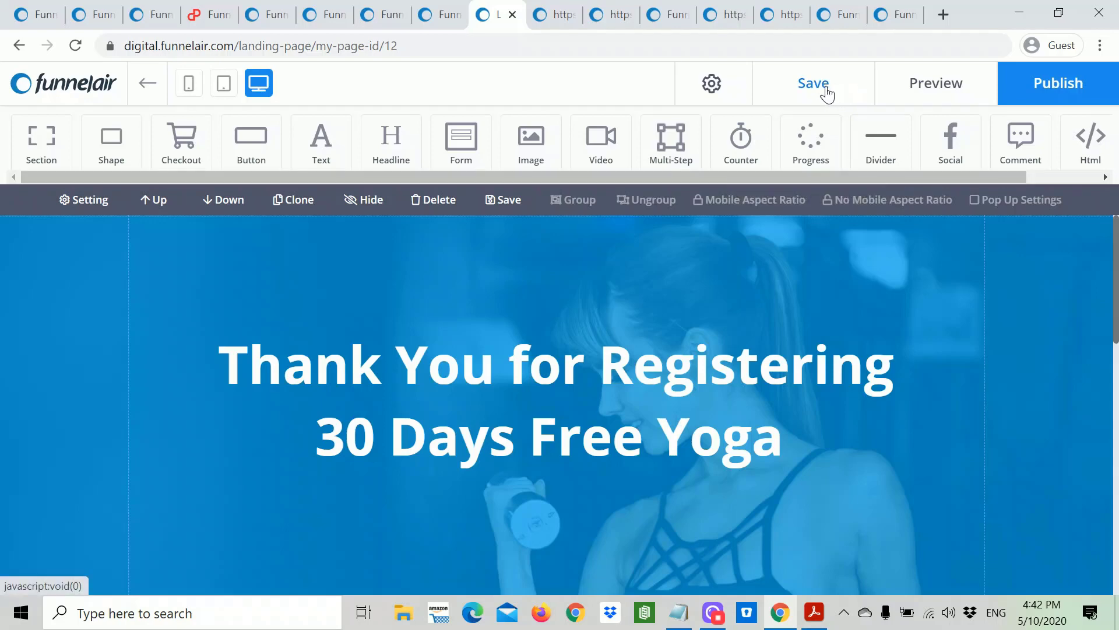
{"action": "left_click", "coordinate": [808, 94]}
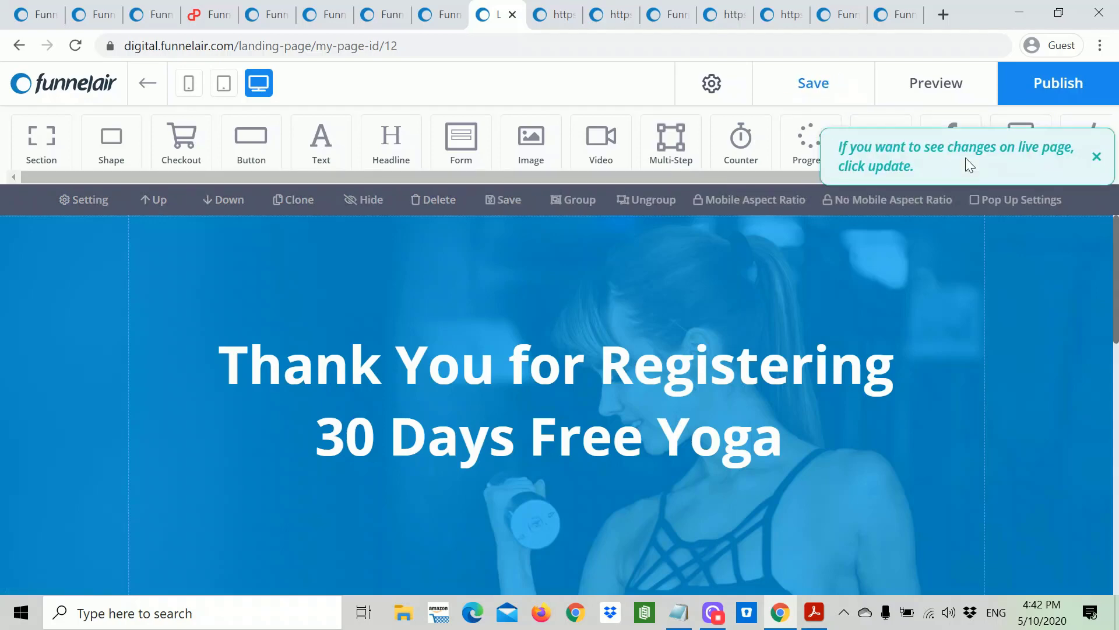
{"action": "left_click", "coordinate": [223, 85]}
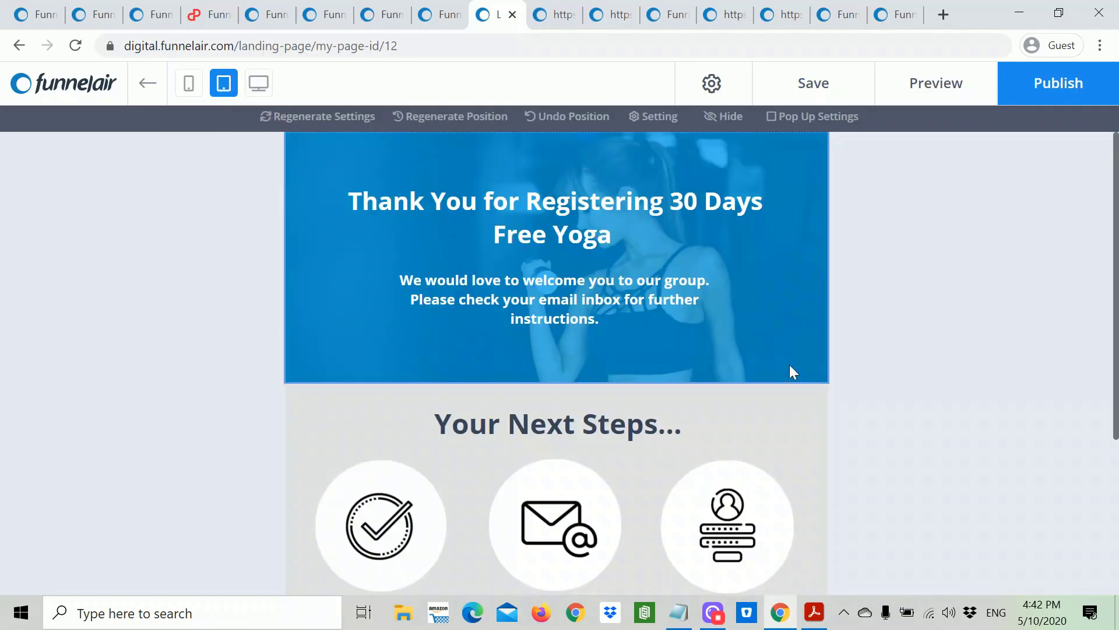
{"action": "scroll", "coordinate": [791, 367], "scroll_direction": "down", "scroll_amount": 4}
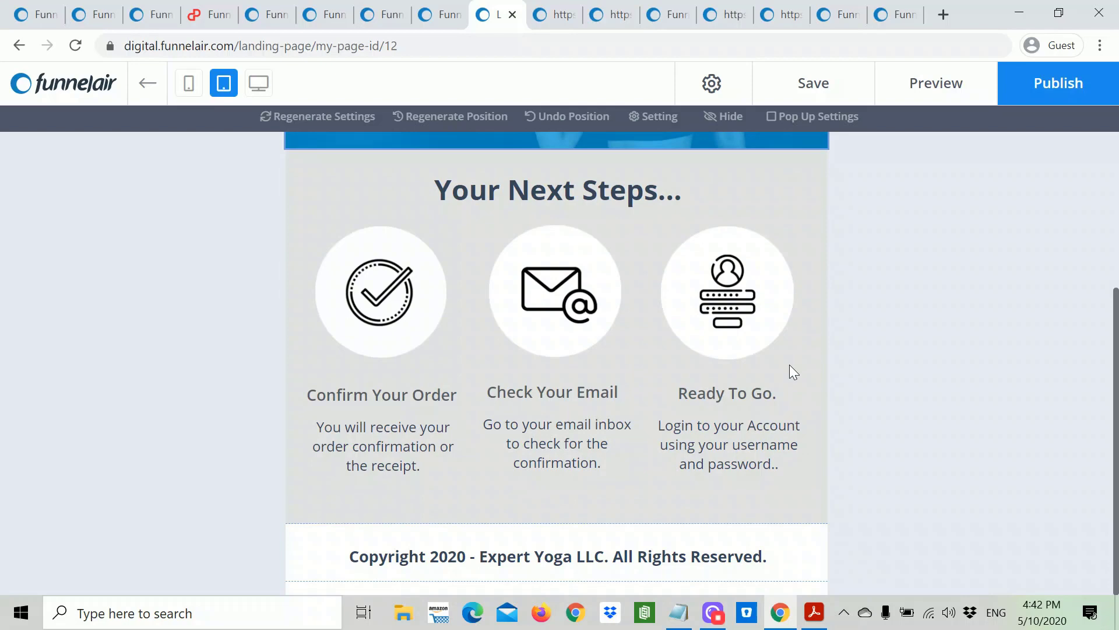
{"action": "scroll", "coordinate": [790, 366], "scroll_direction": "up", "scroll_amount": 4}
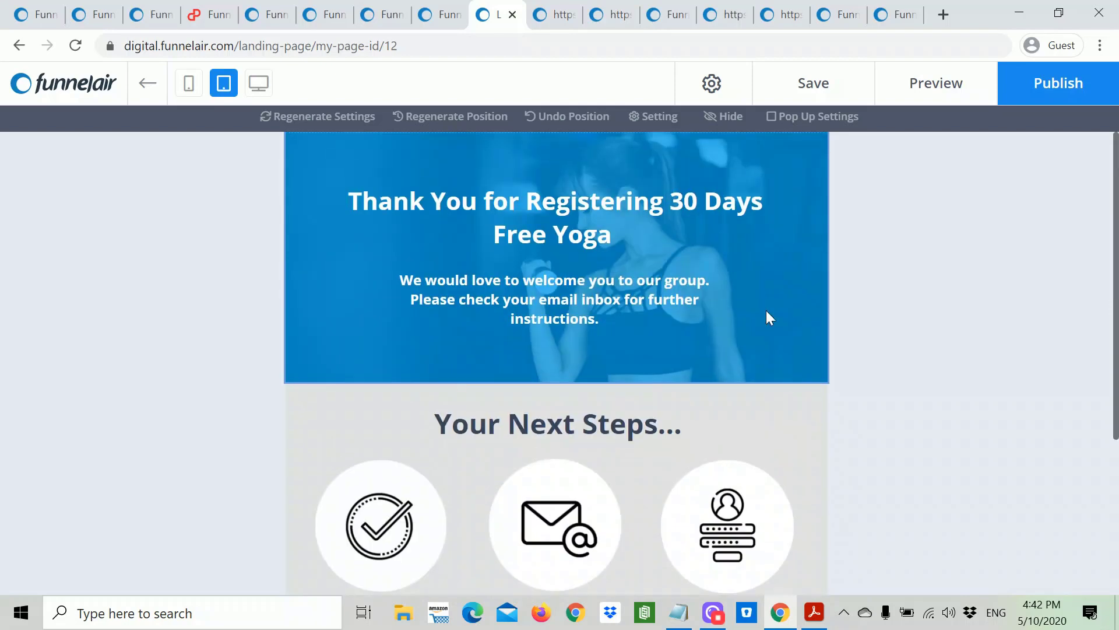
{"action": "left_click", "coordinate": [668, 448]}
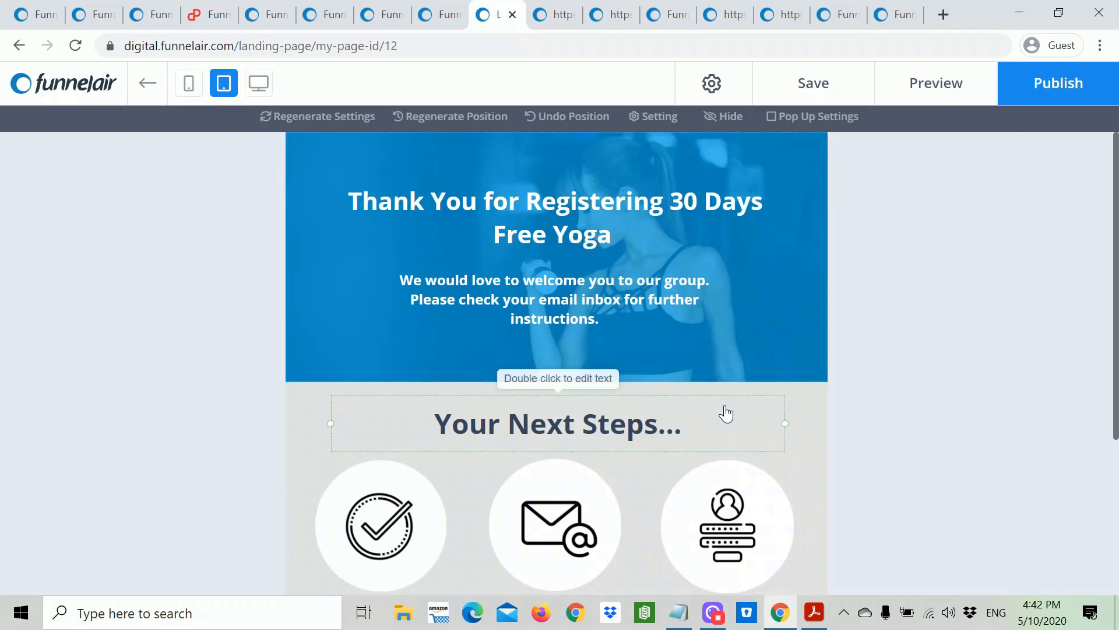
{"action": "left_click", "coordinate": [189, 86]}
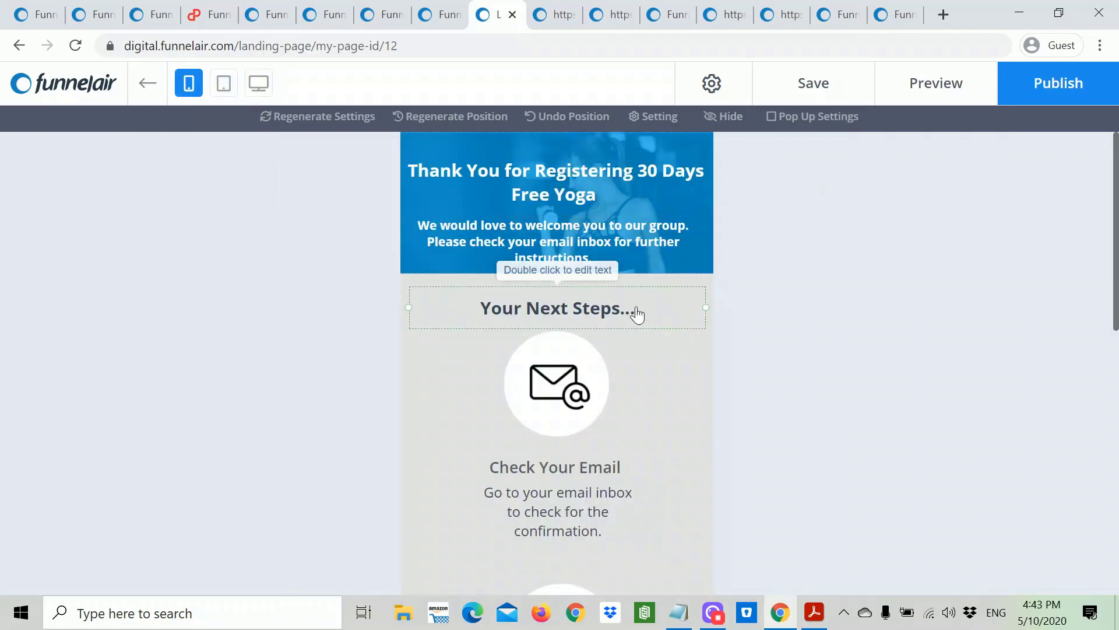
{"action": "scroll", "coordinate": [637, 315], "scroll_direction": "down", "scroll_amount": 10}
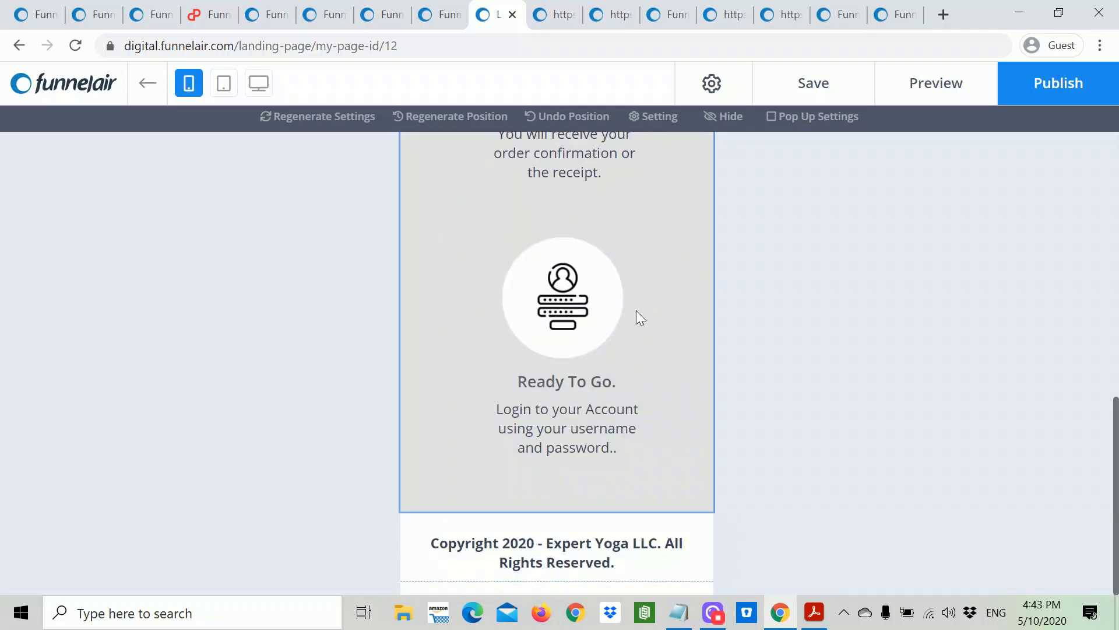
{"action": "scroll", "coordinate": [640, 317], "scroll_direction": "up", "scroll_amount": 10}
{"action": "left_click", "coordinate": [259, 87]}
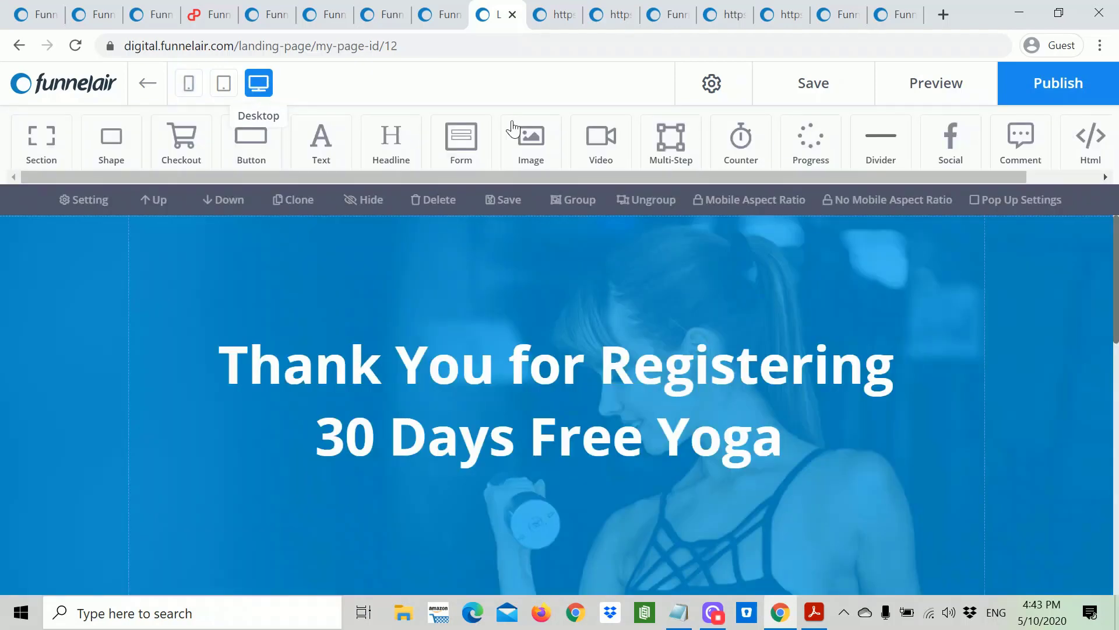
Step: Preview the 30 Days Free Yoga thank-you page without the Test Mode banner, then return to its editor
{"action": "left_click", "coordinate": [926, 84]}
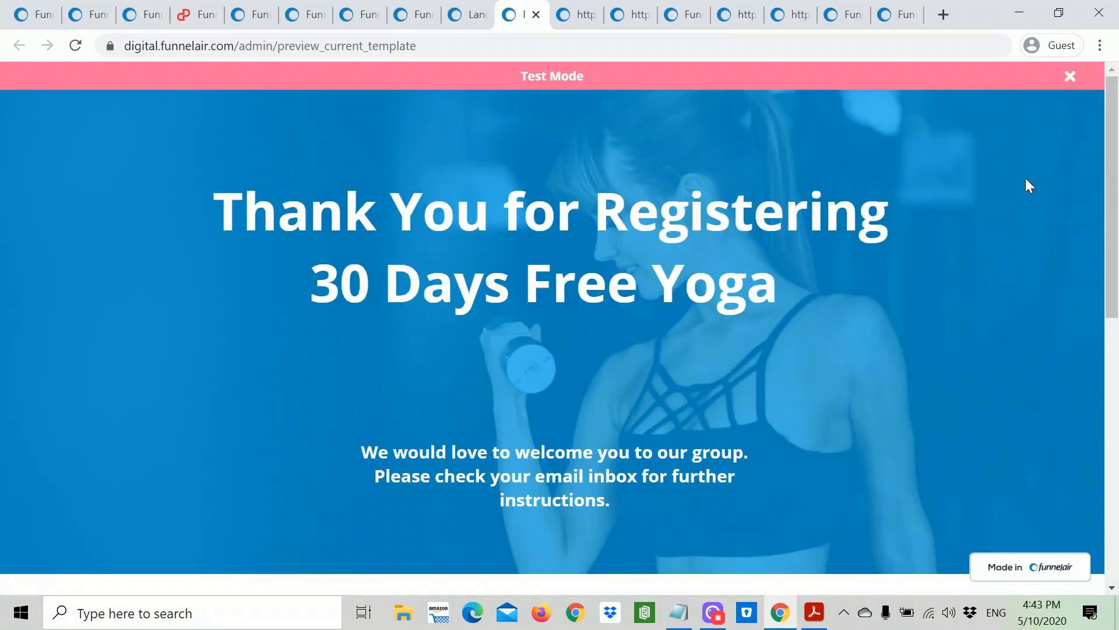
{"action": "left_click", "coordinate": [1070, 77]}
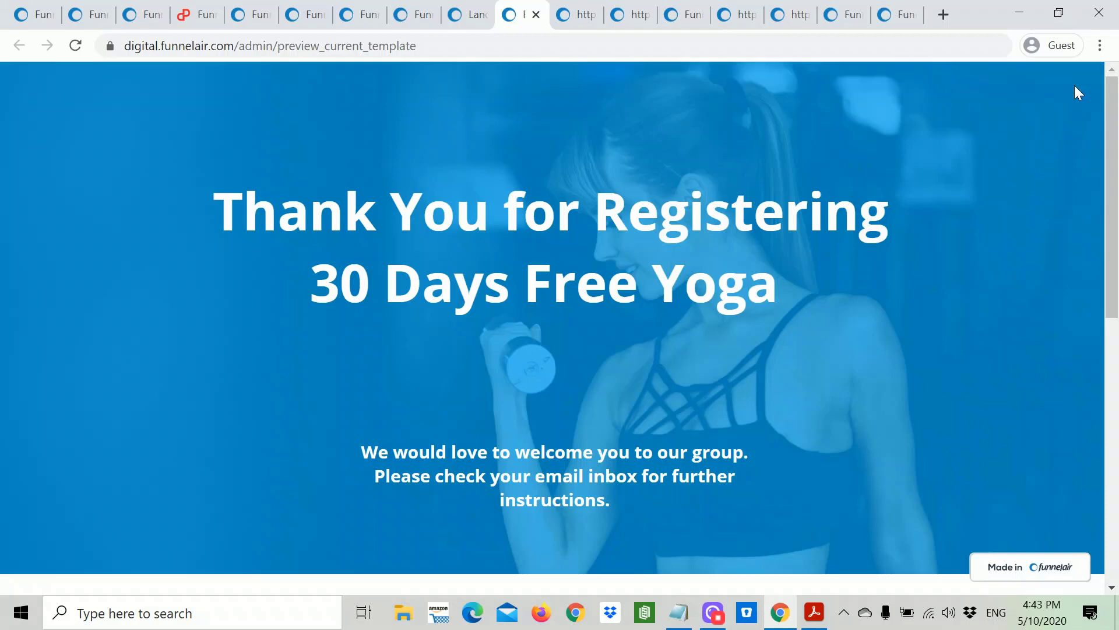
{"action": "scroll", "coordinate": [955, 285], "scroll_direction": "down", "scroll_amount": 10}
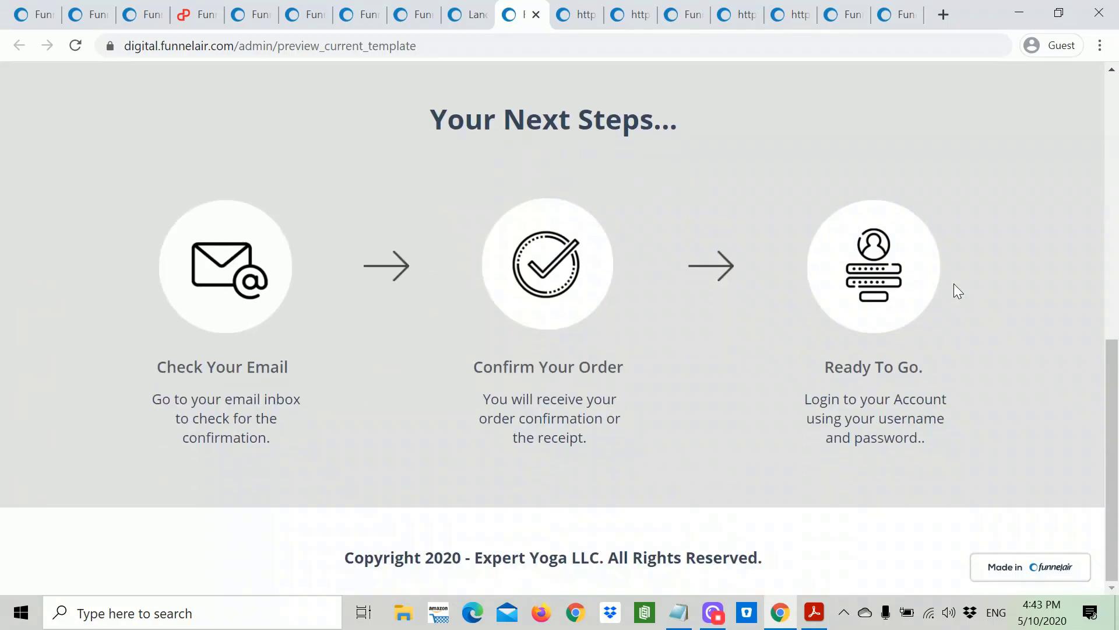
{"action": "scroll", "coordinate": [956, 288], "scroll_direction": "up", "scroll_amount": 10}
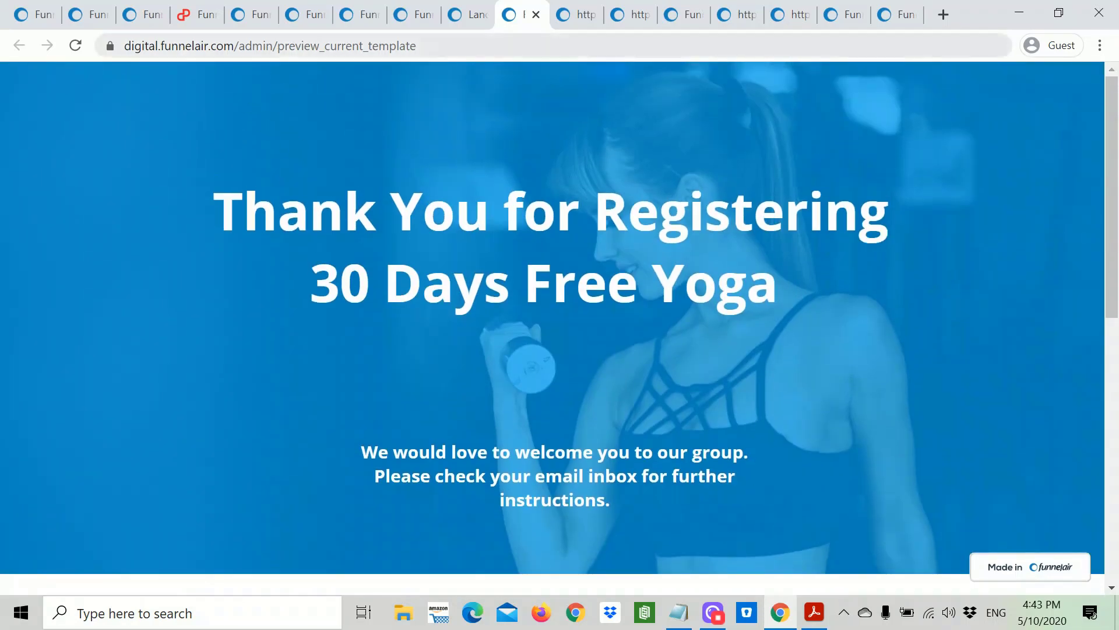
{"action": "left_click", "coordinate": [462, 18]}
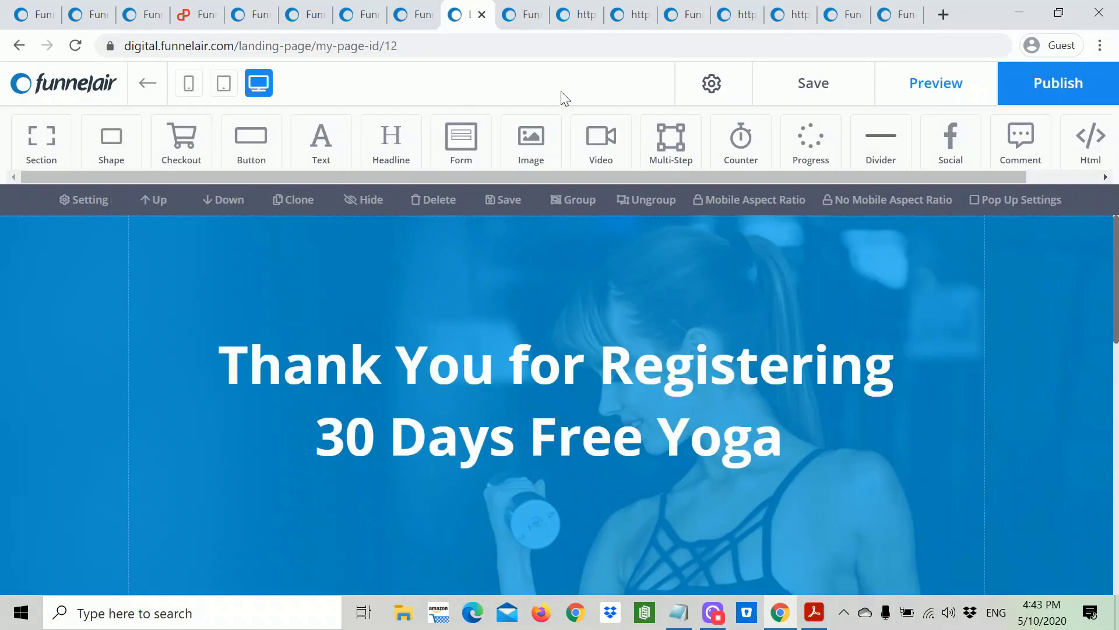
Step: Leave the thank-you page editor without saving changes and switch to the dashboard tab
{"action": "left_click", "coordinate": [19, 51]}
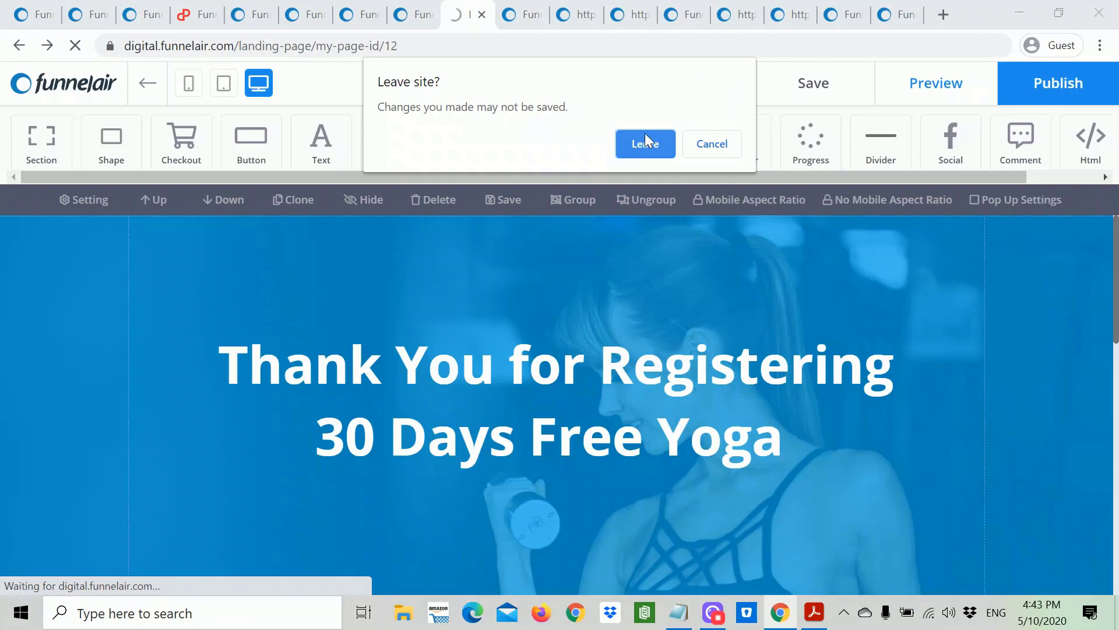
{"action": "left_click", "coordinate": [663, 149]}
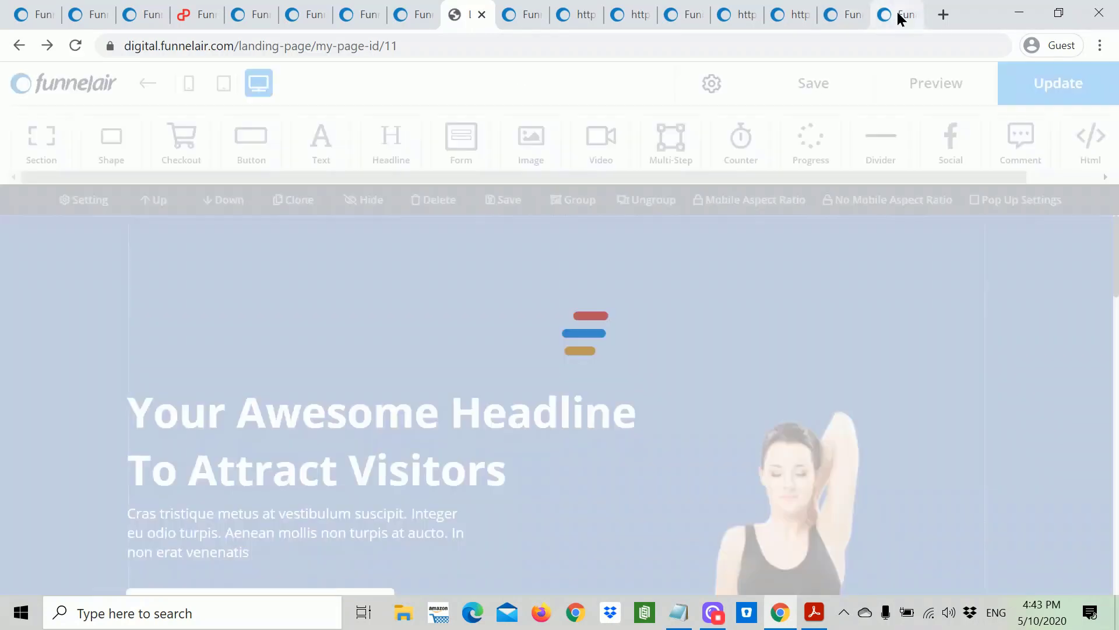
{"action": "left_click", "coordinate": [901, 17]}
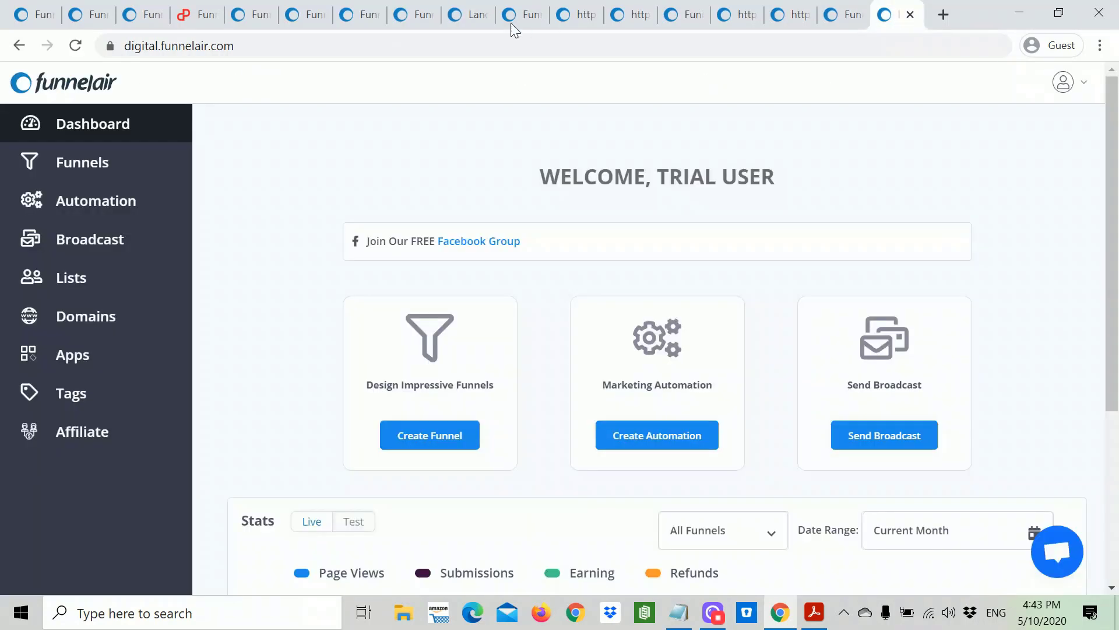
Step: Cycle through the open editor, preview and template tabs, ending on the Funnelair dashboard
{"action": "left_click", "coordinate": [466, 17]}
{"action": "left_click", "coordinate": [420, 21]}
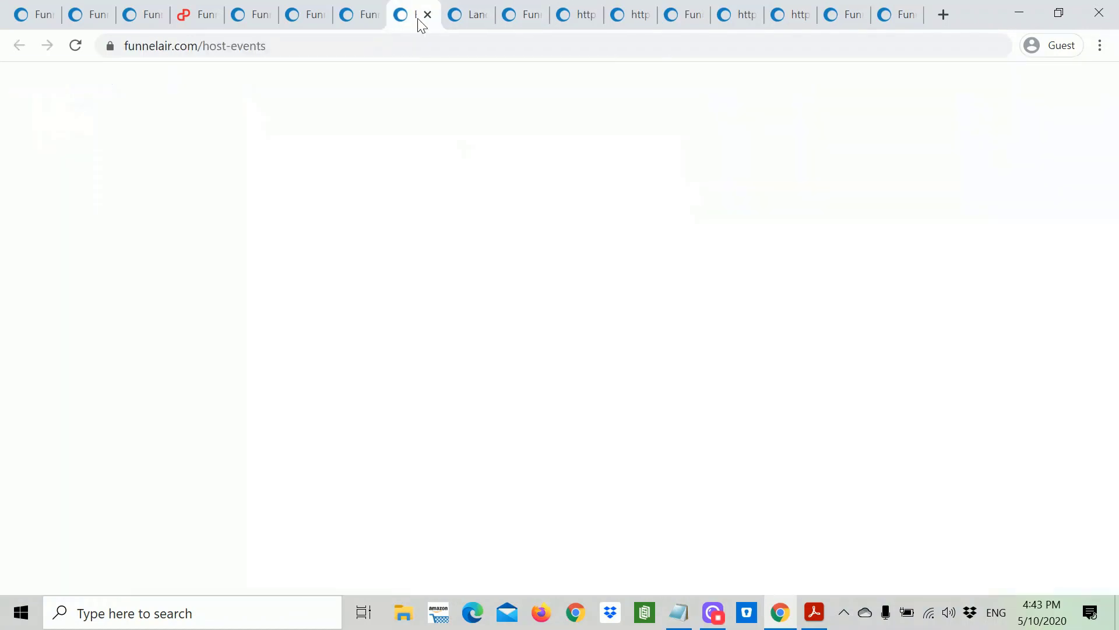
{"action": "left_click", "coordinate": [513, 16]}
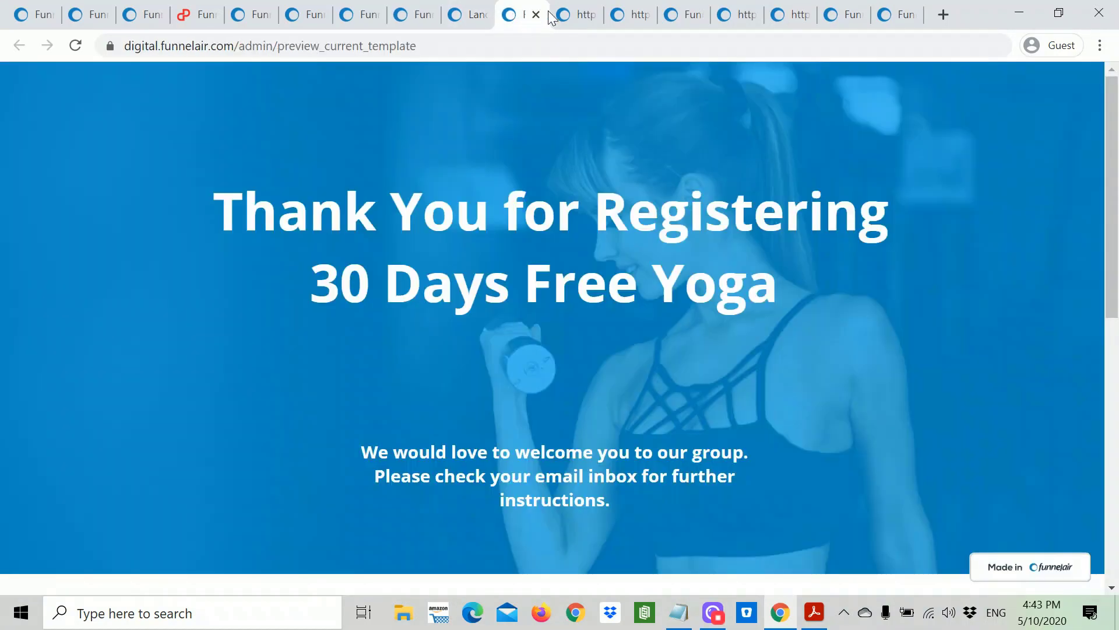
{"action": "left_click", "coordinate": [564, 18]}
{"action": "left_click", "coordinate": [312, 21]}
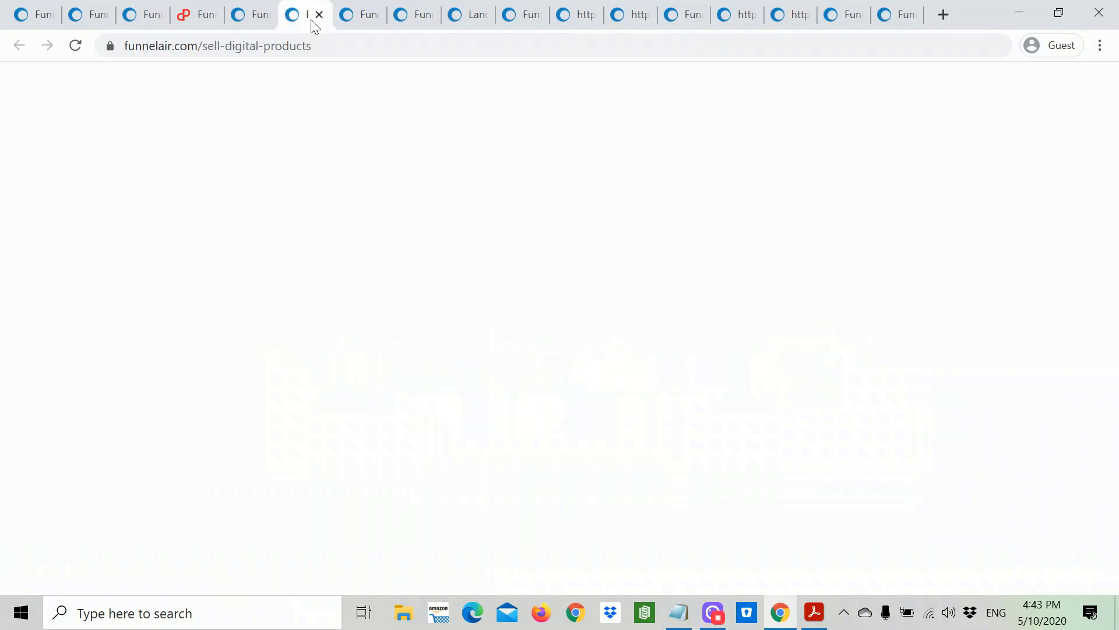
{"action": "left_click", "coordinate": [253, 17]}
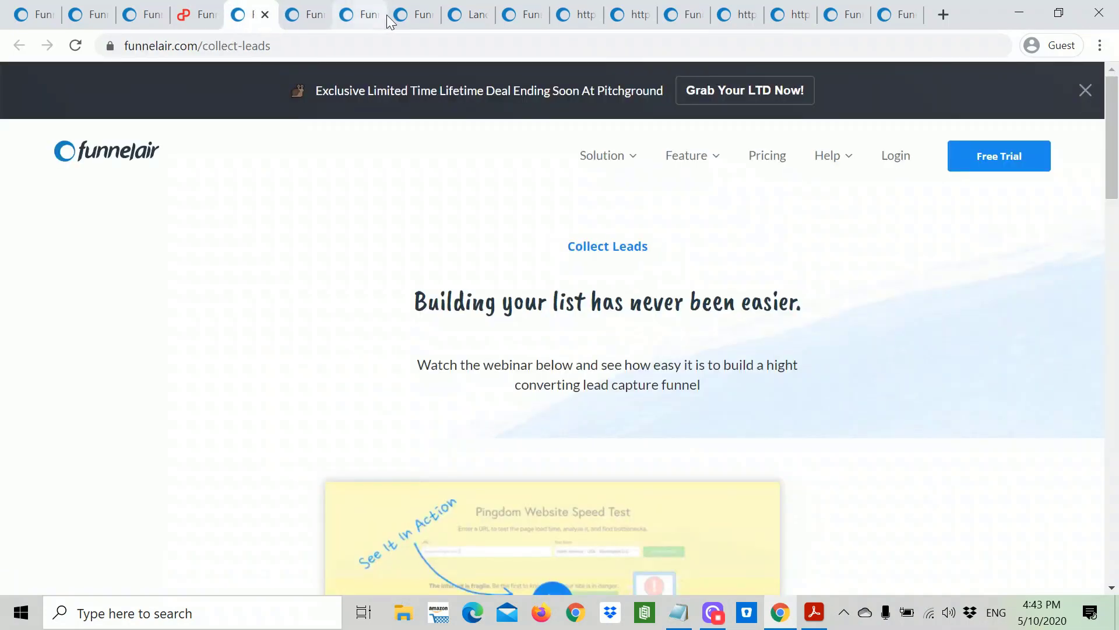
{"action": "left_click", "coordinate": [411, 19]}
{"action": "left_click", "coordinate": [465, 18]}
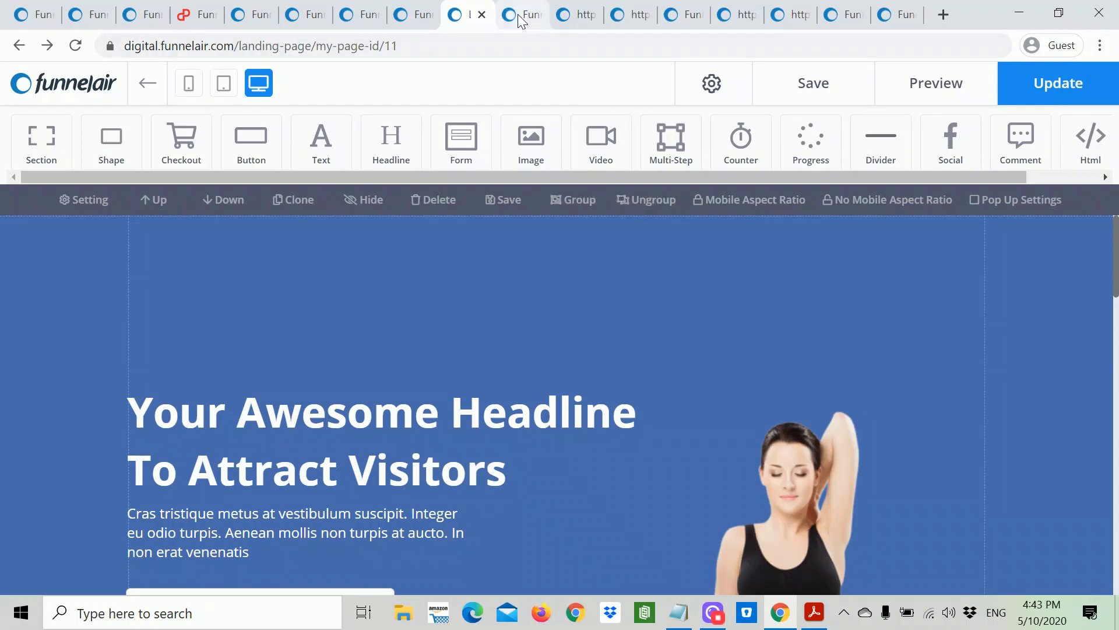
{"action": "left_click", "coordinate": [519, 17]}
{"action": "left_click", "coordinate": [466, 18]}
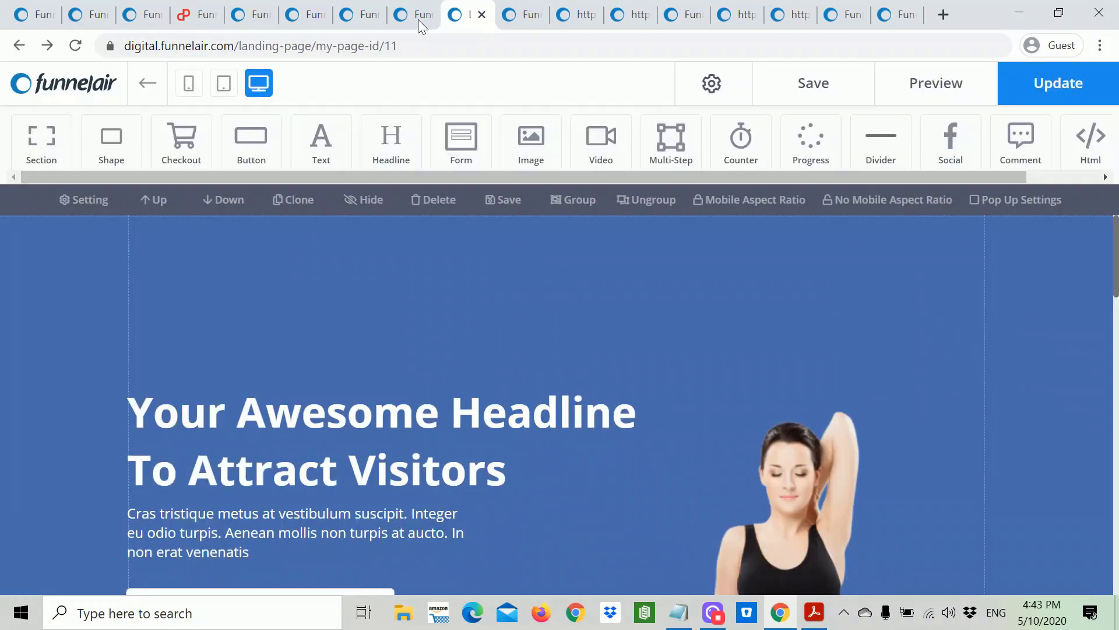
{"action": "left_click", "coordinate": [418, 19]}
{"action": "left_click", "coordinate": [907, 16]}
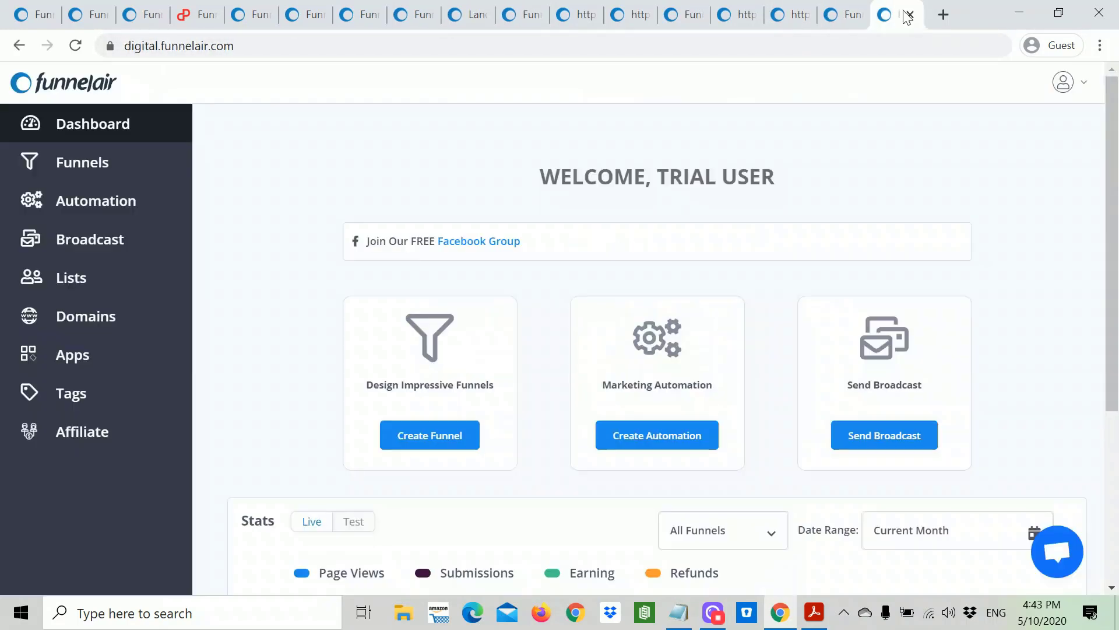
Step: Open the Test3 funnel and close the leftover Thanks! Check Your Email and Optin3 template tabs
{"action": "left_click", "coordinate": [430, 440]}
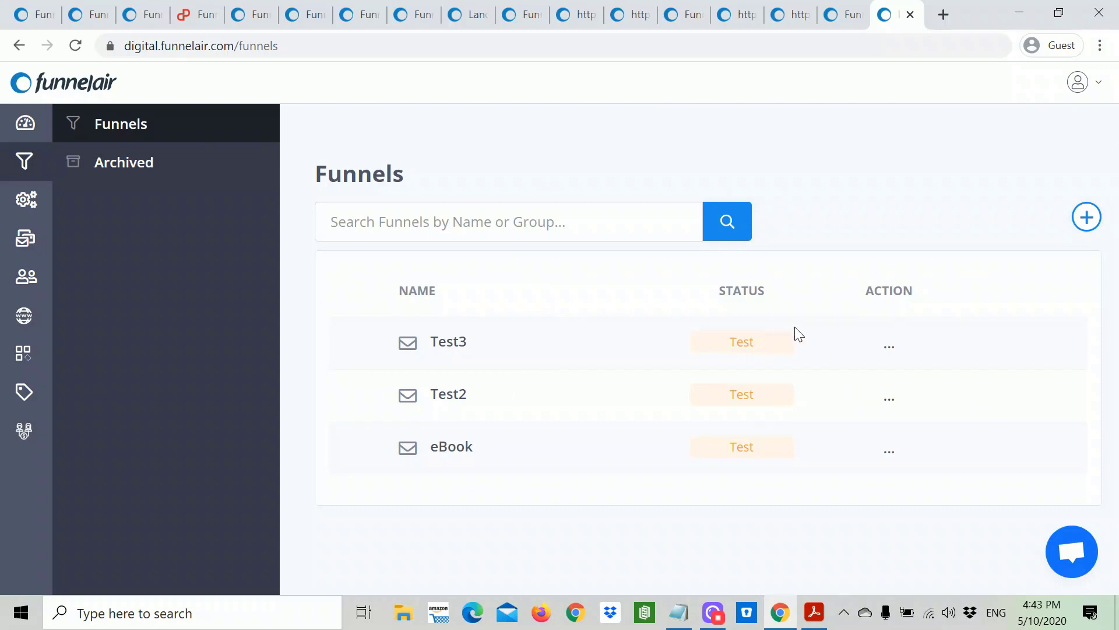
{"action": "left_click", "coordinate": [445, 344]}
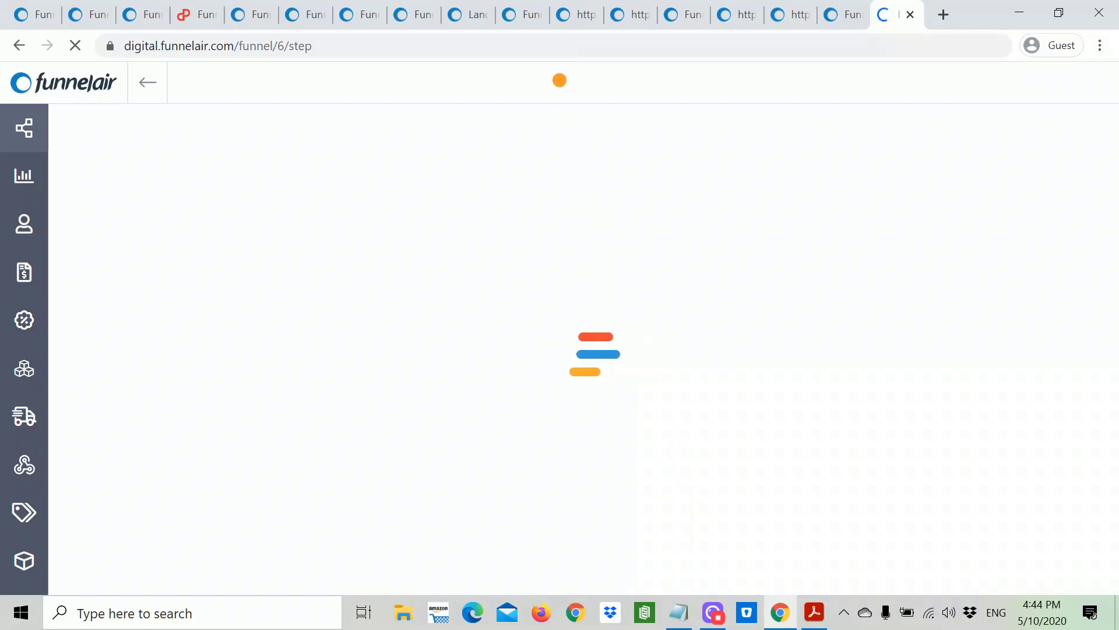
{"action": "left_click", "coordinate": [578, 17]}
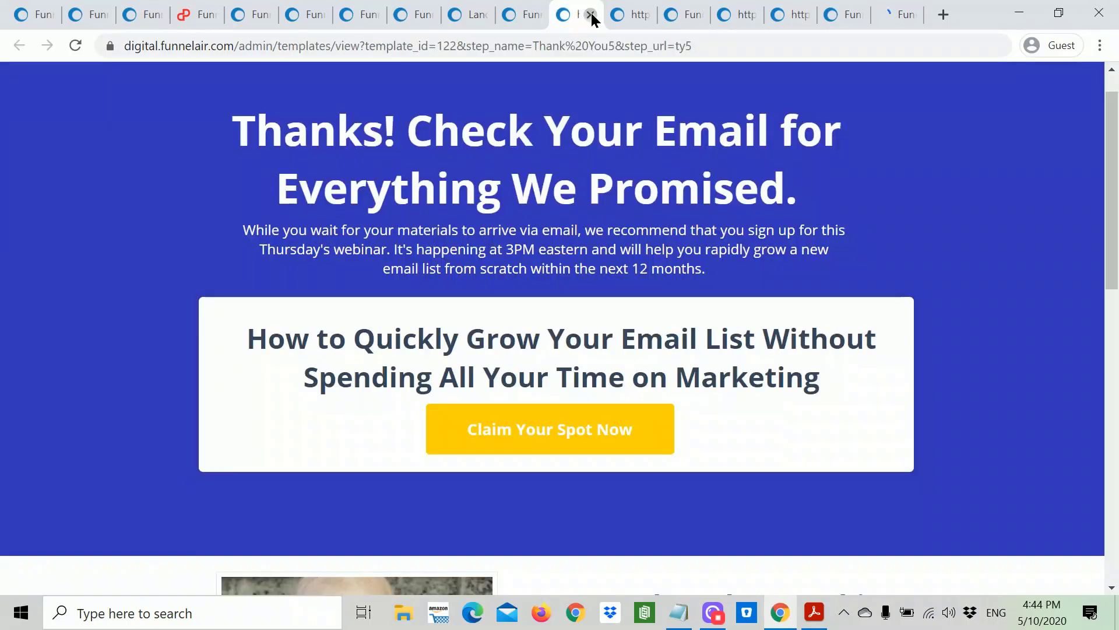
{"action": "left_click", "coordinate": [590, 15]}
{"action": "left_click", "coordinate": [590, 15]}
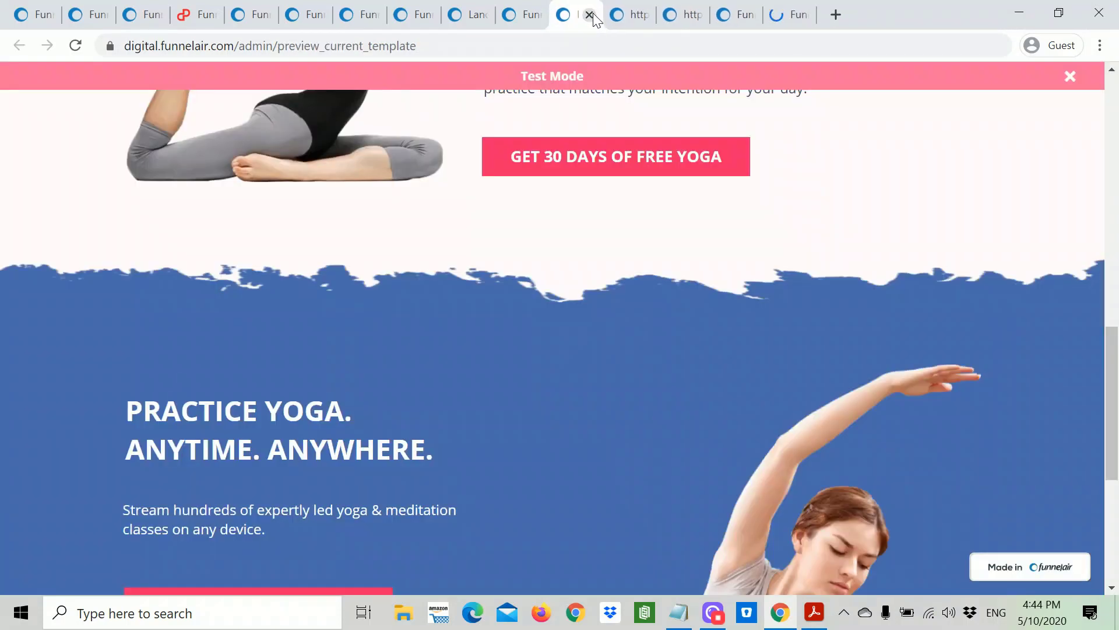
{"action": "left_click", "coordinate": [623, 17]}
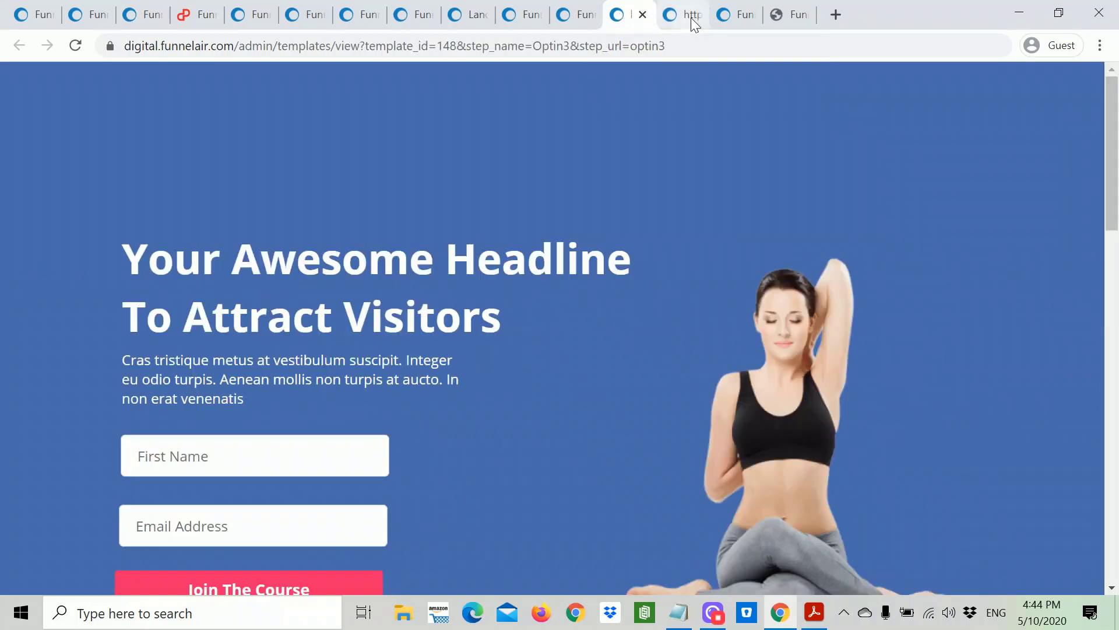
{"action": "left_click", "coordinate": [643, 14]}
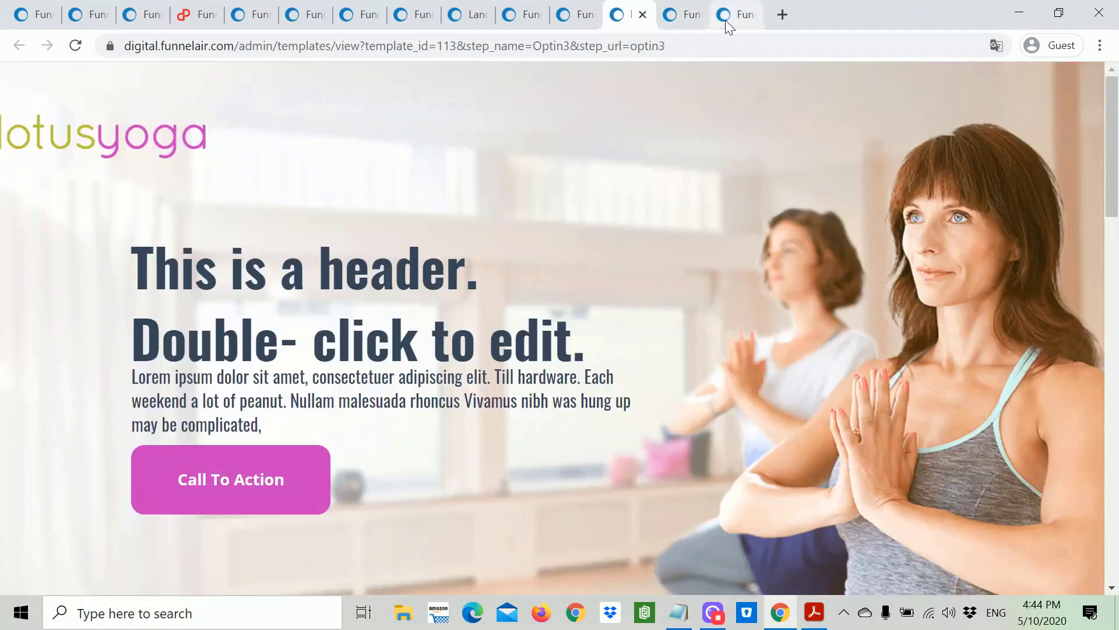
Step: Return to the Test3 funnel map showing Optin3 linked to Thank You5
{"action": "left_click", "coordinate": [726, 17]}
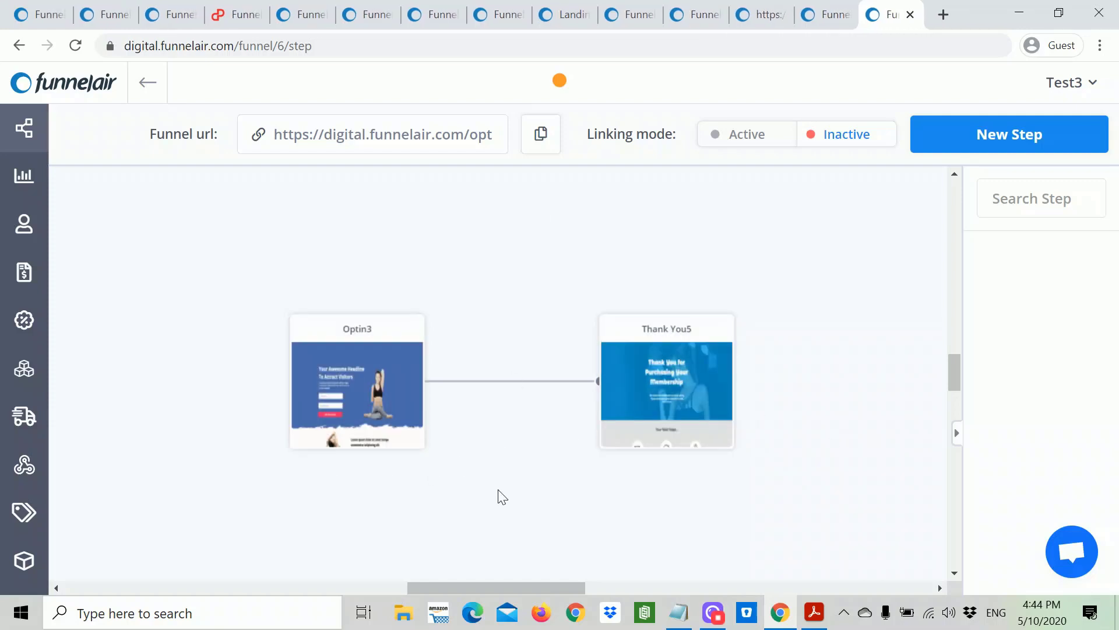
{"action": "scroll", "coordinate": [537, 491], "scroll_direction": "down", "scroll_amount": 1}
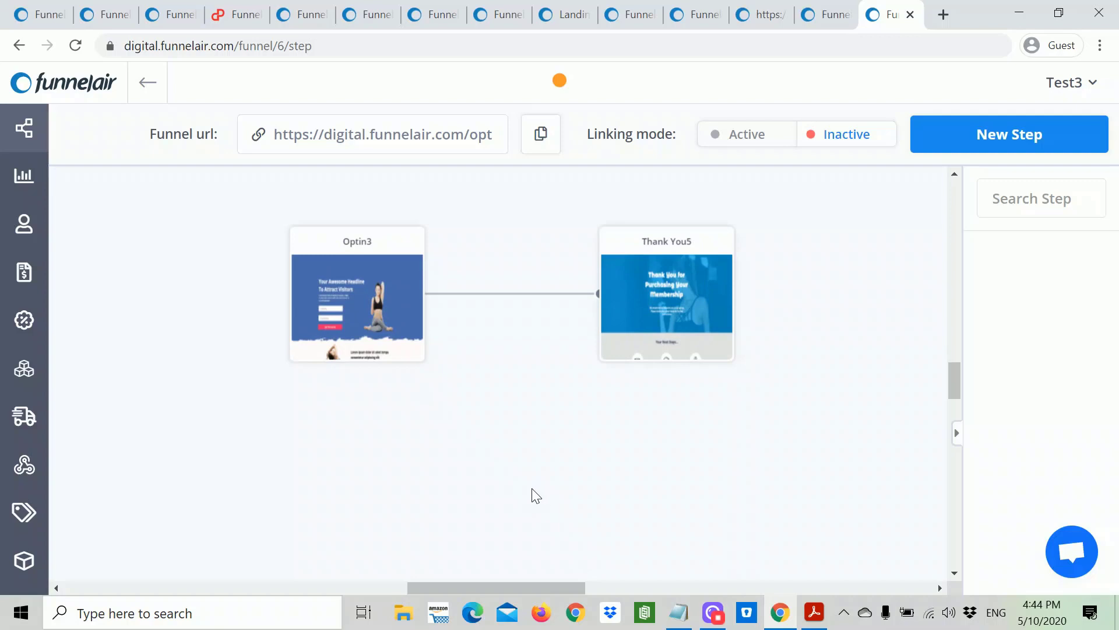
{"action": "scroll", "coordinate": [529, 498], "scroll_direction": "down", "scroll_amount": 2}
{"action": "scroll", "coordinate": [529, 498], "scroll_direction": "up", "scroll_amount": 4}
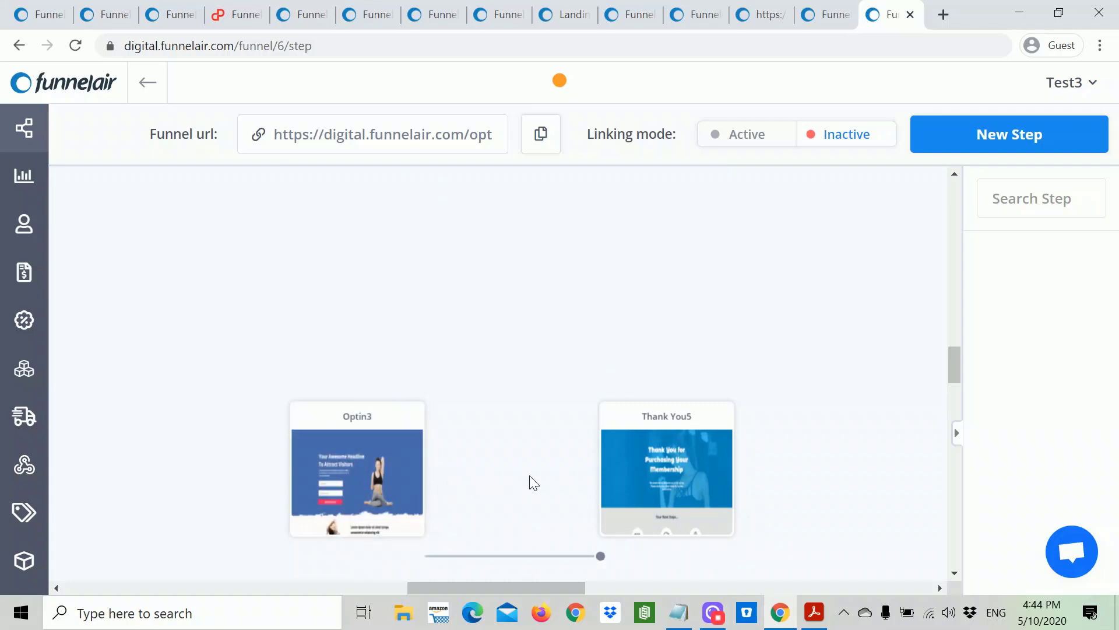
{"action": "scroll", "coordinate": [530, 484], "scroll_direction": "down", "scroll_amount": 2}
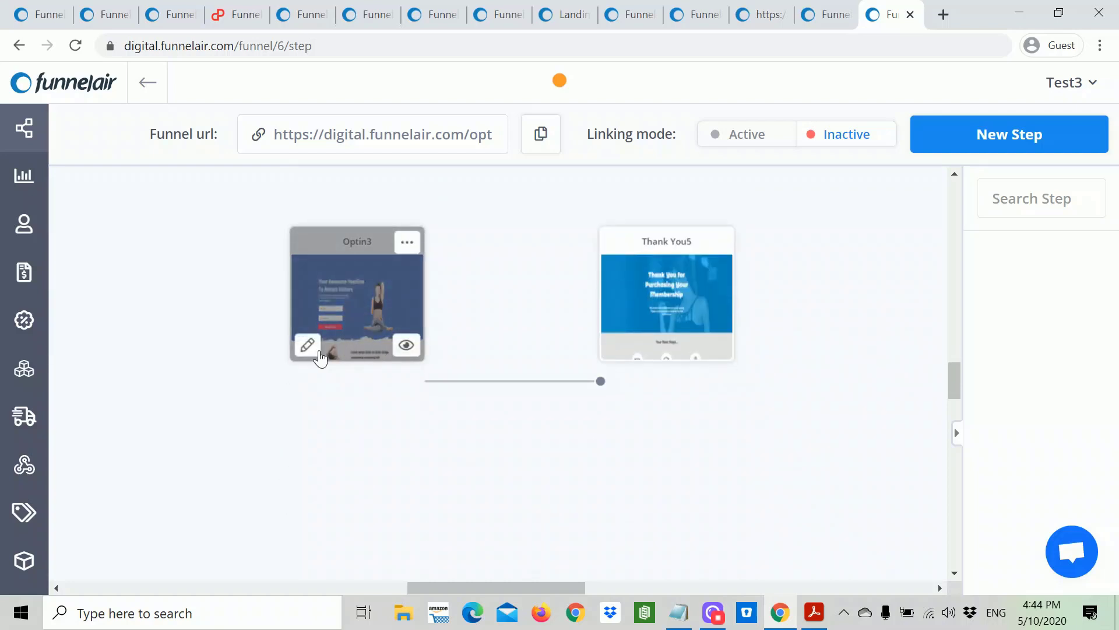
Step: Start a split test on Optin3 and create its variation from a template
{"action": "left_click", "coordinate": [411, 250]}
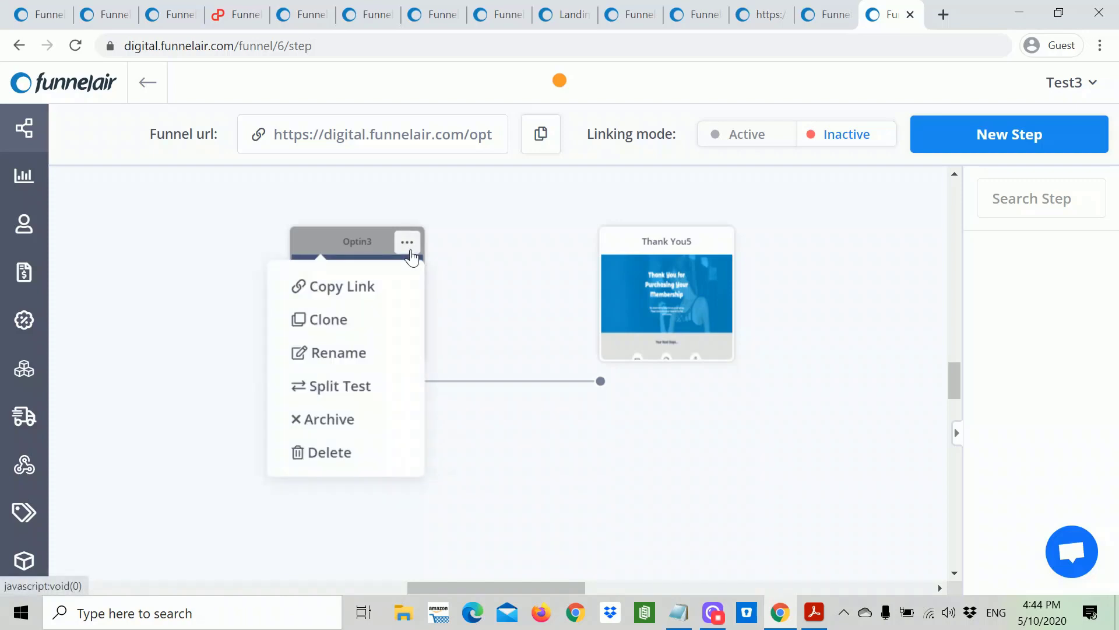
{"action": "left_click", "coordinate": [350, 387]}
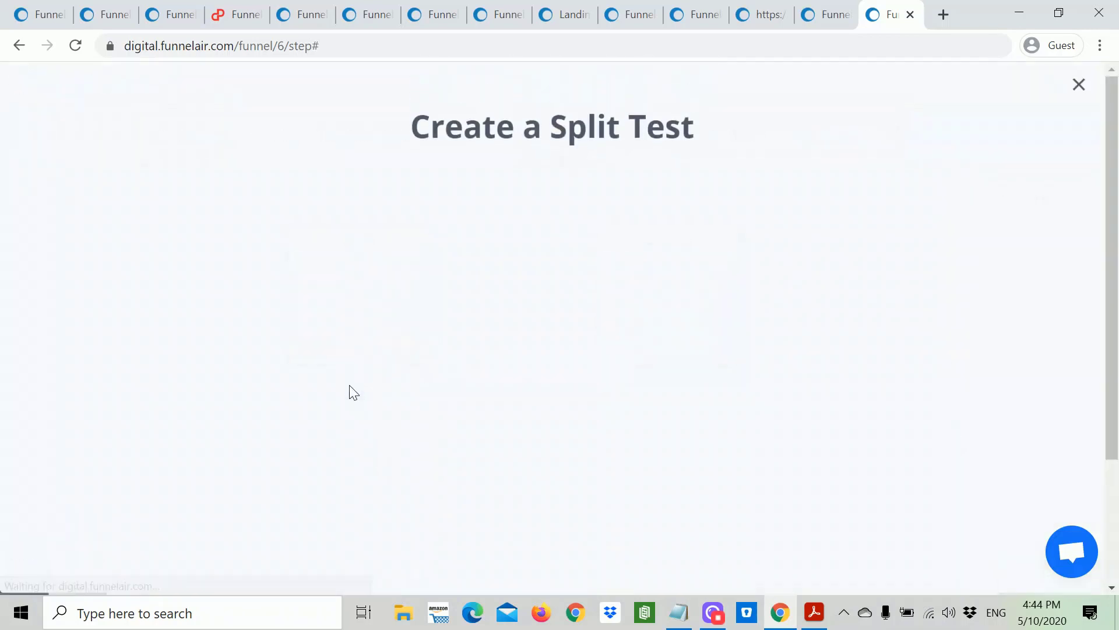
{"action": "scroll", "coordinate": [742, 493], "scroll_direction": "down", "scroll_amount": 3}
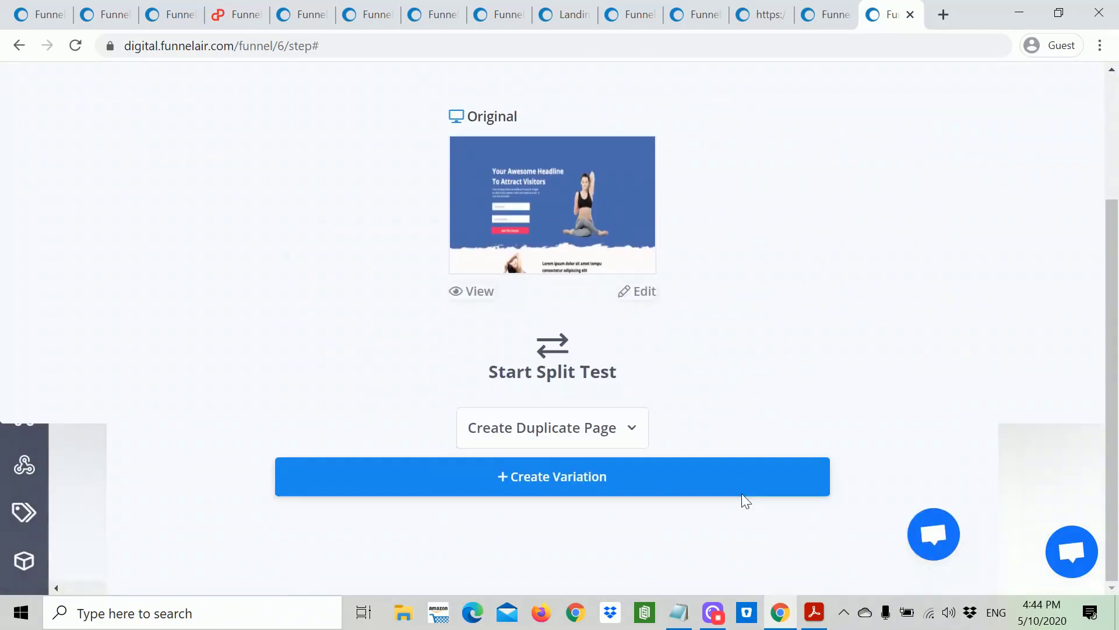
{"action": "left_click", "coordinate": [620, 432]}
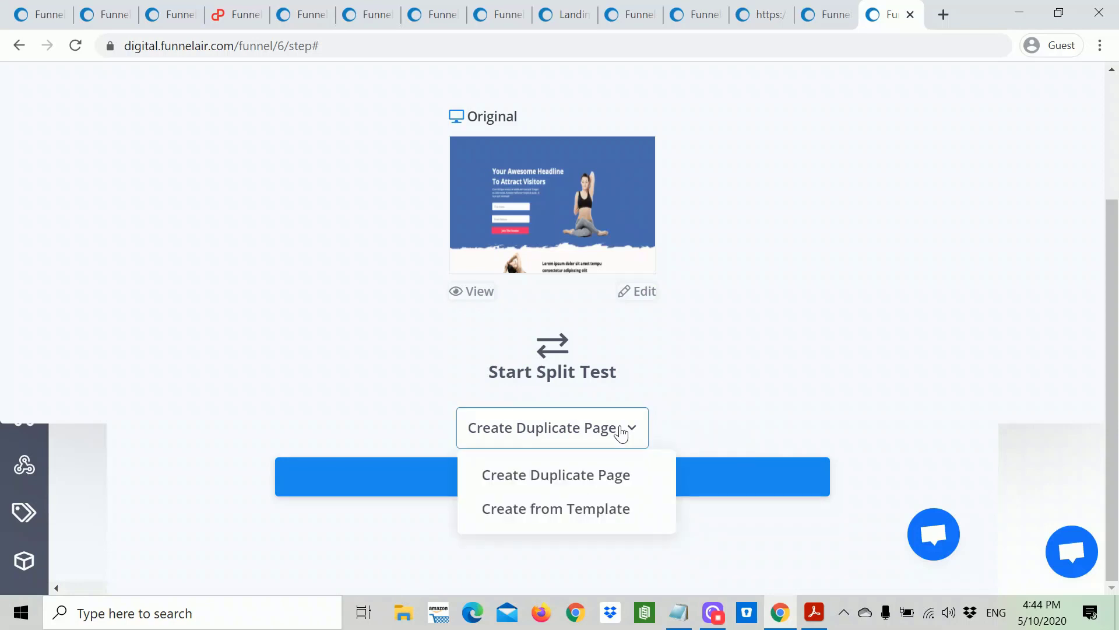
{"action": "left_click", "coordinate": [621, 431]}
{"action": "left_click", "coordinate": [621, 431]}
{"action": "left_click", "coordinate": [570, 511]}
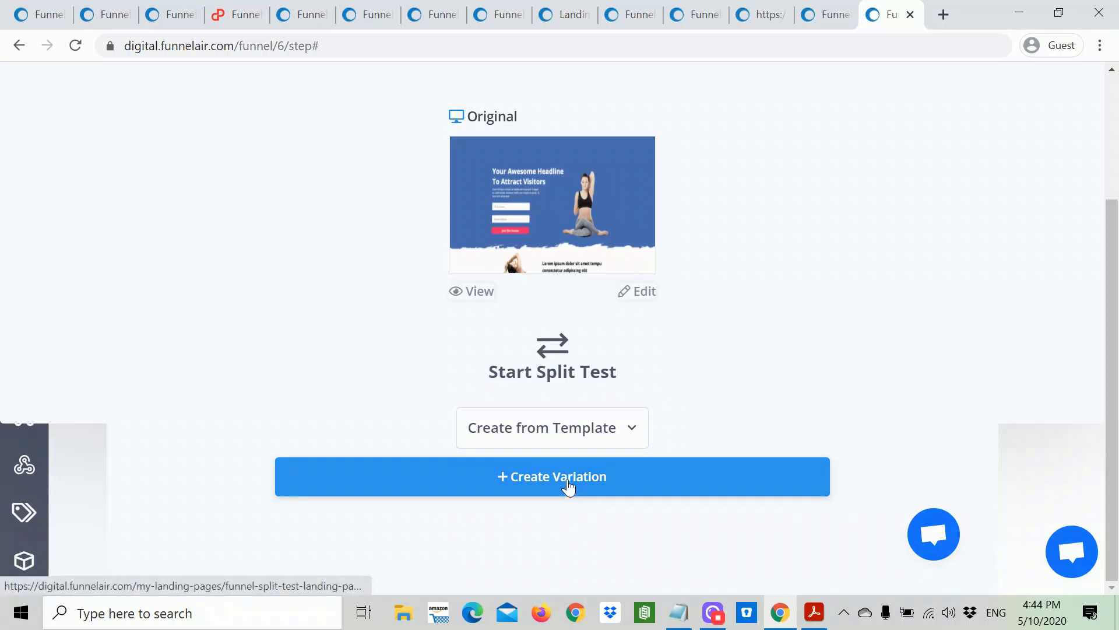
{"action": "left_click", "coordinate": [570, 485]}
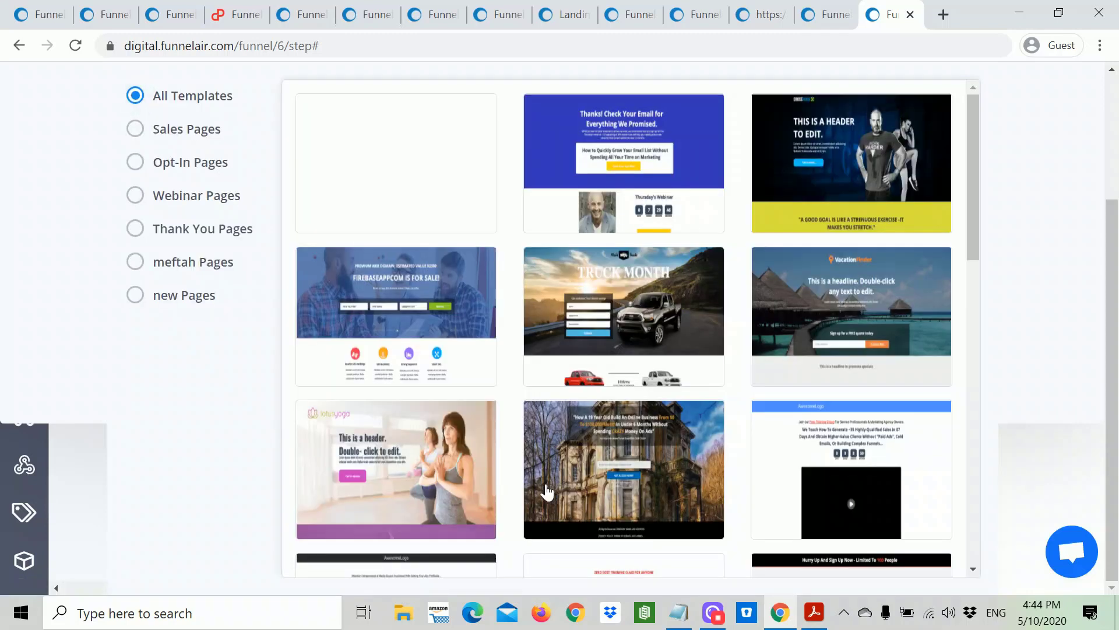
Step: Browse All Templates and open the lotusyoga template in the landing-page editor
{"action": "scroll", "coordinate": [675, 443], "scroll_direction": "down", "scroll_amount": 10}
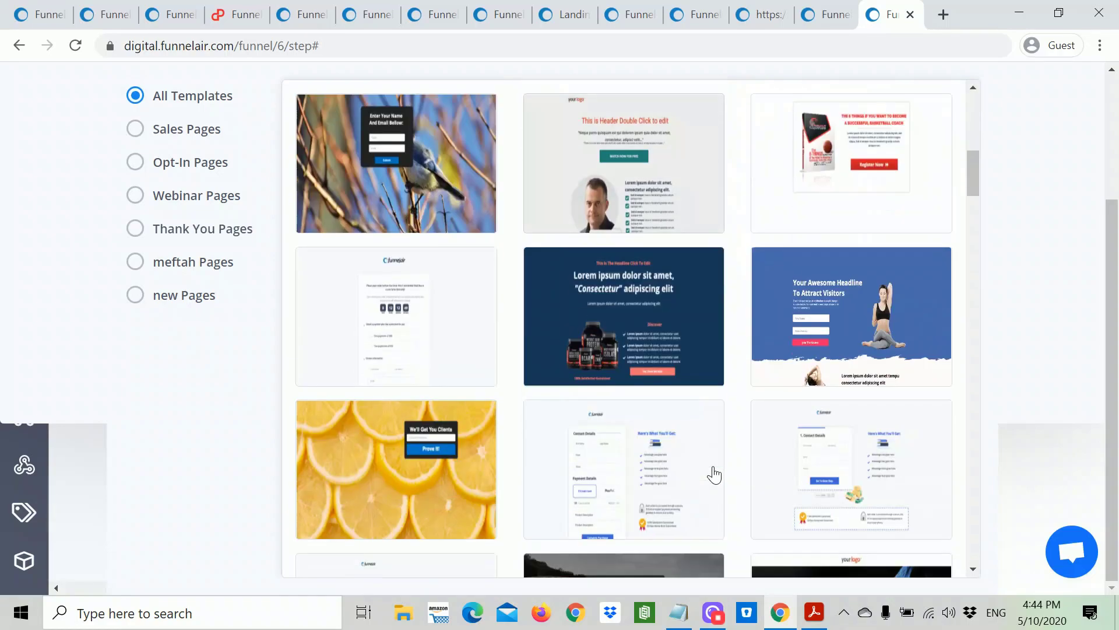
{"action": "scroll", "coordinate": [714, 475], "scroll_direction": "down", "scroll_amount": 10}
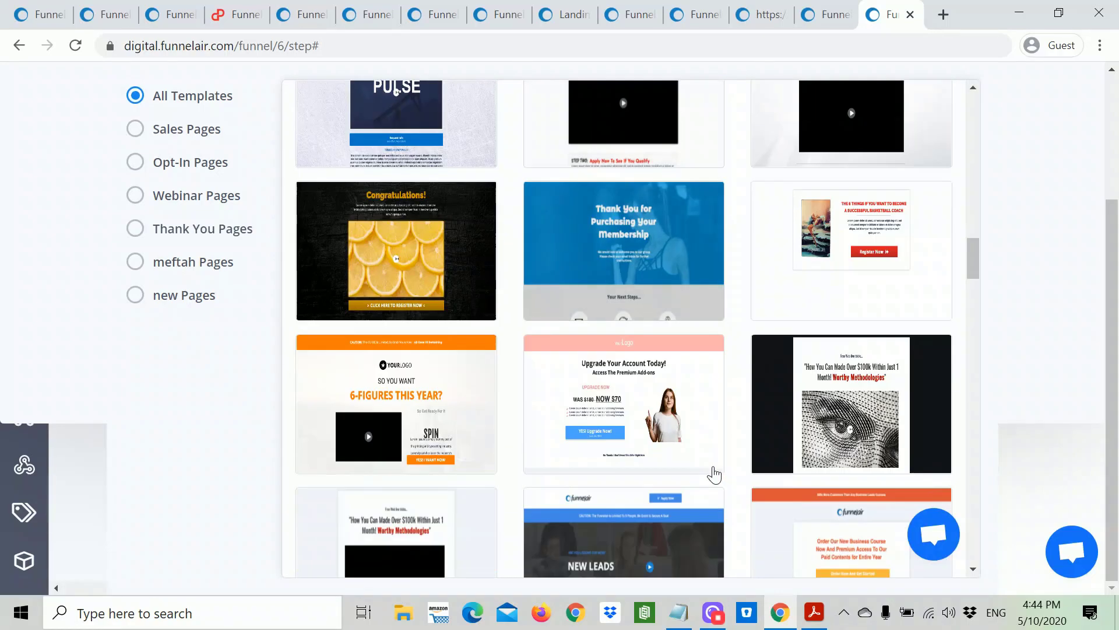
{"action": "scroll", "coordinate": [714, 475], "scroll_direction": "up", "scroll_amount": 7}
{"action": "scroll", "coordinate": [714, 475], "scroll_direction": "up", "scroll_amount": 6}
{"action": "scroll", "coordinate": [714, 473], "scroll_direction": "up", "scroll_amount": 12}
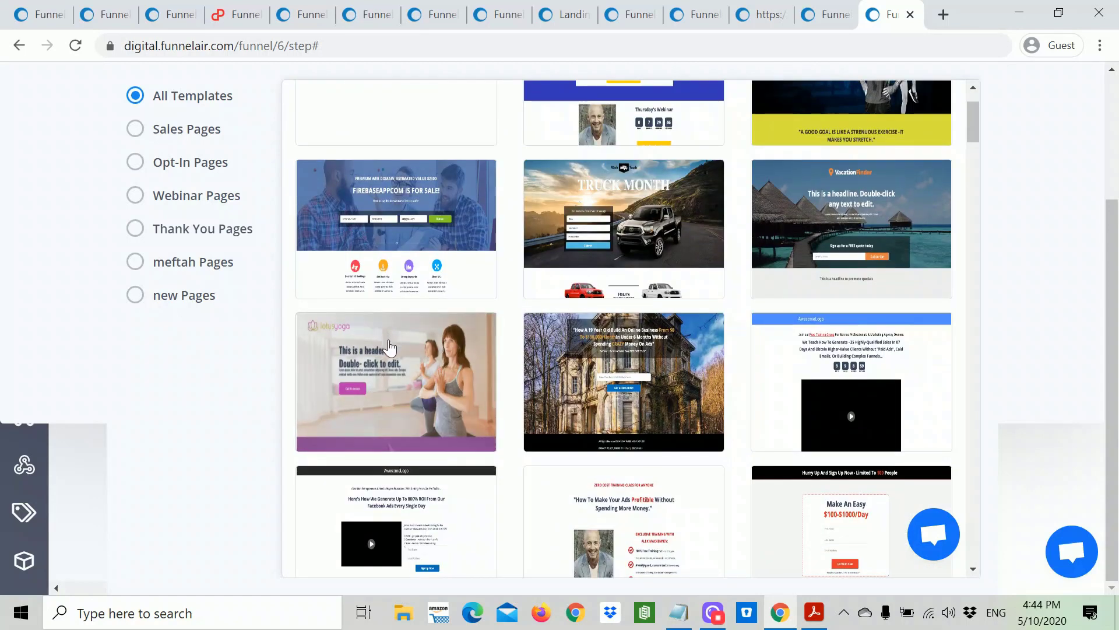
{"action": "left_click", "coordinate": [400, 406]}
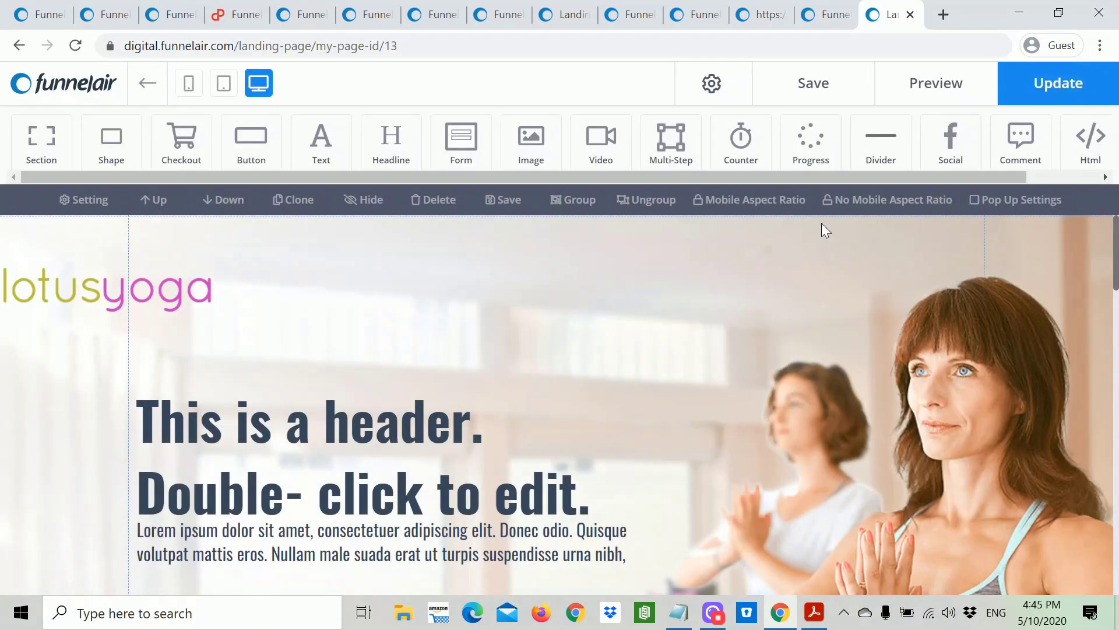
Step: Hide the lotusyoga logo at the top of the yoga template page
{"action": "scroll", "coordinate": [817, 228], "scroll_direction": "down", "scroll_amount": 10}
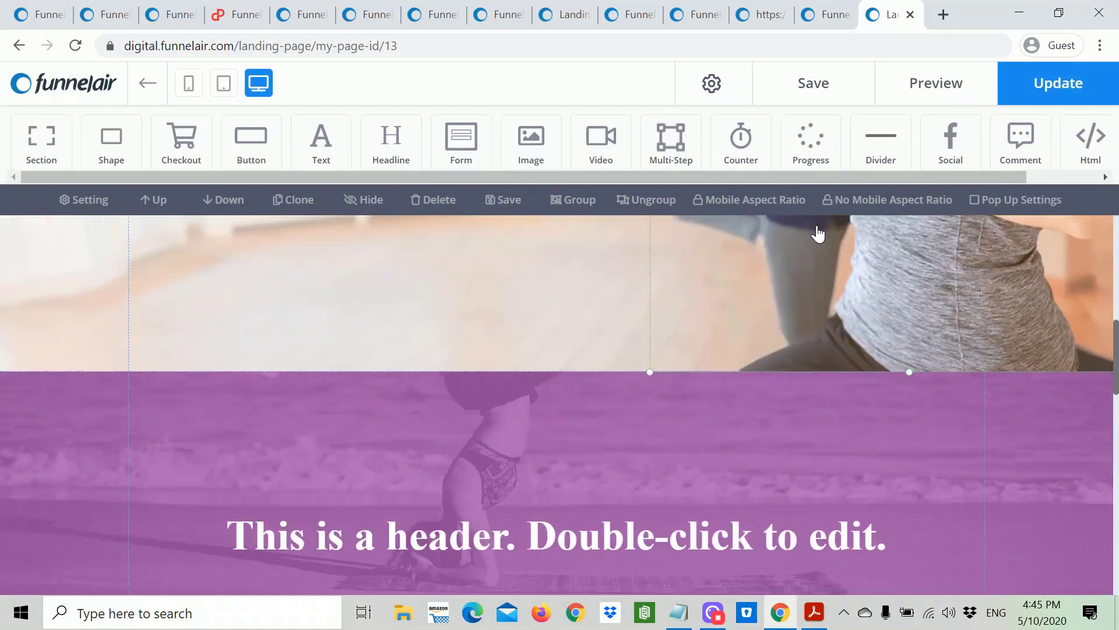
{"action": "scroll", "coordinate": [817, 229], "scroll_direction": "down", "scroll_amount": 5}
{"action": "scroll", "coordinate": [817, 229], "scroll_direction": "up", "scroll_amount": 15}
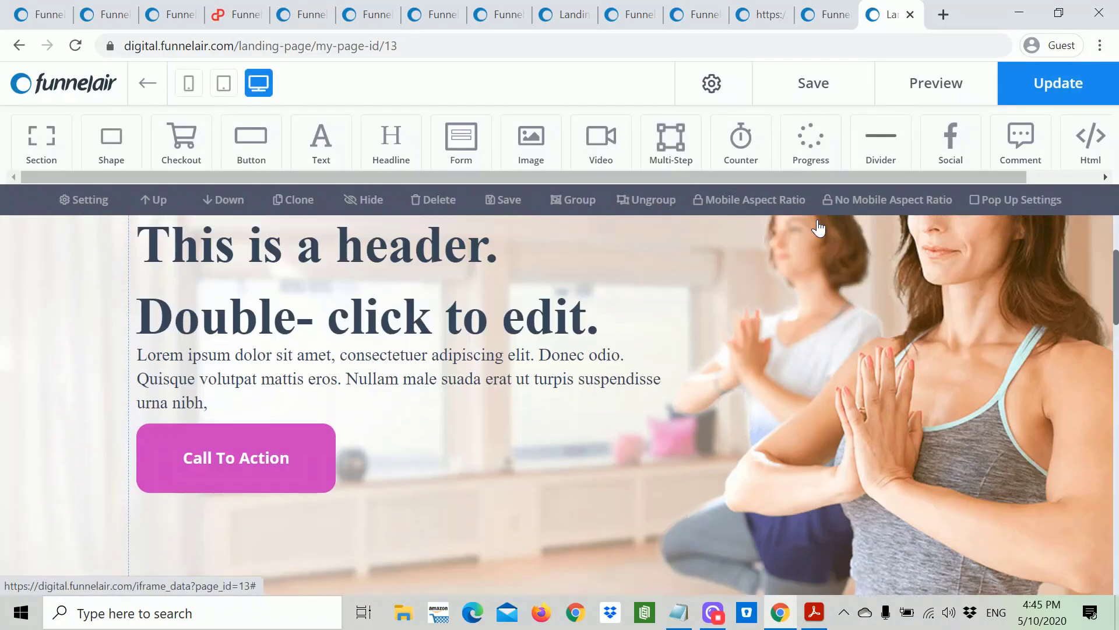
{"action": "scroll", "coordinate": [818, 227], "scroll_direction": "up", "scroll_amount": 3}
{"action": "left_click", "coordinate": [192, 303]}
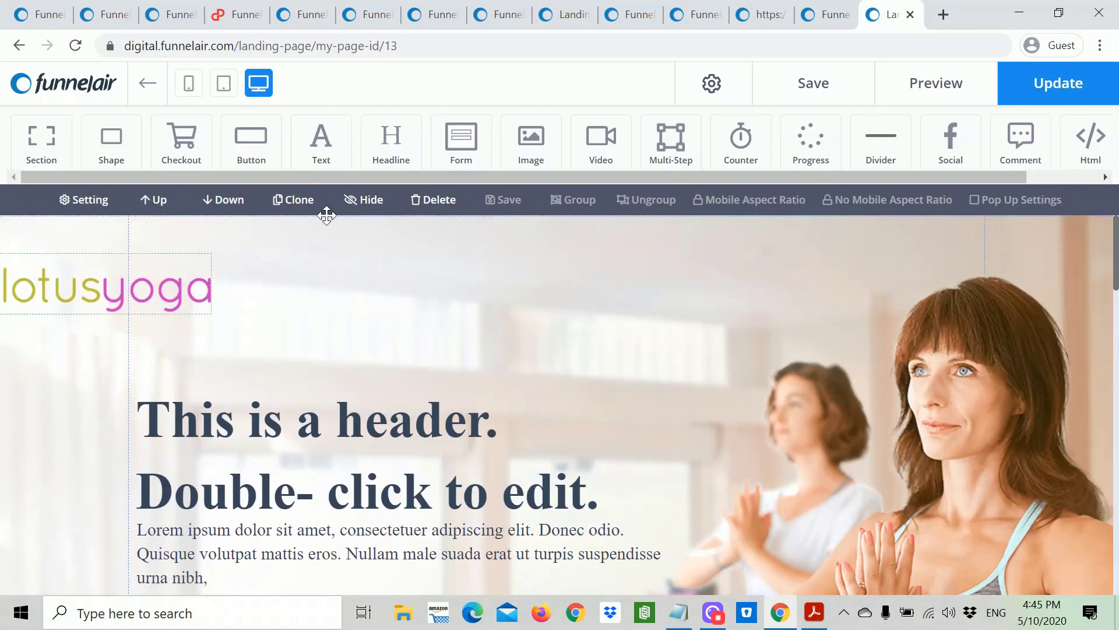
{"action": "left_click", "coordinate": [352, 201]}
{"action": "scroll", "coordinate": [583, 396], "scroll_direction": "down", "scroll_amount": 3}
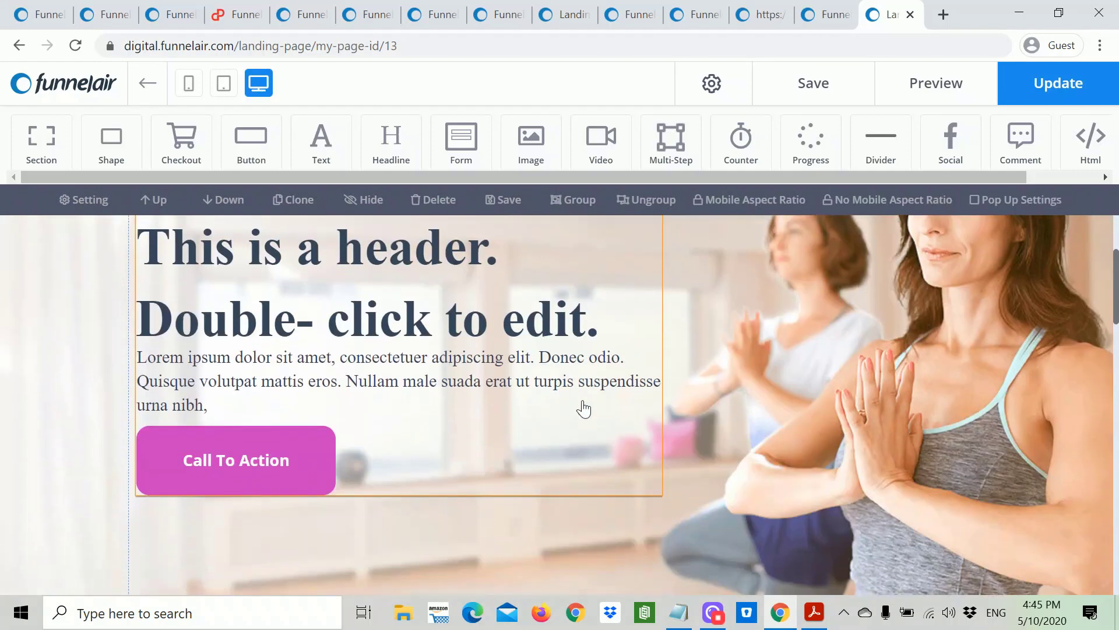
{"action": "scroll", "coordinate": [577, 411], "scroll_direction": "up", "scroll_amount": 2}
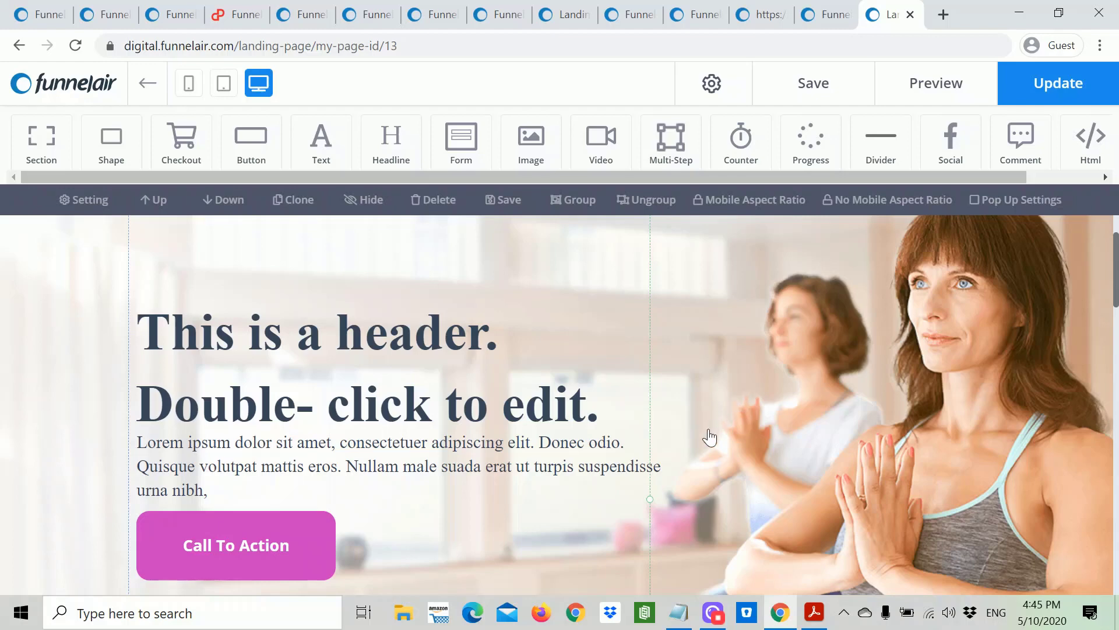
{"action": "left_click", "coordinate": [680, 619]}
Step: Copy the two 30 DAYS OF FREE YOGA headline lines from the page notes
{"action": "key", "text": "End"}
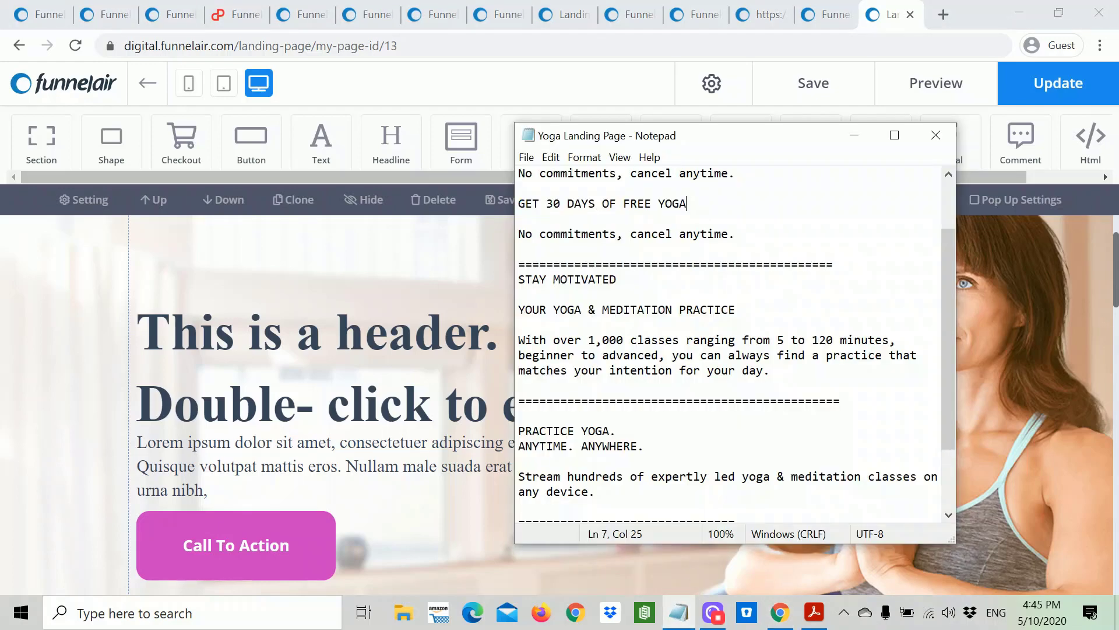
{"action": "key", "text": "ctrl+shift+Left"}
{"action": "key", "text": "ctrl+shift+Left"}
{"action": "key", "text": "ctrl+shift+Left"}
{"action": "key", "text": "ctrl+shift+Left"}
{"action": "key", "text": "ctrl+shift+Left"}
{"action": "key", "text": "ctrl+shift+Left"}
{"action": "key", "text": "ctrl+shift+Left"}
{"action": "right_click", "coordinate": [569, 208]}
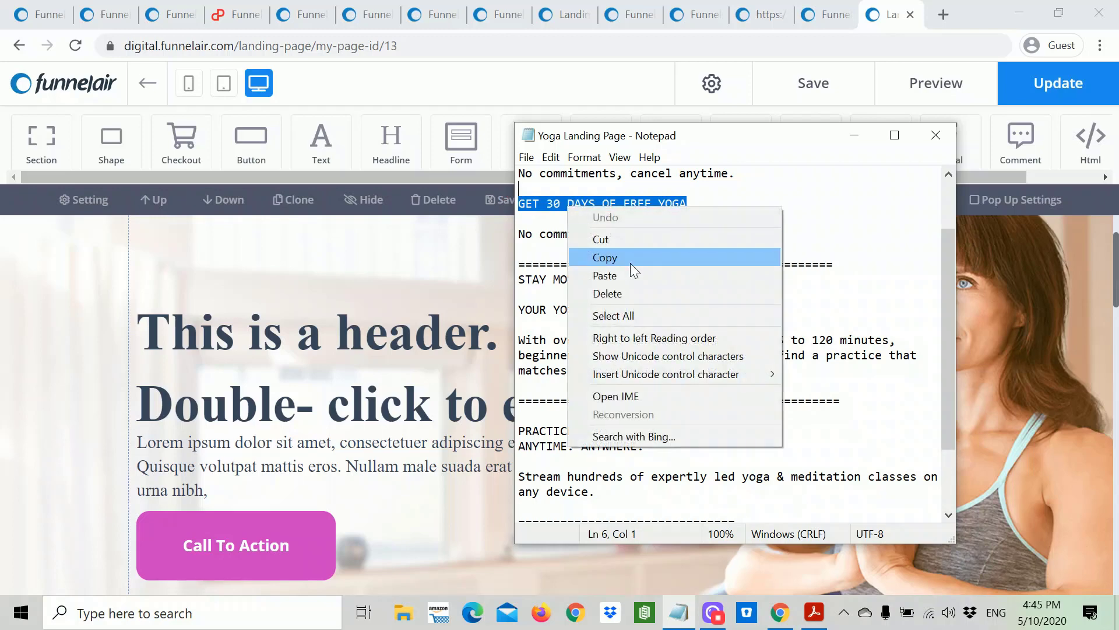
{"action": "left_click", "coordinate": [790, 241]}
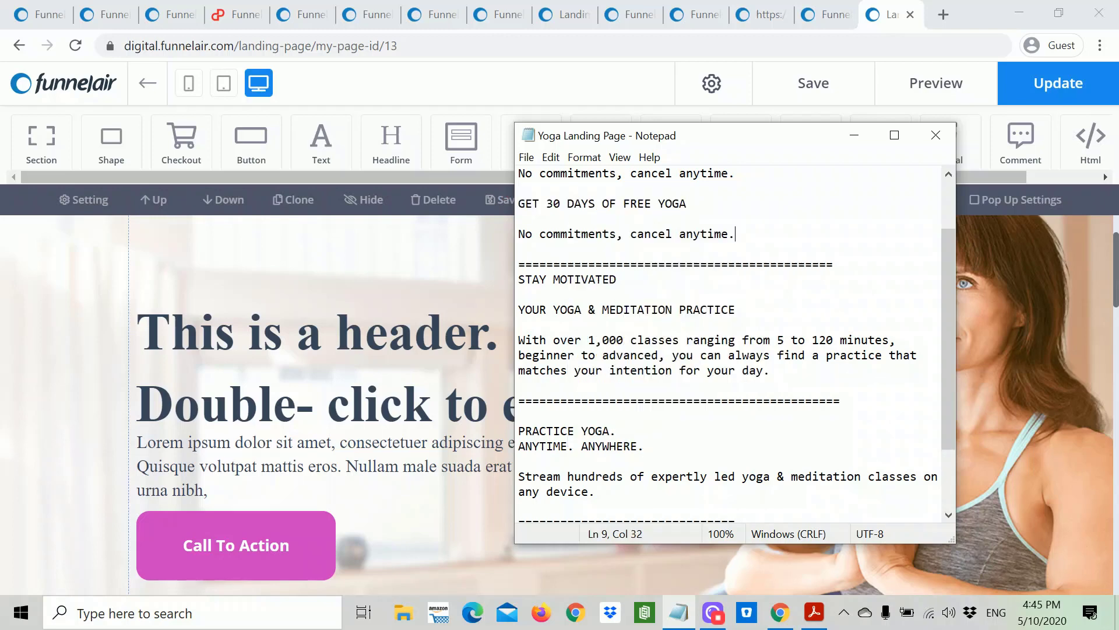
{"action": "scroll", "coordinate": [790, 241], "scroll_direction": "up", "scroll_amount": 2}
{"action": "left_click_drag", "start_coordinate": [660, 188], "coordinate": [518, 173]}
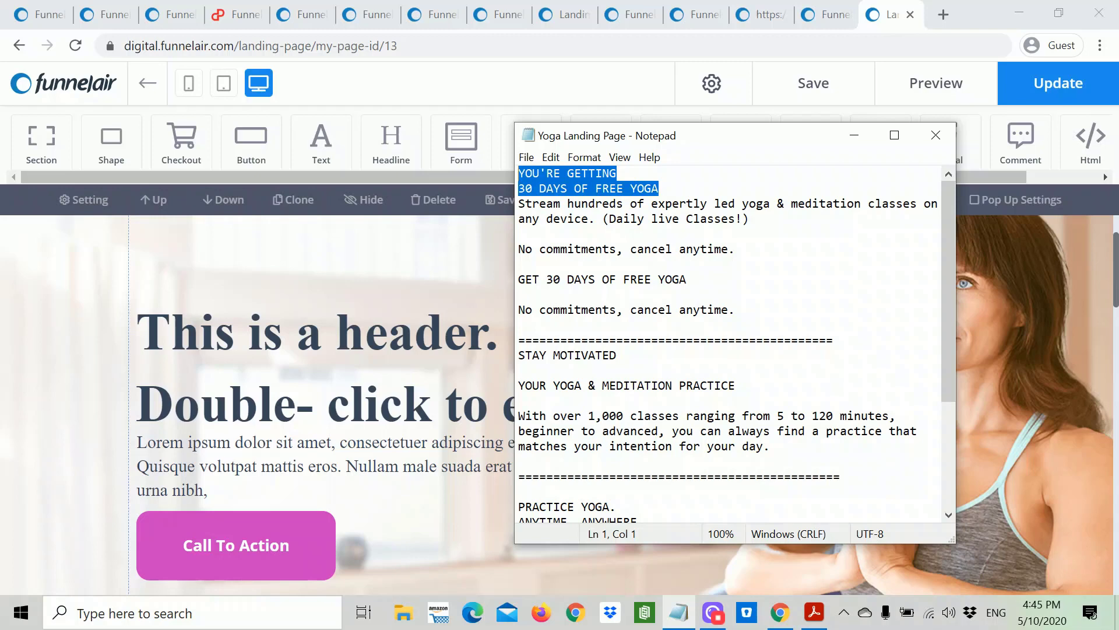
{"action": "right_click", "coordinate": [523, 174]}
{"action": "left_click", "coordinate": [568, 233]}
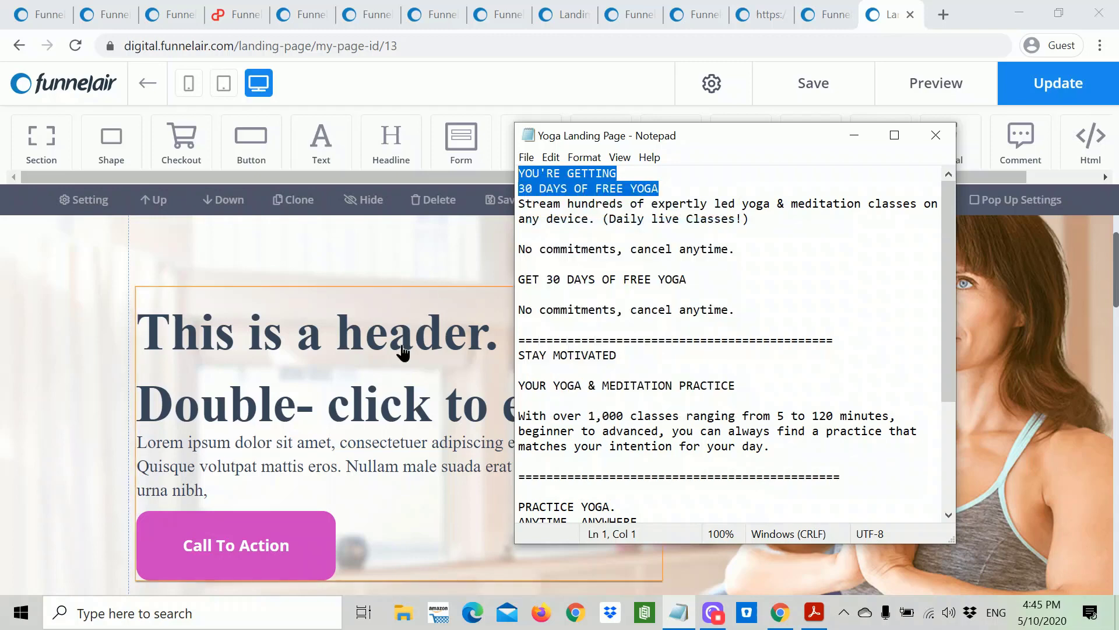
Step: Paste them over 'This is a header.' so it reads YOU'RE GETTING 30 DAYS OF FREE YOGA, then reposition it
{"action": "left_click", "coordinate": [403, 352]}
{"action": "double_click", "coordinate": [589, 399]}
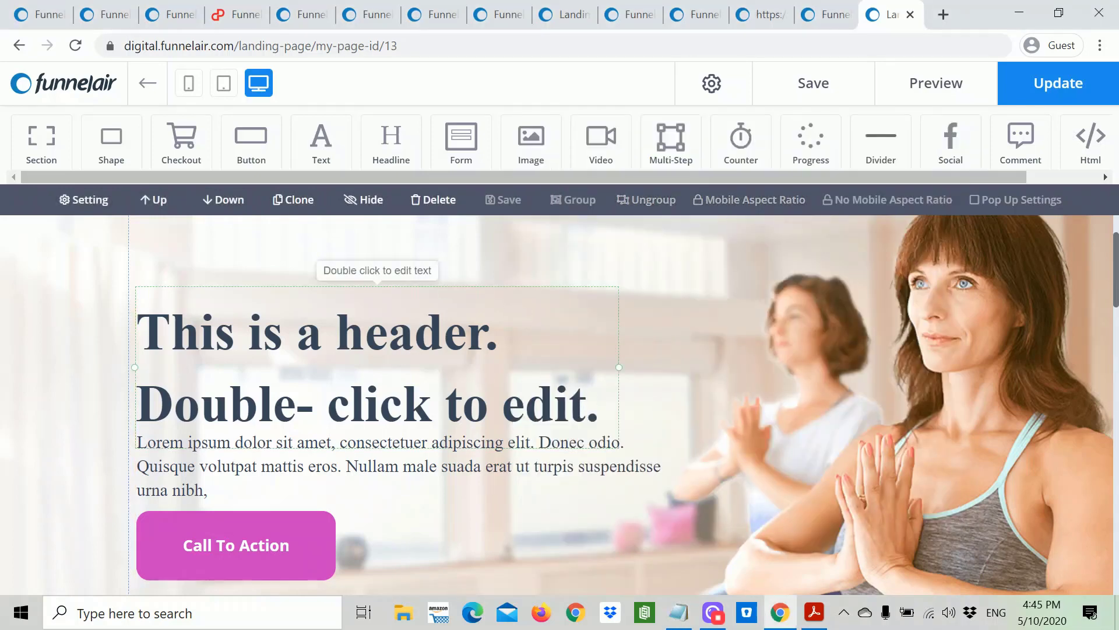
{"action": "left_click_drag", "start_coordinate": [139, 330], "coordinate": [622, 390]}
{"action": "key", "text": "ctrl+v"}
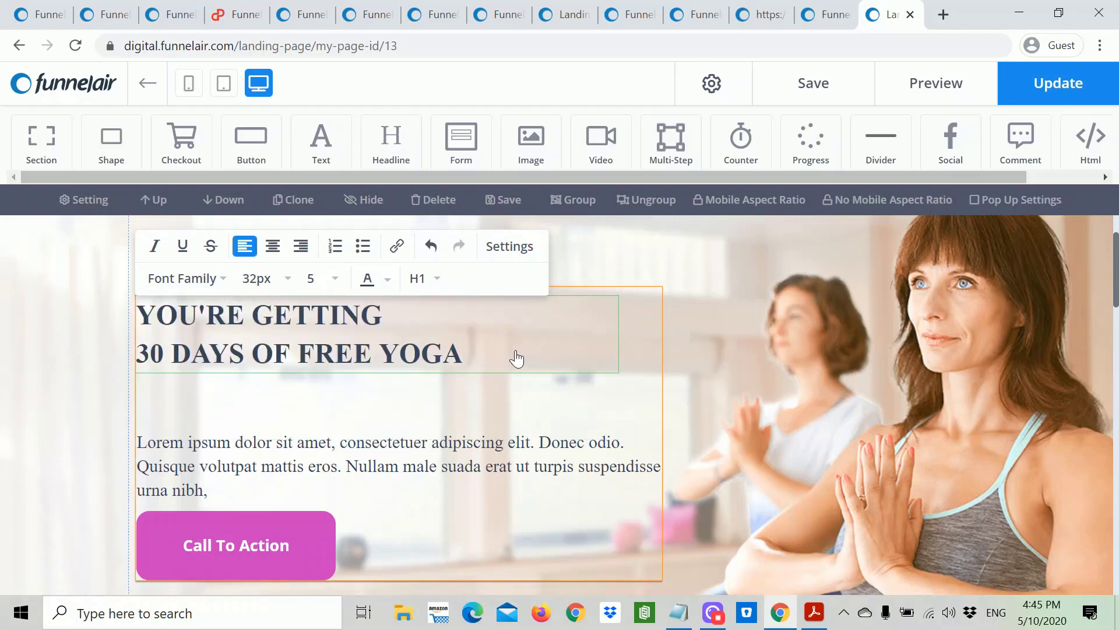
{"action": "left_click", "coordinate": [496, 355]}
{"action": "left_click_drag", "start_coordinate": [470, 357], "coordinate": [482, 353]}
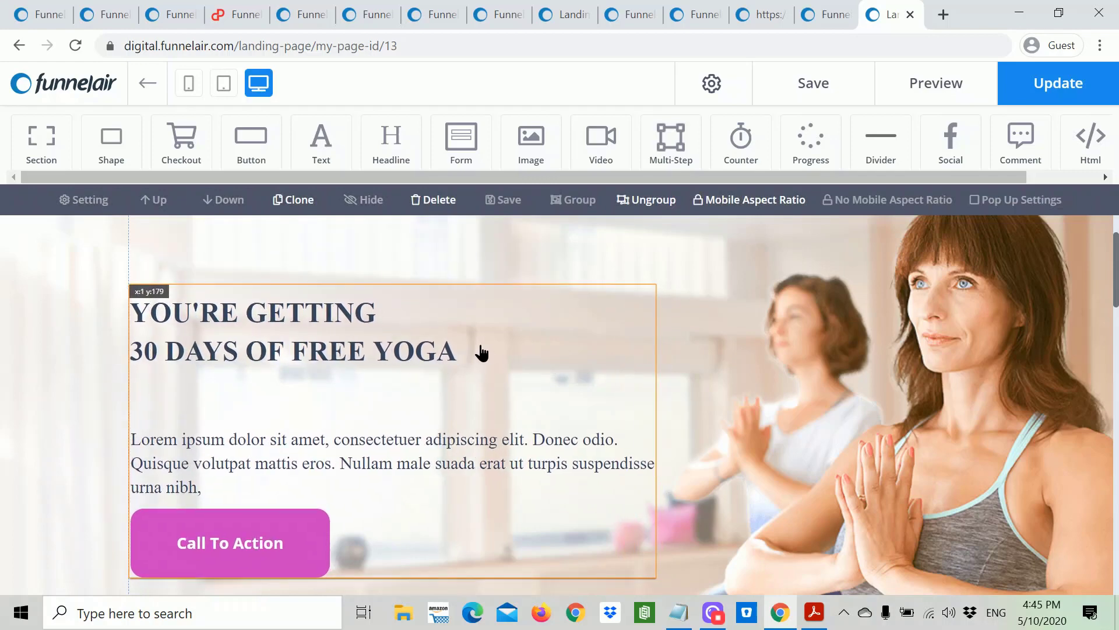
{"action": "left_click_drag", "start_coordinate": [498, 347], "coordinate": [436, 362]}
Step: Set the entire yoga headline in Open Sans Bold at 48px
{"action": "double_click", "coordinate": [448, 360]}
{"action": "left_click_drag", "start_coordinate": [202, 361], "coordinate": [128, 318]}
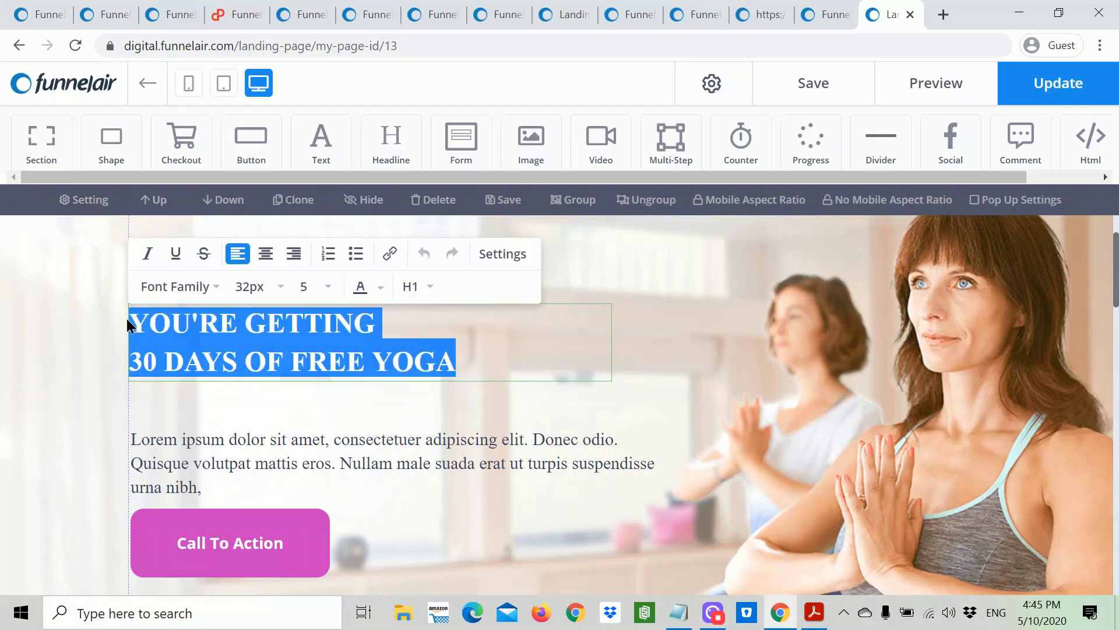
{"action": "left_click", "coordinate": [193, 287]}
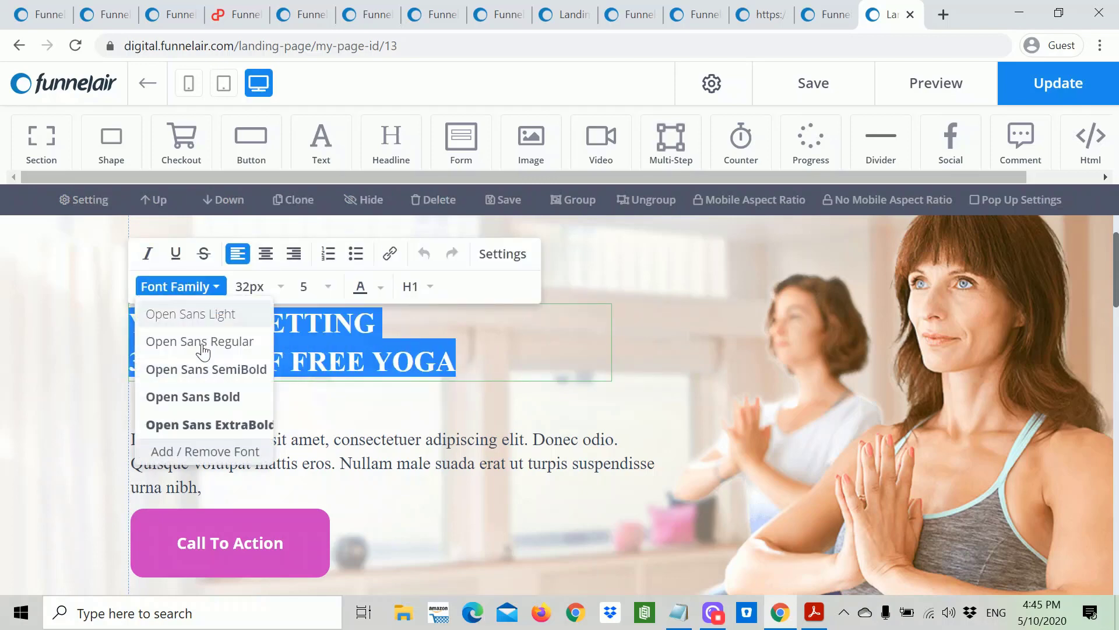
{"action": "left_click", "coordinate": [217, 396]}
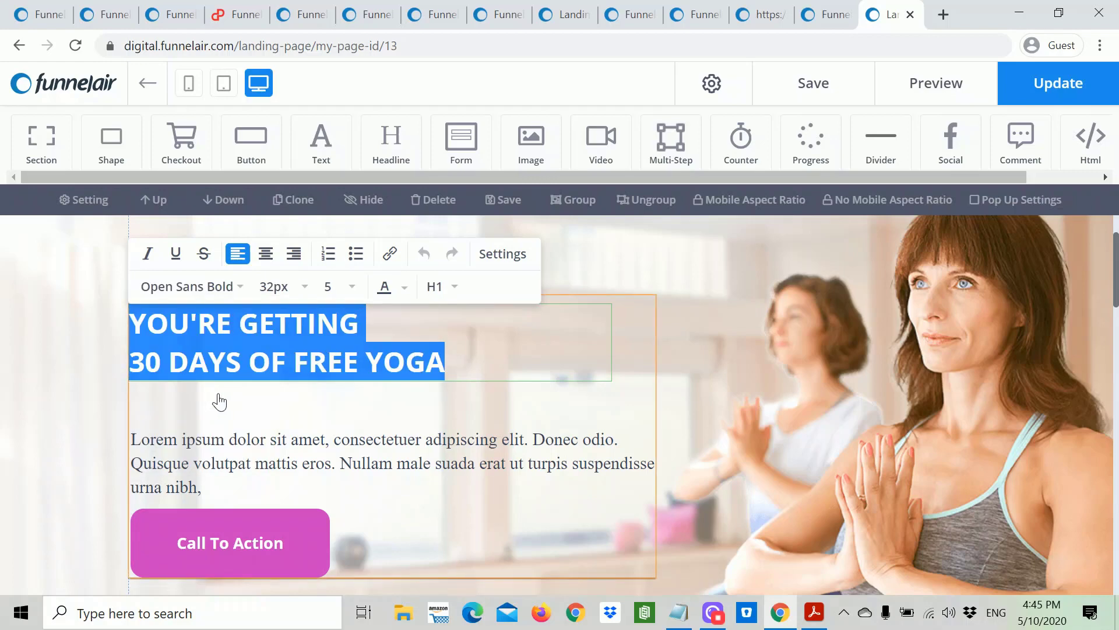
{"action": "left_click", "coordinate": [304, 286]}
{"action": "left_click", "coordinate": [282, 471]}
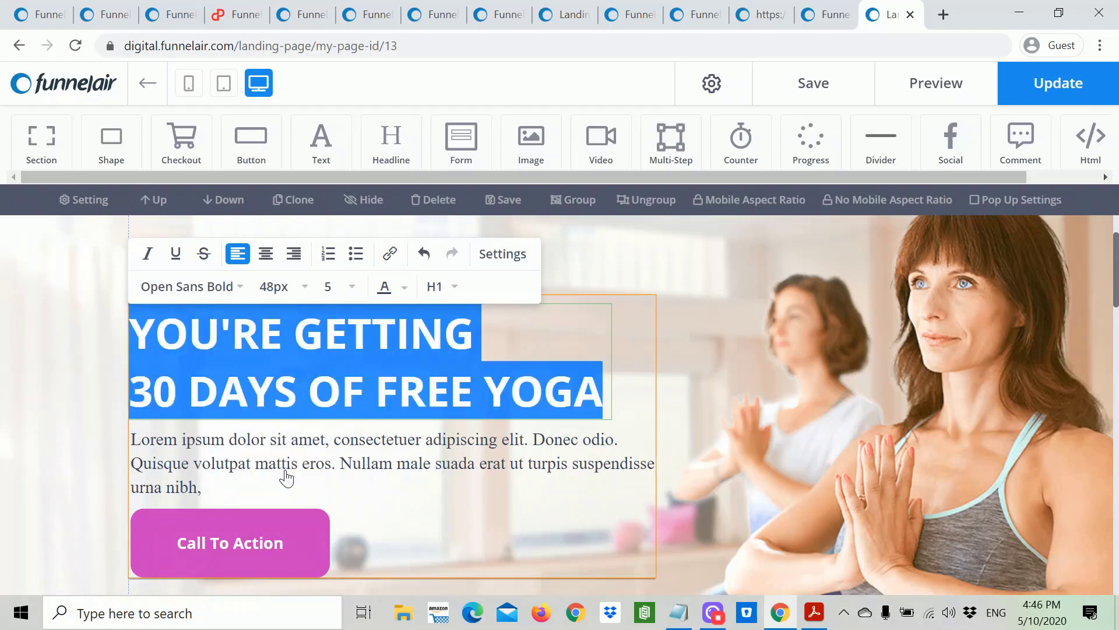
{"action": "left_click", "coordinate": [634, 346]}
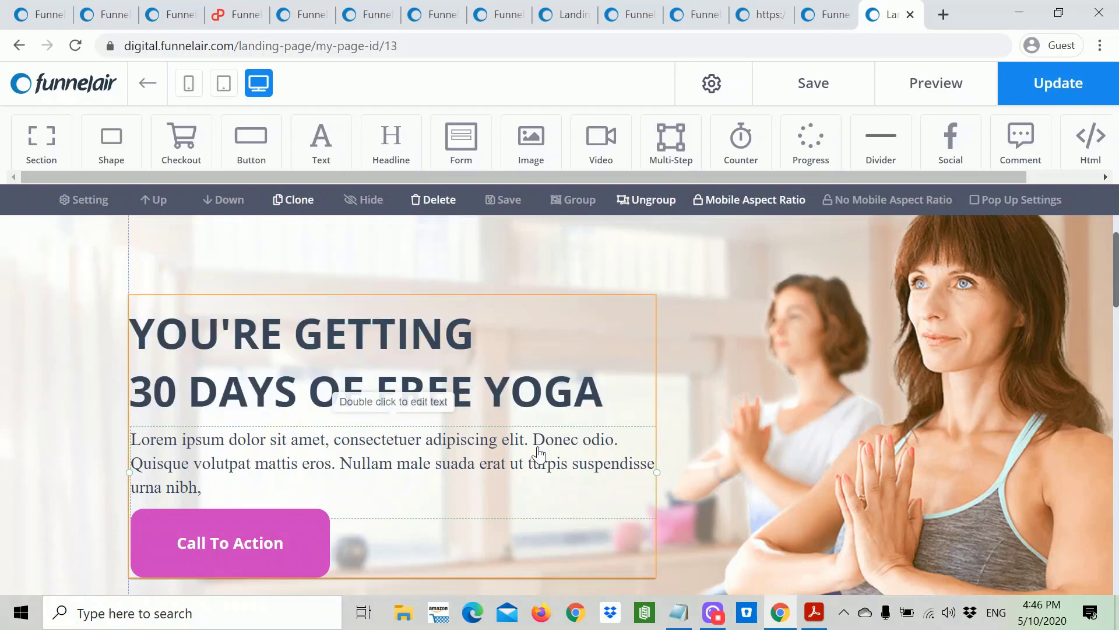
Step: Ungroup the hero text block and select the Lorem ipsum paragraph text
{"action": "double_click", "coordinate": [565, 469]}
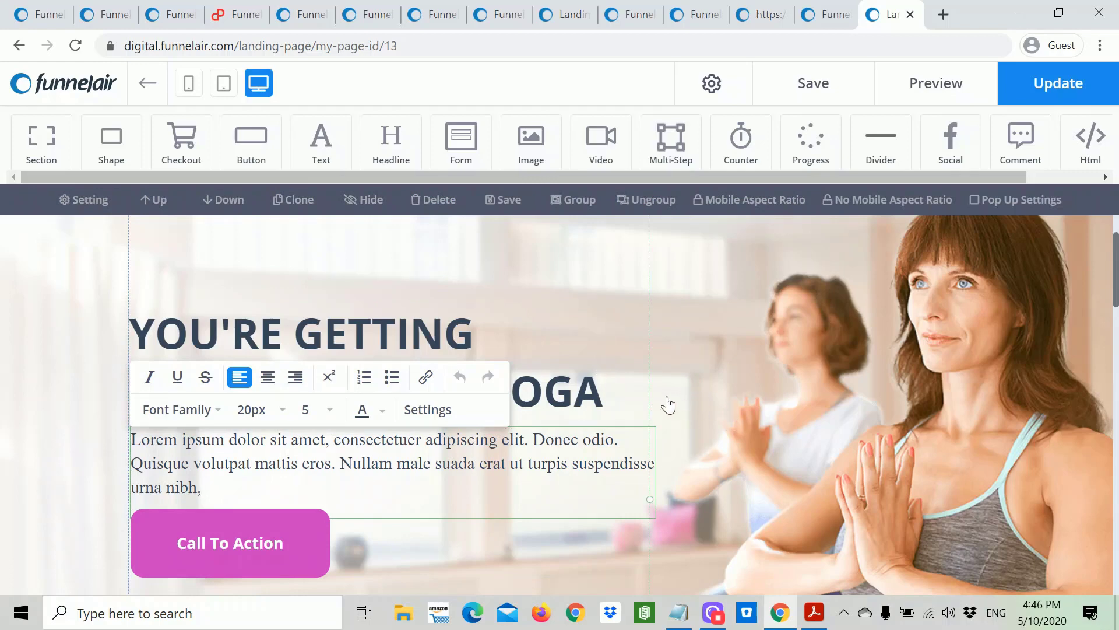
{"action": "left_click", "coordinate": [618, 408]}
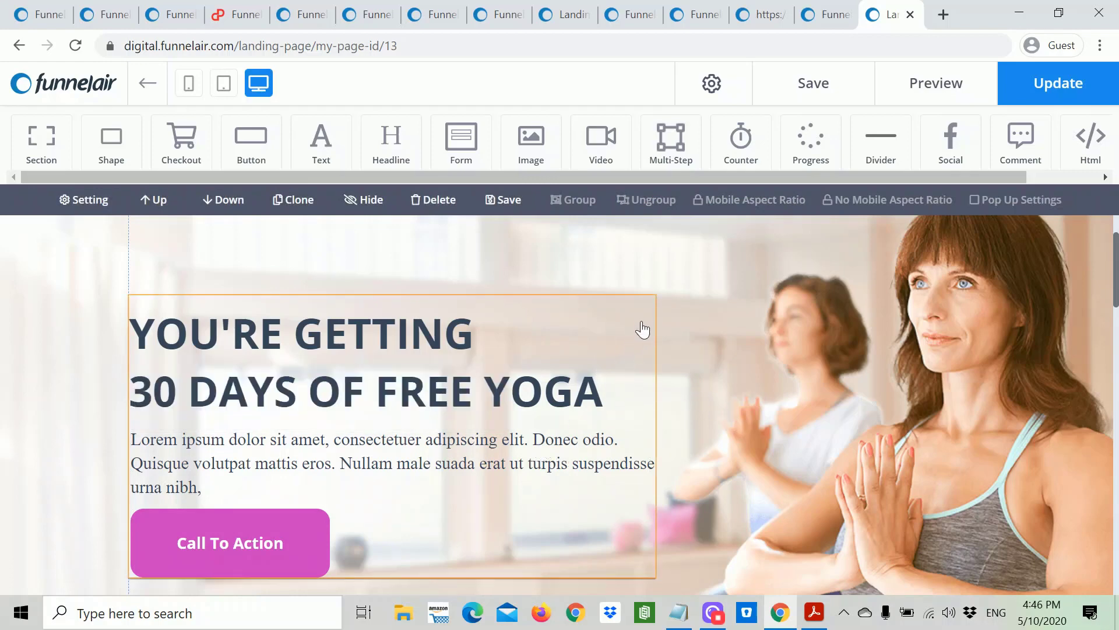
{"action": "left_click", "coordinate": [614, 310]}
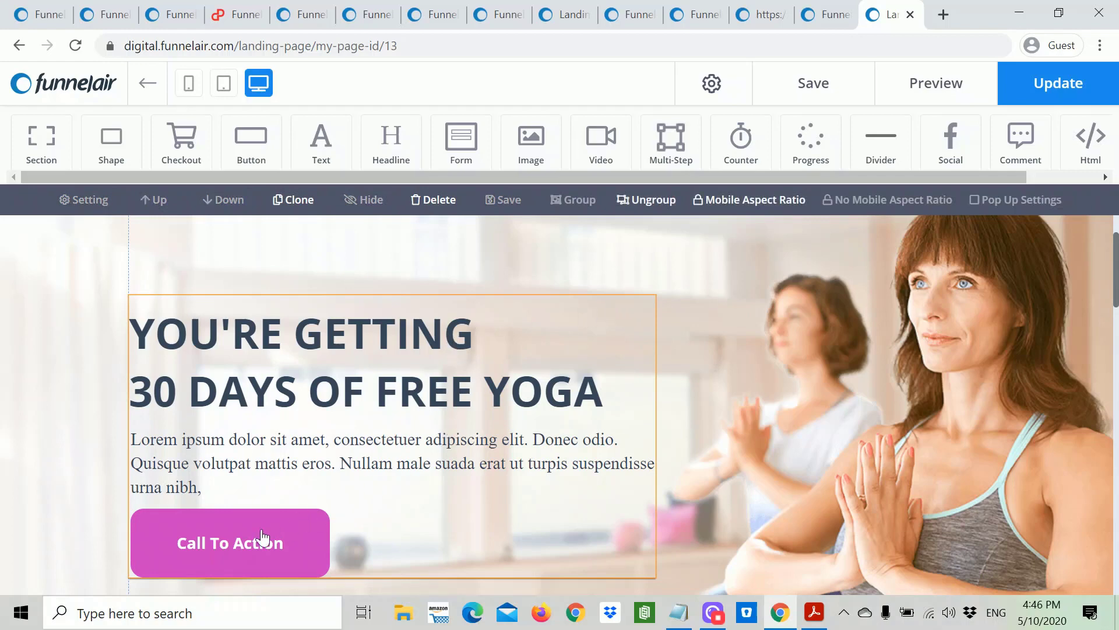
{"action": "left_click", "coordinate": [657, 201]}
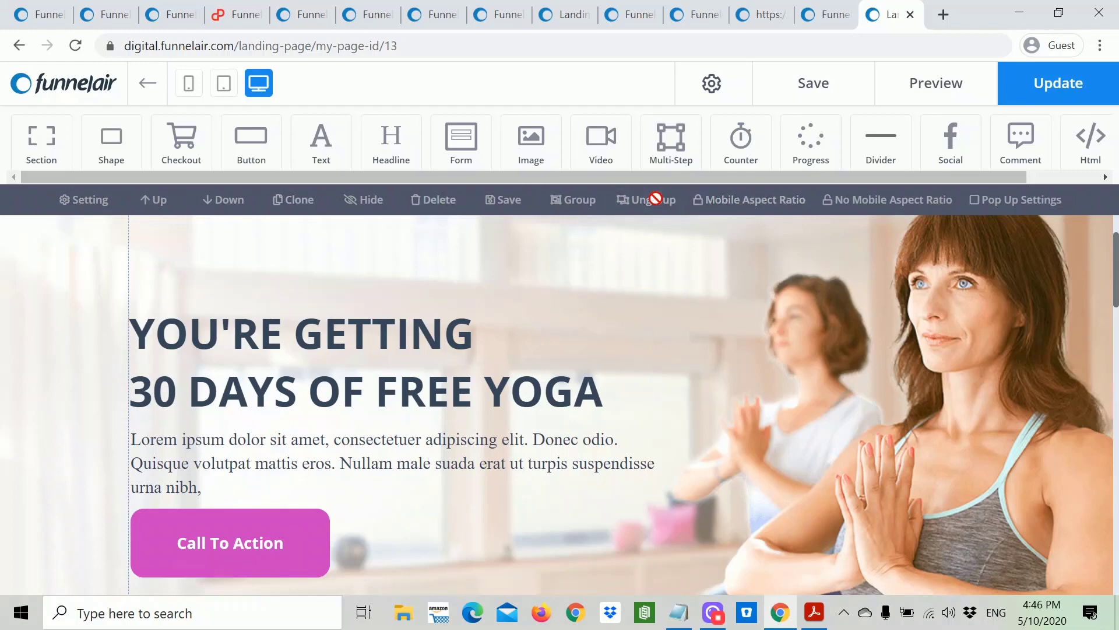
{"action": "left_click", "coordinate": [460, 449]}
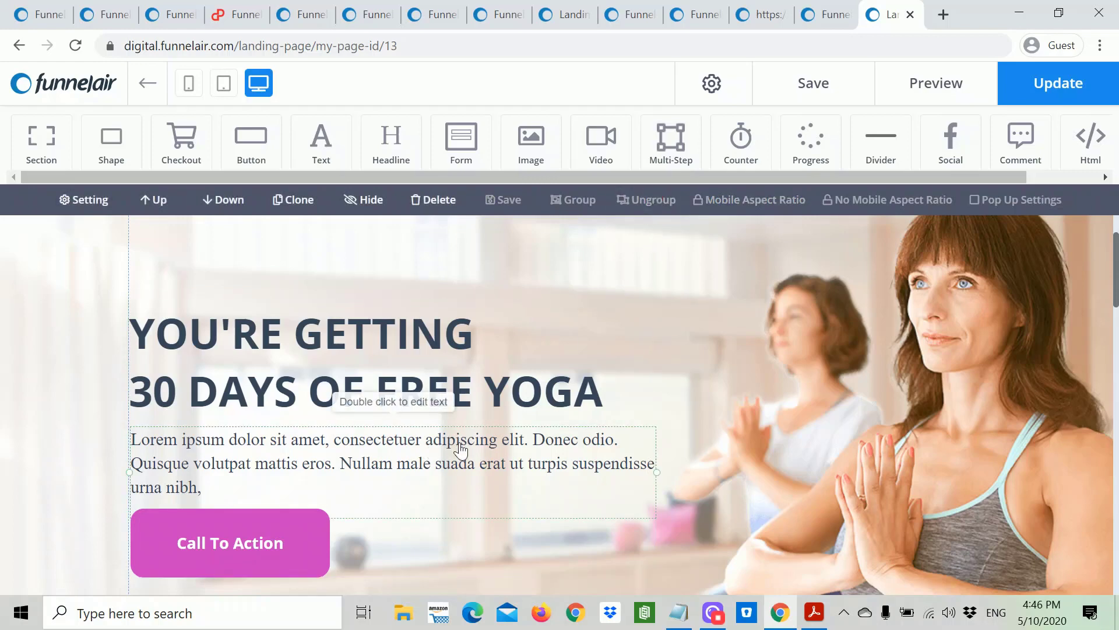
{"action": "double_click", "coordinate": [252, 485]}
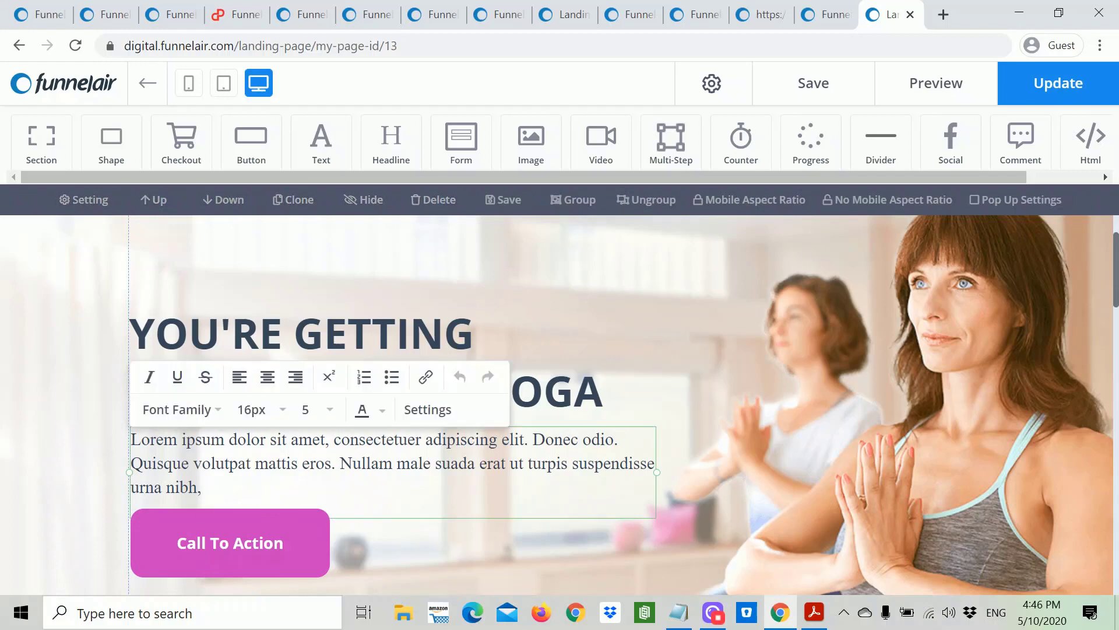
{"action": "left_click_drag", "start_coordinate": [202, 487], "coordinate": [142, 439]}
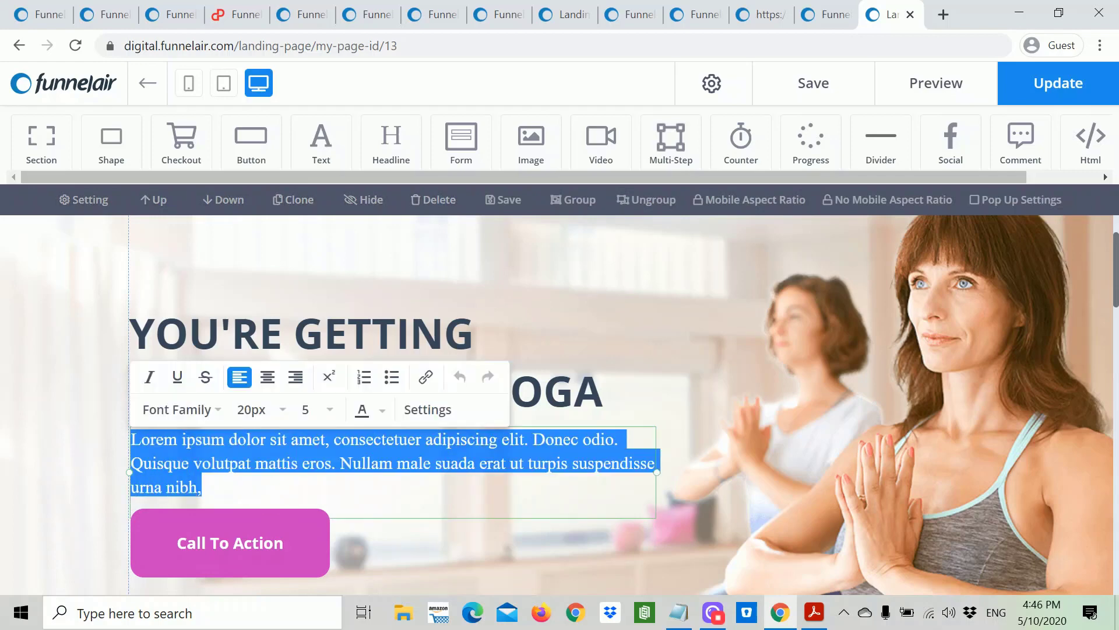
Step: Replace the Lorem ipsum paragraph with the 'Stream hundreds of expertly led yoga & meditation classes' sentence from the notes
{"action": "left_click", "coordinate": [677, 613]}
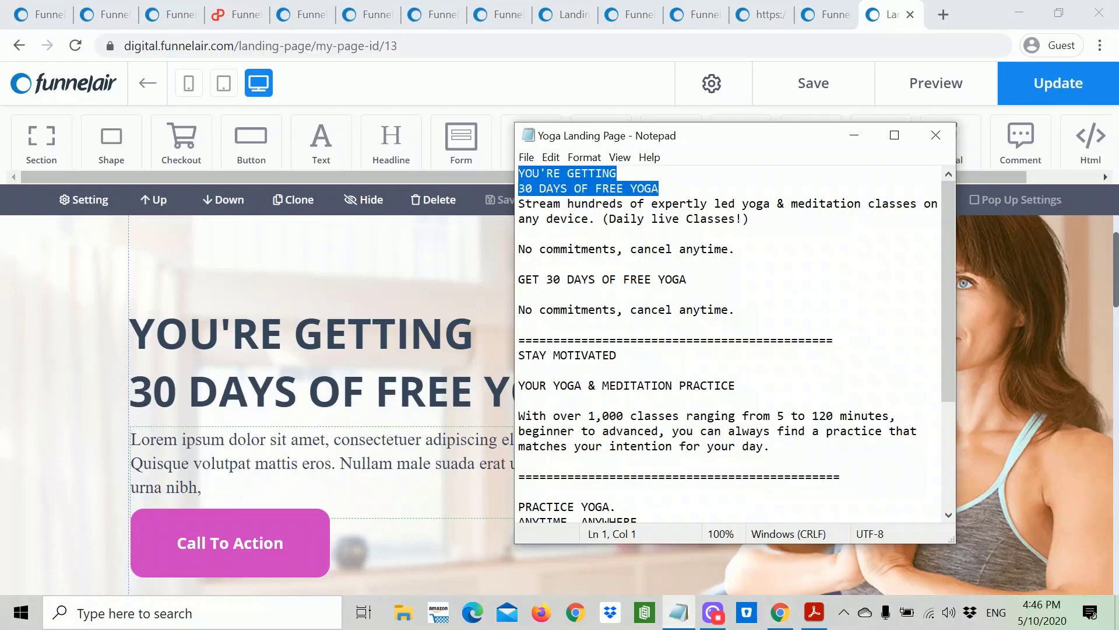
{"action": "left_click_drag", "start_coordinate": [749, 218], "coordinate": [546, 203]}
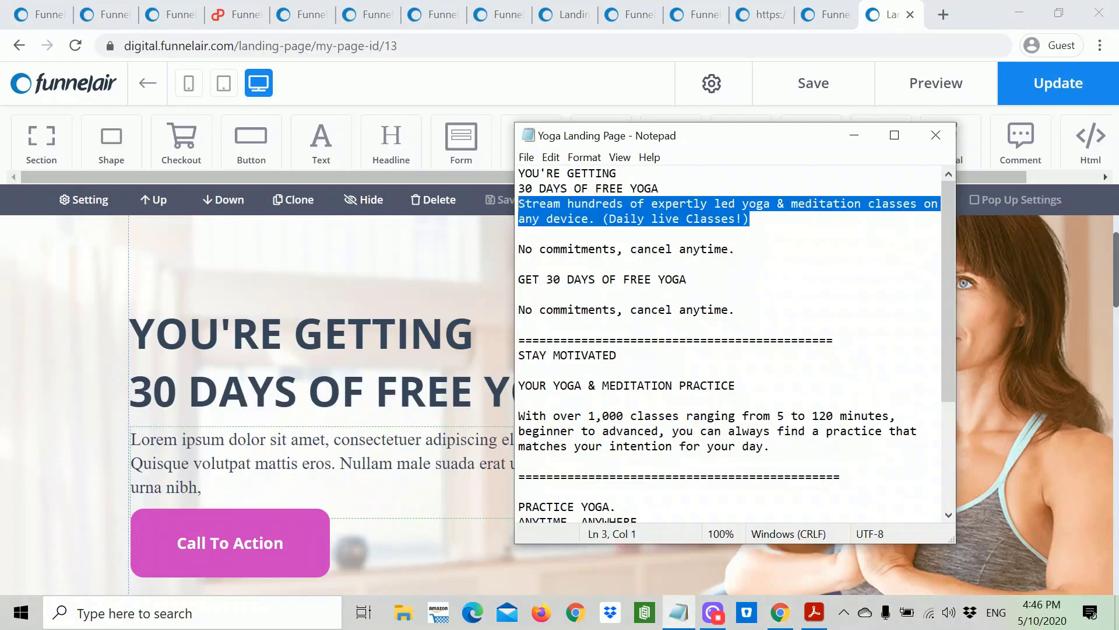
{"action": "right_click", "coordinate": [526, 200]}
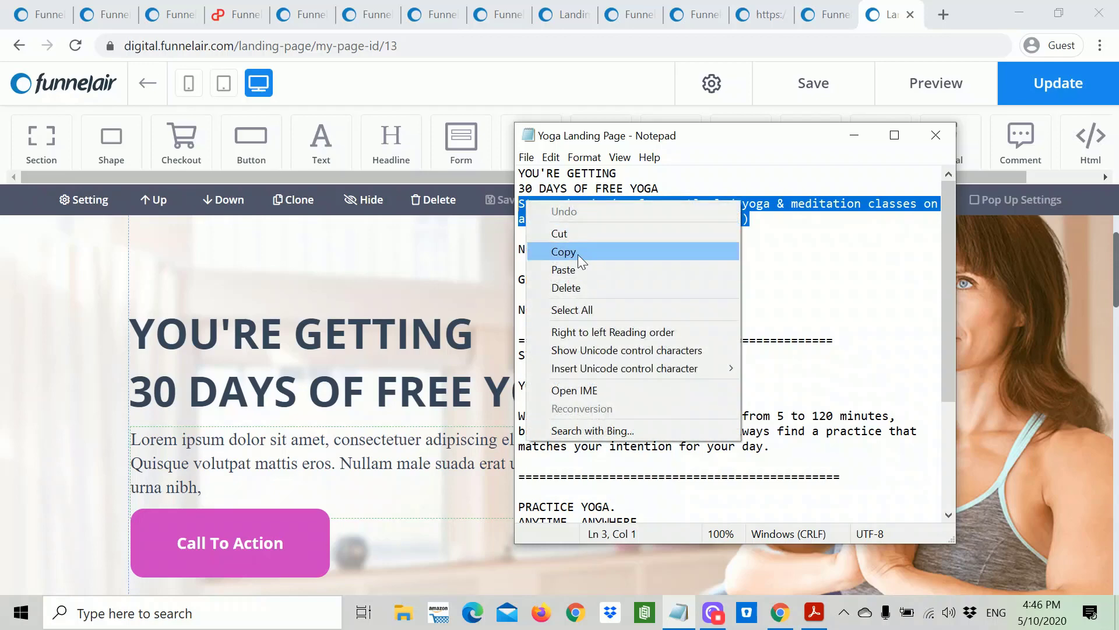
{"action": "left_click", "coordinate": [577, 253]}
{"action": "left_click", "coordinate": [243, 489]}
{"action": "double_click", "coordinate": [243, 488]}
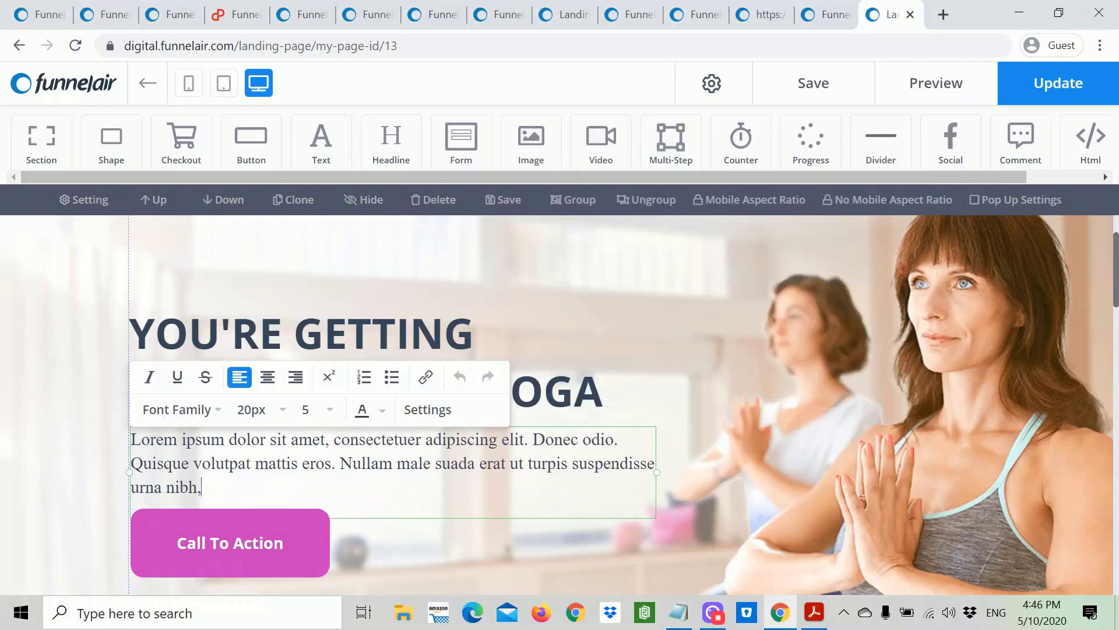
{"action": "left_click_drag", "start_coordinate": [243, 488], "coordinate": [151, 438]}
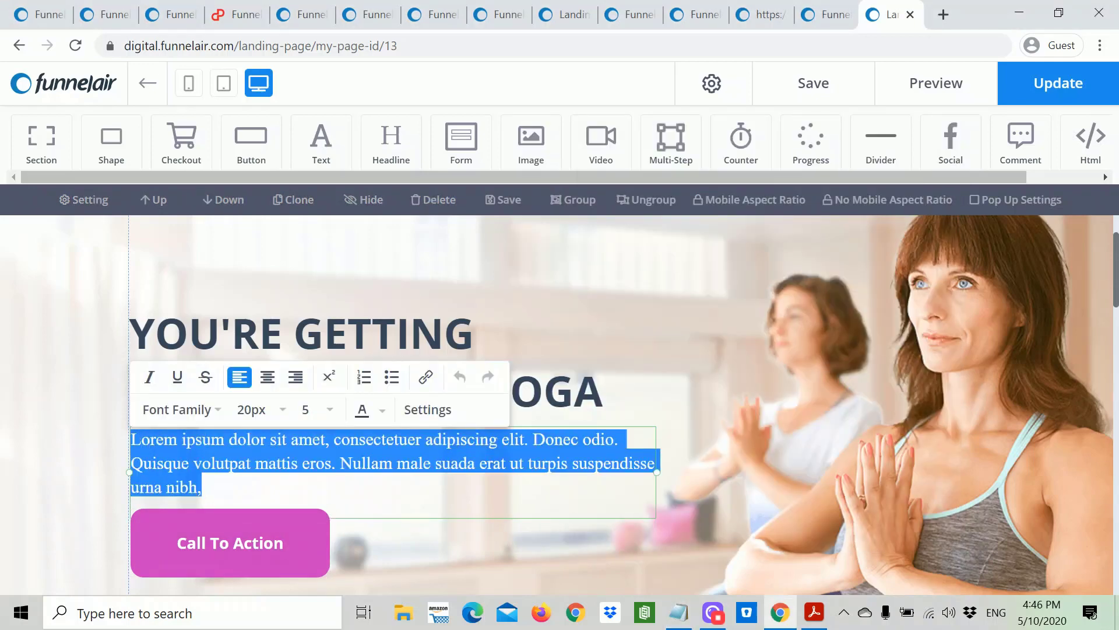
{"action": "key", "text": "ctrl+v"}
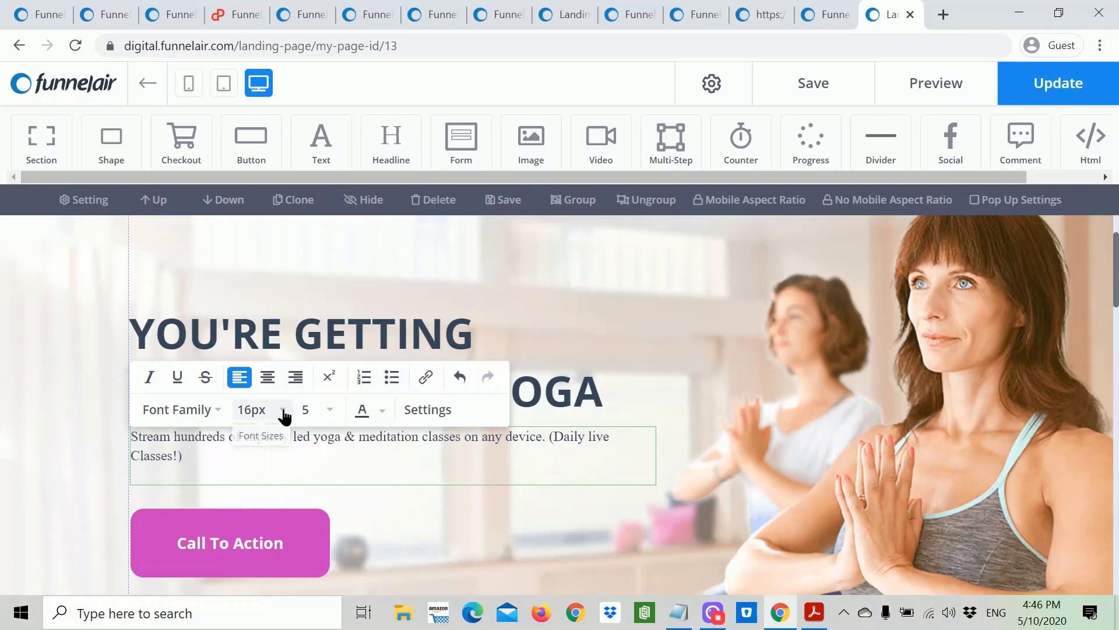
Step: Set the whole paragraph in Open Sans Bold
{"action": "left_click", "coordinate": [282, 410]}
{"action": "left_click", "coordinate": [279, 417]}
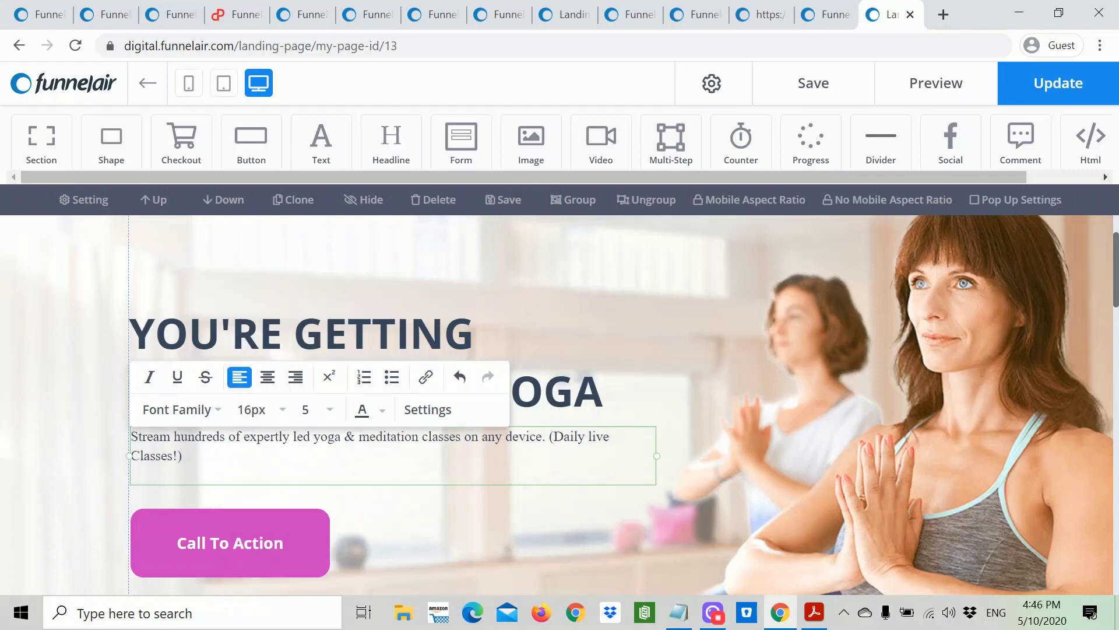
{"action": "key", "text": "ctrl+a"}
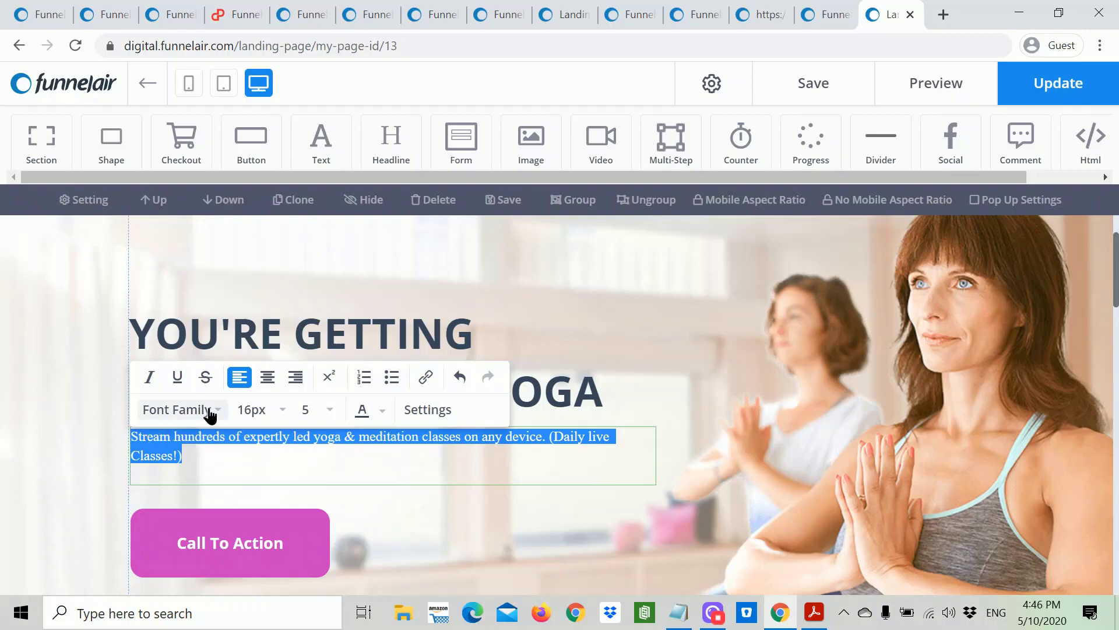
{"action": "left_click", "coordinate": [201, 411]}
{"action": "left_click", "coordinate": [207, 521]}
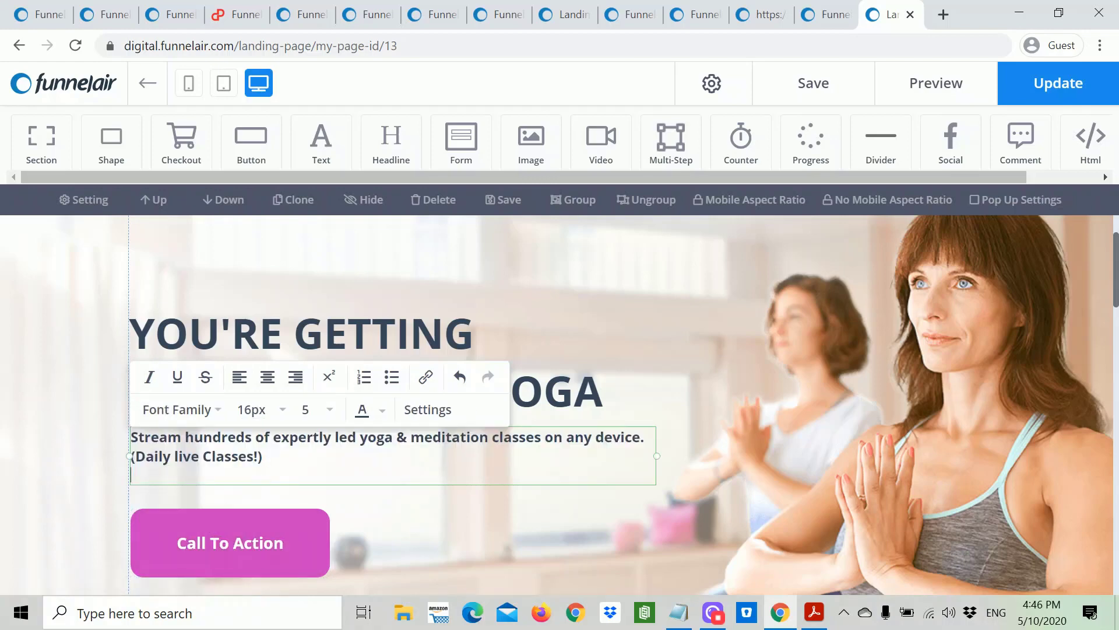
{"action": "left_click", "coordinate": [735, 363]}
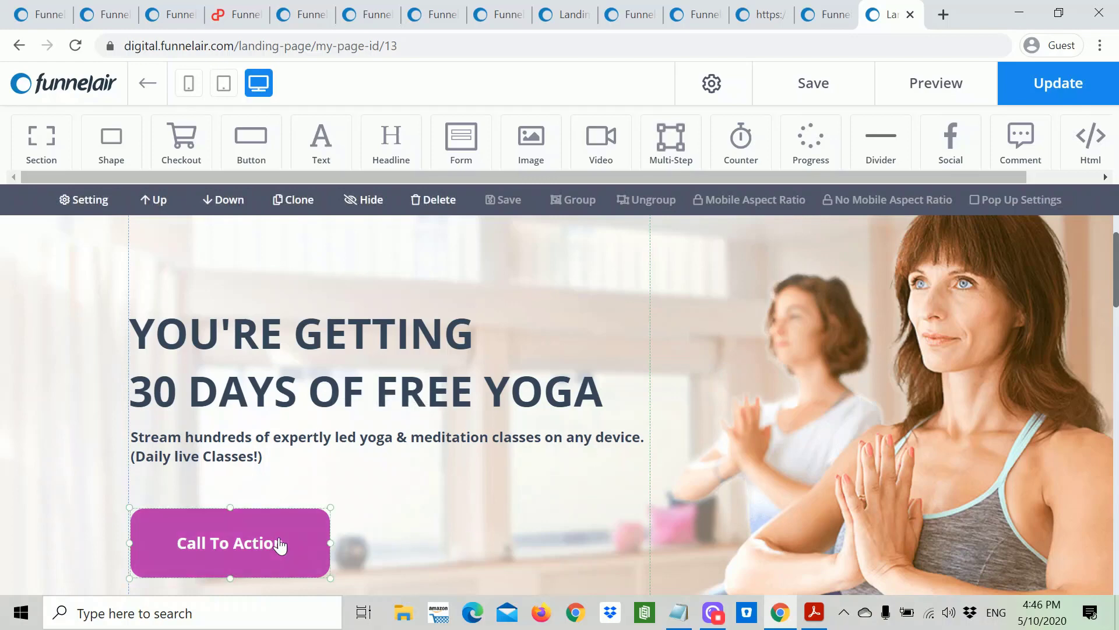
Step: Move the Call To Action button to the right side of the hero, beside the subtext
{"action": "scroll", "coordinate": [444, 502], "scroll_direction": "down", "scroll_amount": 3}
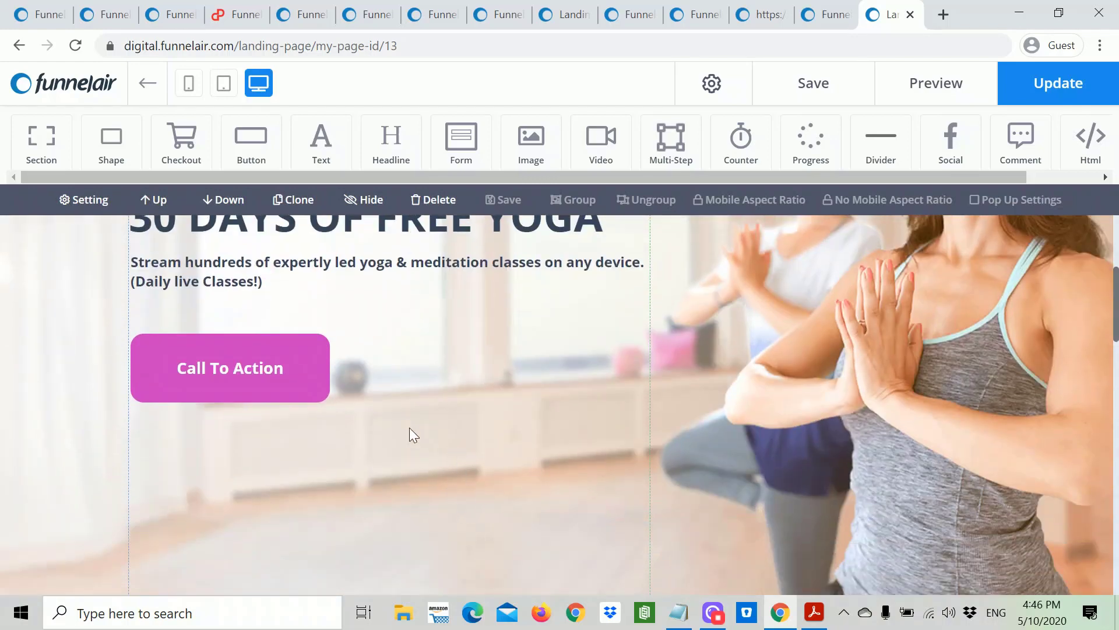
{"action": "left_click_drag", "start_coordinate": [250, 371], "coordinate": [704, 392]}
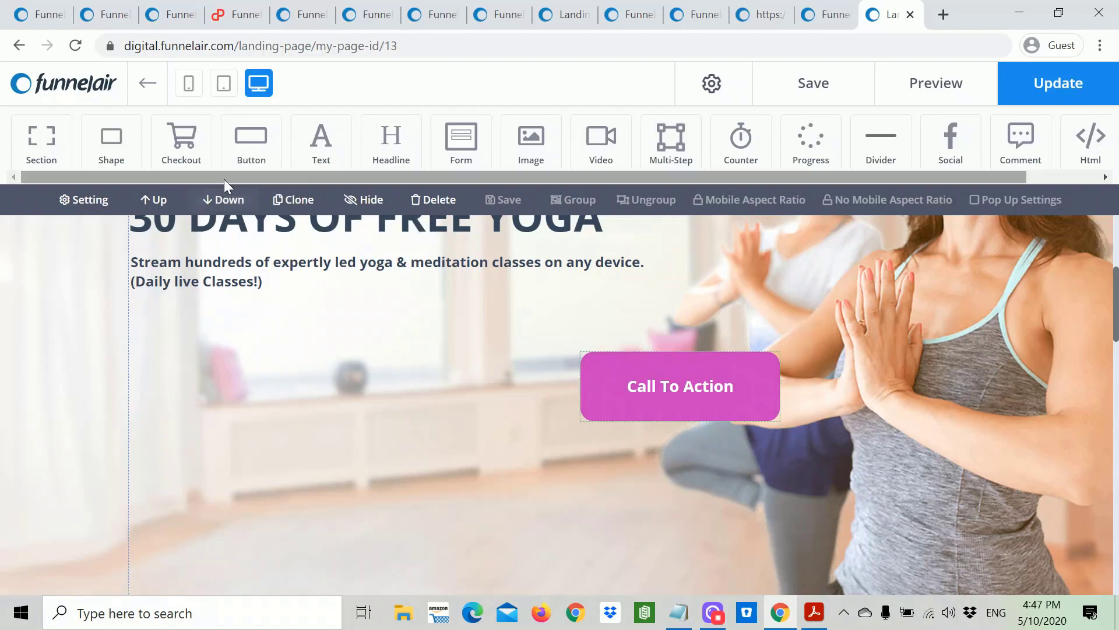
{"action": "left_click_drag", "start_coordinate": [257, 147], "coordinate": [253, 146]}
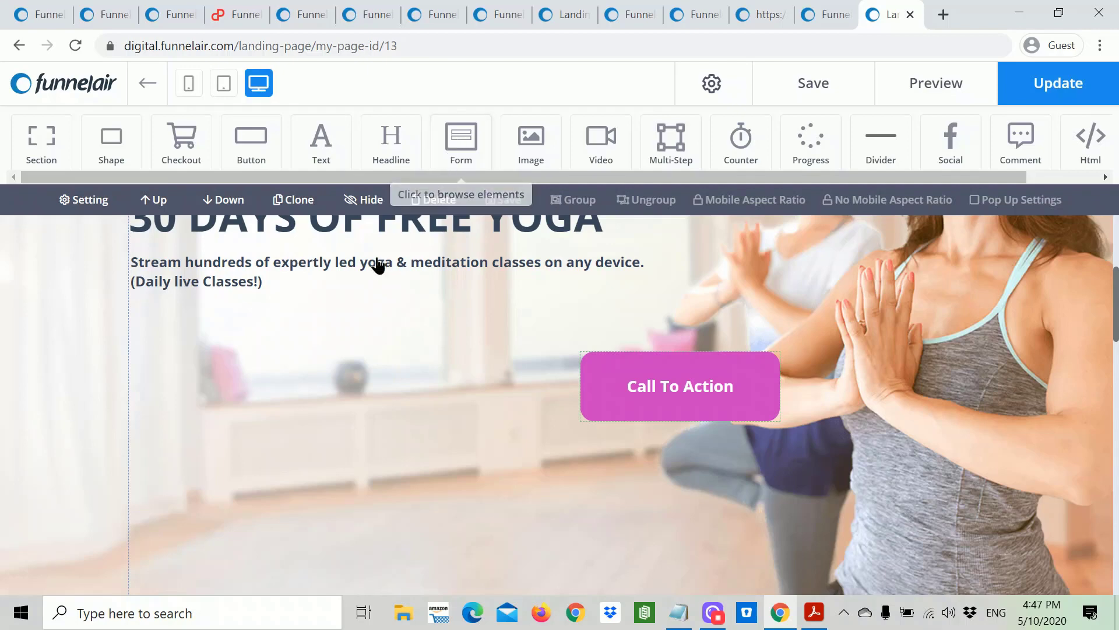
Step: Place two Input form elements below the yoga paragraph, stacked and aligned to the left guide
{"action": "left_click", "coordinate": [463, 142]}
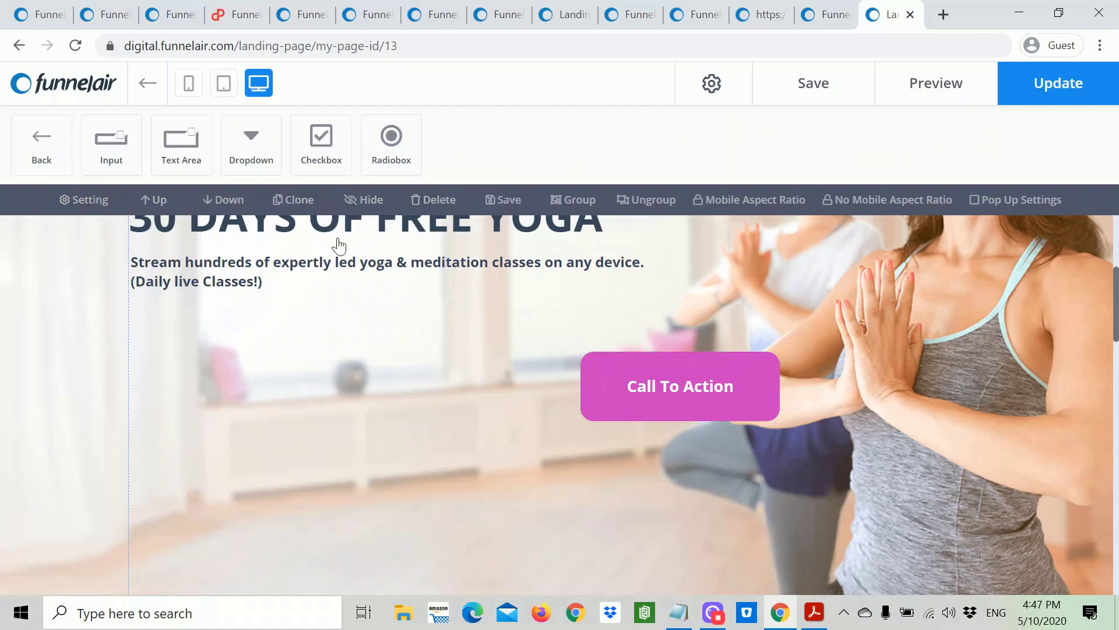
{"action": "left_click_drag", "start_coordinate": [109, 153], "coordinate": [144, 341]}
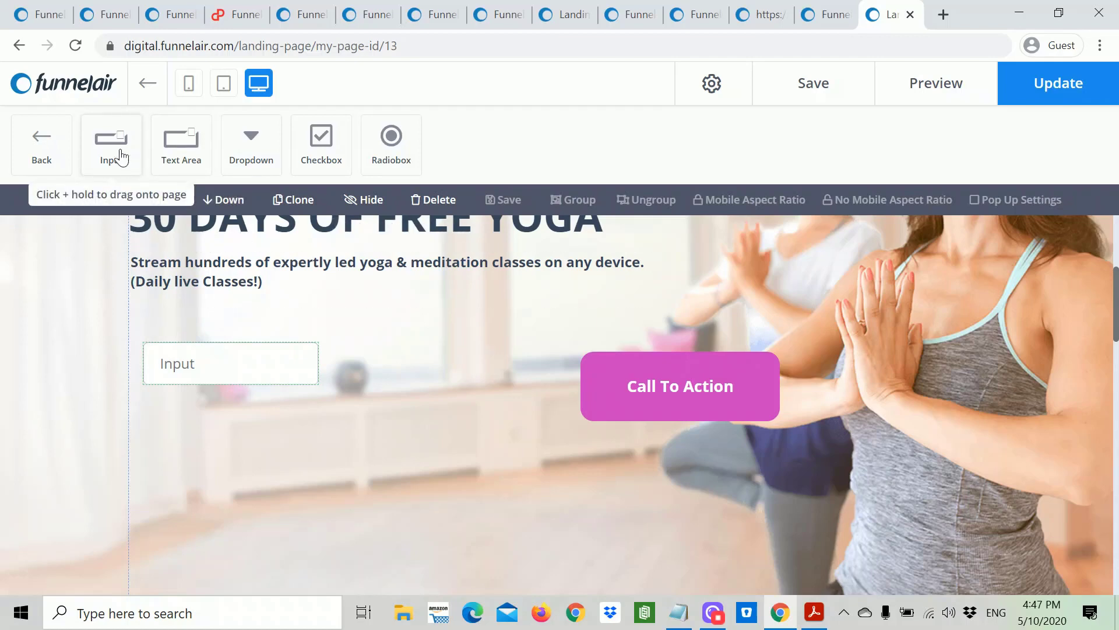
{"action": "left_click_drag", "start_coordinate": [117, 164], "coordinate": [155, 438]}
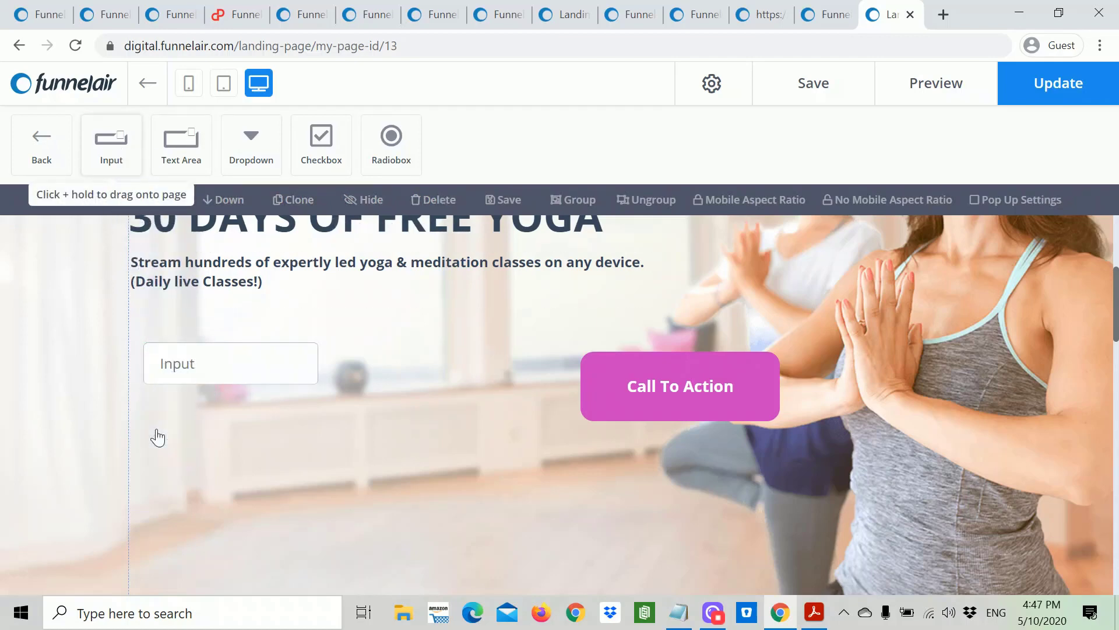
{"action": "left_click_drag", "start_coordinate": [186, 362], "coordinate": [169, 357]}
{"action": "left_click_drag", "start_coordinate": [233, 449], "coordinate": [212, 435]}
{"action": "left_click", "coordinate": [213, 372]}
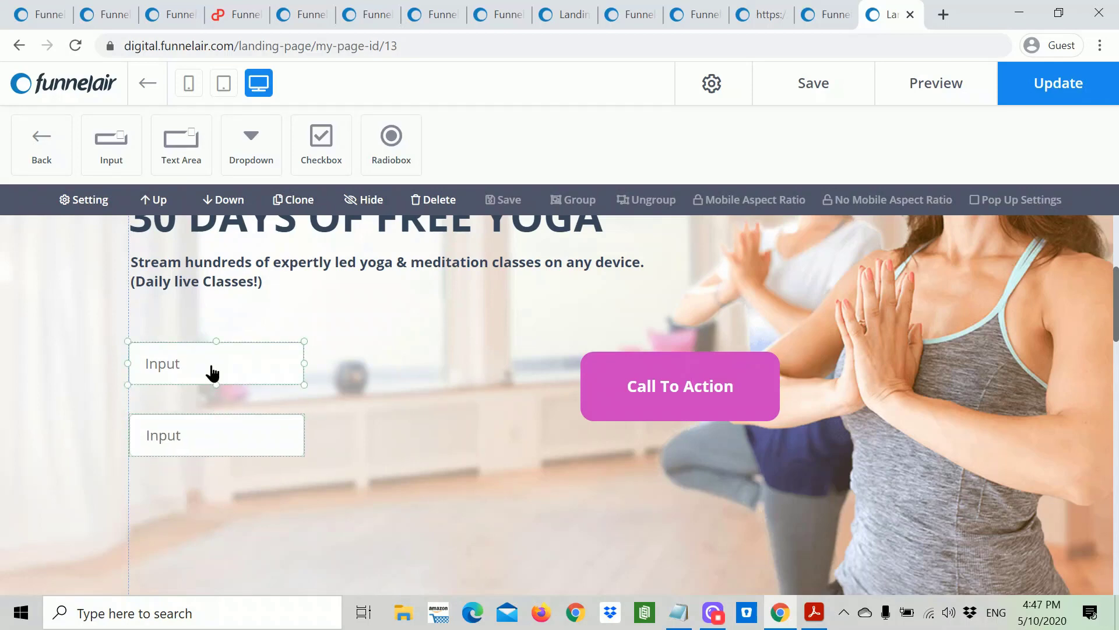
Step: Make the upper input a First Name field with placeholder text 'Your name'
{"action": "left_click", "coordinate": [212, 371]}
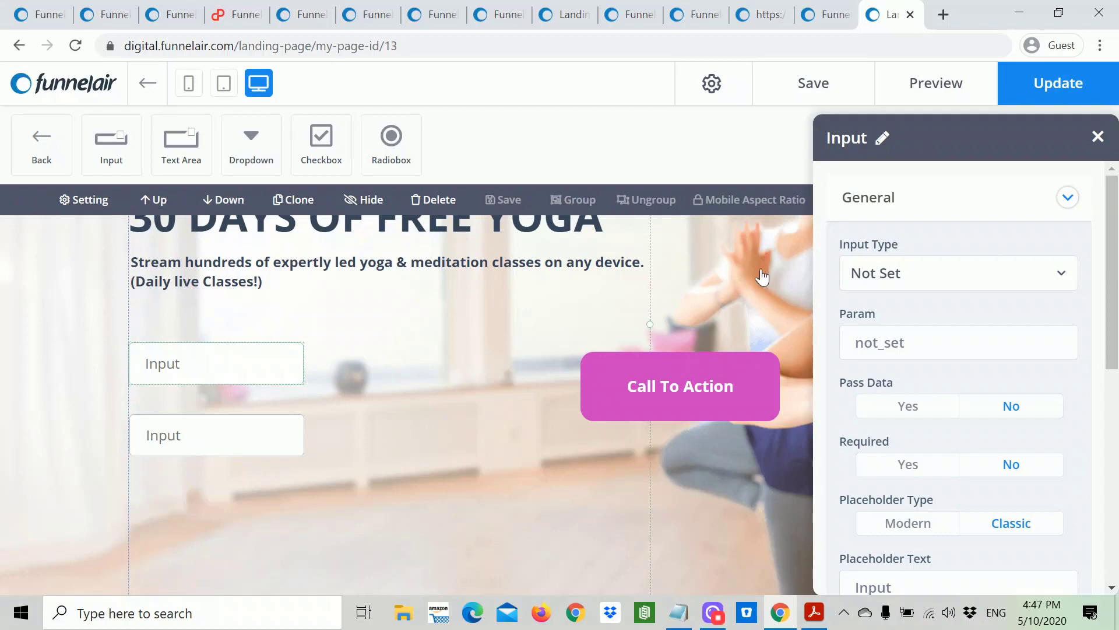
{"action": "left_click", "coordinate": [1059, 277]}
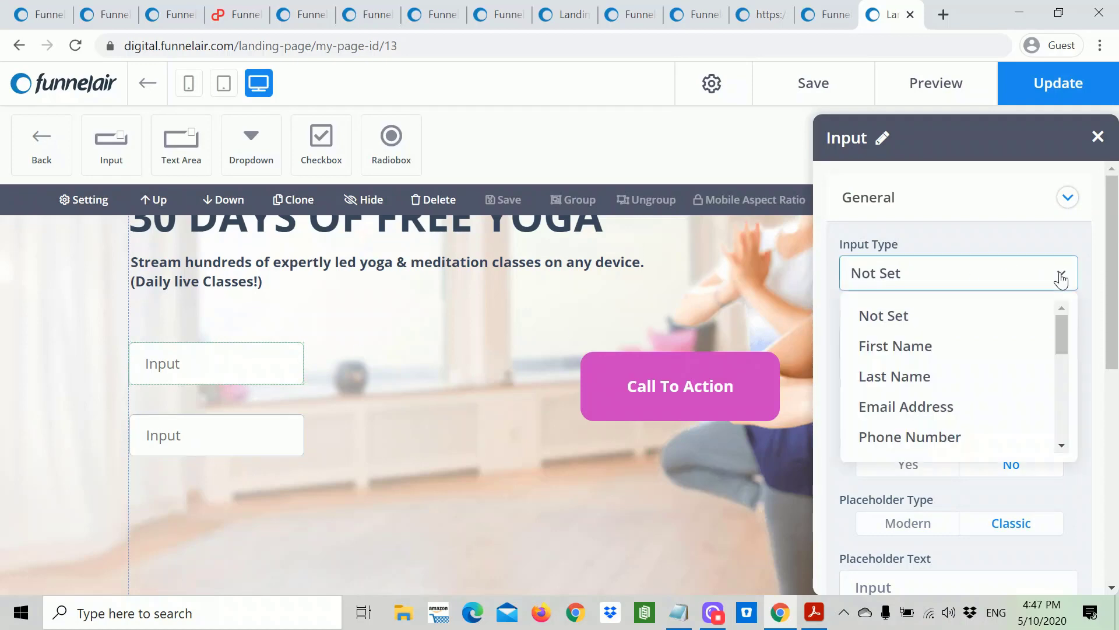
{"action": "left_click", "coordinate": [936, 348]}
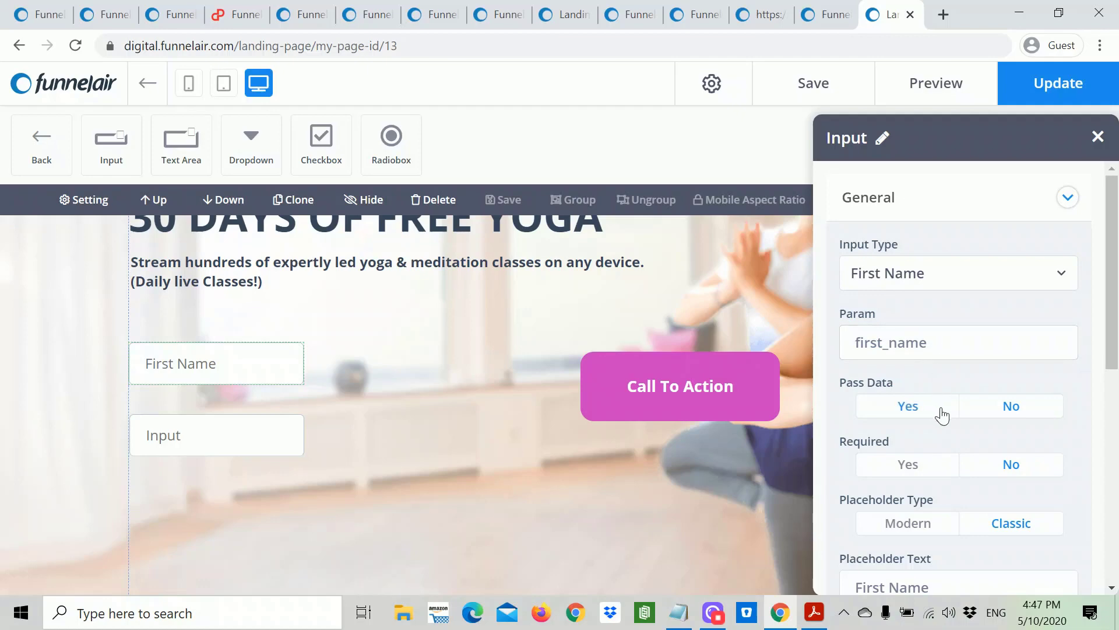
{"action": "scroll", "coordinate": [939, 414], "scroll_direction": "down", "scroll_amount": 3}
{"action": "scroll", "coordinate": [927, 236], "scroll_direction": "up", "scroll_amount": 3}
{"action": "scroll", "coordinate": [941, 366], "scroll_direction": "down", "scroll_amount": 5}
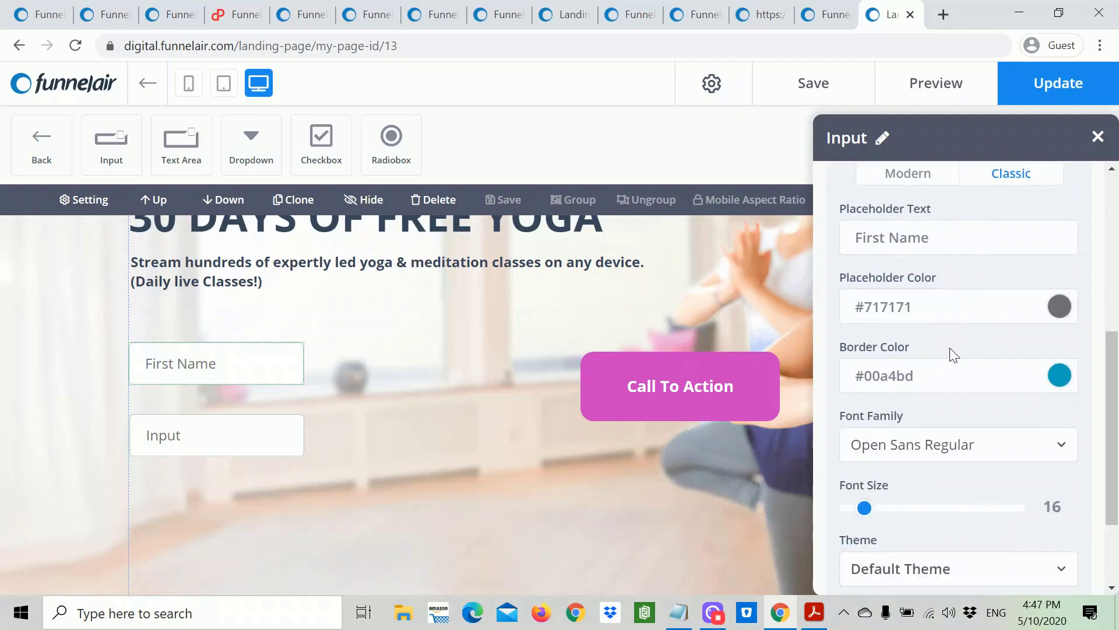
{"action": "scroll", "coordinate": [958, 378], "scroll_direction": "up", "scroll_amount": 3}
{"action": "left_click_drag", "start_coordinate": [932, 413], "coordinate": [832, 419]}
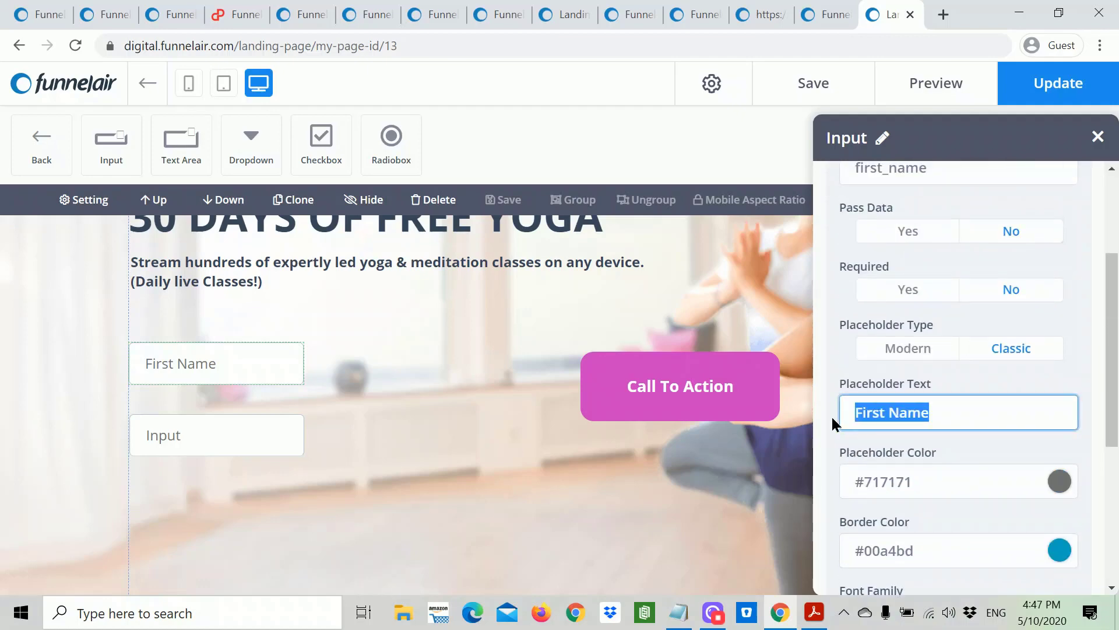
{"action": "type", "text": "Your name"}
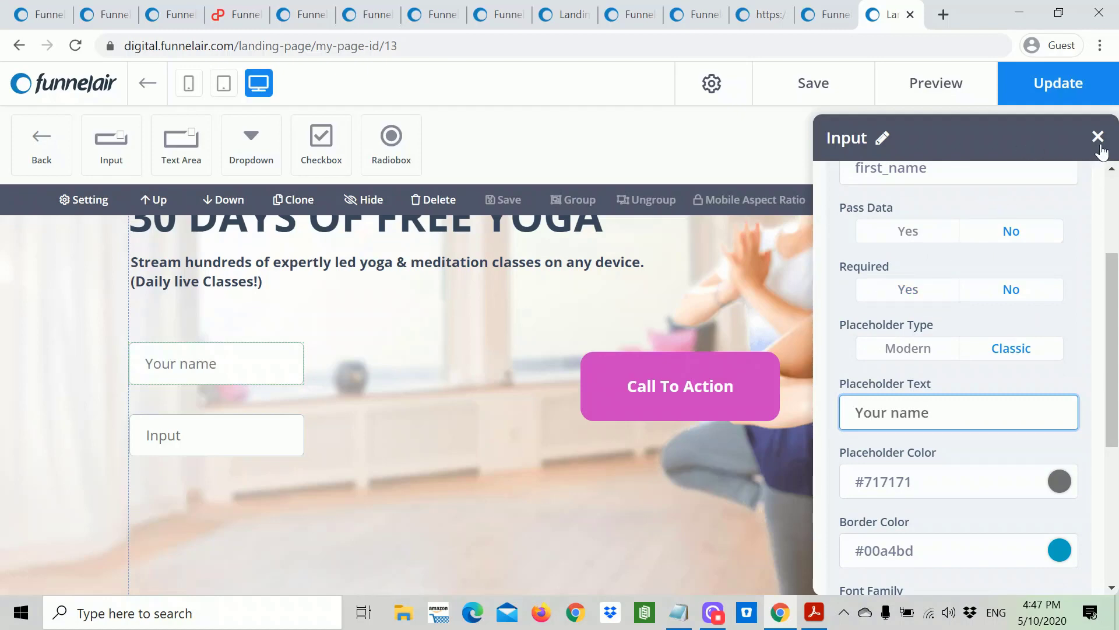
{"action": "left_click", "coordinate": [732, 303]}
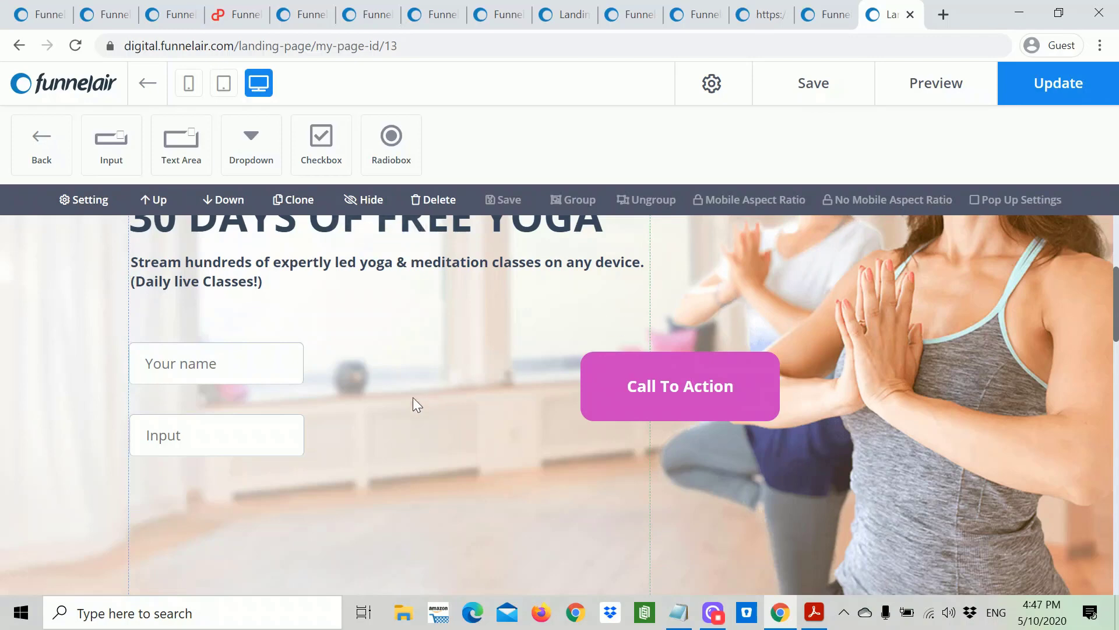
Step: Set the lower input's type to Email Address with Pass Data set to Yes
{"action": "left_click", "coordinate": [254, 436]}
{"action": "double_click", "coordinate": [254, 436]}
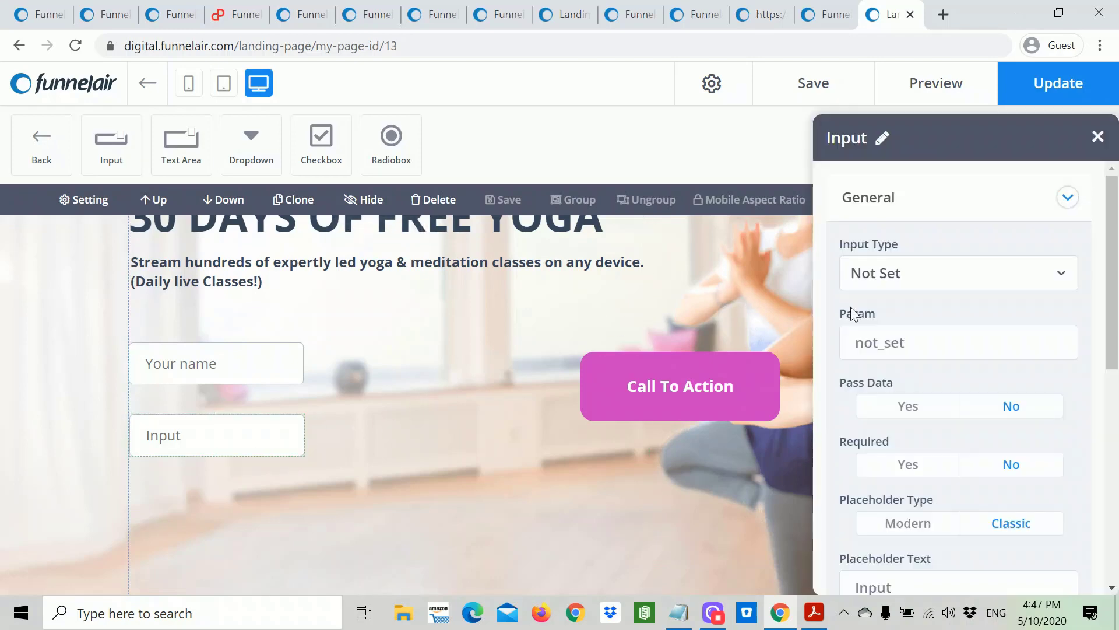
{"action": "left_click", "coordinate": [981, 282]}
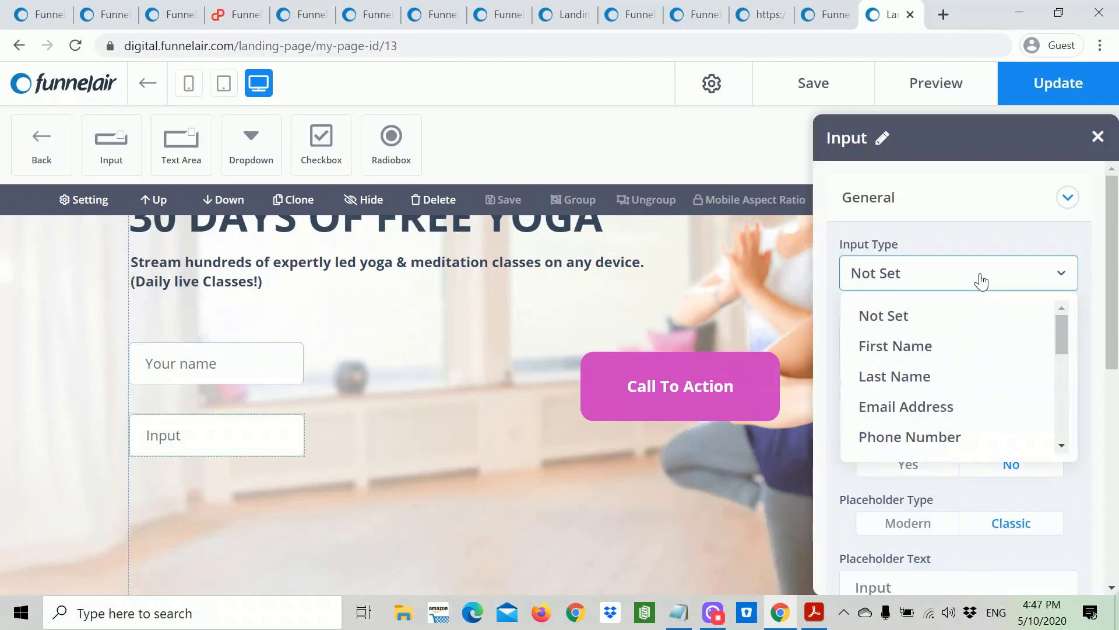
{"action": "left_click", "coordinate": [935, 406]}
{"action": "left_click", "coordinate": [936, 408]}
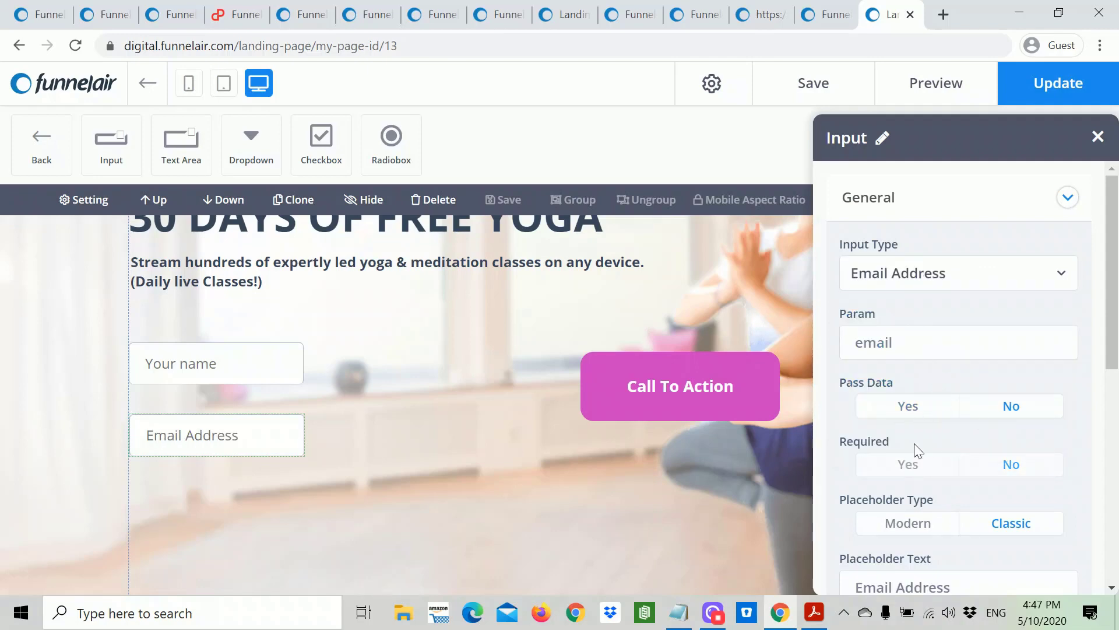
{"action": "scroll", "coordinate": [1043, 417], "scroll_direction": "down", "scroll_amount": 2}
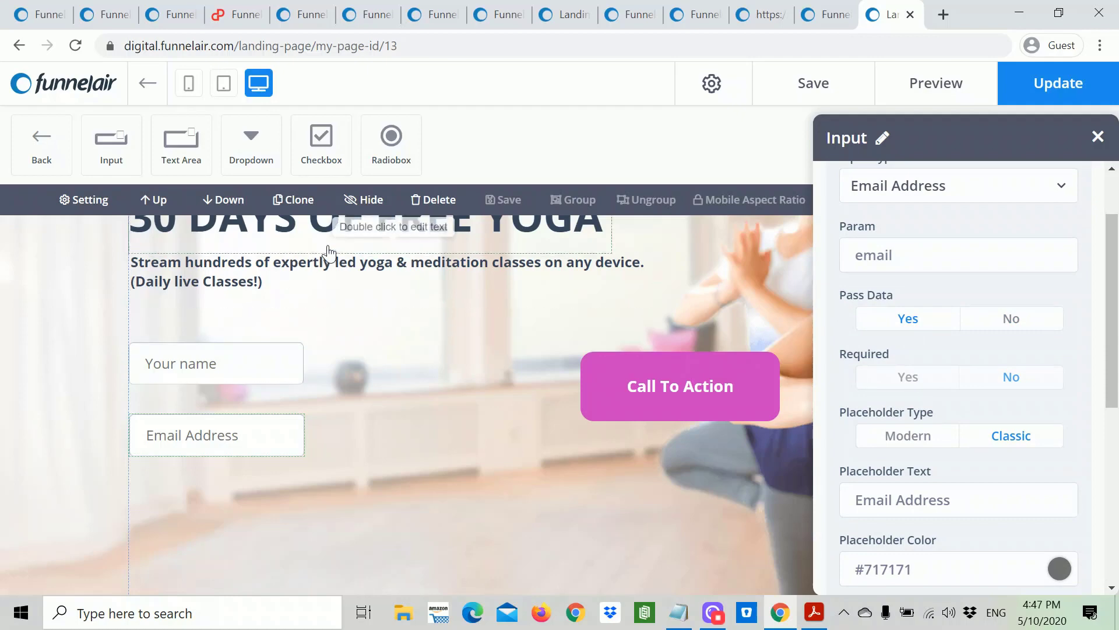
{"action": "left_click", "coordinate": [1098, 137]}
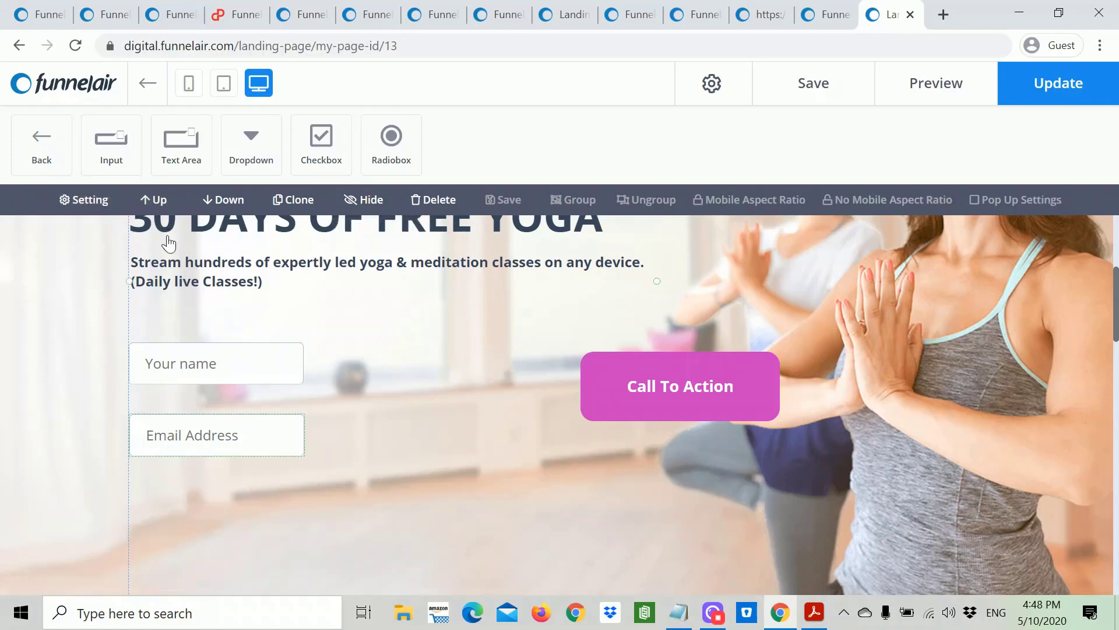
Step: Add a new input field, then delete the old Email Address field and the Call To Action button
{"action": "left_click_drag", "start_coordinate": [111, 155], "coordinate": [150, 484]}
{"action": "left_click_drag", "start_coordinate": [257, 440], "coordinate": [512, 454]}
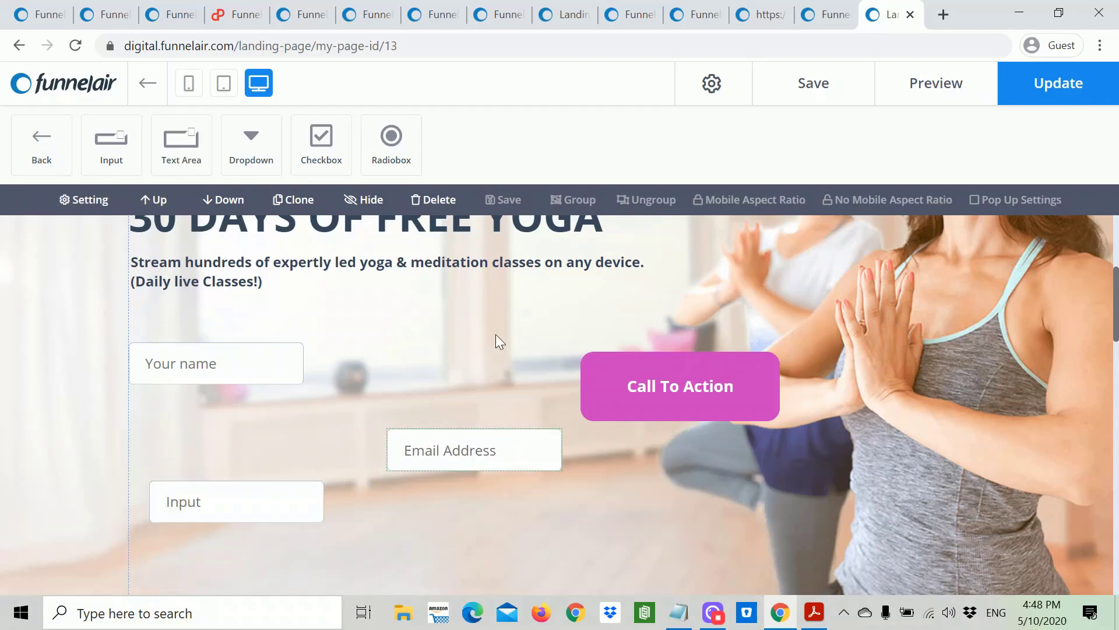
{"action": "left_click", "coordinate": [434, 199]}
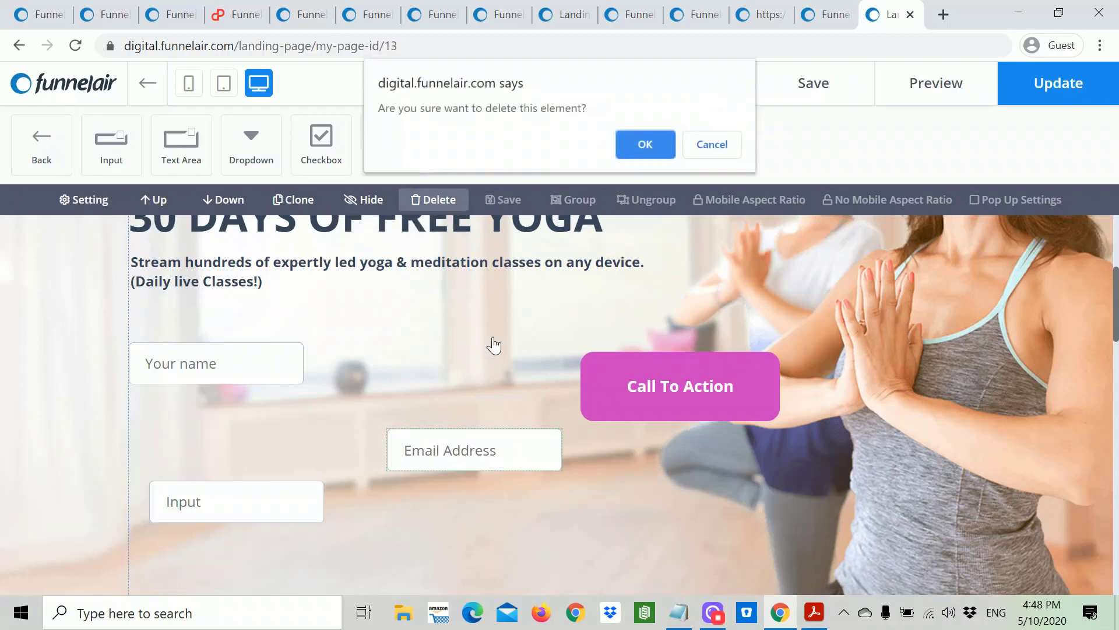
{"action": "left_click", "coordinate": [643, 142]}
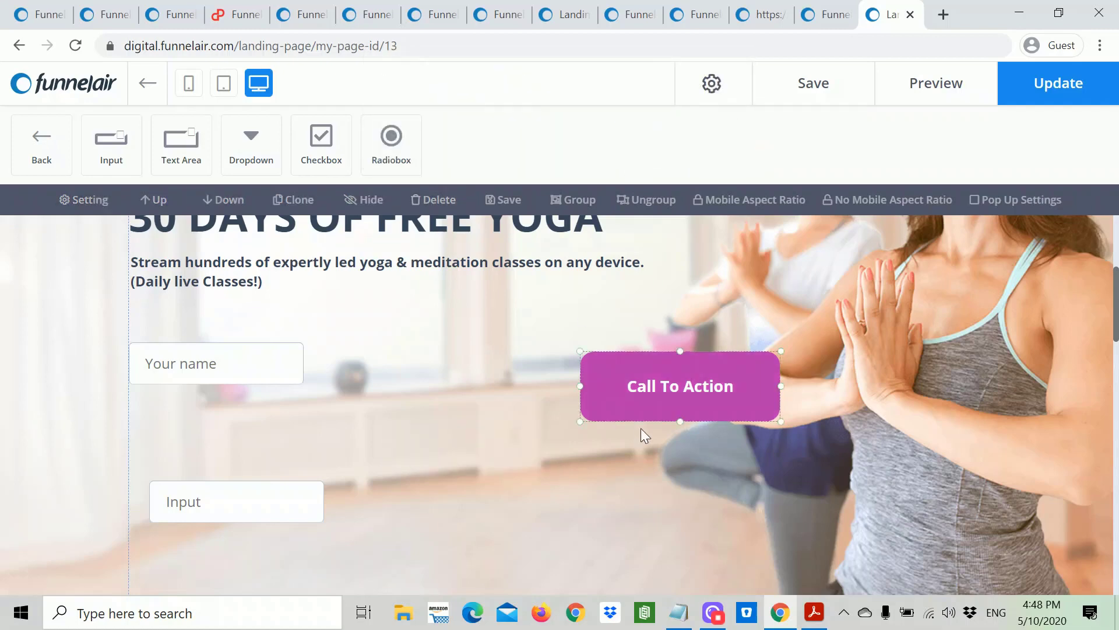
{"action": "left_click", "coordinate": [432, 201]}
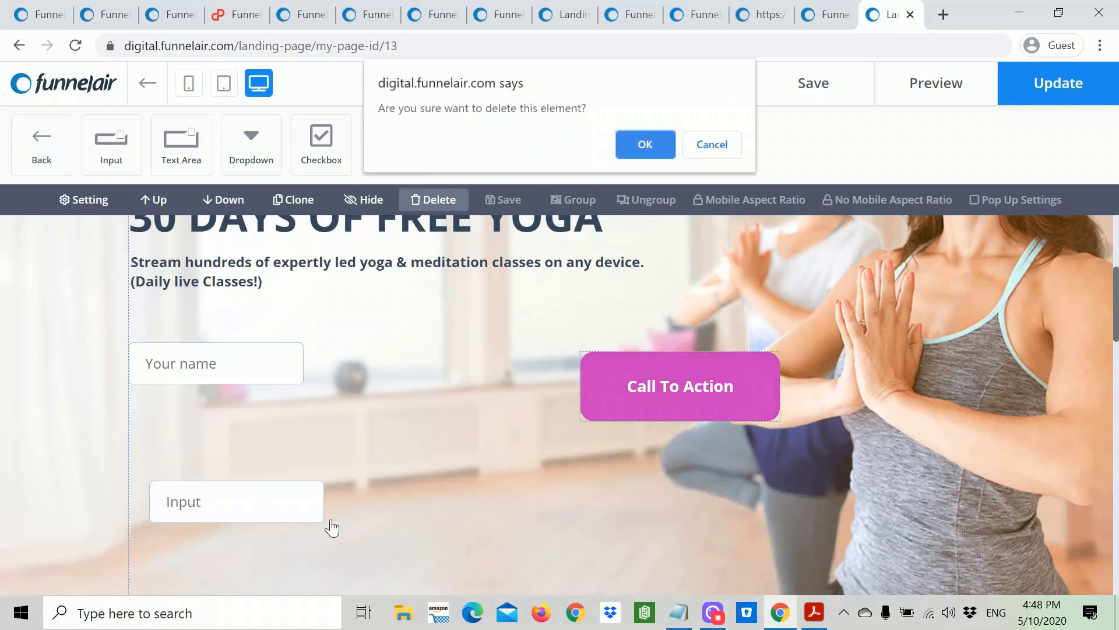
{"action": "left_click", "coordinate": [659, 145]}
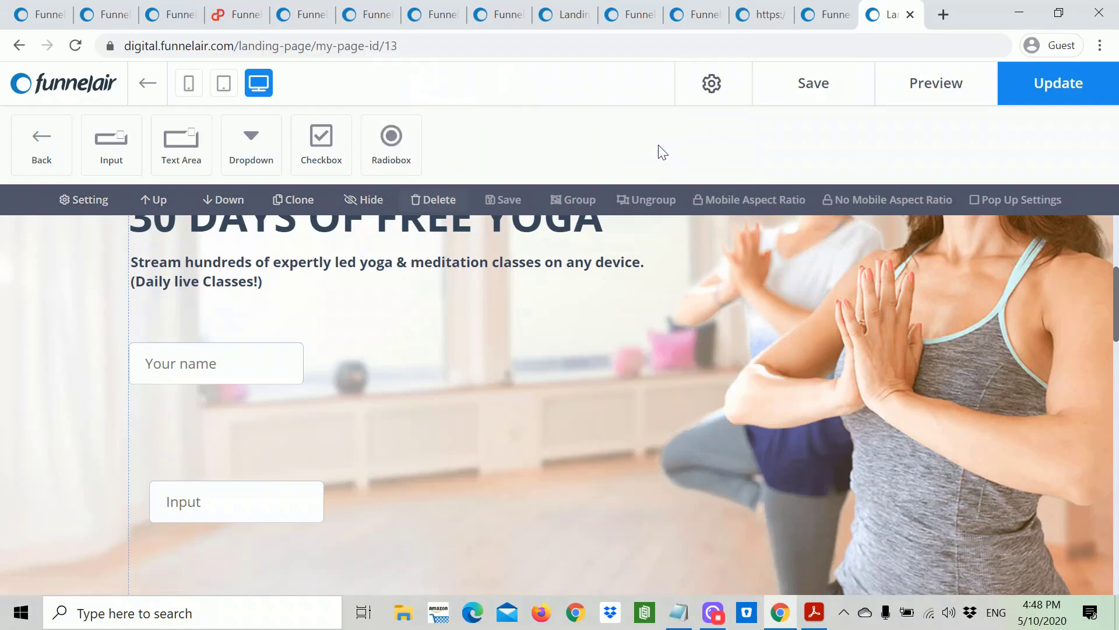
Step: Position the new input under the name field and make it a required Email Address field
{"action": "left_click_drag", "start_coordinate": [257, 517], "coordinate": [239, 454]}
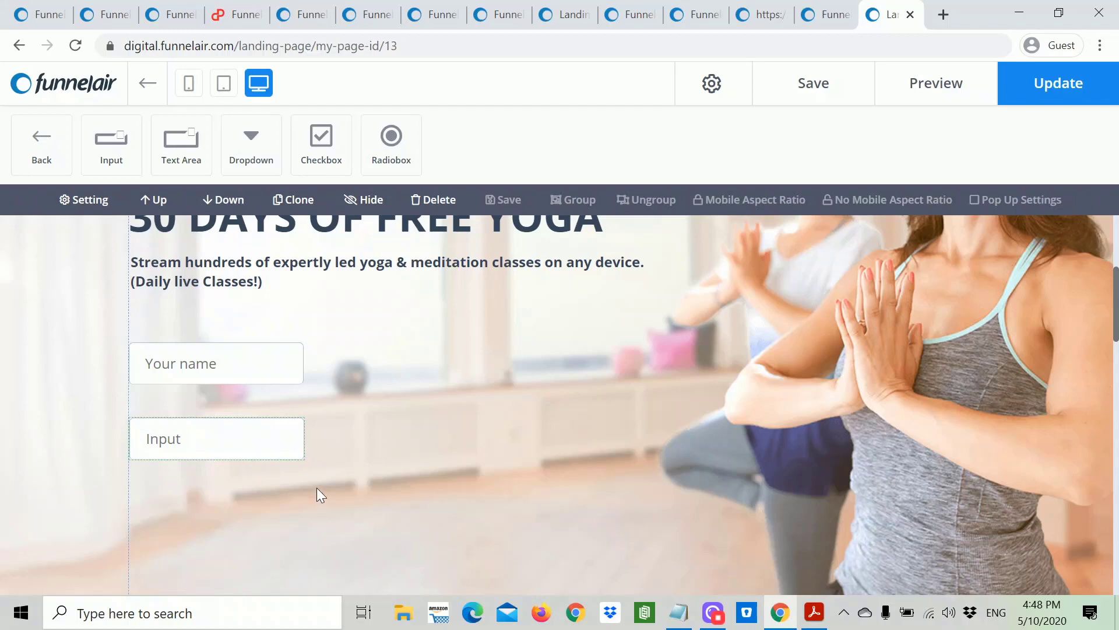
{"action": "left_click", "coordinate": [249, 446]}
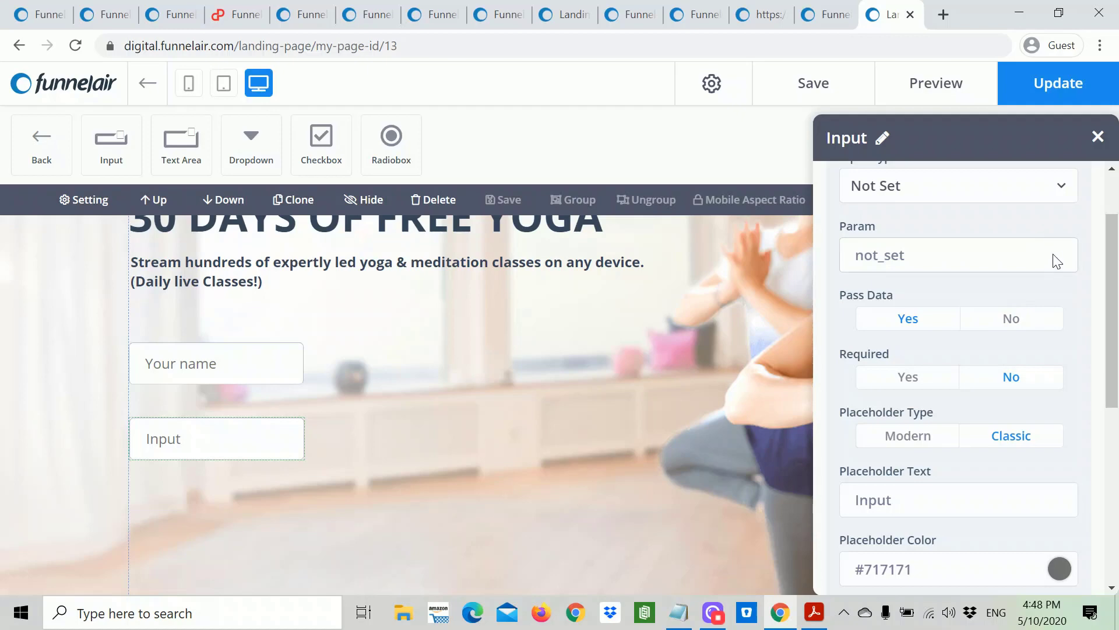
{"action": "left_click", "coordinate": [1062, 188]}
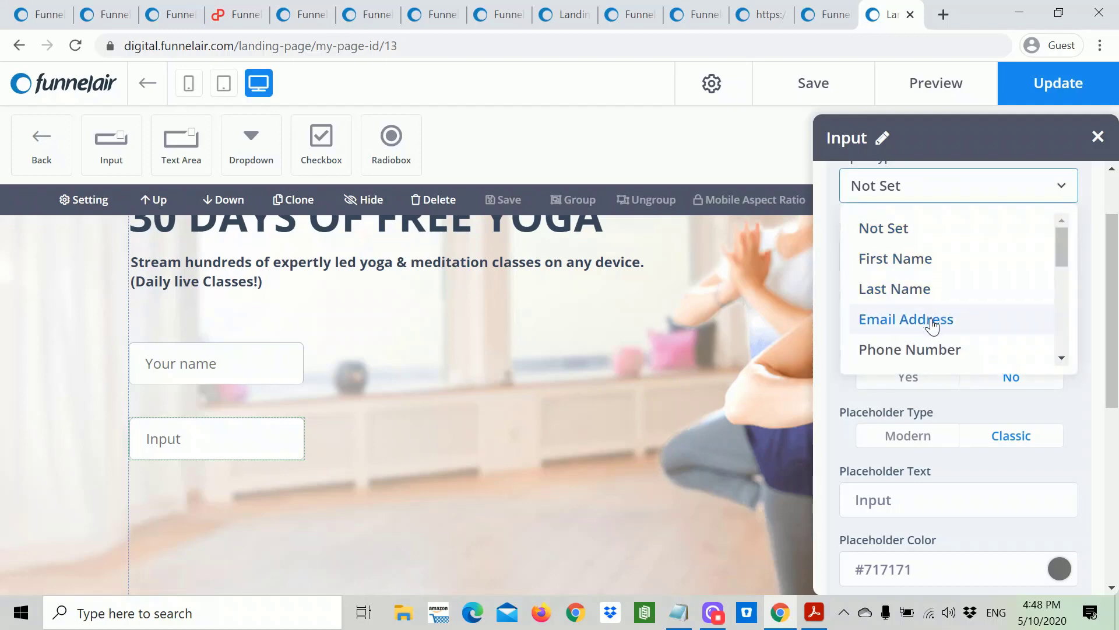
{"action": "left_click", "coordinate": [931, 321]}
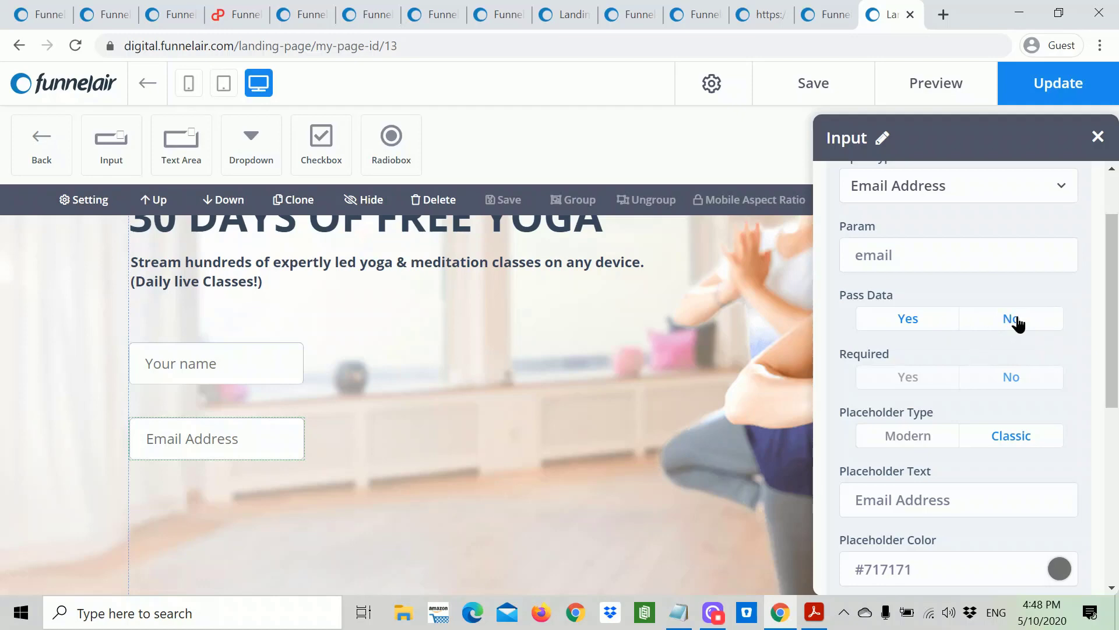
{"action": "left_click_drag", "start_coordinate": [908, 379], "coordinate": [910, 411]}
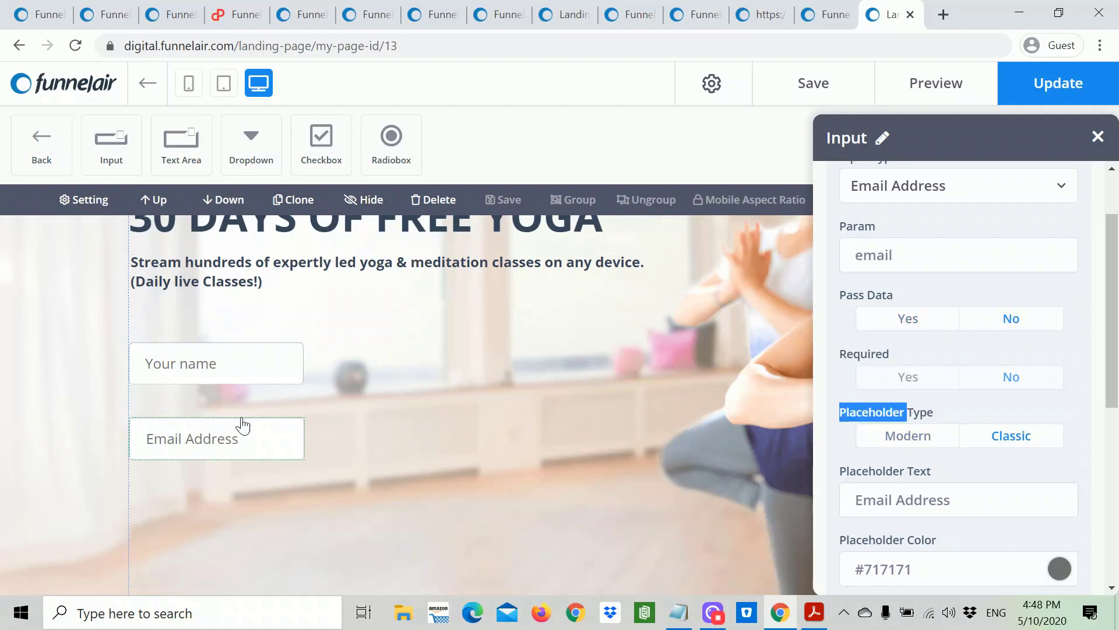
{"action": "left_click", "coordinate": [256, 441]}
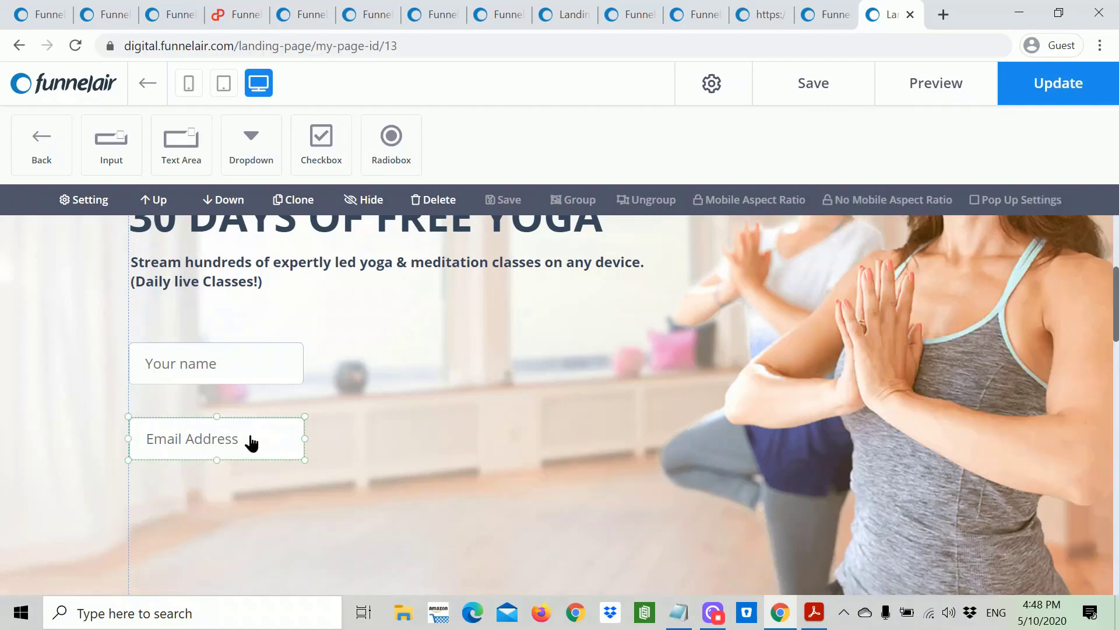
{"action": "left_click", "coordinate": [252, 443]}
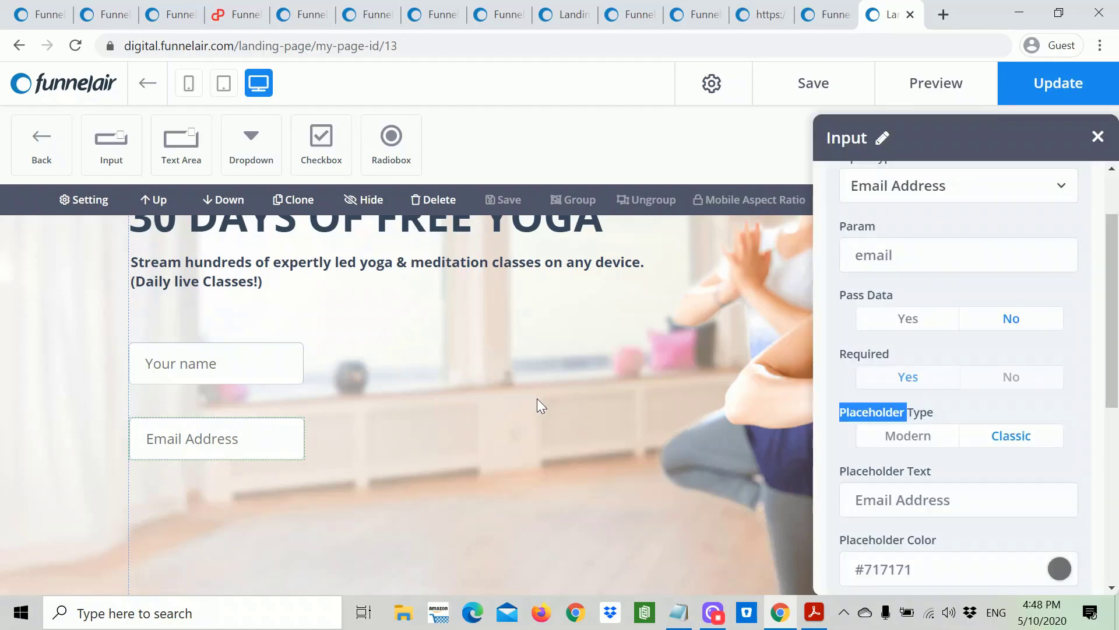
{"action": "left_click", "coordinate": [1097, 136]}
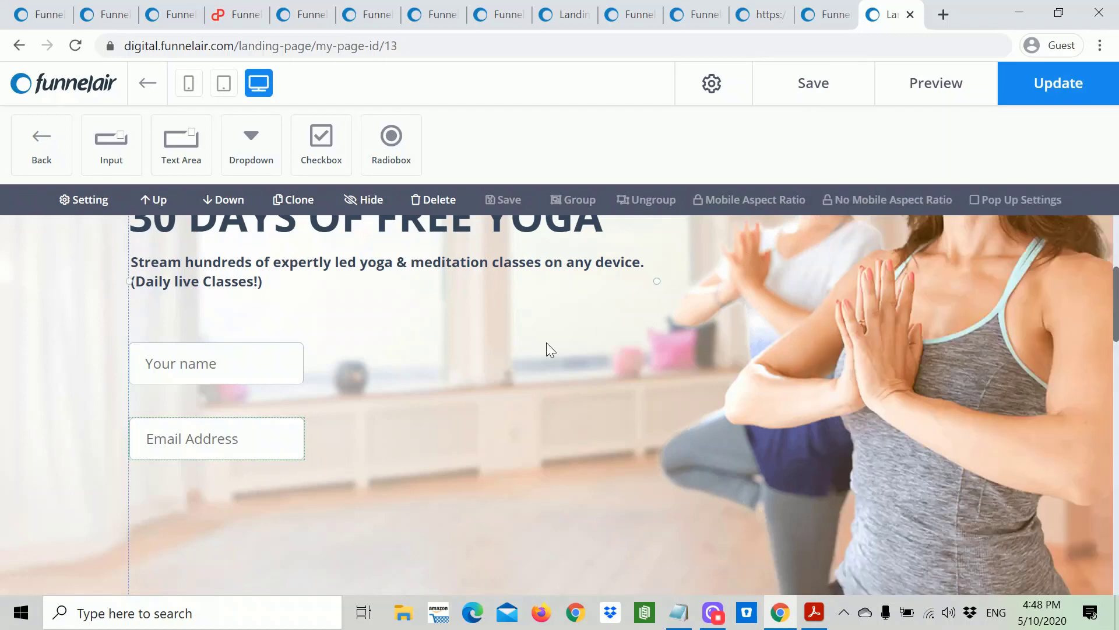
Step: Save the edited yoga opt-in page
{"action": "scroll", "coordinate": [544, 376], "scroll_direction": "down", "scroll_amount": 5}
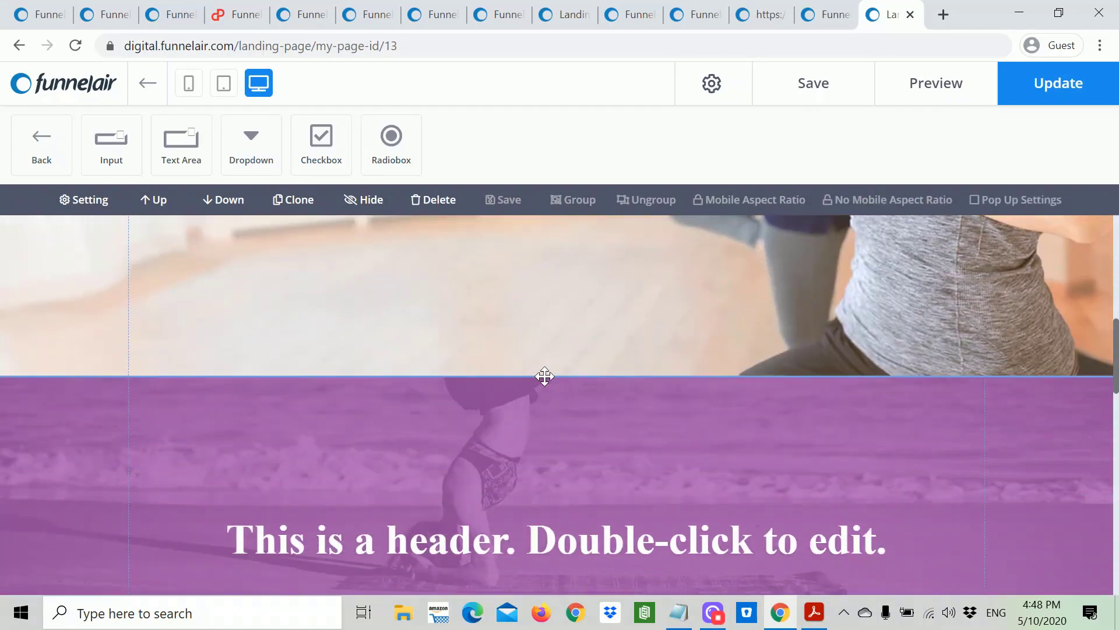
{"action": "scroll", "coordinate": [544, 376], "scroll_direction": "up", "scroll_amount": 3}
{"action": "scroll", "coordinate": [545, 376], "scroll_direction": "down", "scroll_amount": 3}
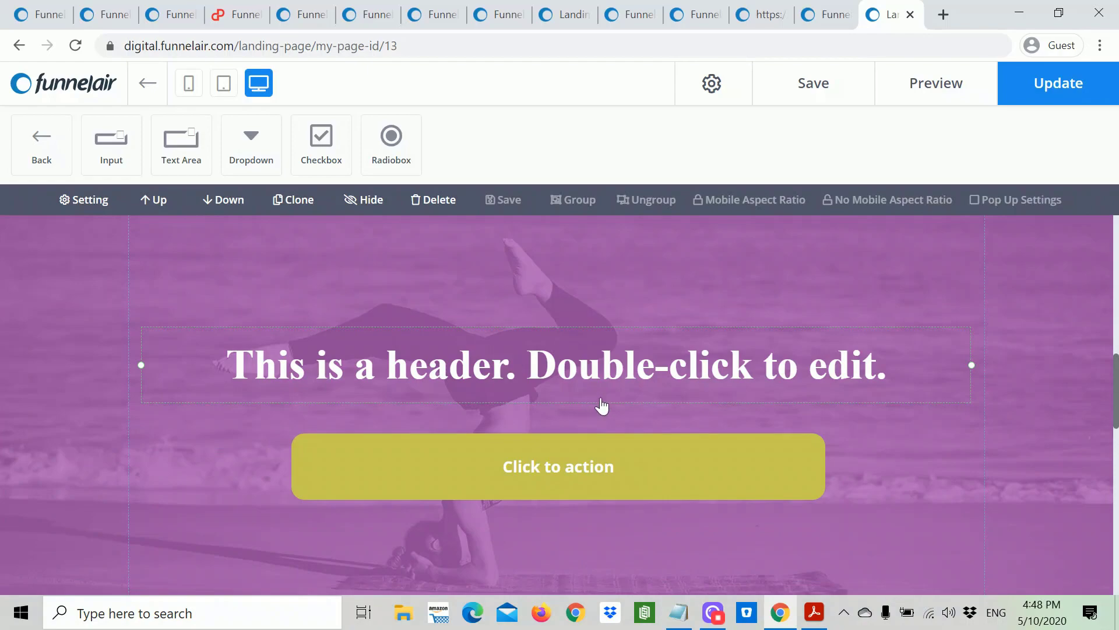
{"action": "scroll", "coordinate": [602, 406], "scroll_direction": "up", "scroll_amount": 6}
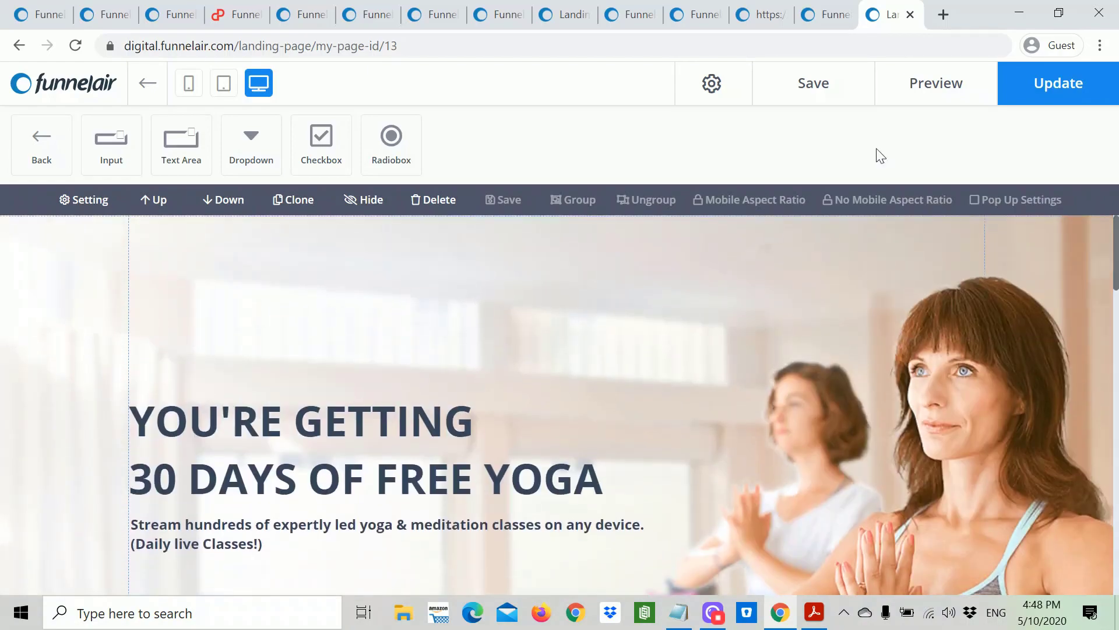
{"action": "left_click", "coordinate": [806, 87]}
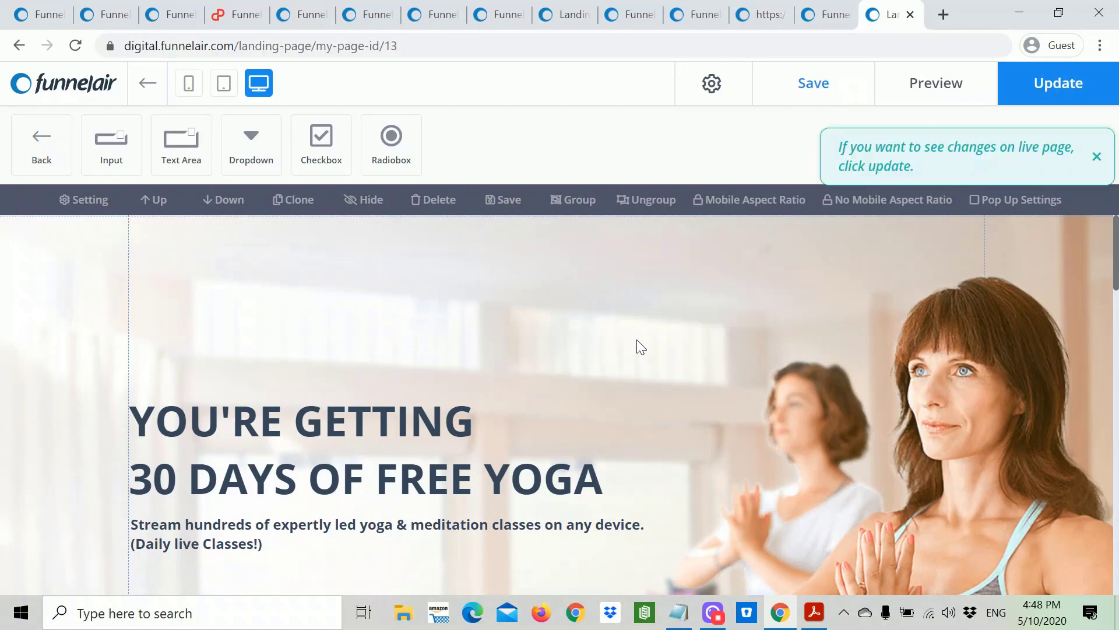
Step: Preview the opt-in page and dismiss the pink Test Mode banner
{"action": "left_click", "coordinate": [920, 88]}
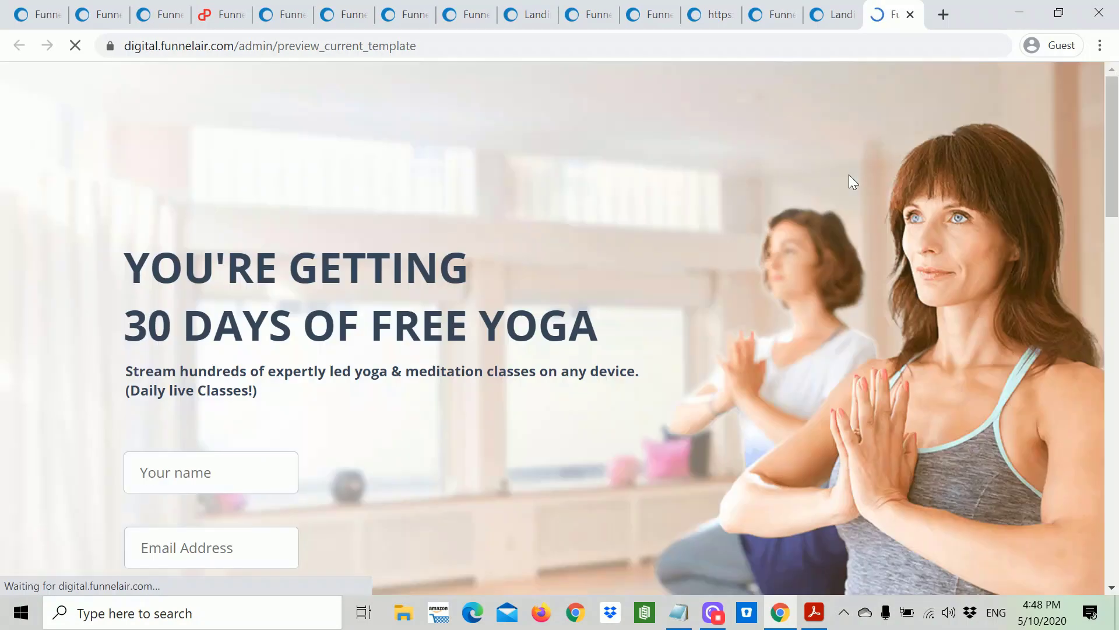
{"action": "scroll", "coordinate": [797, 239], "scroll_direction": "down", "scroll_amount": 6}
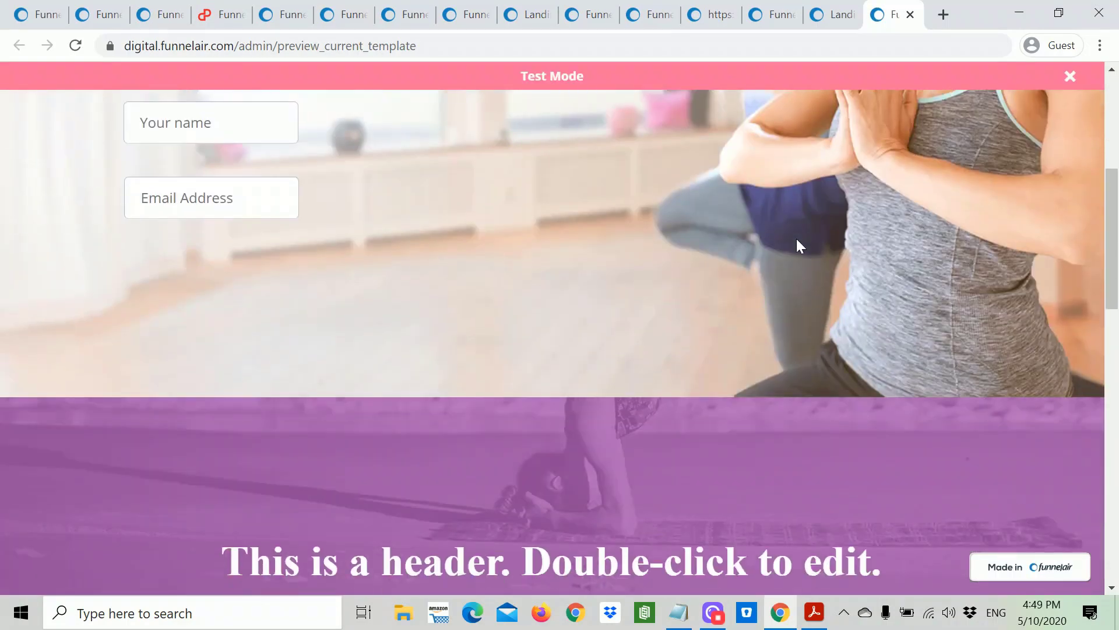
{"action": "scroll", "coordinate": [796, 245], "scroll_direction": "up", "scroll_amount": 4}
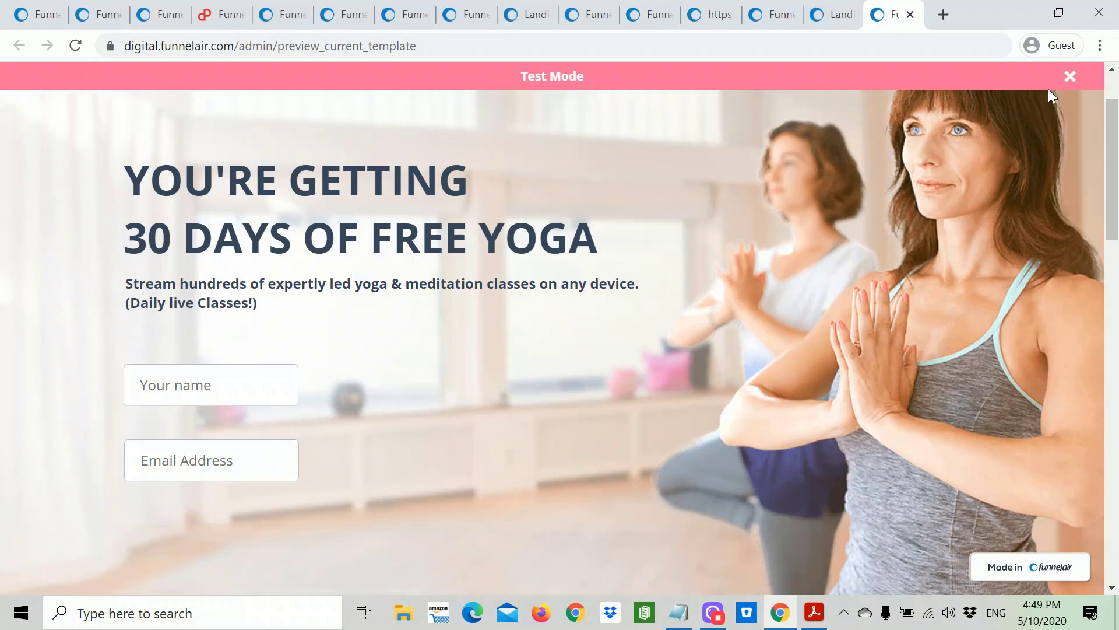
{"action": "left_click", "coordinate": [1069, 78]}
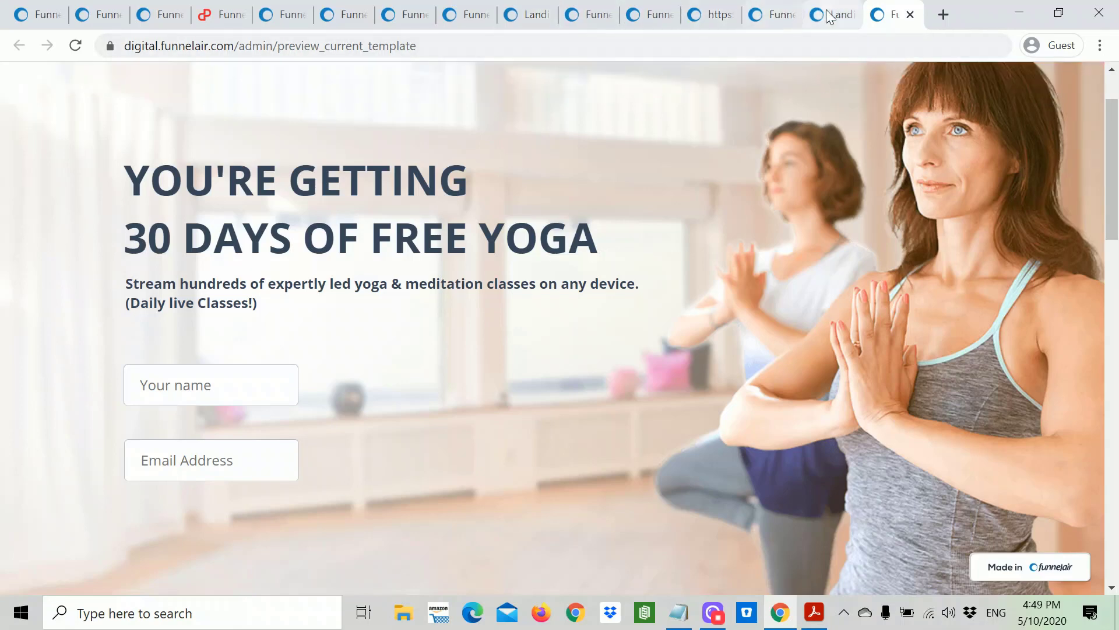
Step: Leave the page editor, confirming Leave, and return to the Test3 funnel steps tab
{"action": "left_click", "coordinate": [830, 16]}
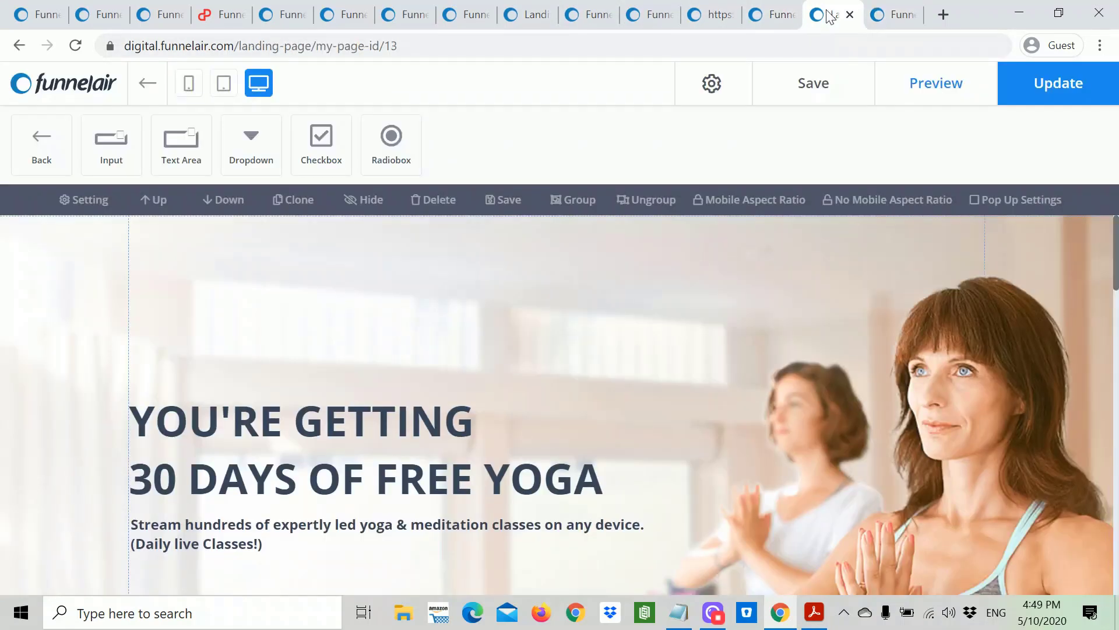
{"action": "left_click", "coordinate": [151, 85]}
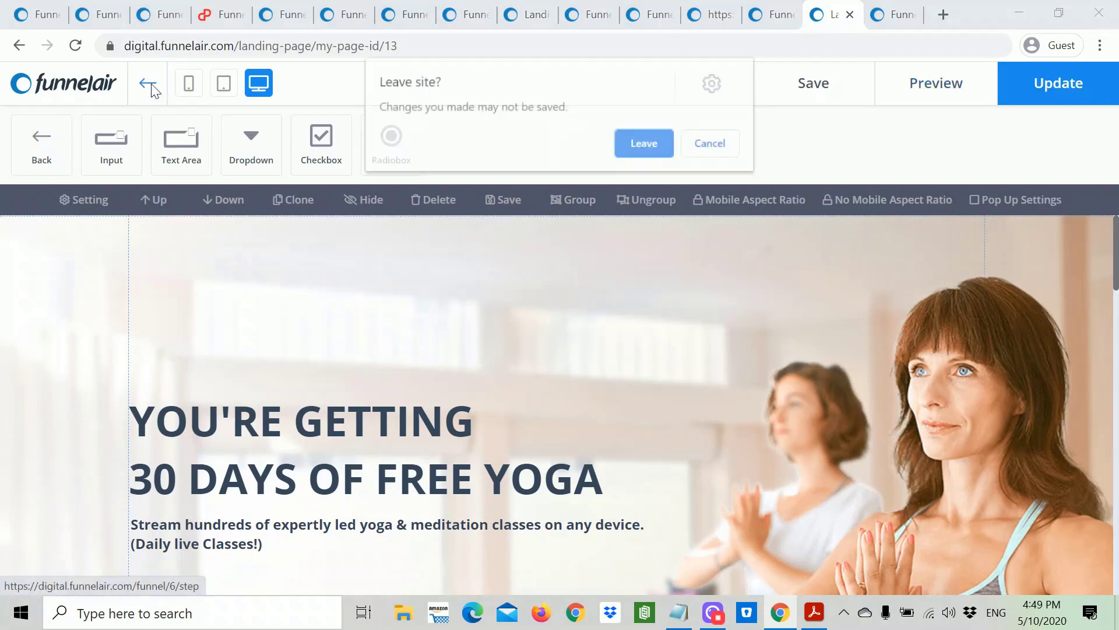
{"action": "left_click", "coordinate": [645, 144]}
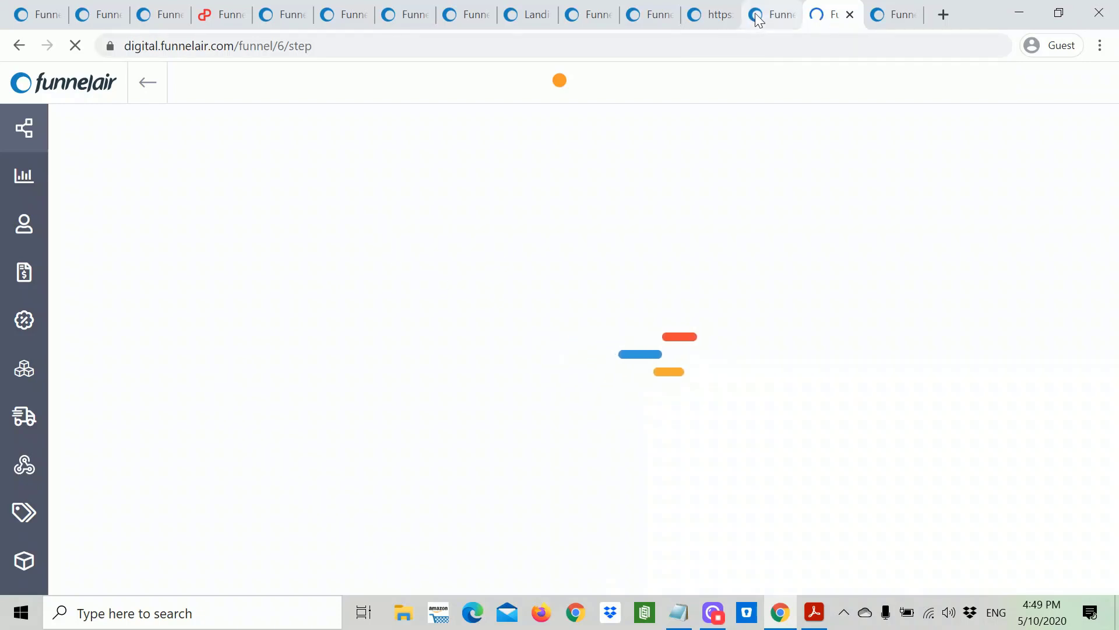
{"action": "left_click", "coordinate": [274, 15]}
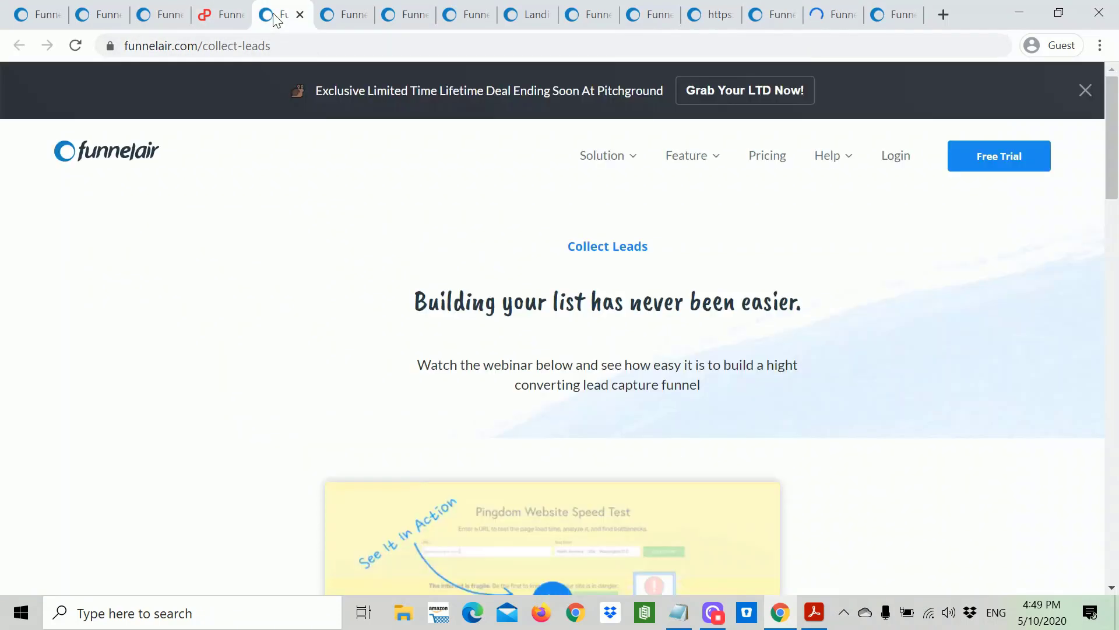
{"action": "left_click", "coordinate": [834, 15]}
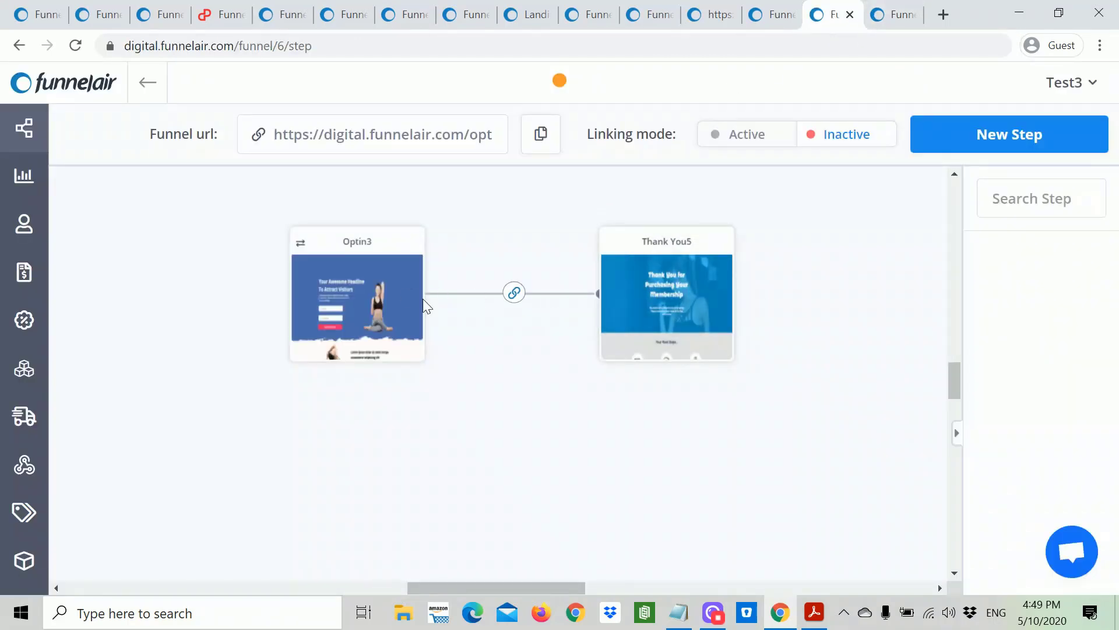
Step: Apply a Split Test on the Optin3 step with Traffic Balance at 50% for each page
{"action": "mouse_move", "coordinate": [388, 280]}
{"action": "left_click", "coordinate": [408, 242]}
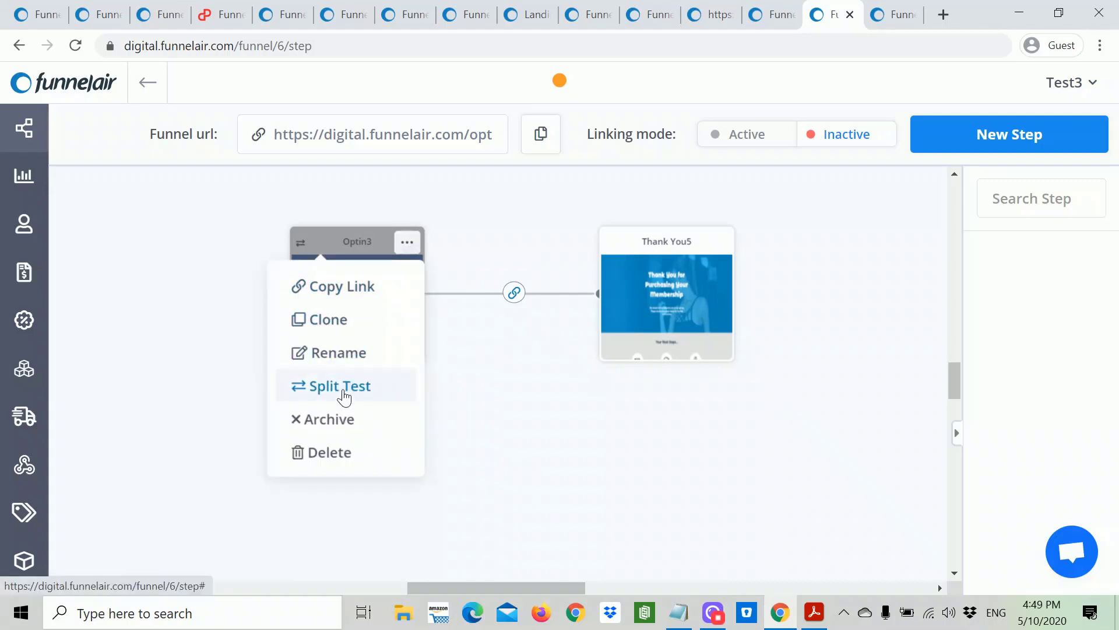
{"action": "left_click", "coordinate": [346, 389]}
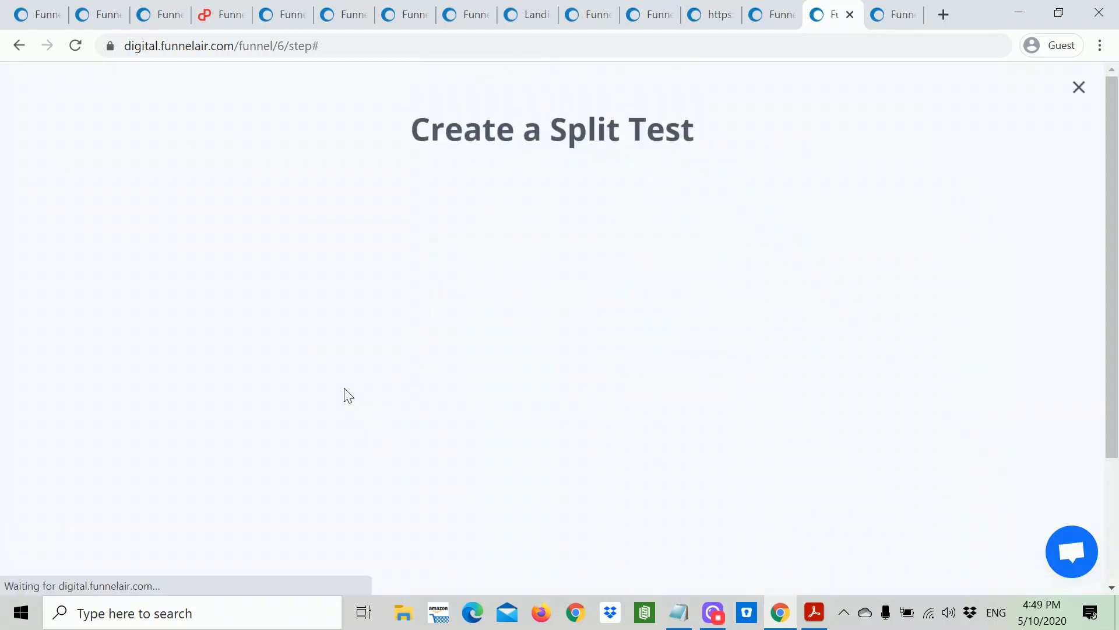
{"action": "scroll", "coordinate": [665, 303], "scroll_direction": "down", "scroll_amount": 3}
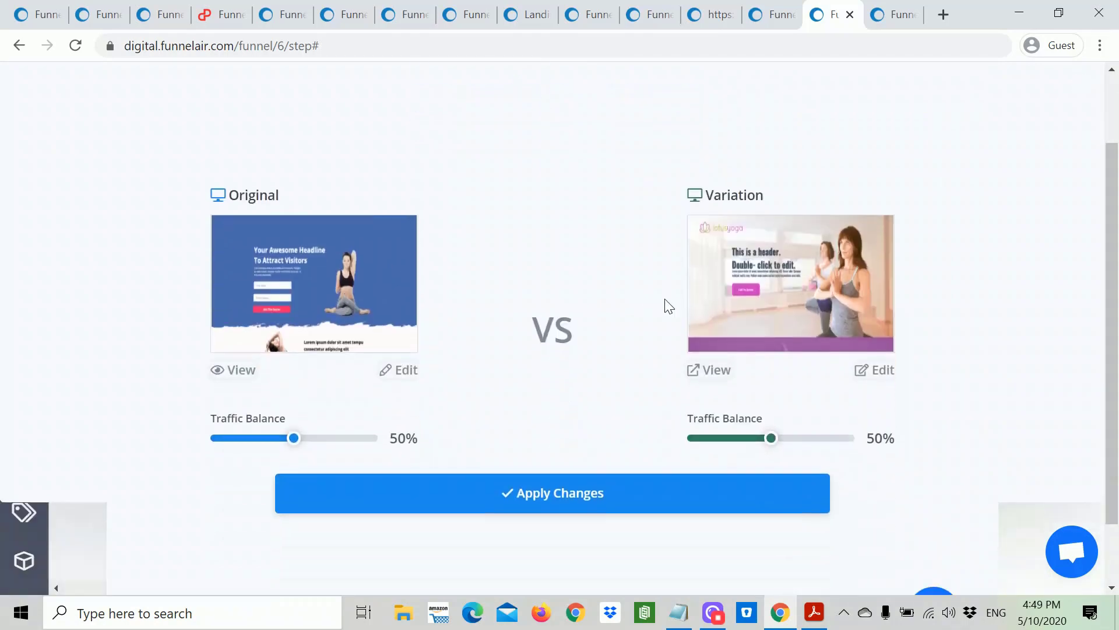
{"action": "scroll", "coordinate": [749, 283], "scroll_direction": "up", "scroll_amount": 3}
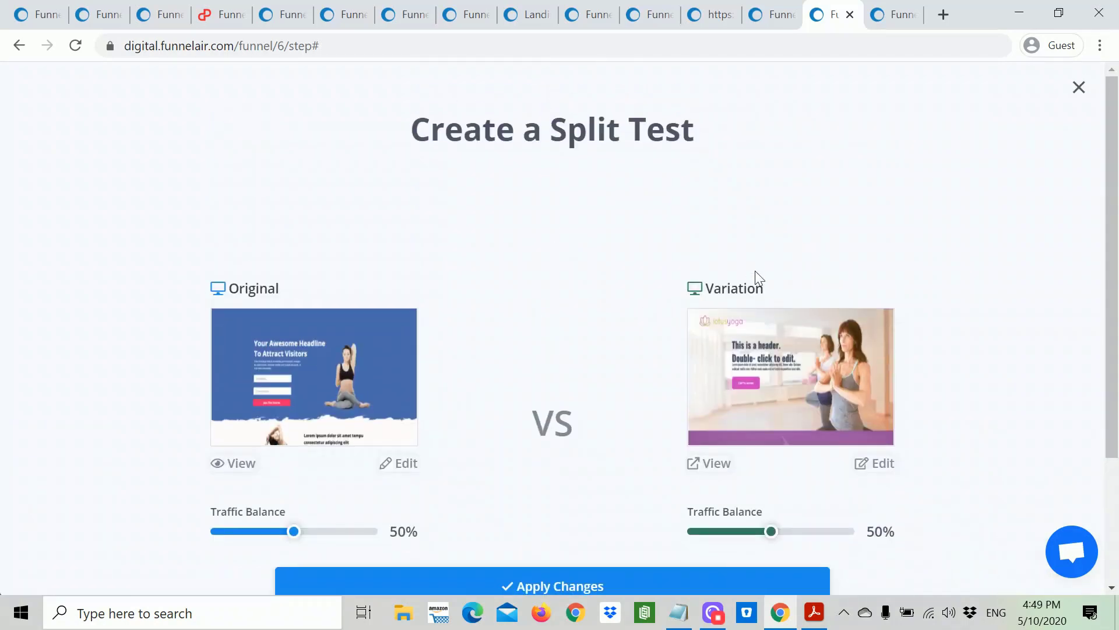
{"action": "scroll", "coordinate": [752, 280], "scroll_direction": "down", "scroll_amount": 3}
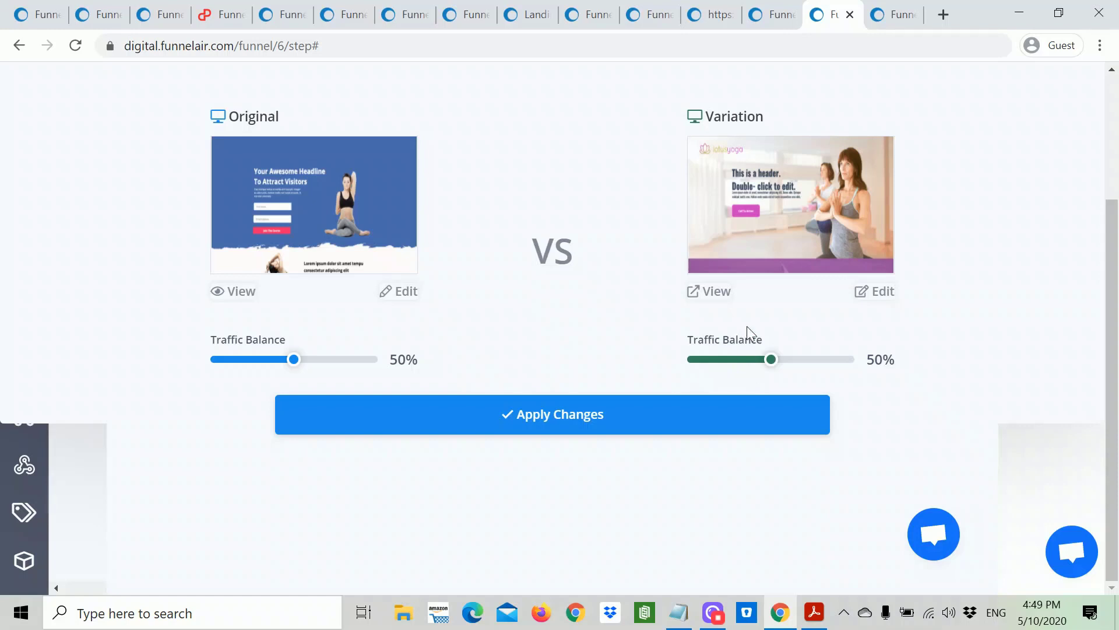
{"action": "left_click", "coordinate": [546, 426]}
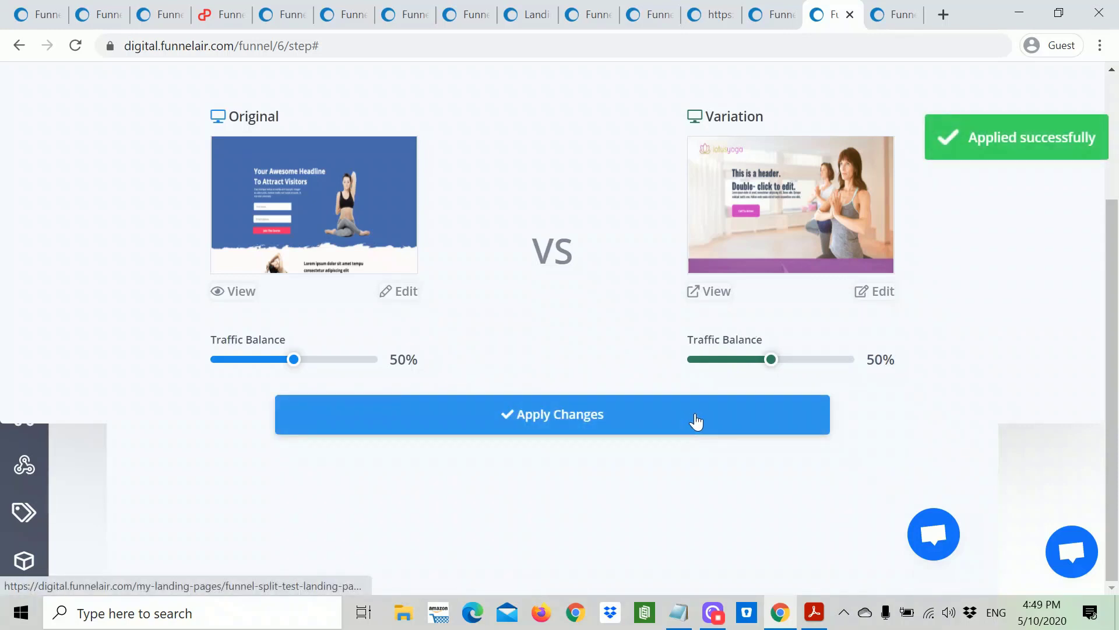
{"action": "scroll", "coordinate": [476, 230], "scroll_direction": "up", "scroll_amount": 3}
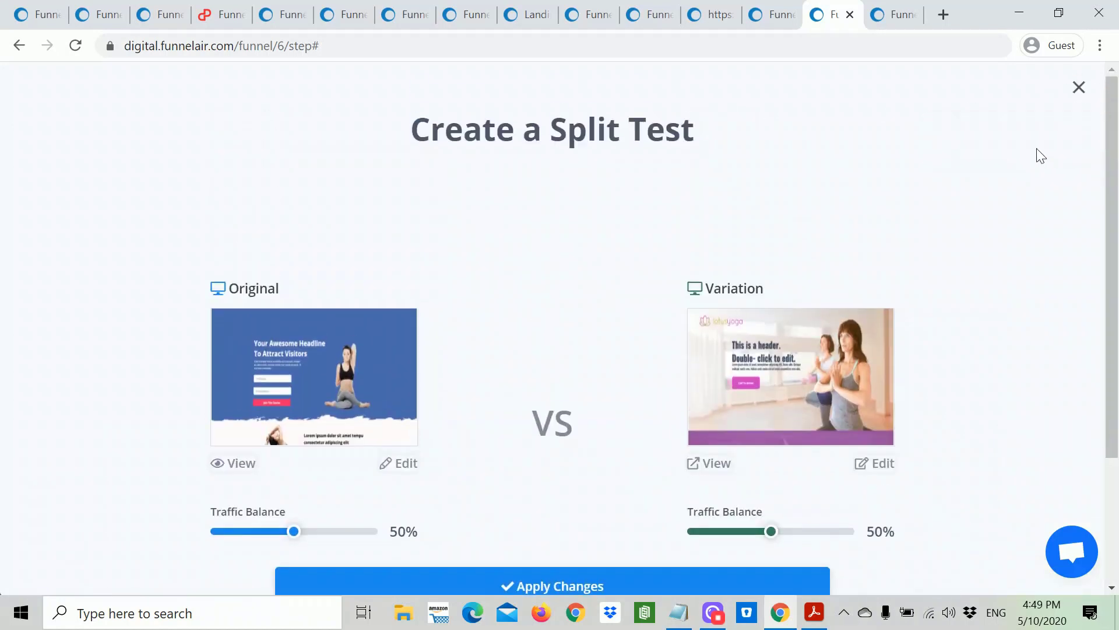
{"action": "left_click", "coordinate": [1078, 89]}
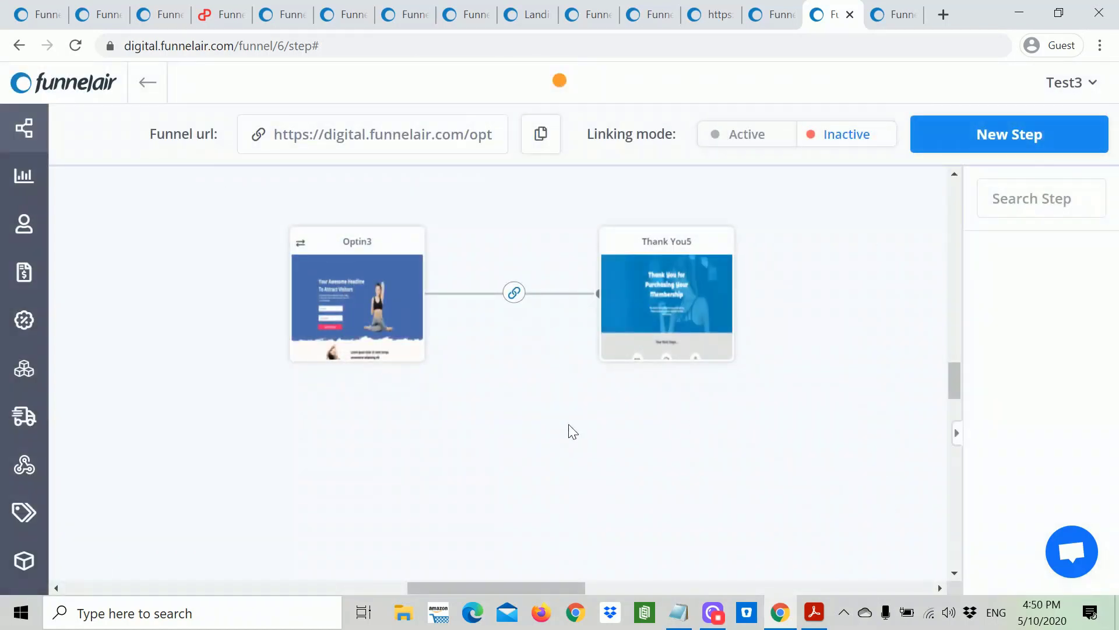
Step: Bring up Acrobat Reader showing the Funnelair presentation's five-item Agenda slide
{"action": "scroll", "coordinate": [566, 446], "scroll_direction": "down", "scroll_amount": 3}
{"action": "scroll", "coordinate": [567, 444], "scroll_direction": "up", "scroll_amount": 6}
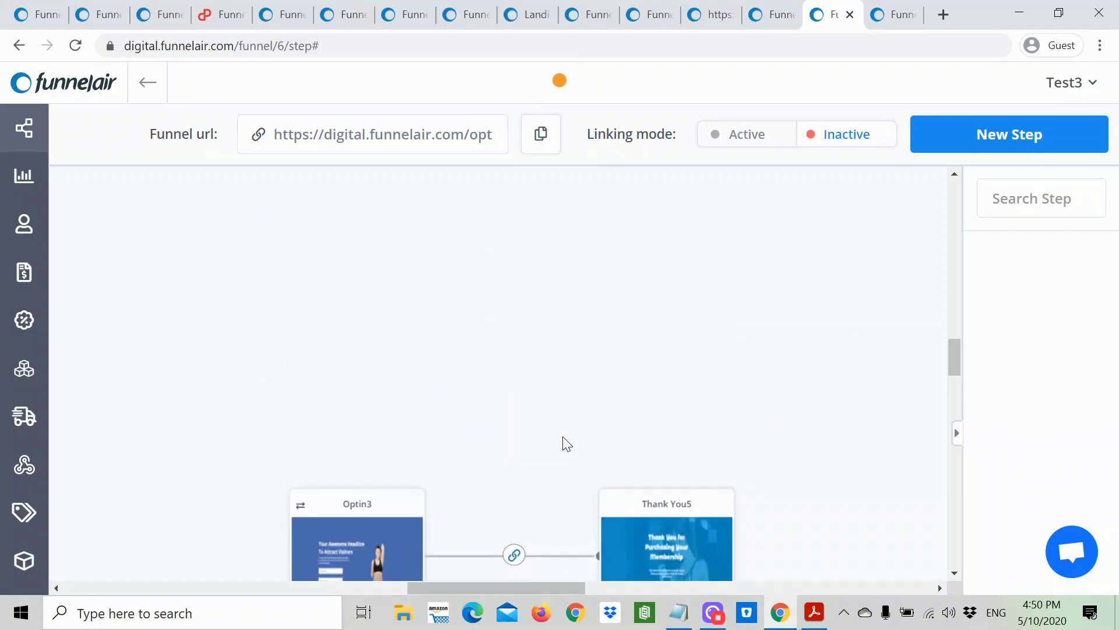
{"action": "scroll", "coordinate": [566, 443], "scroll_direction": "down", "scroll_amount": 3}
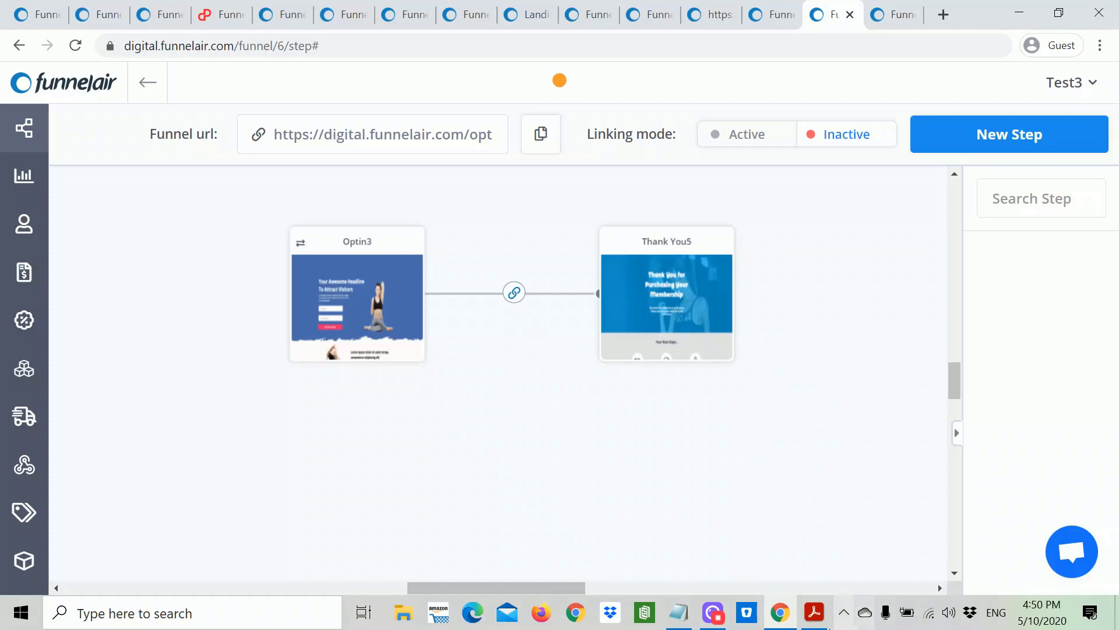
{"action": "left_click", "coordinate": [815, 613]}
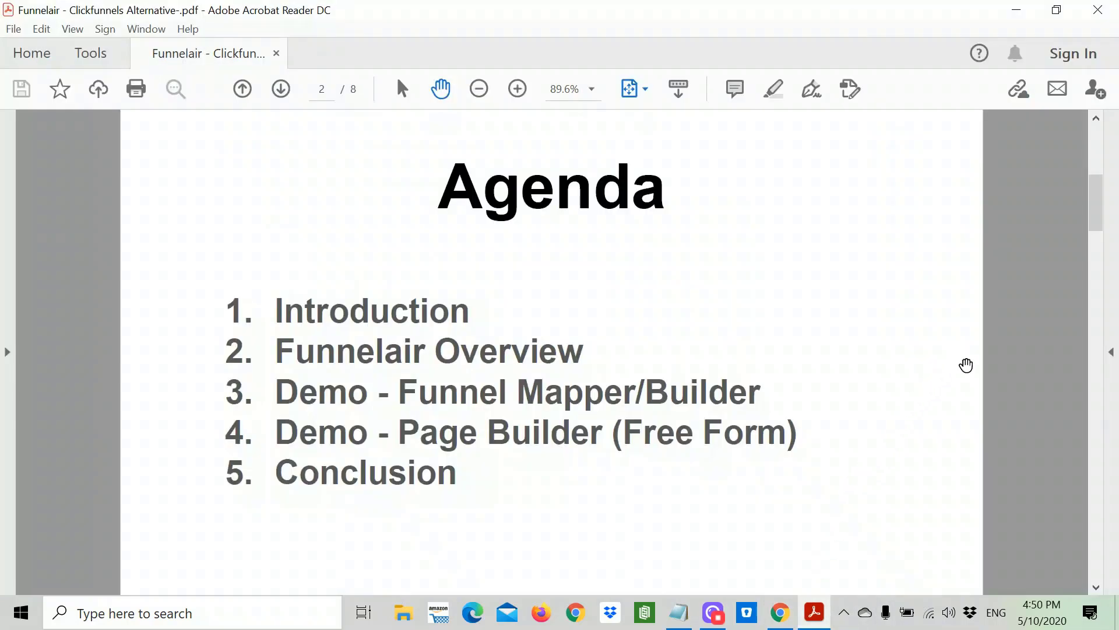